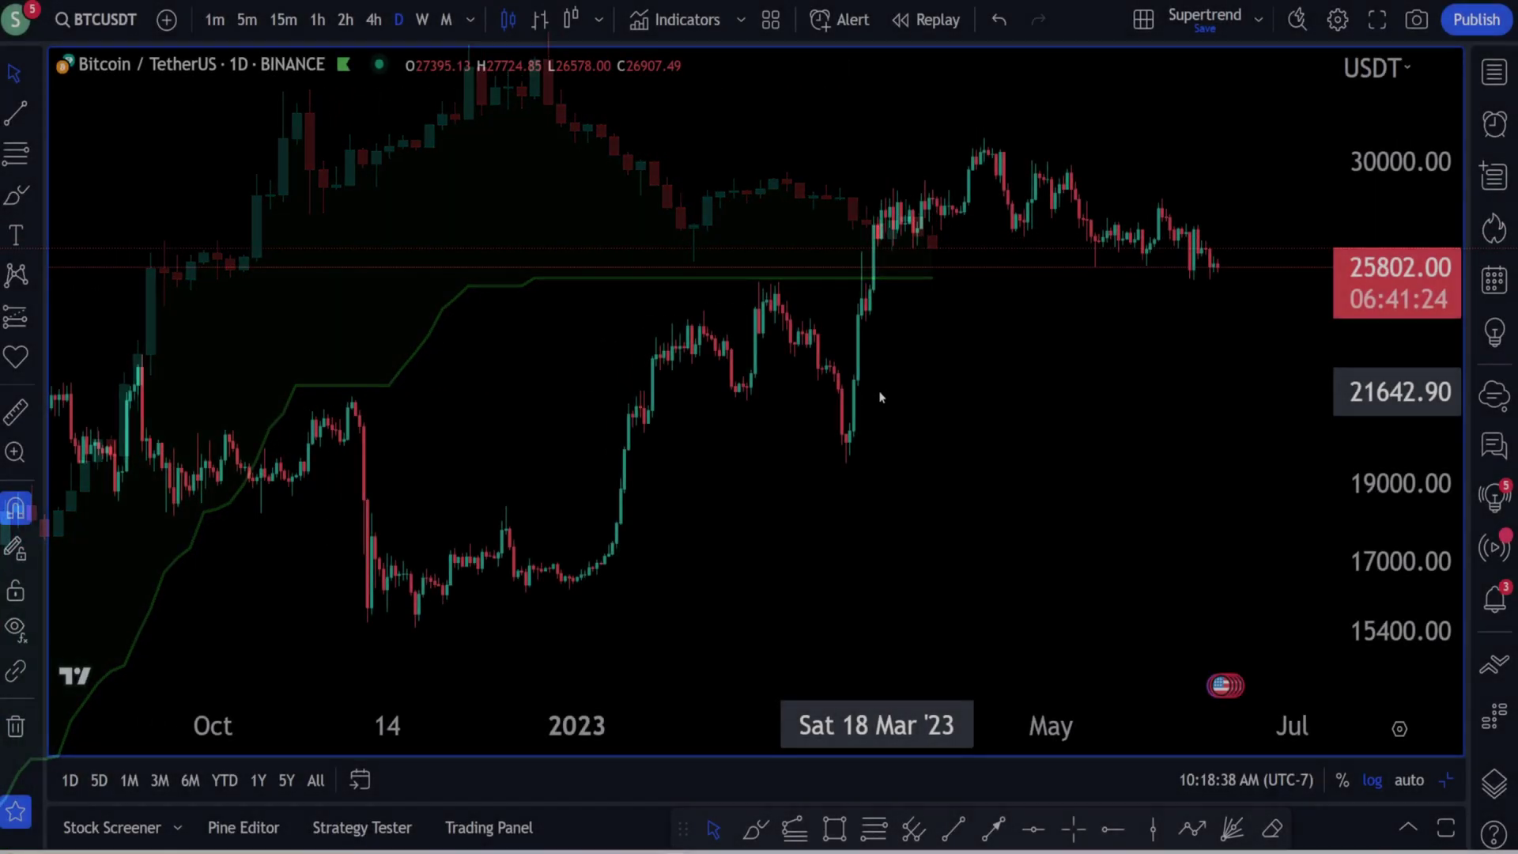
- Find "supertrend" among the indicators and add the starred SuperTrend community script to the daily BTCUSDT chart
click(708, 25)
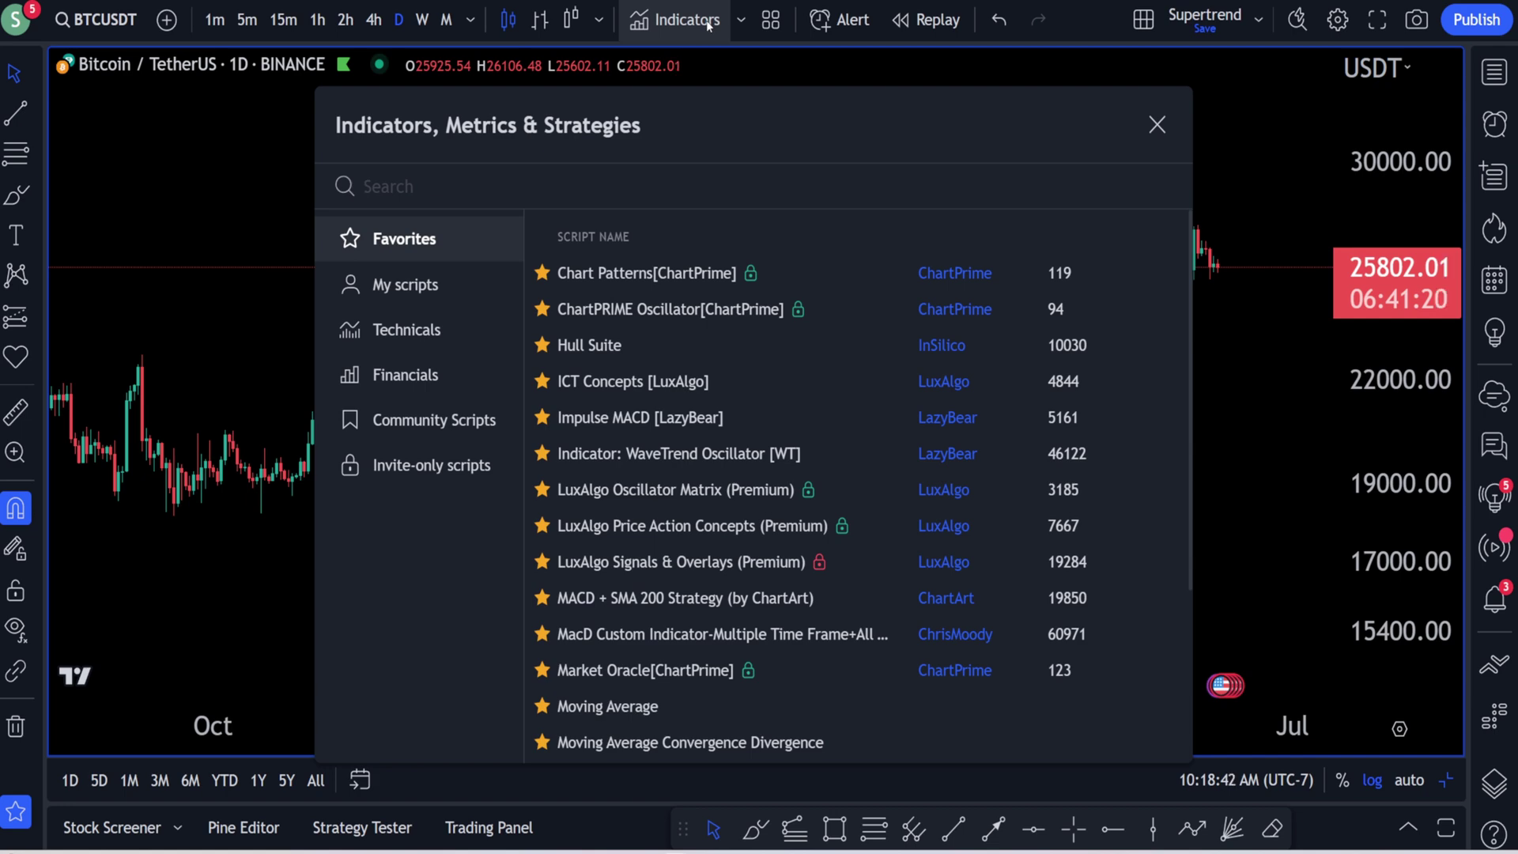
text(supertre)
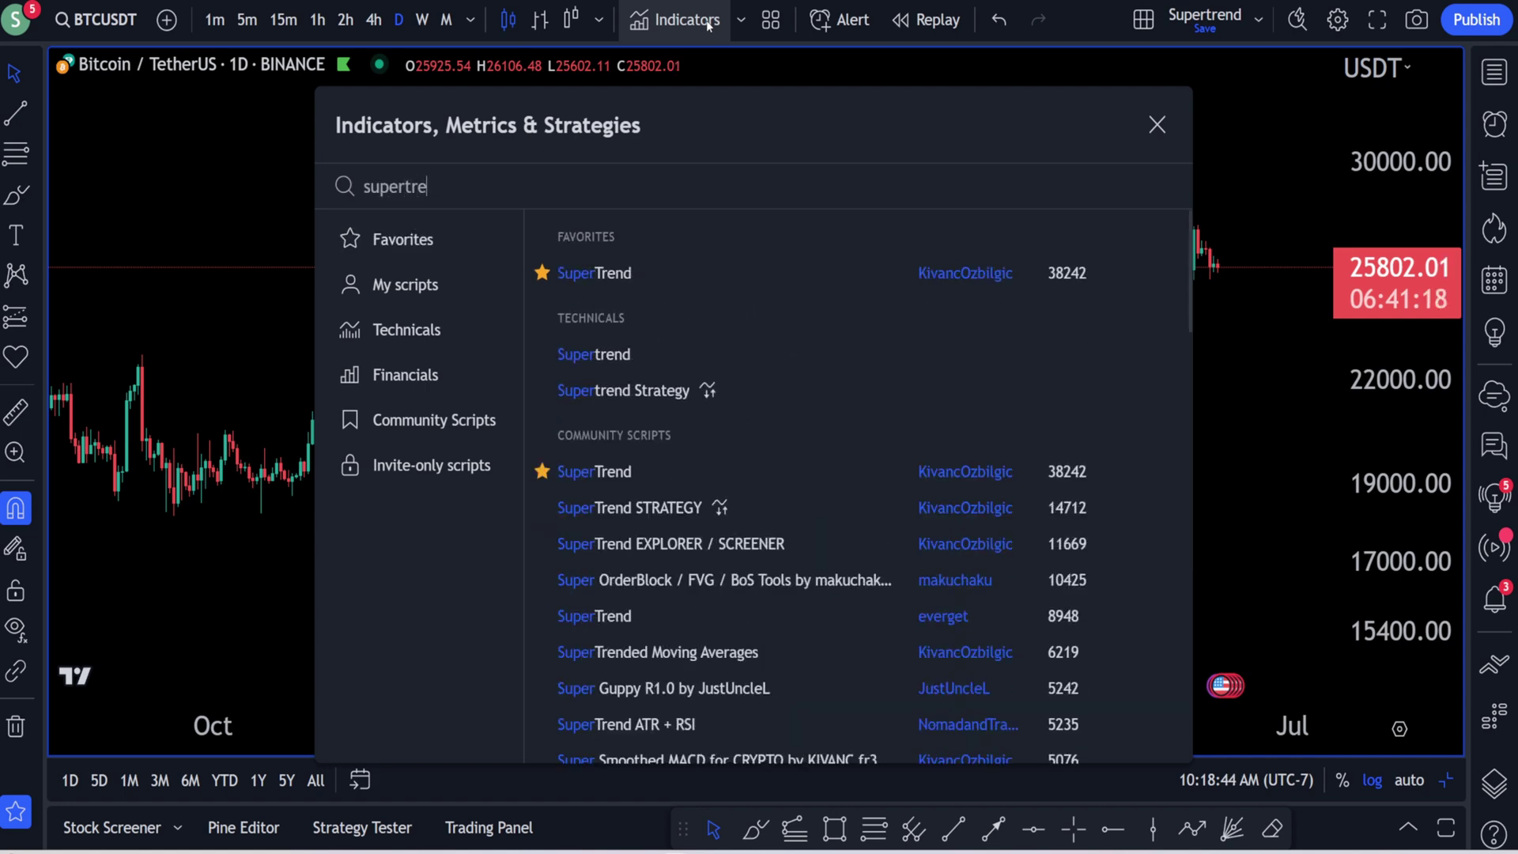
text(nd)
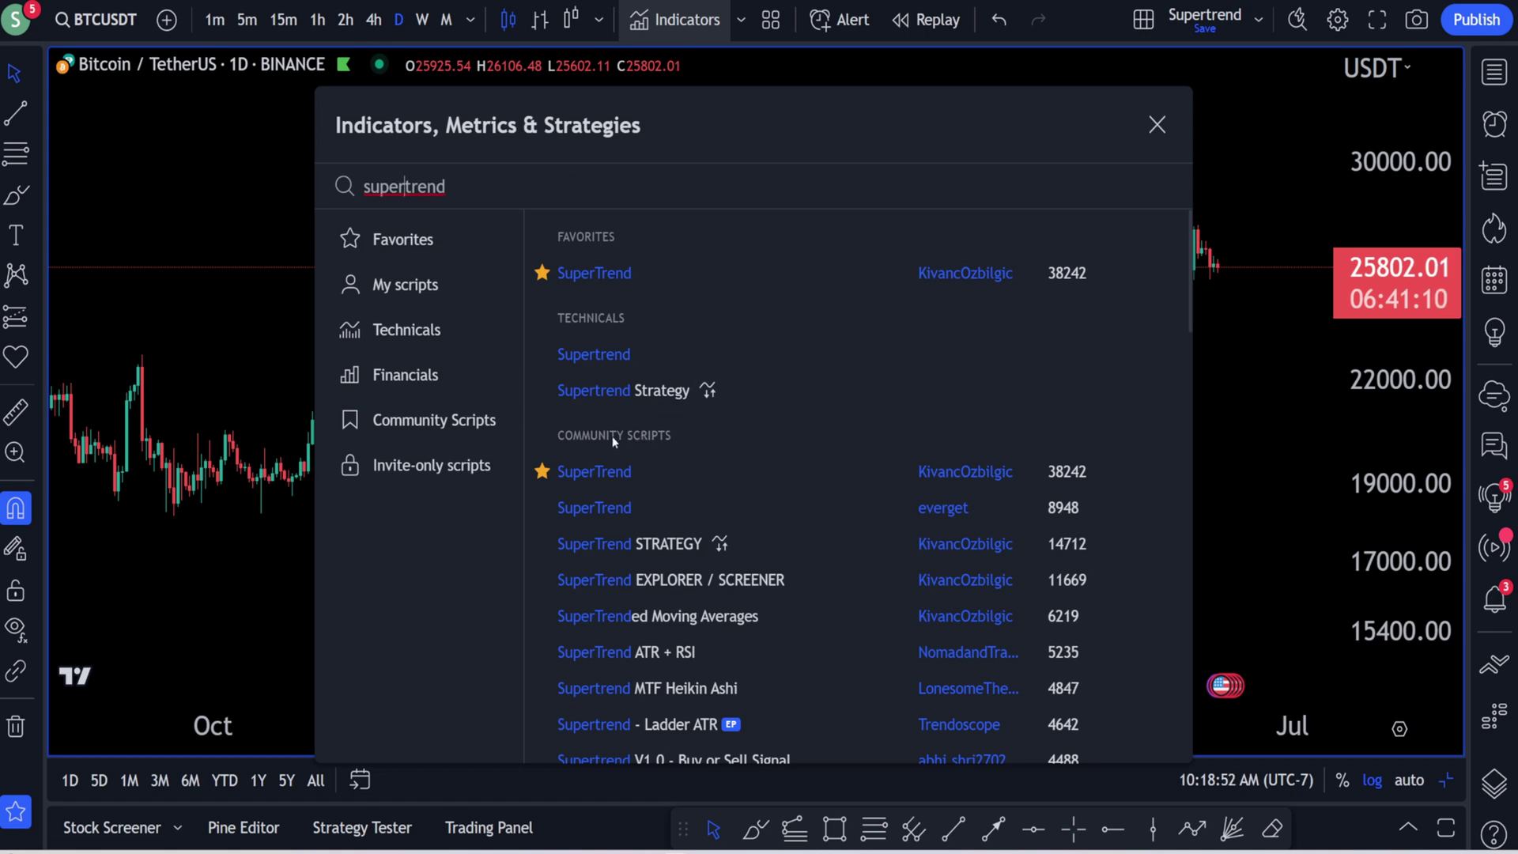
click(854, 485)
click(1157, 125)
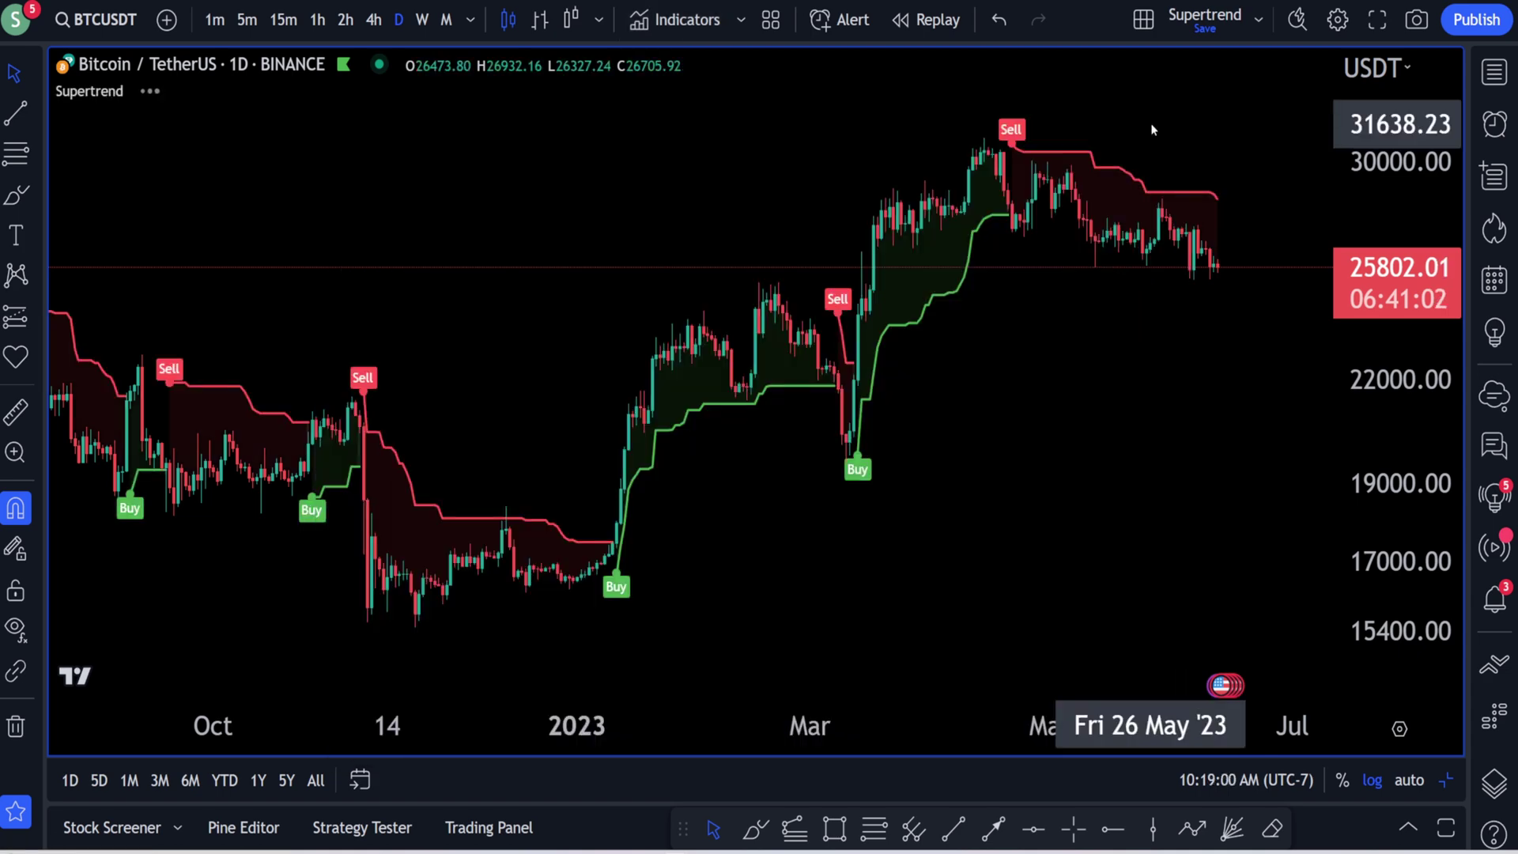
drag(974, 461, 1001, 456)
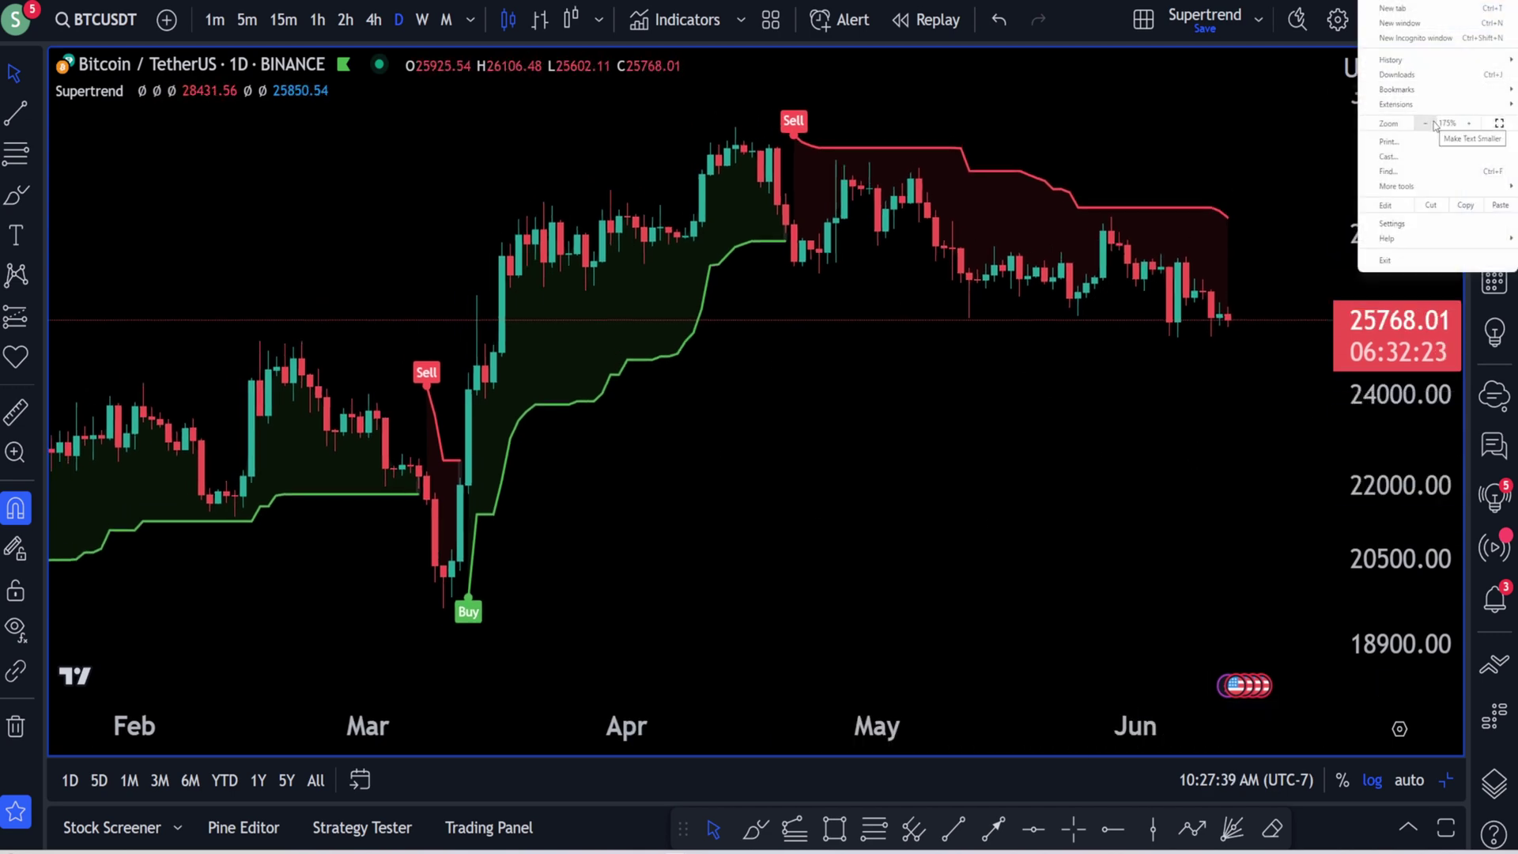
- Reduce the browser's page zoom, compress the chart's price scale and reposition the candles
click(1426, 124)
click(1431, 125)
click(1431, 124)
click(1416, 412)
drag(1419, 412, 1419, 563)
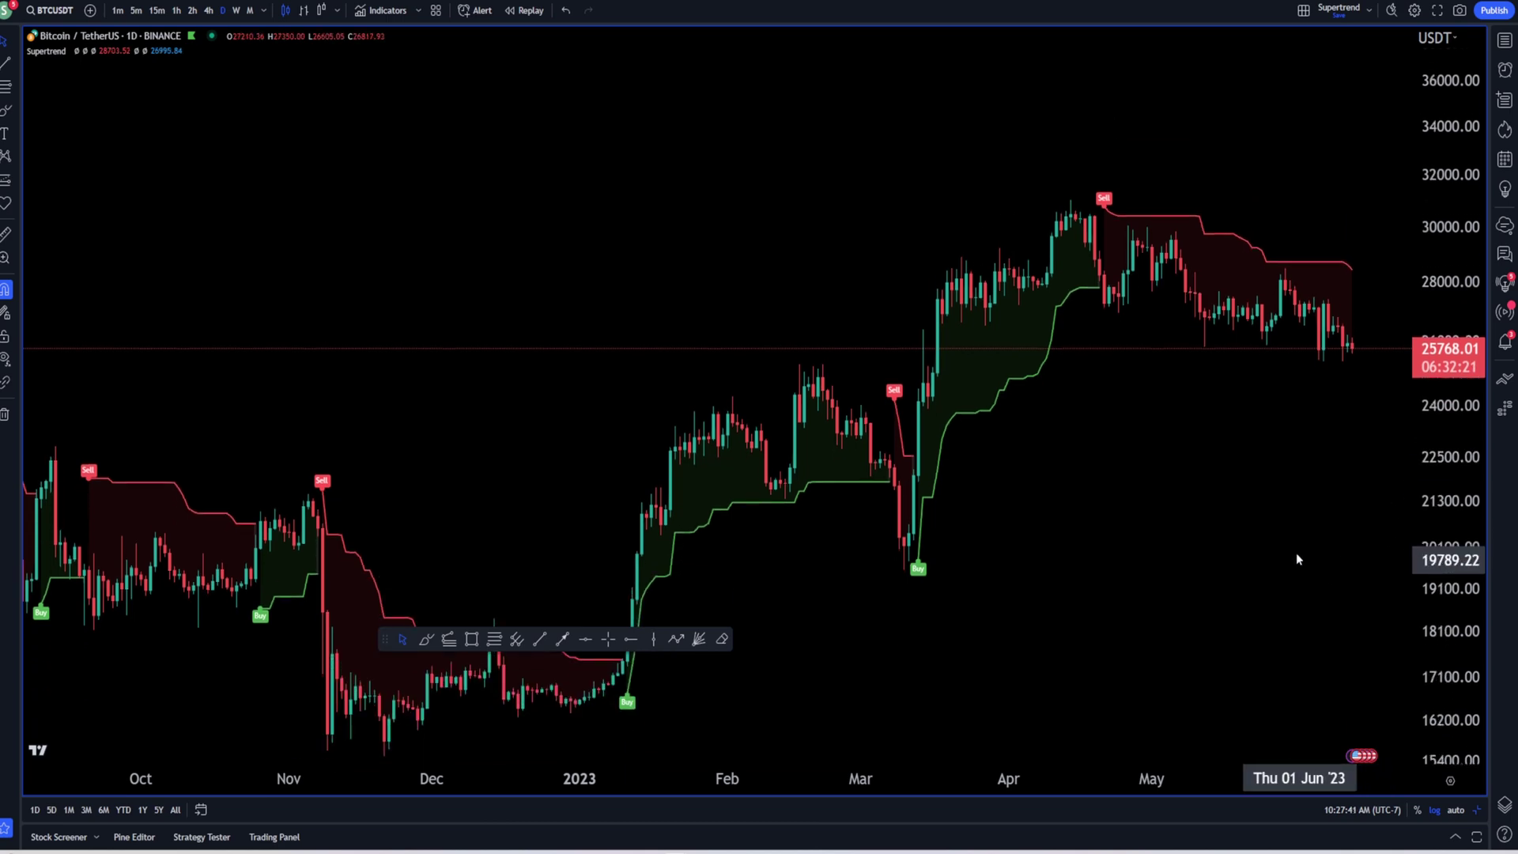
drag(1298, 559, 1188, 402)
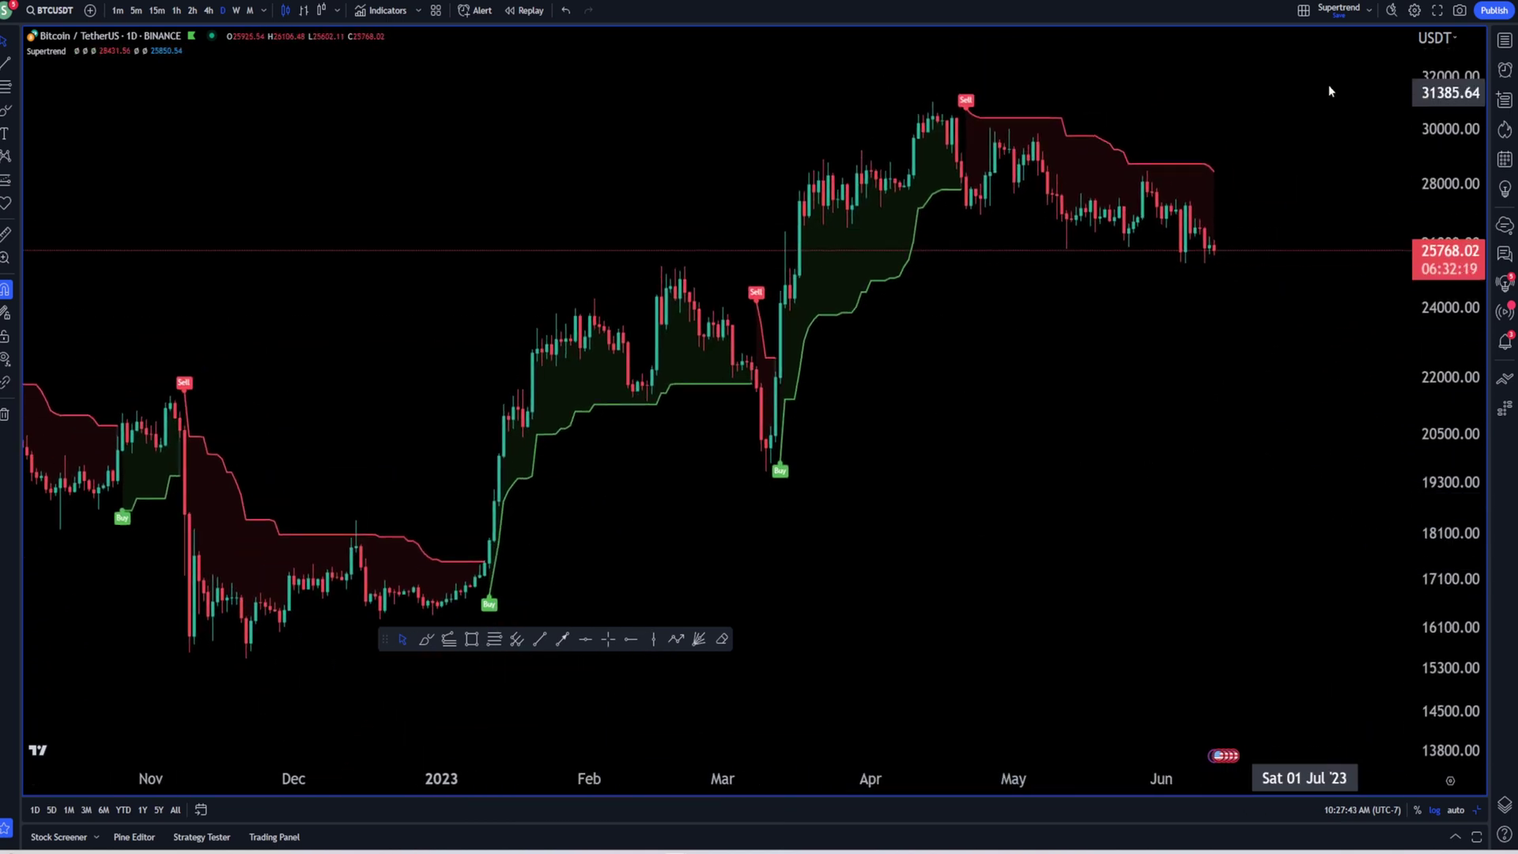
- Restore the browser's page zoom to 175% and stretch the chart's price scale again
click(1508, 3)
click(1469, 123)
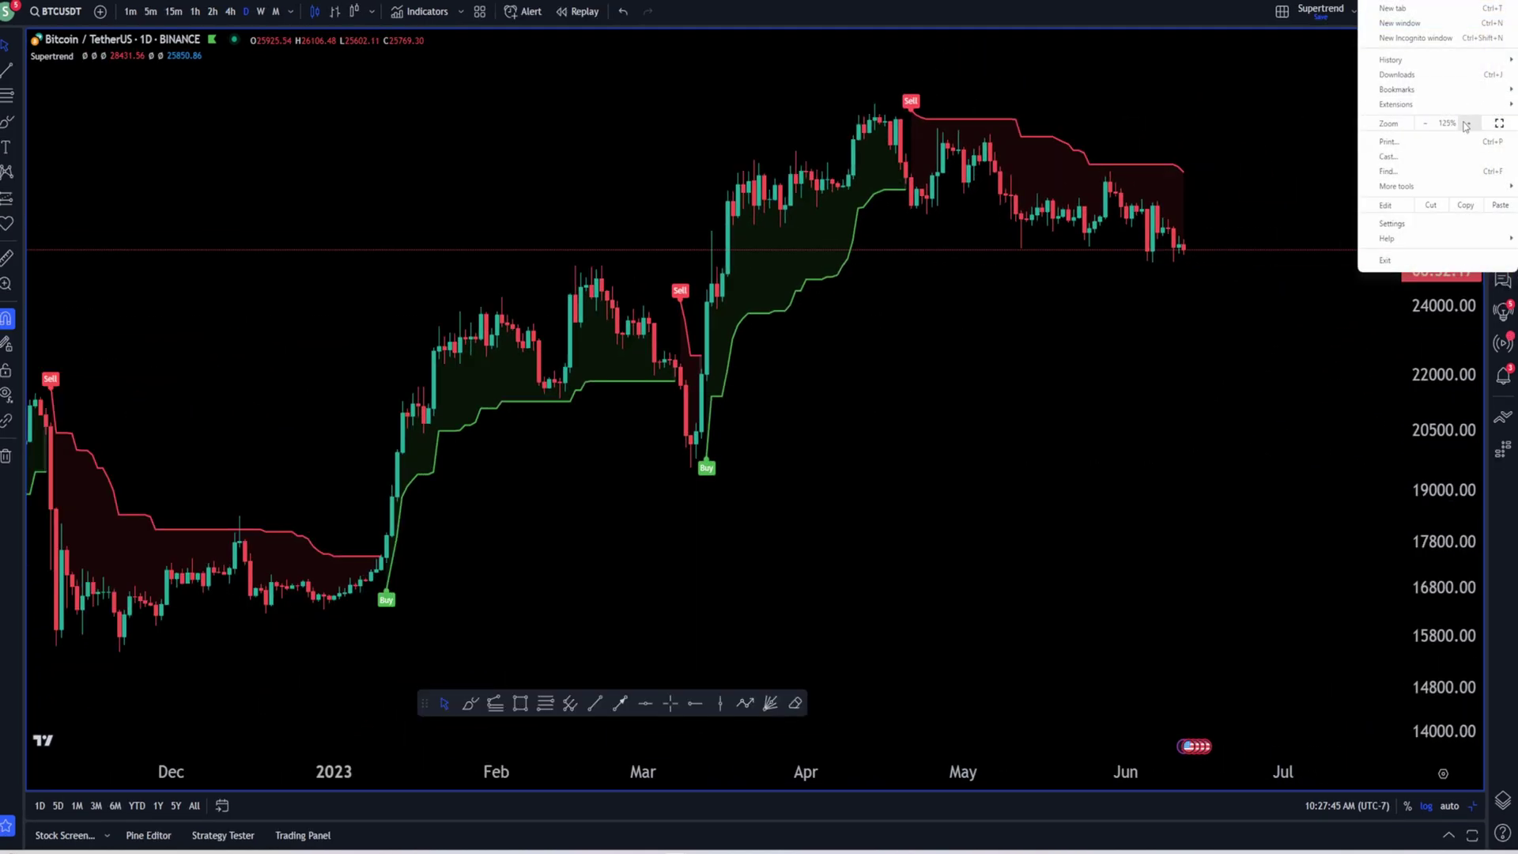
click(1468, 123)
click(1468, 124)
click(1469, 123)
drag(957, 364, 1198, 476)
drag(1426, 564, 1426, 471)
drag(1265, 475, 1240, 472)
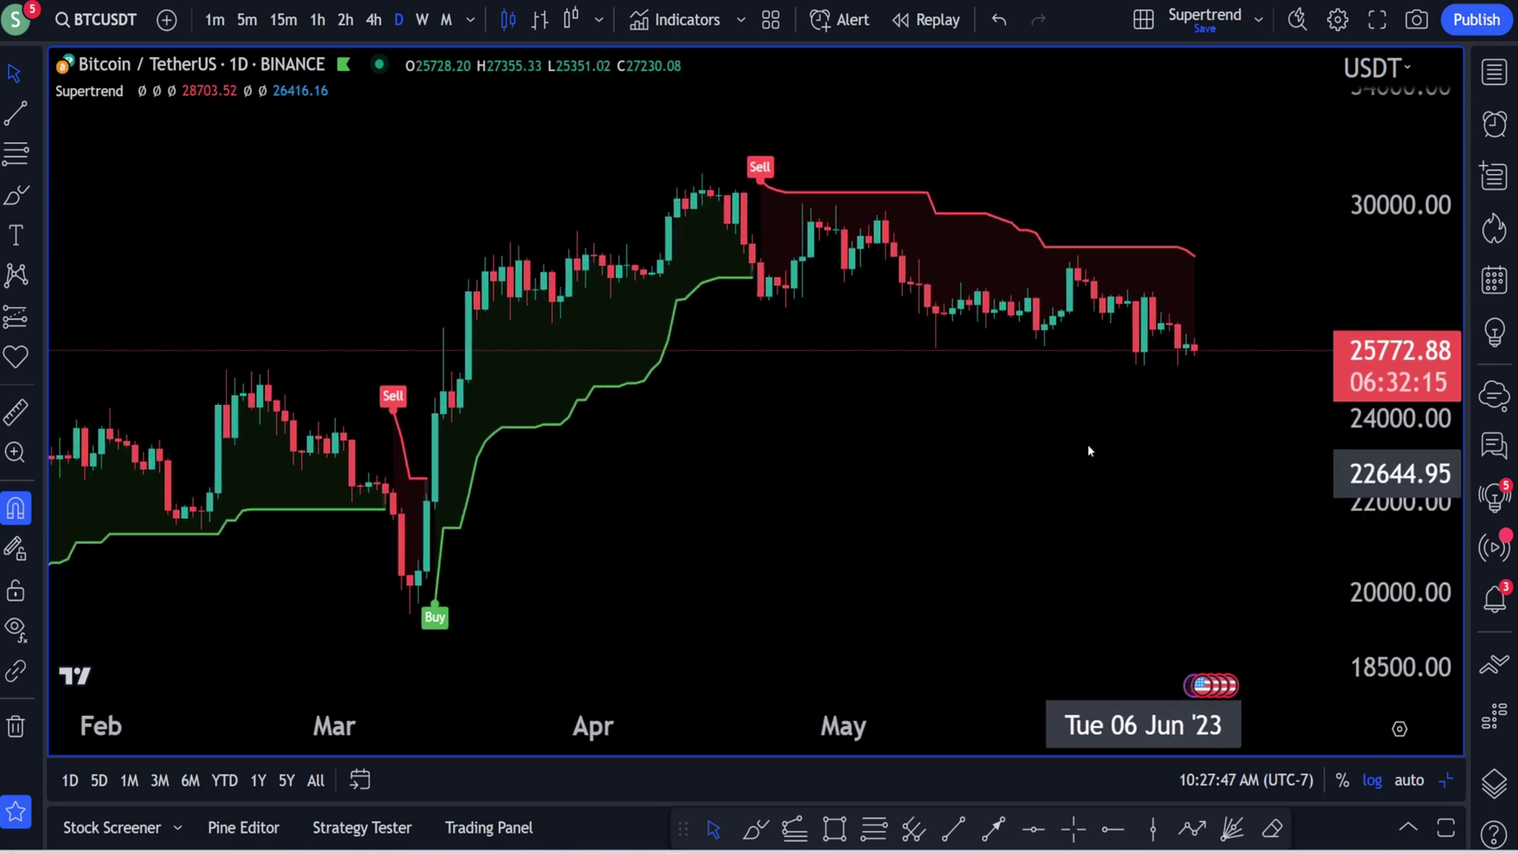
- Set the Supertrend indicator's timeframe to 1 hour on the daily chart and inspect the plotted signals
mouse_move(97, 102)
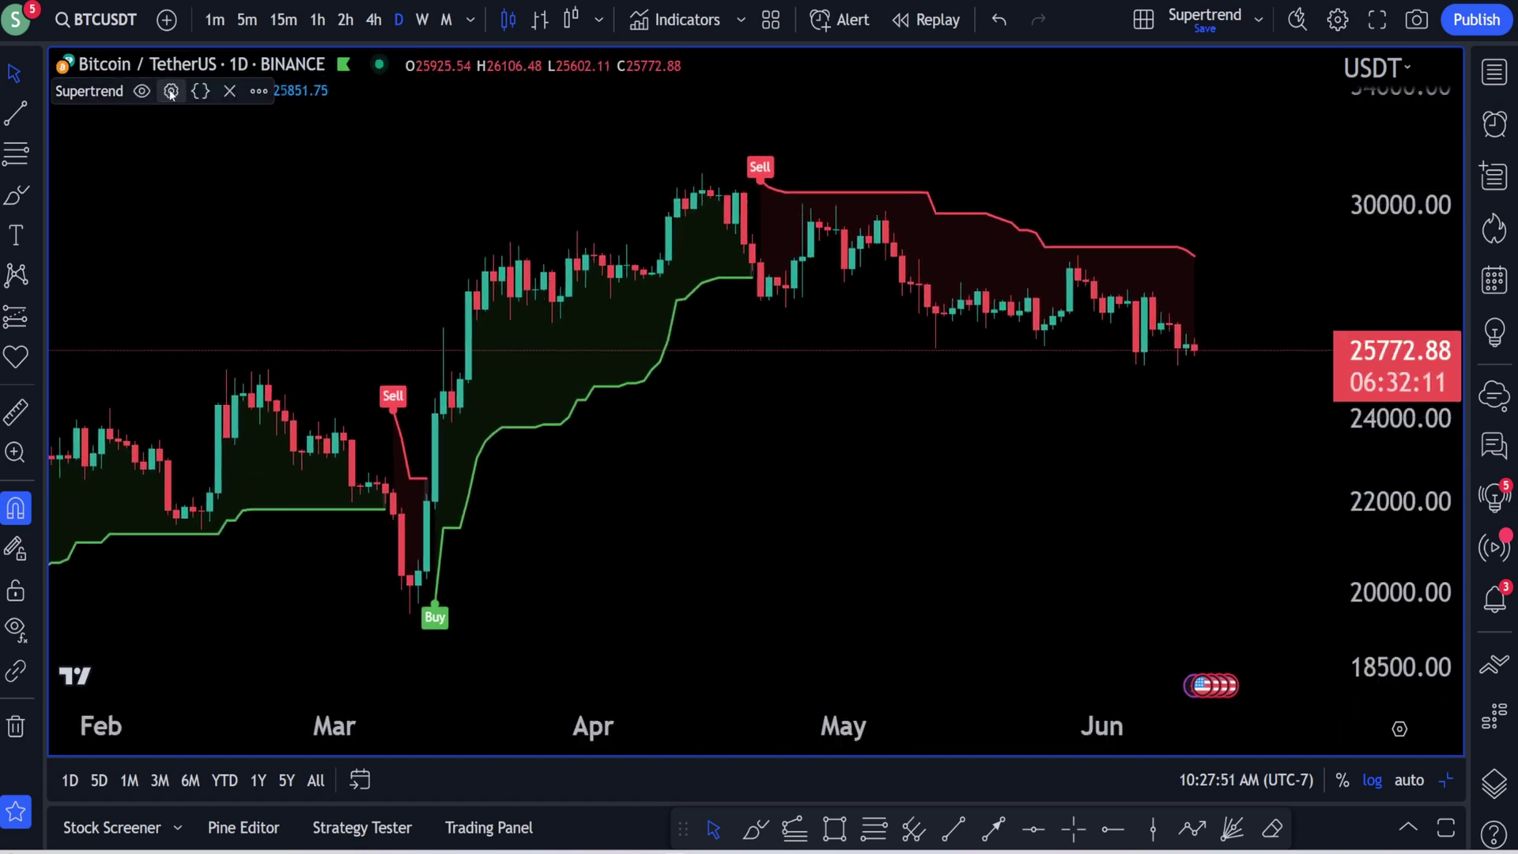
click(173, 91)
drag(778, 181, 1066, 141)
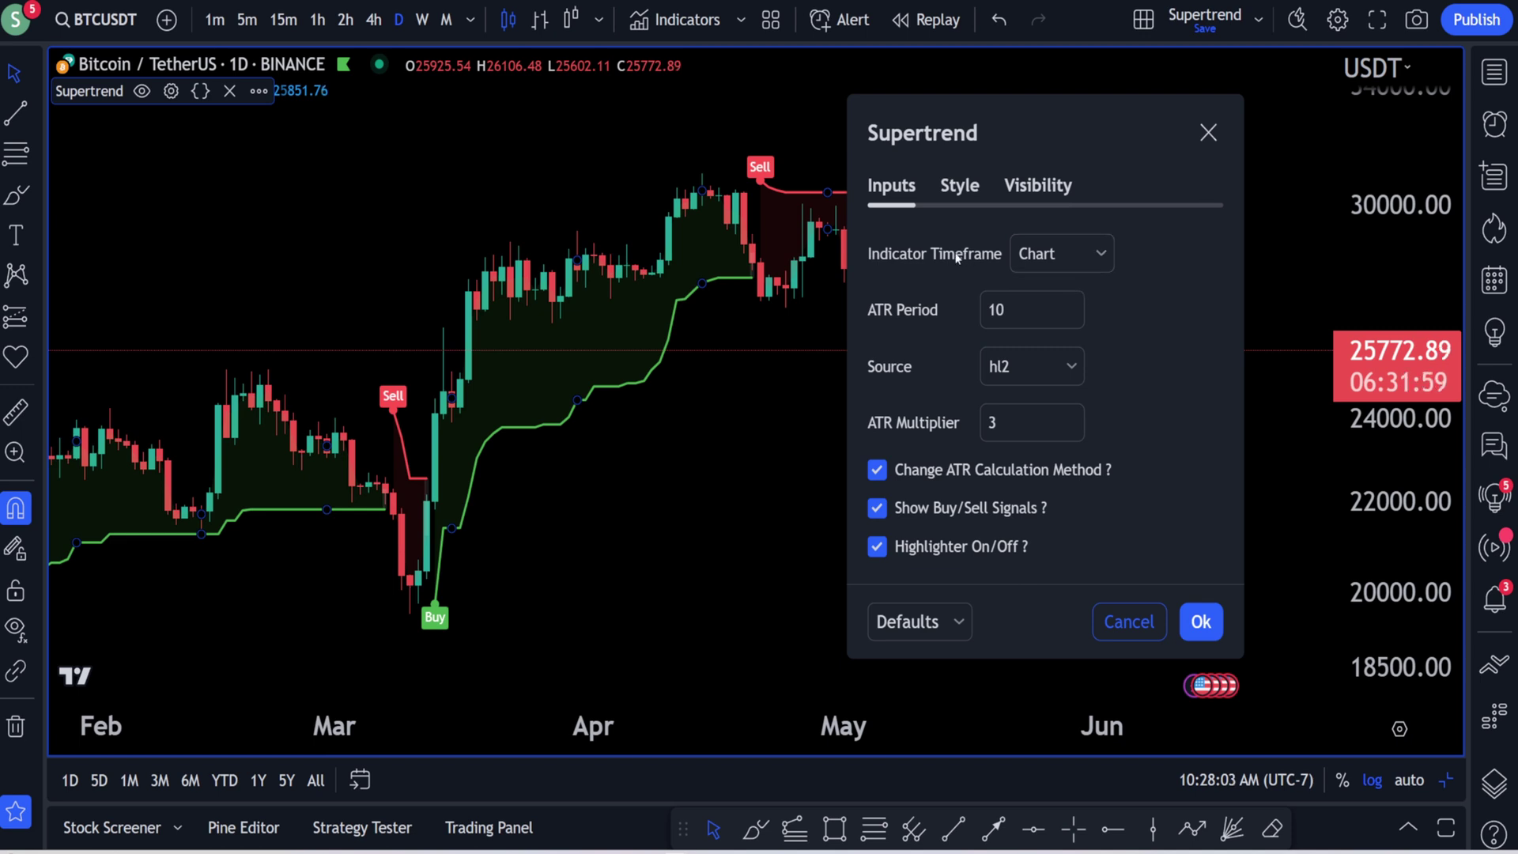
click(1057, 257)
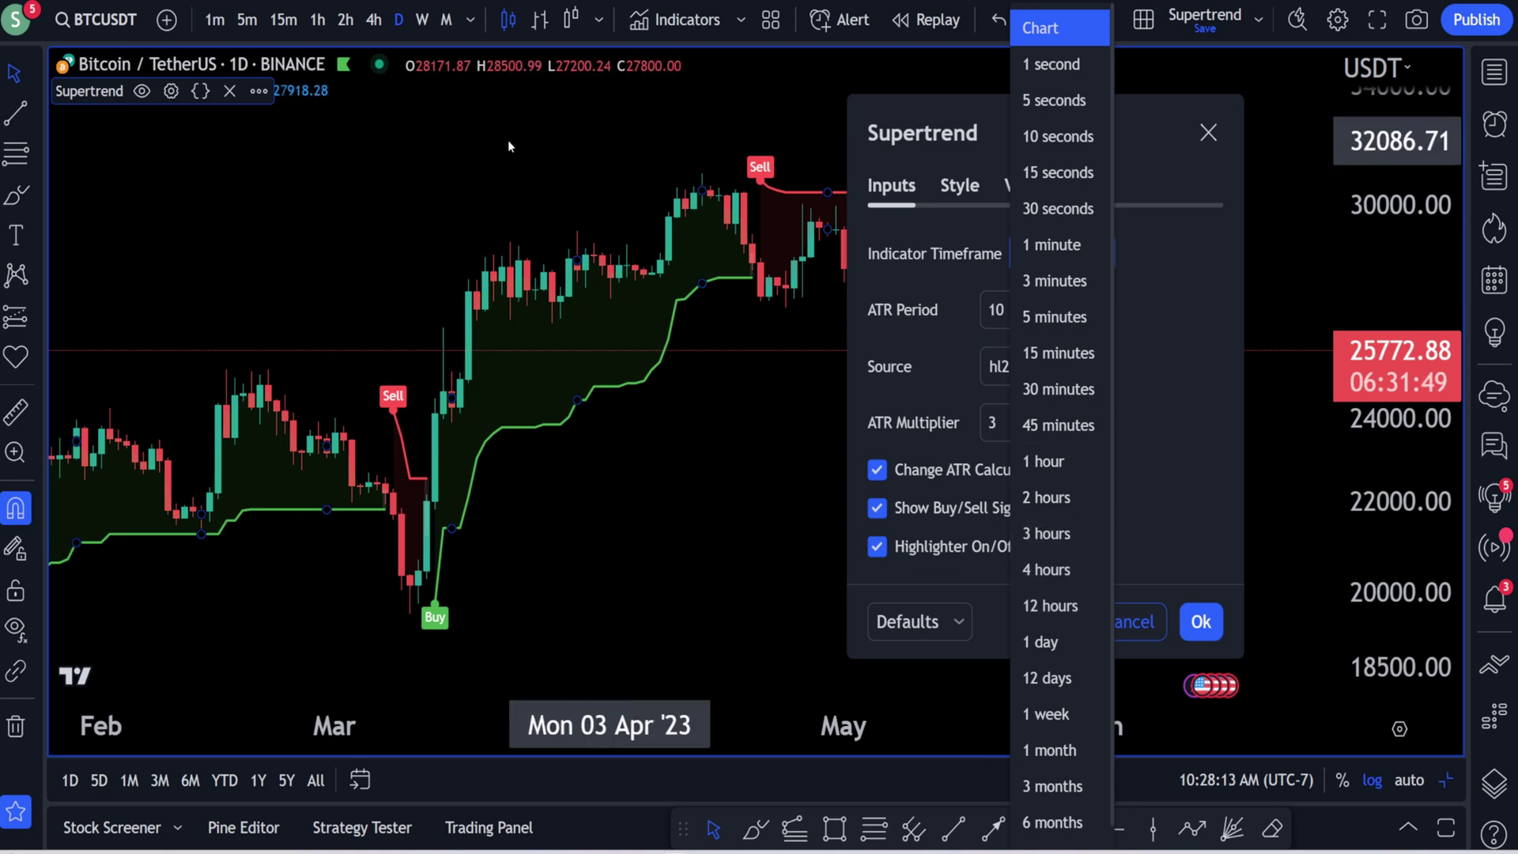
click(1059, 461)
click(1201, 622)
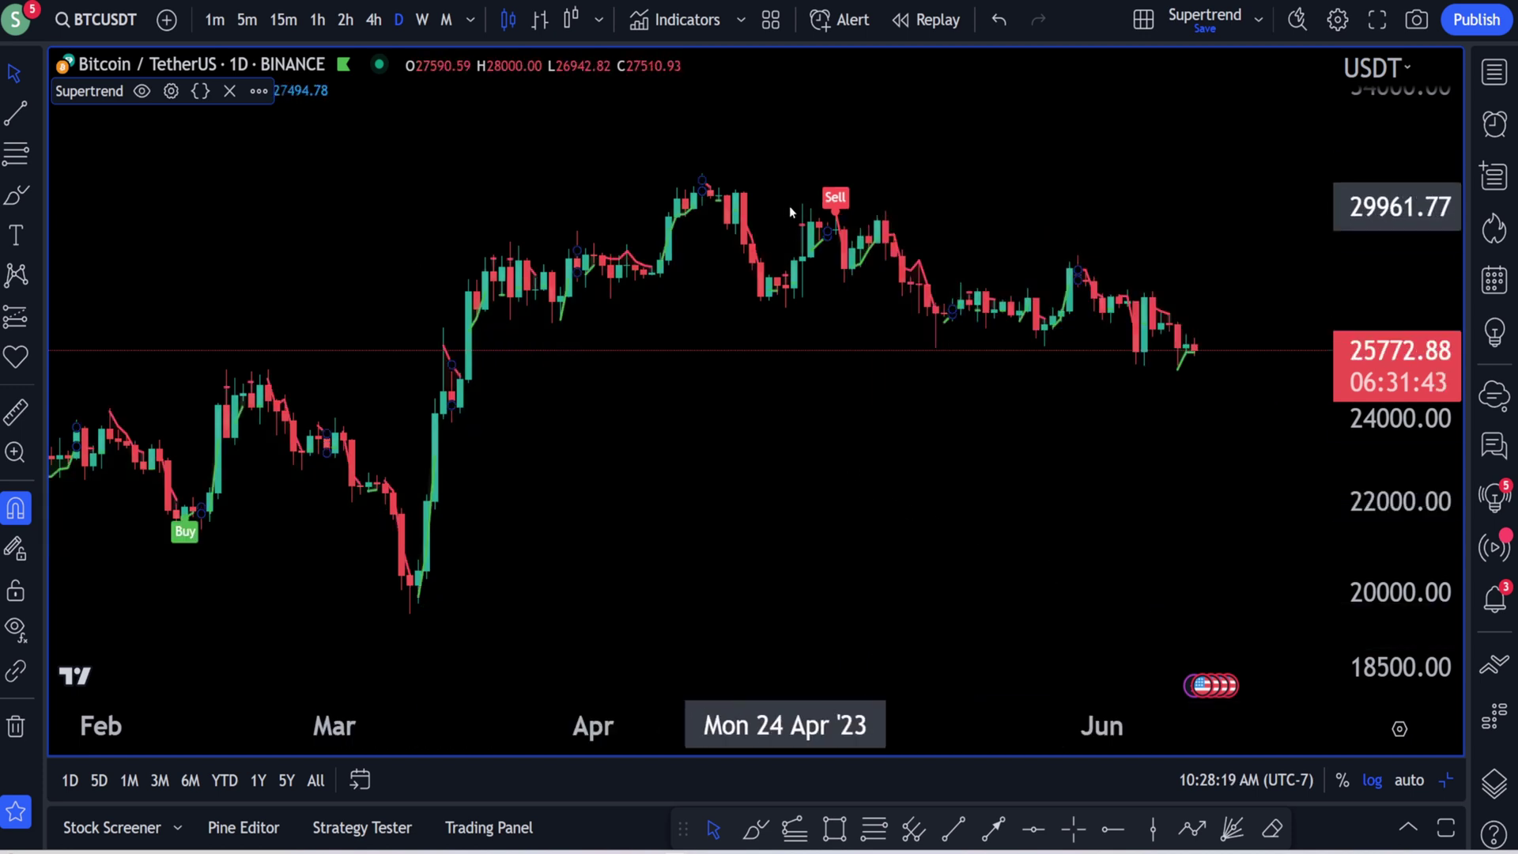
drag(672, 414, 806, 411)
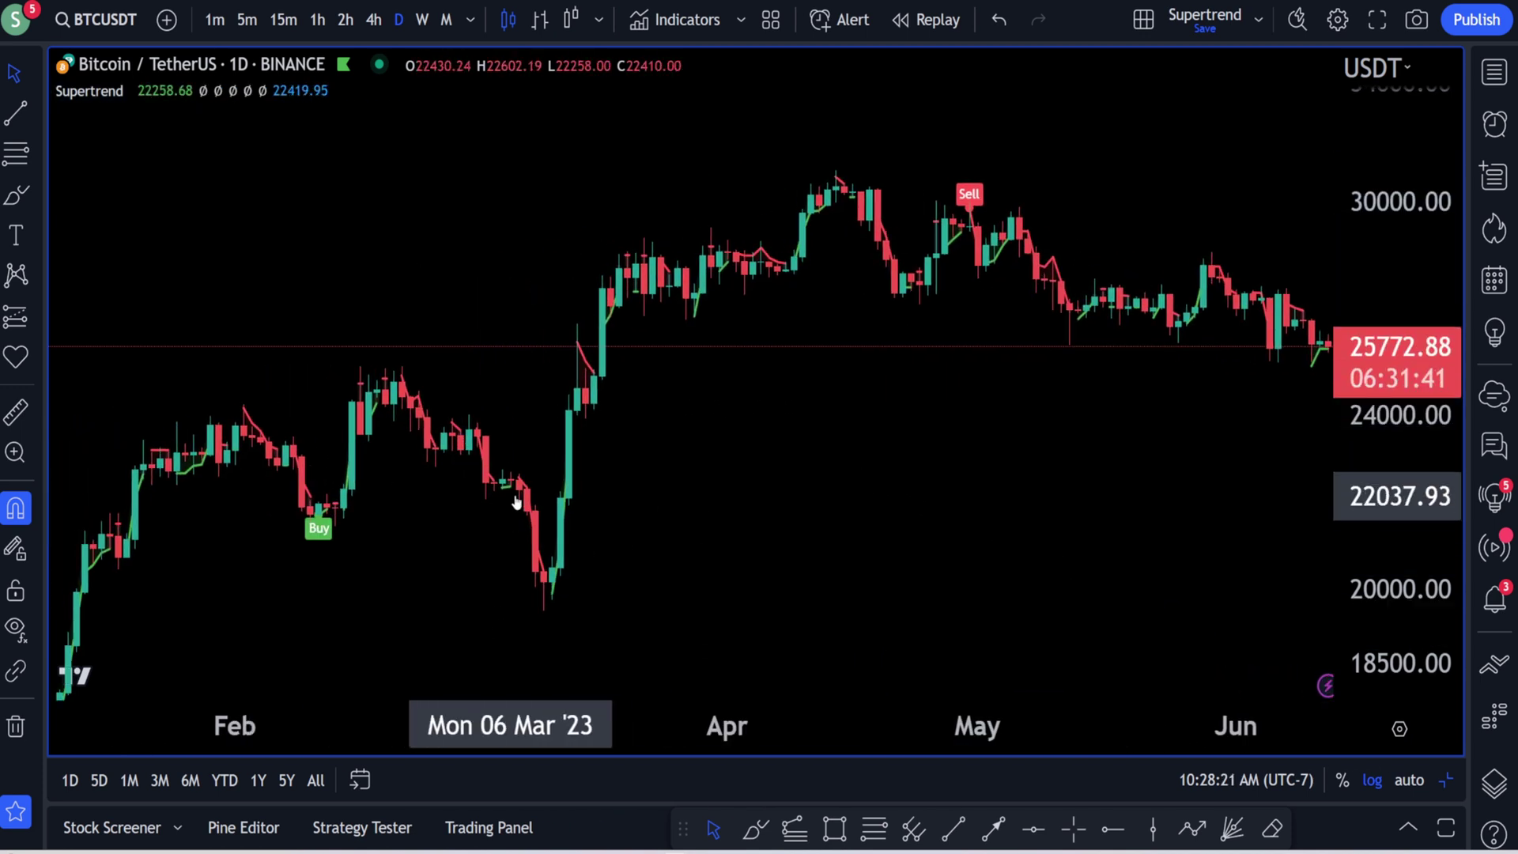
drag(892, 323, 780, 339)
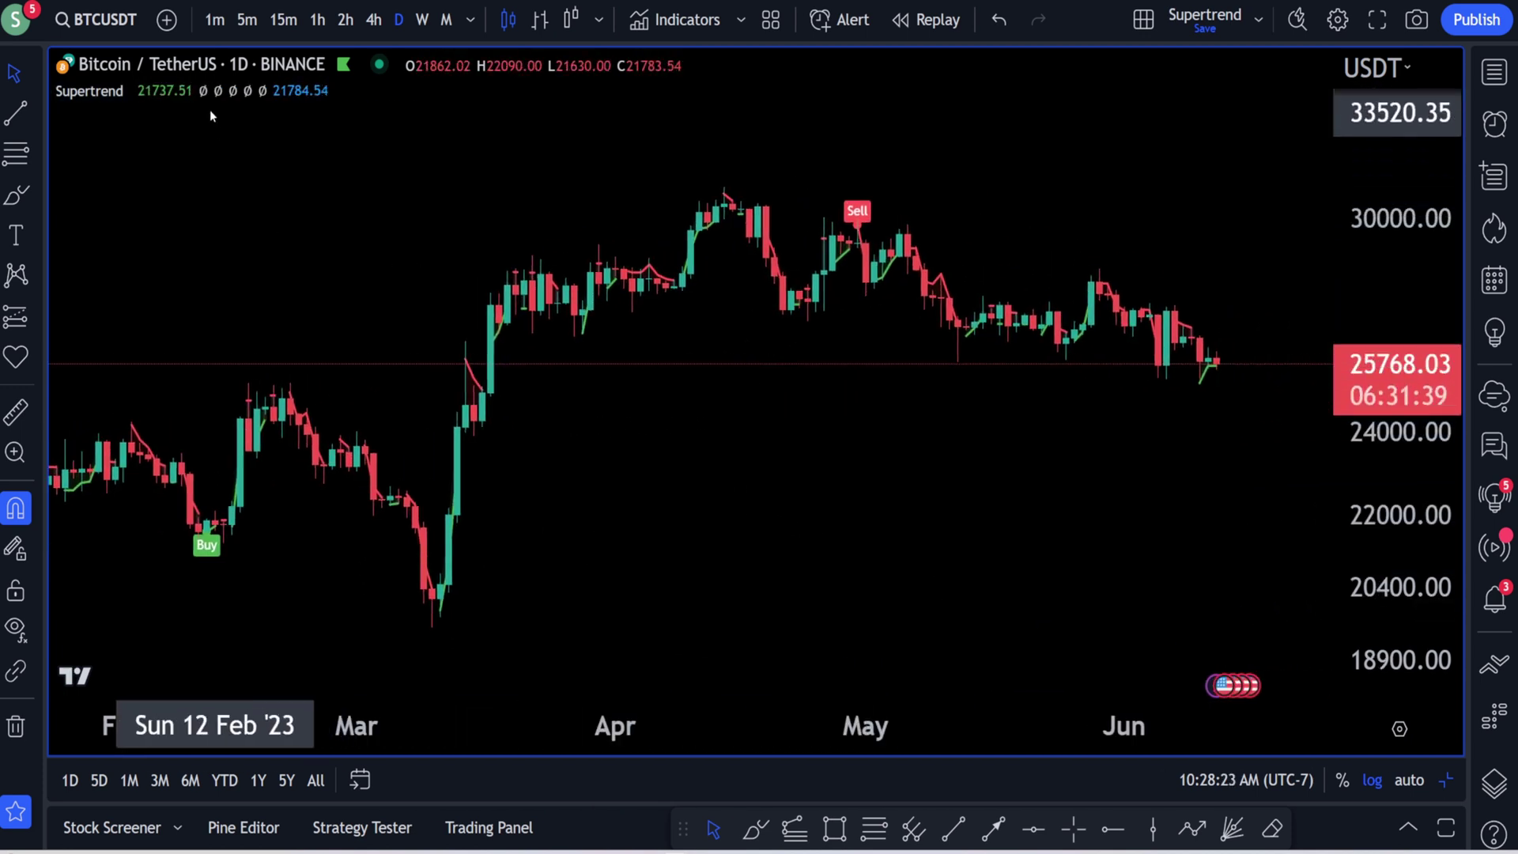
- Set the Supertrend indicator's timeframe back to Chart and apply it
click(171, 91)
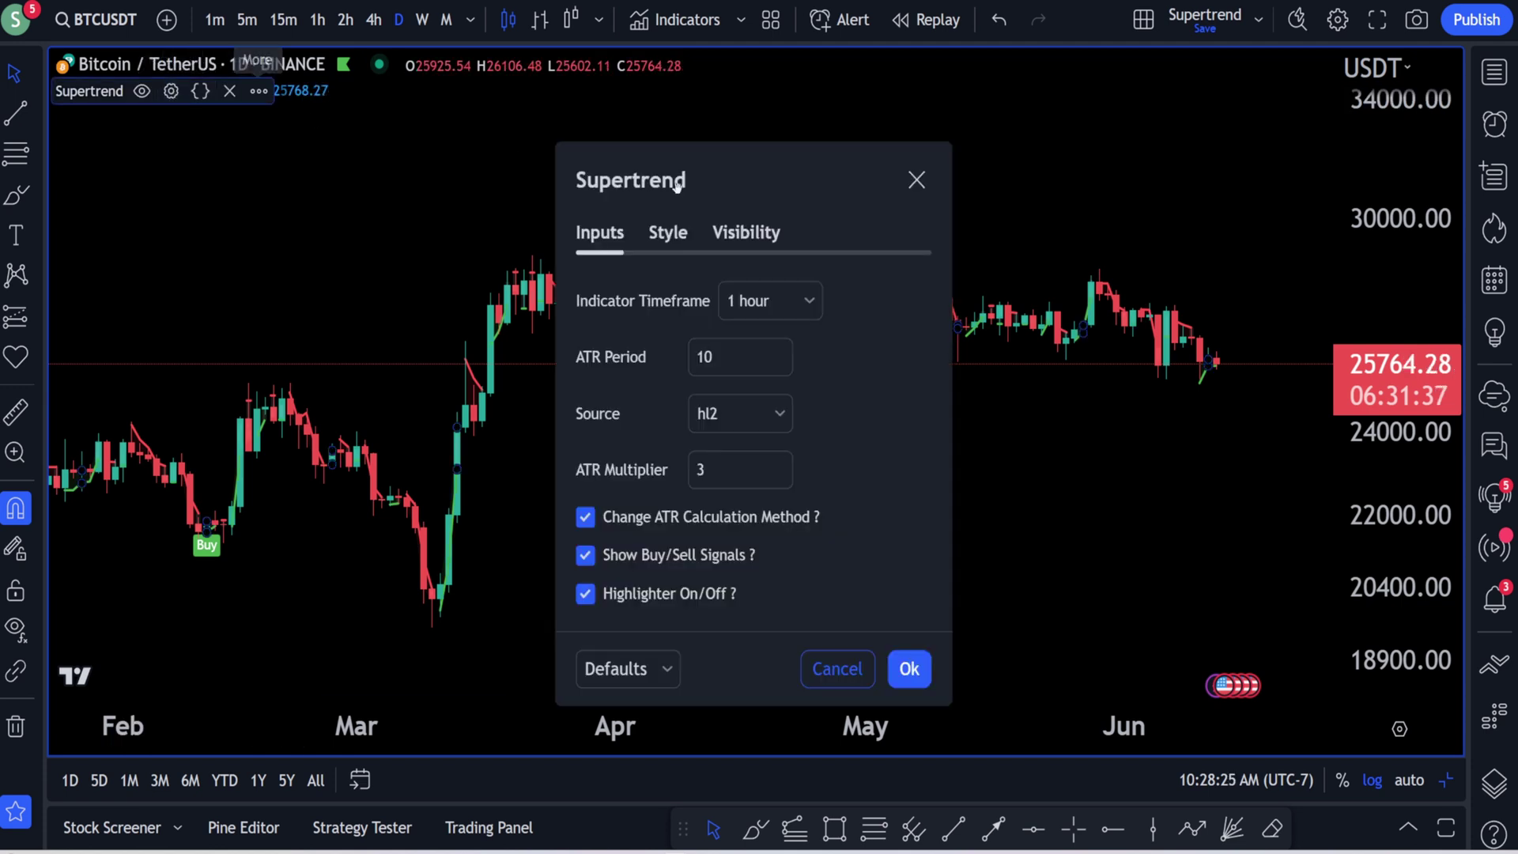
click(771, 300)
click(763, 27)
click(917, 664)
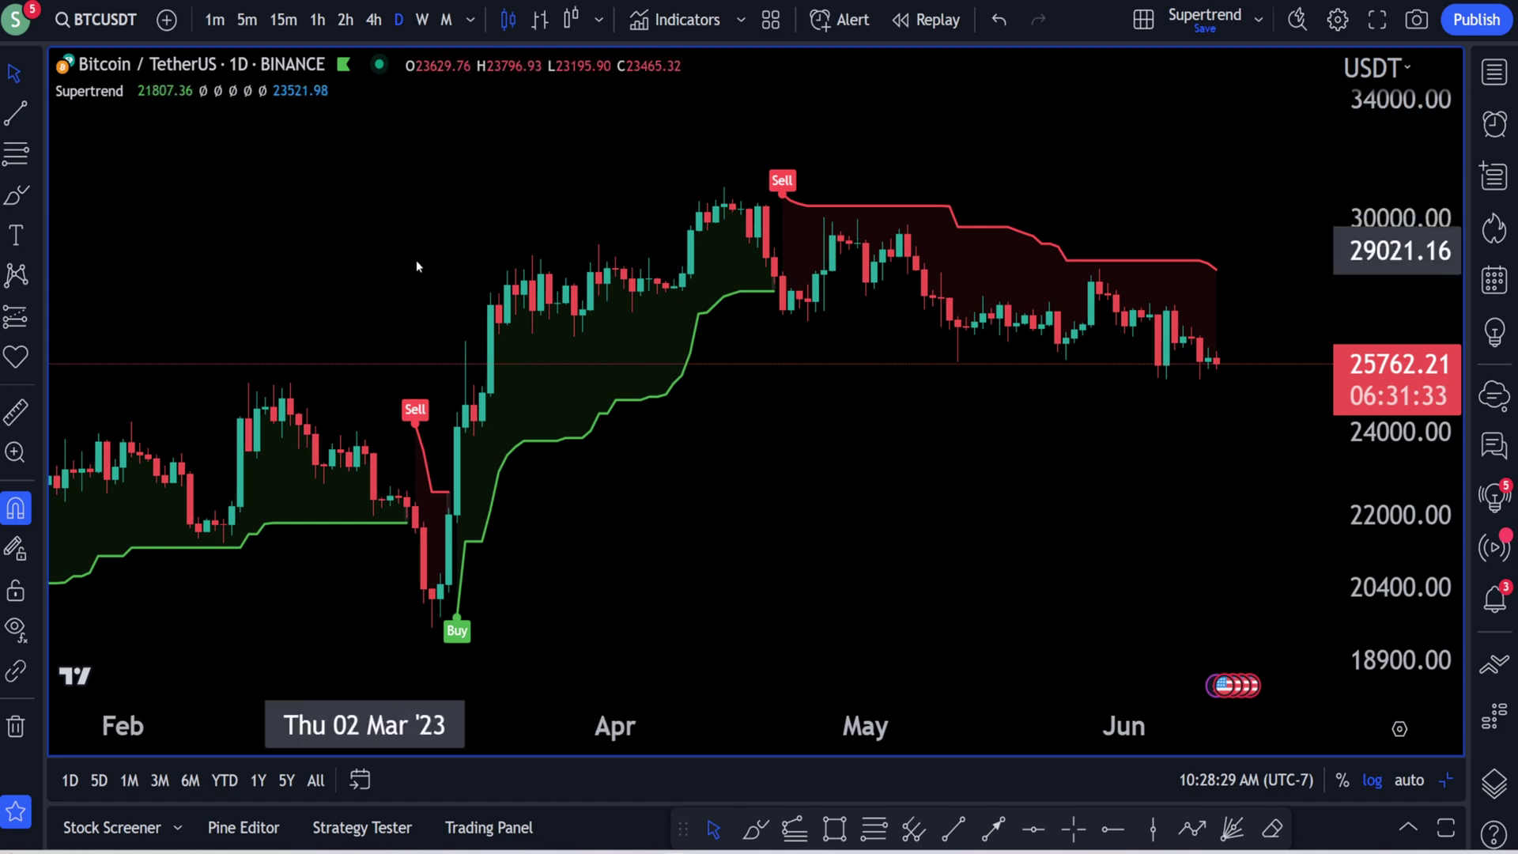
- Switch the BTCUSDT chart to the 15-minute timeframe and show several weeks of price action
click(283, 20)
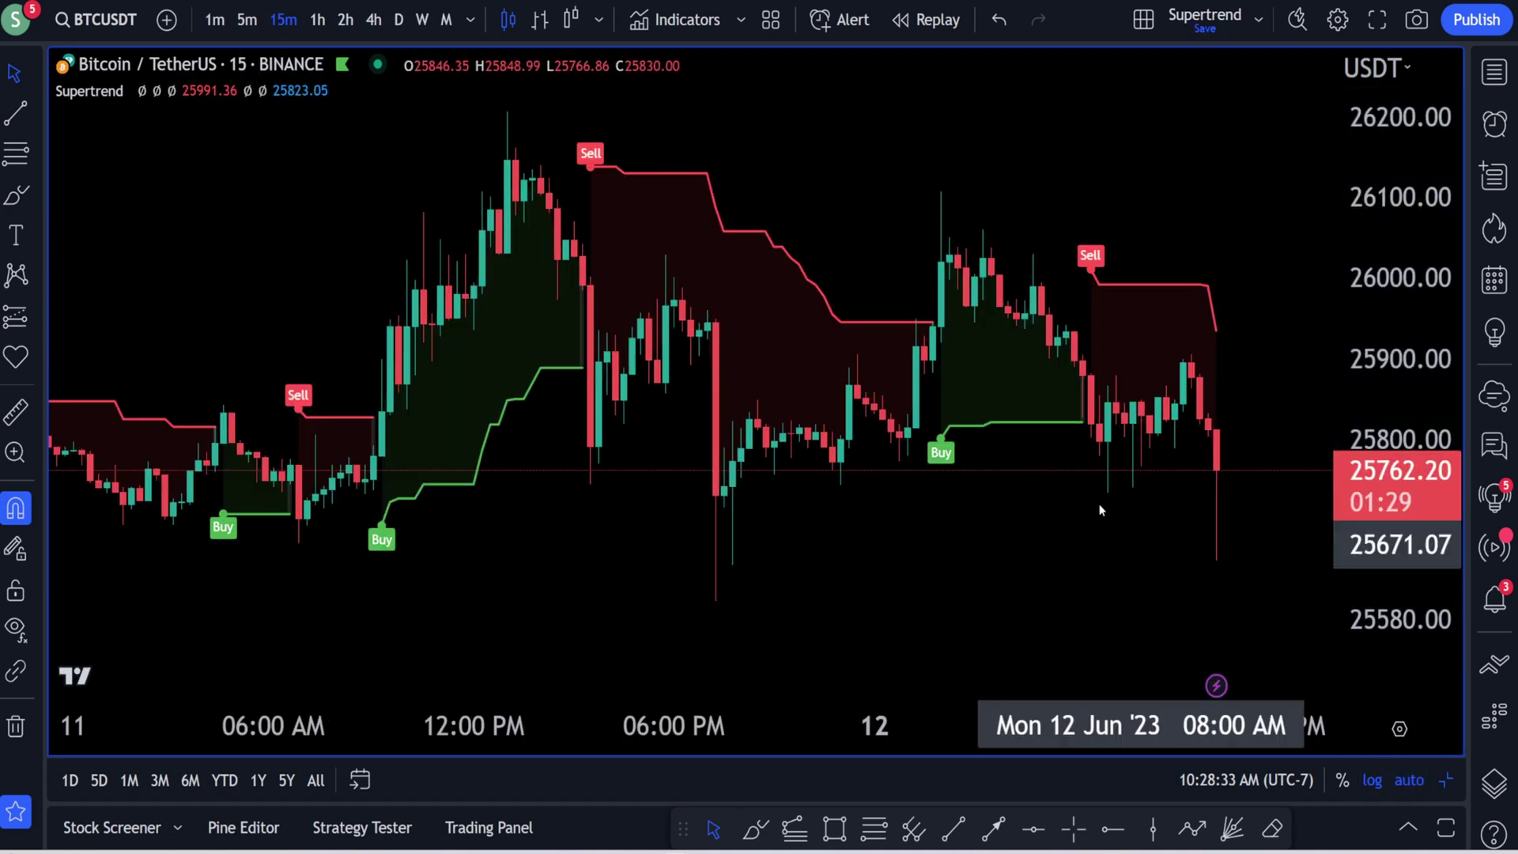
scroll(1100, 510, down, 10)
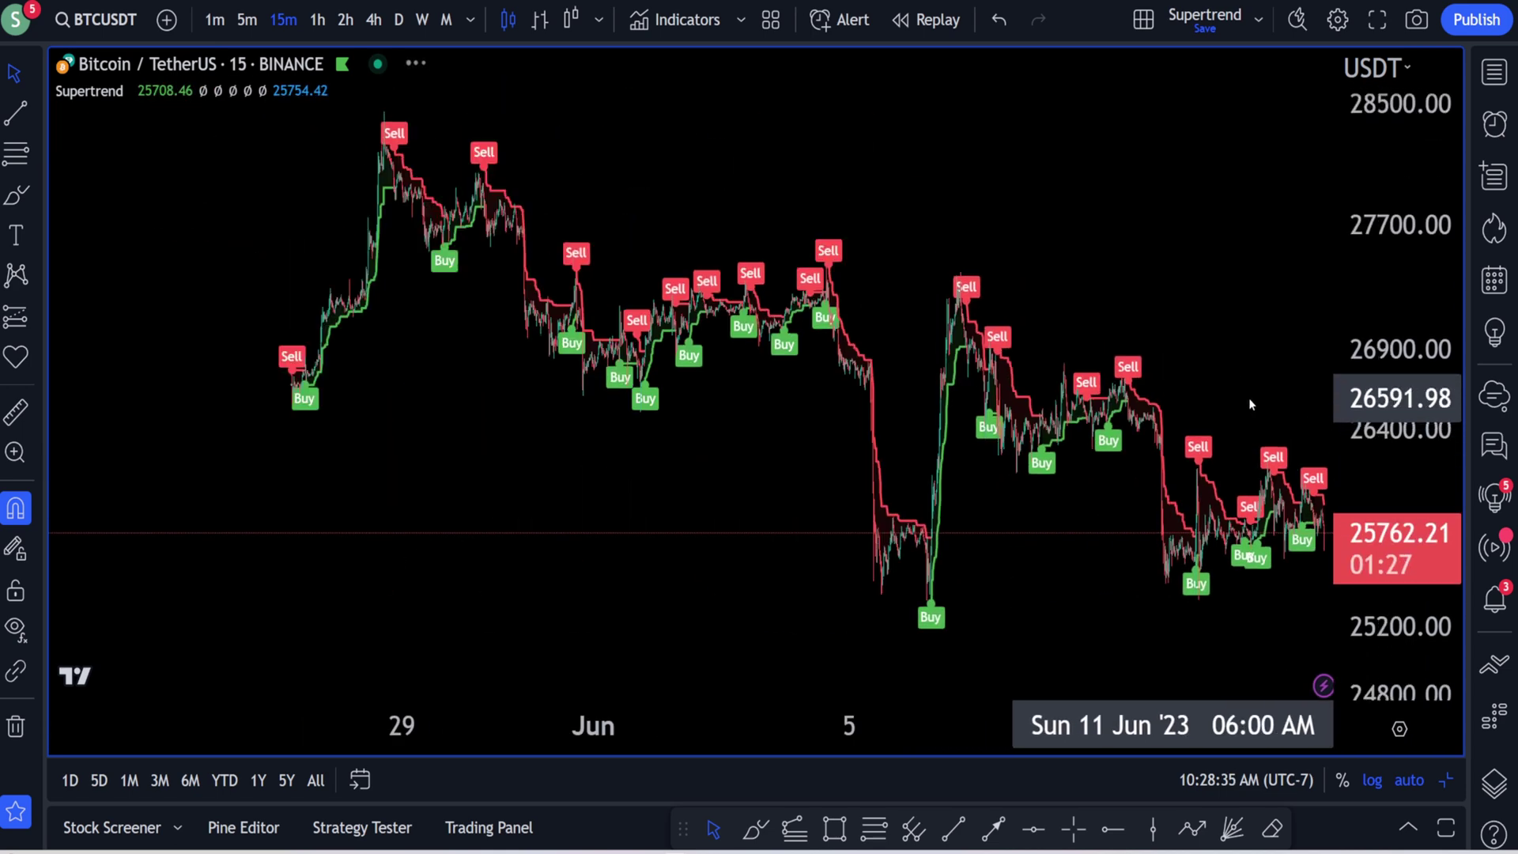
drag(1251, 405, 989, 407)
- Set the Supertrend indicator's timeframe to 12 hours on the 15-minute chart and review its past signals
click(171, 91)
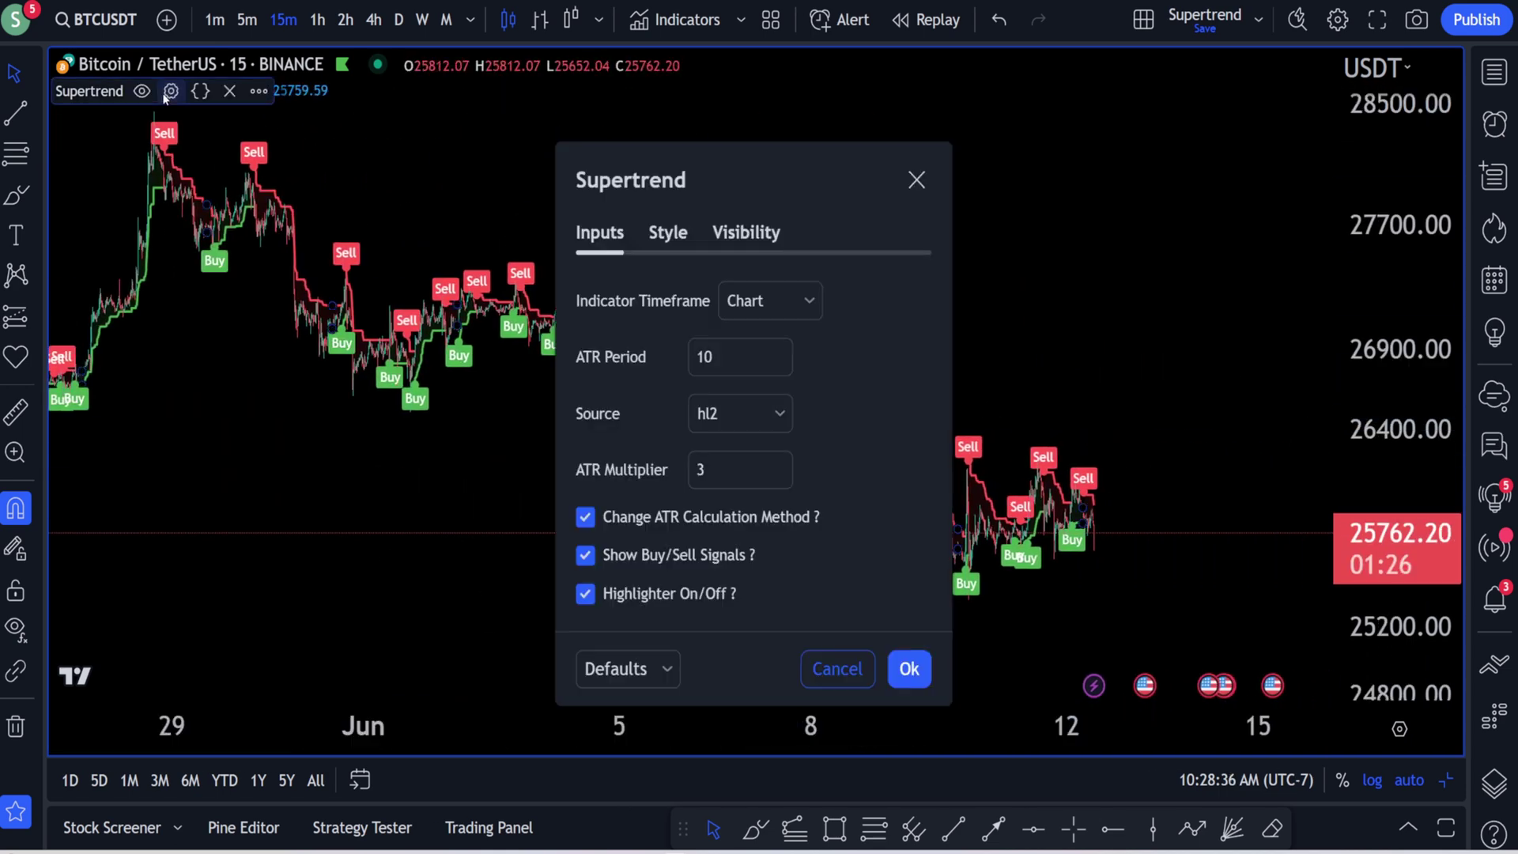
click(773, 308)
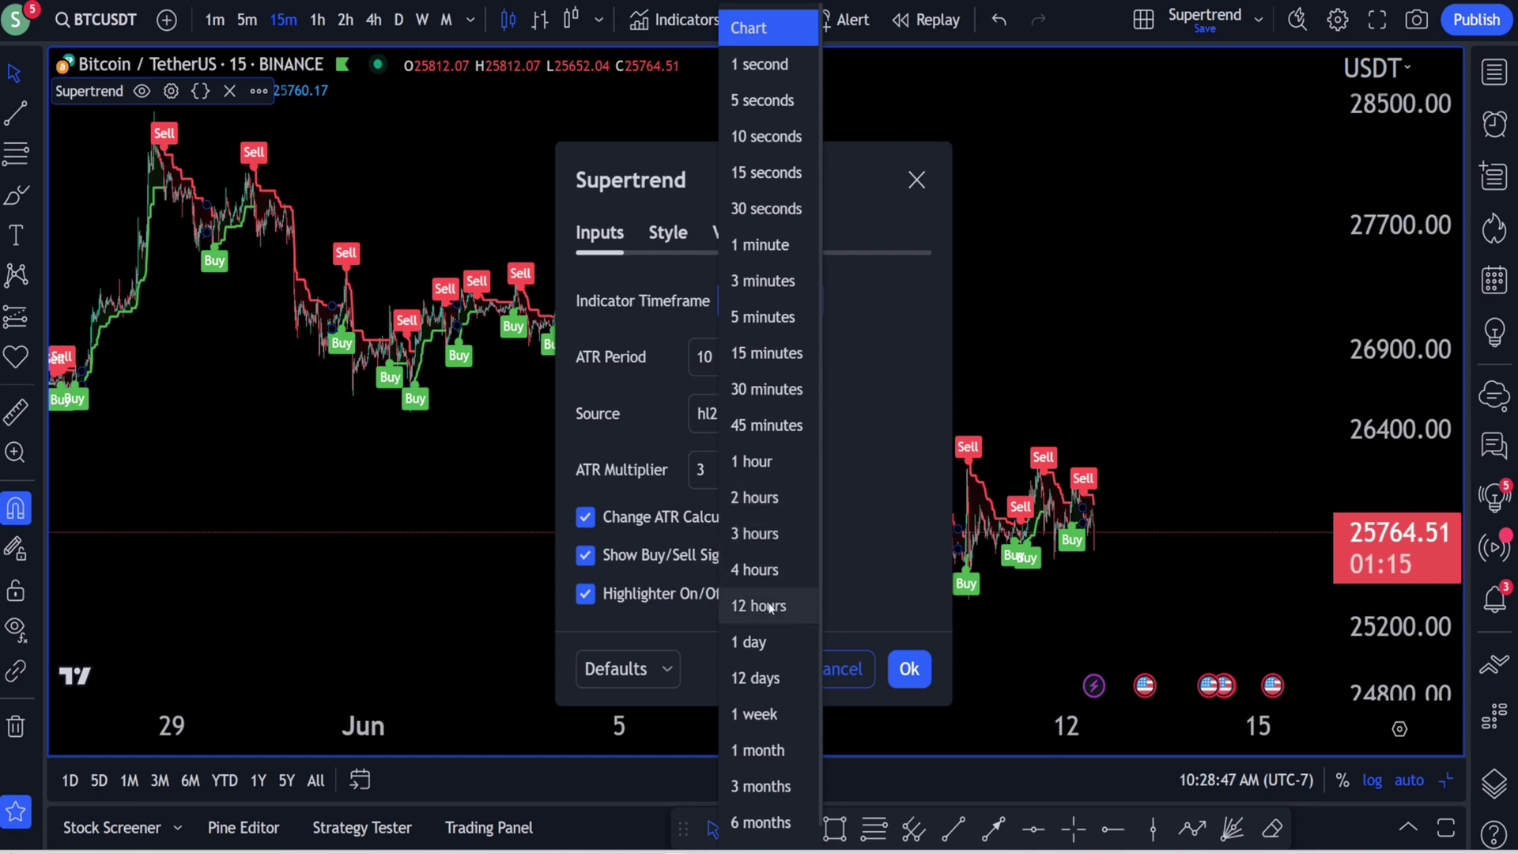
click(799, 605)
click(909, 669)
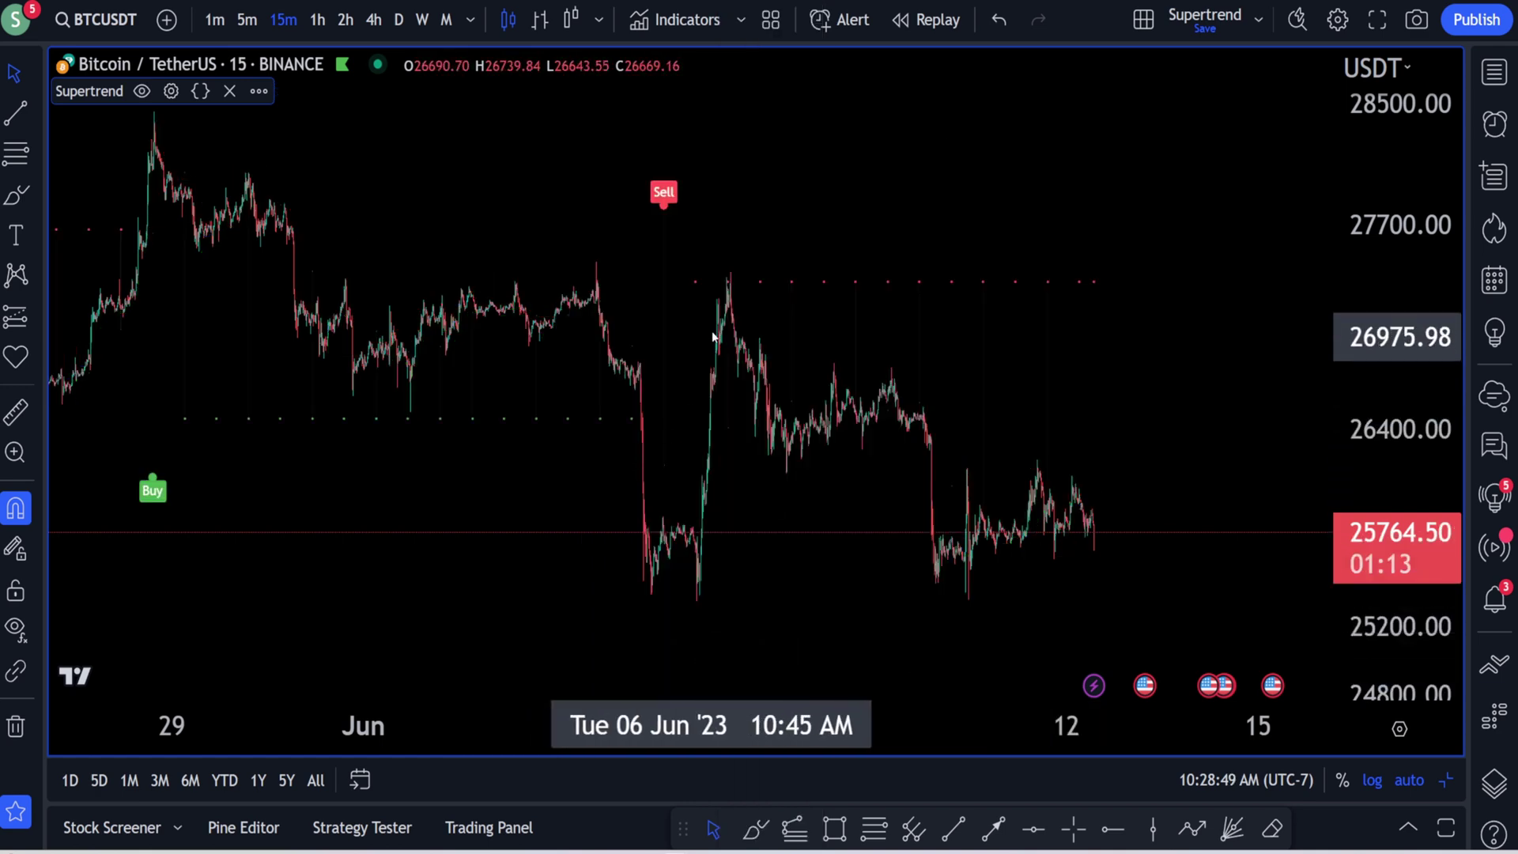
scroll(791, 356, left, 5)
scroll(808, 401, left, 10)
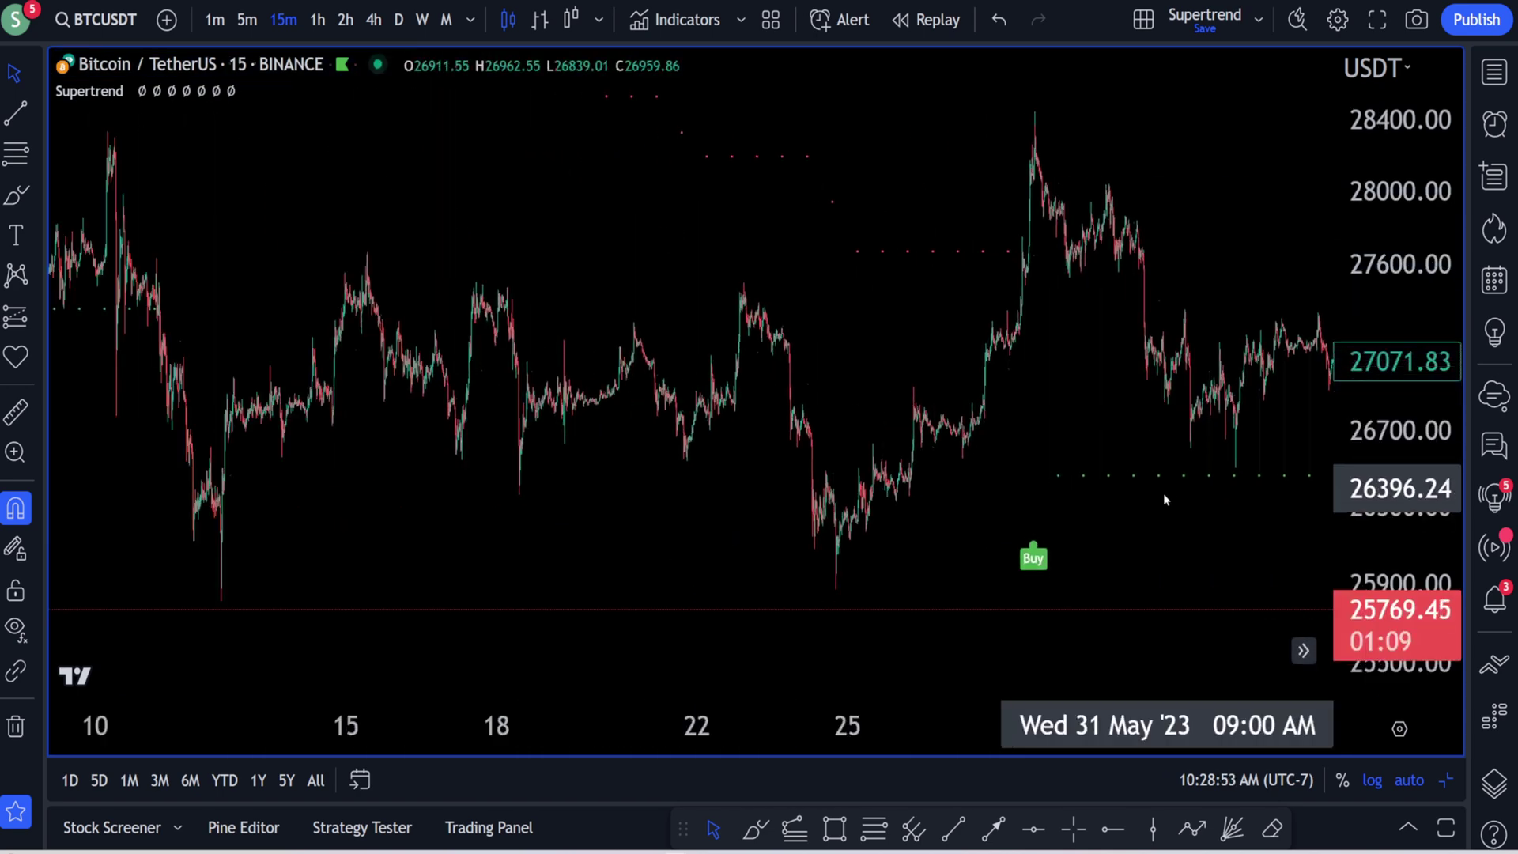
scroll(1163, 498, right, 10)
- Set the Supertrend indicator's timeframe to 4 hours and review its buy and sell signals on the 15-minute chart
click(171, 90)
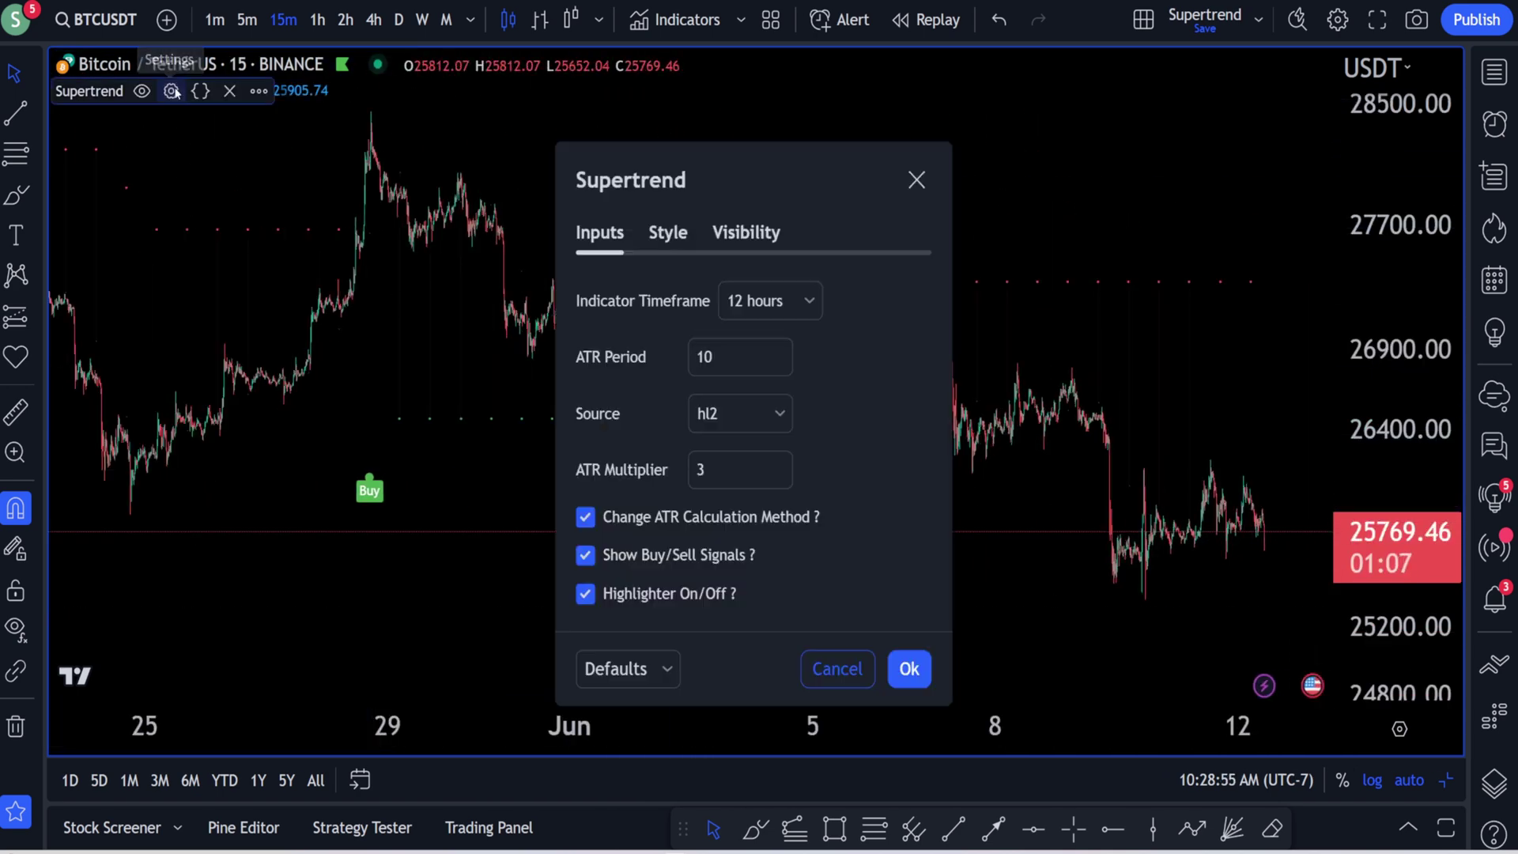
click(786, 303)
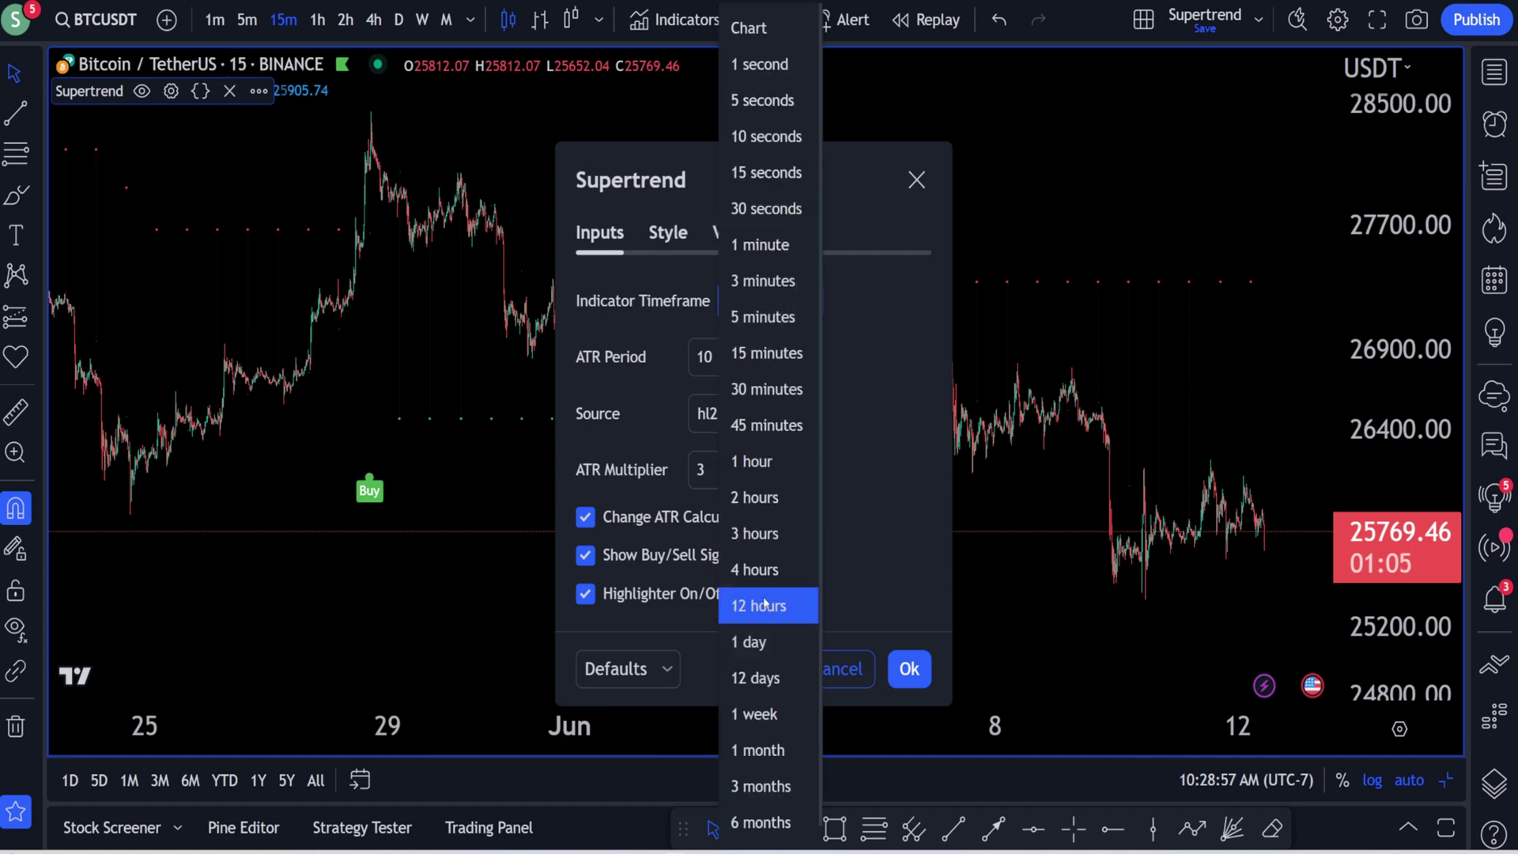
click(783, 569)
click(909, 671)
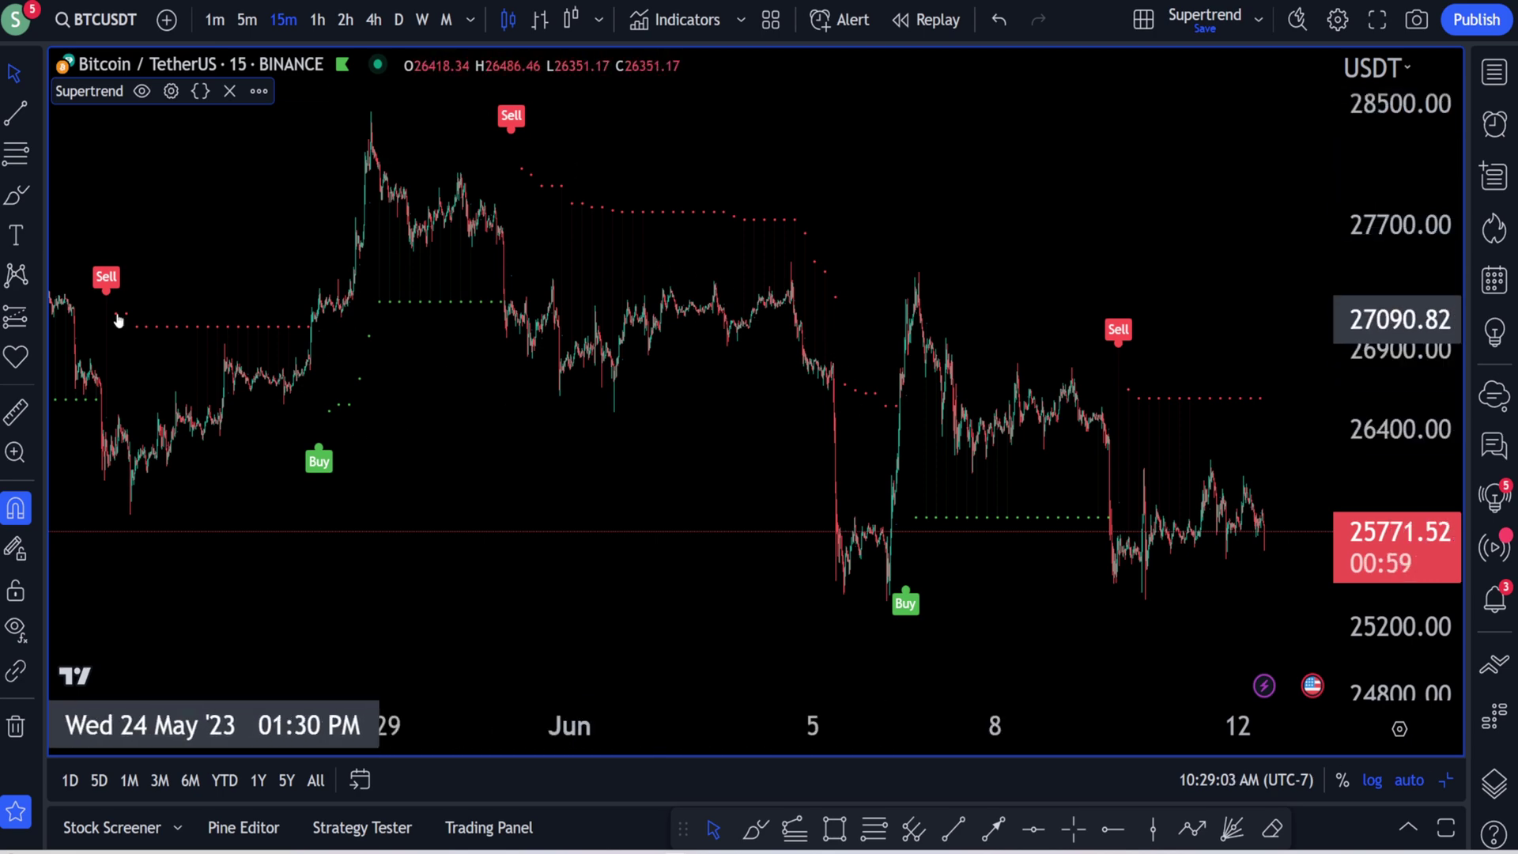
scroll(855, 577, up, 5)
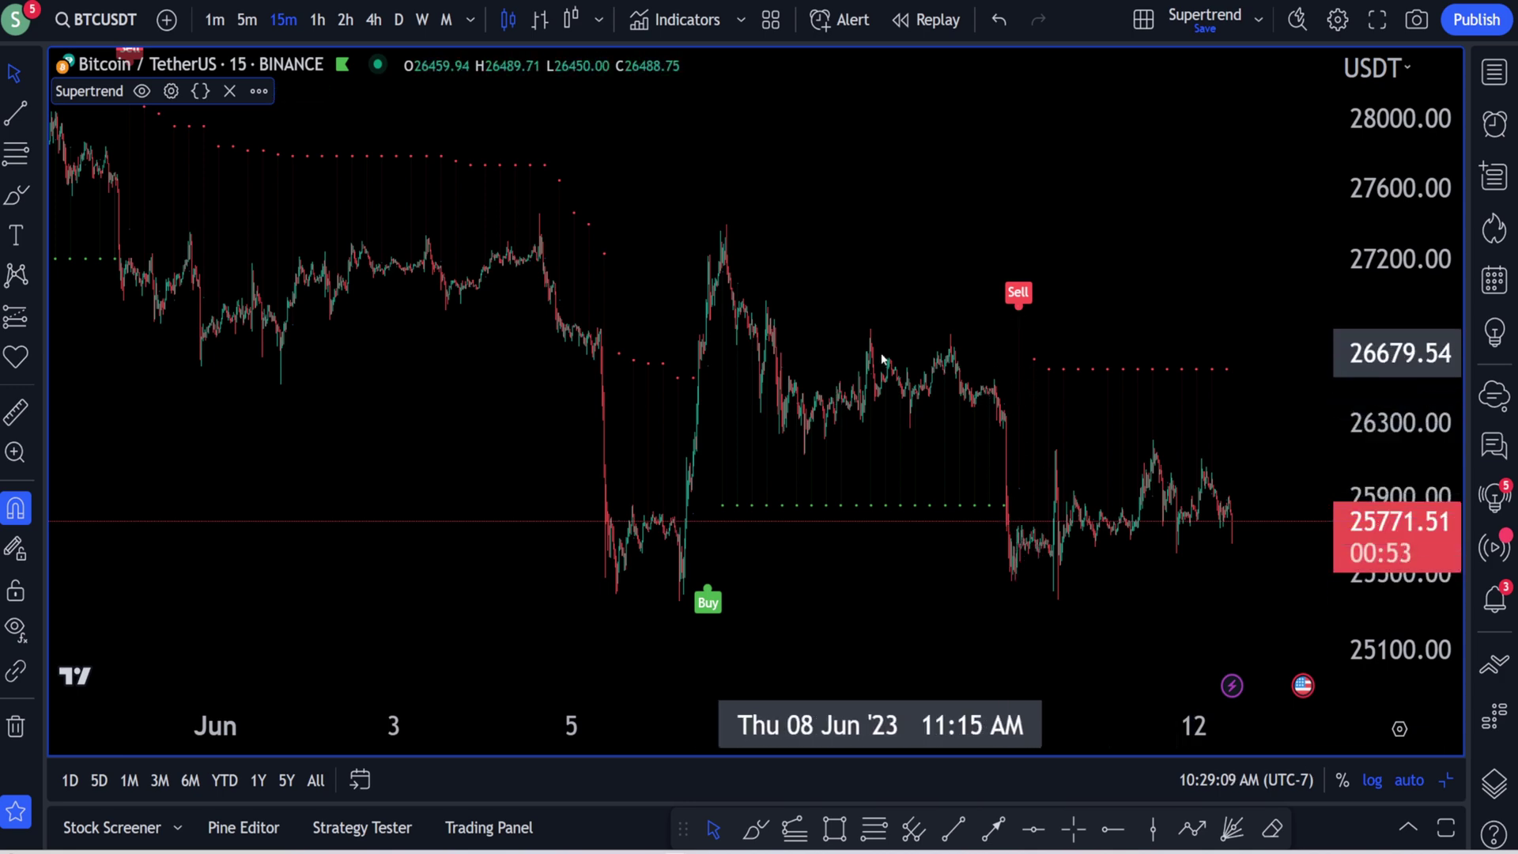
scroll(838, 399, down, 2)
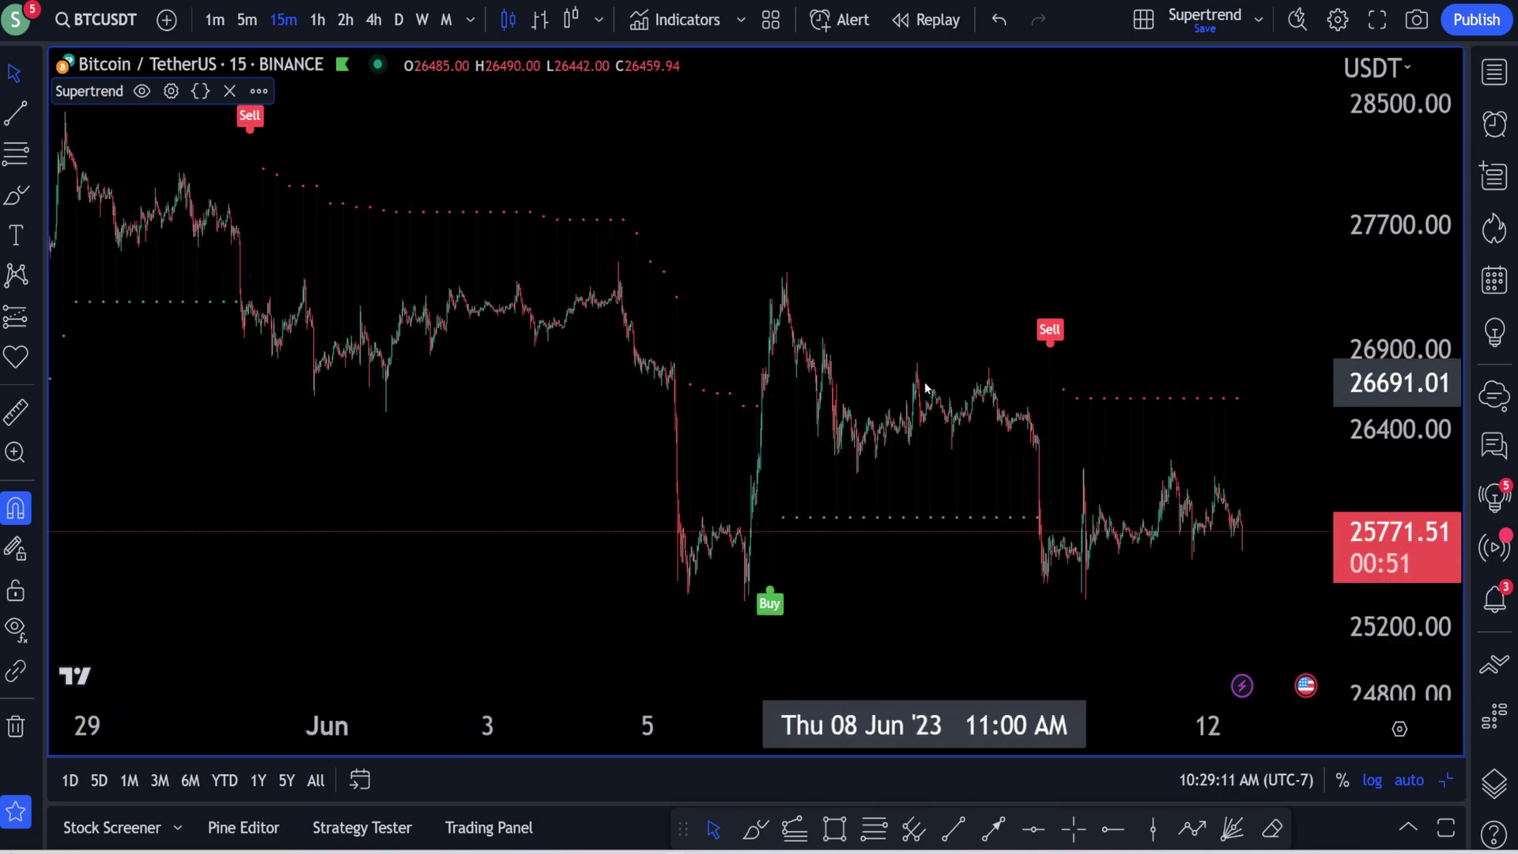
drag(780, 233, 835, 224)
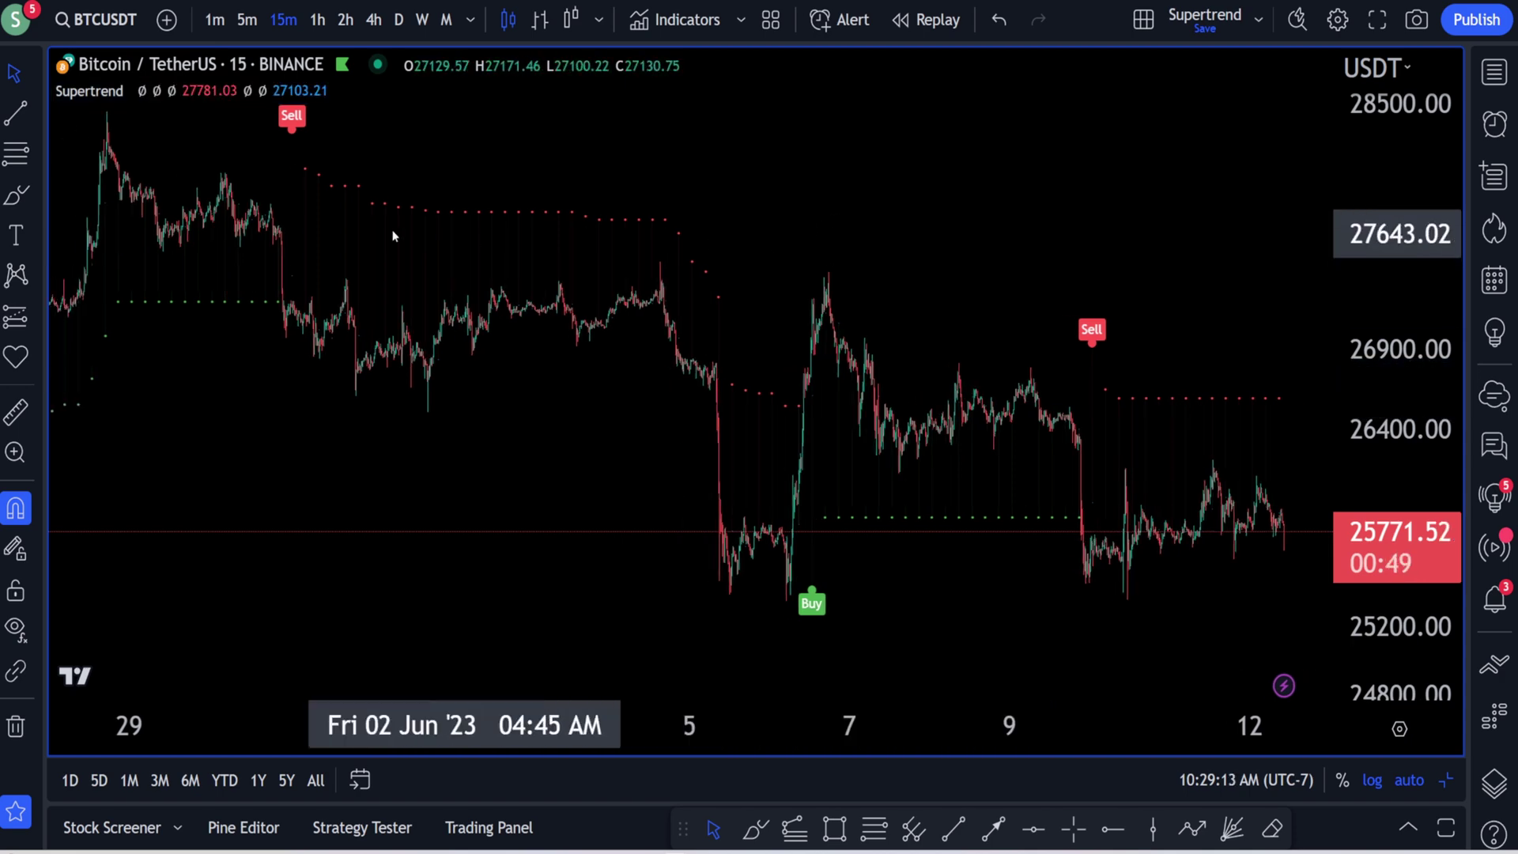
- Return the Supertrend indicator's timeframe to Chart on the 15-minute chart and close its settings
click(170, 91)
click(783, 301)
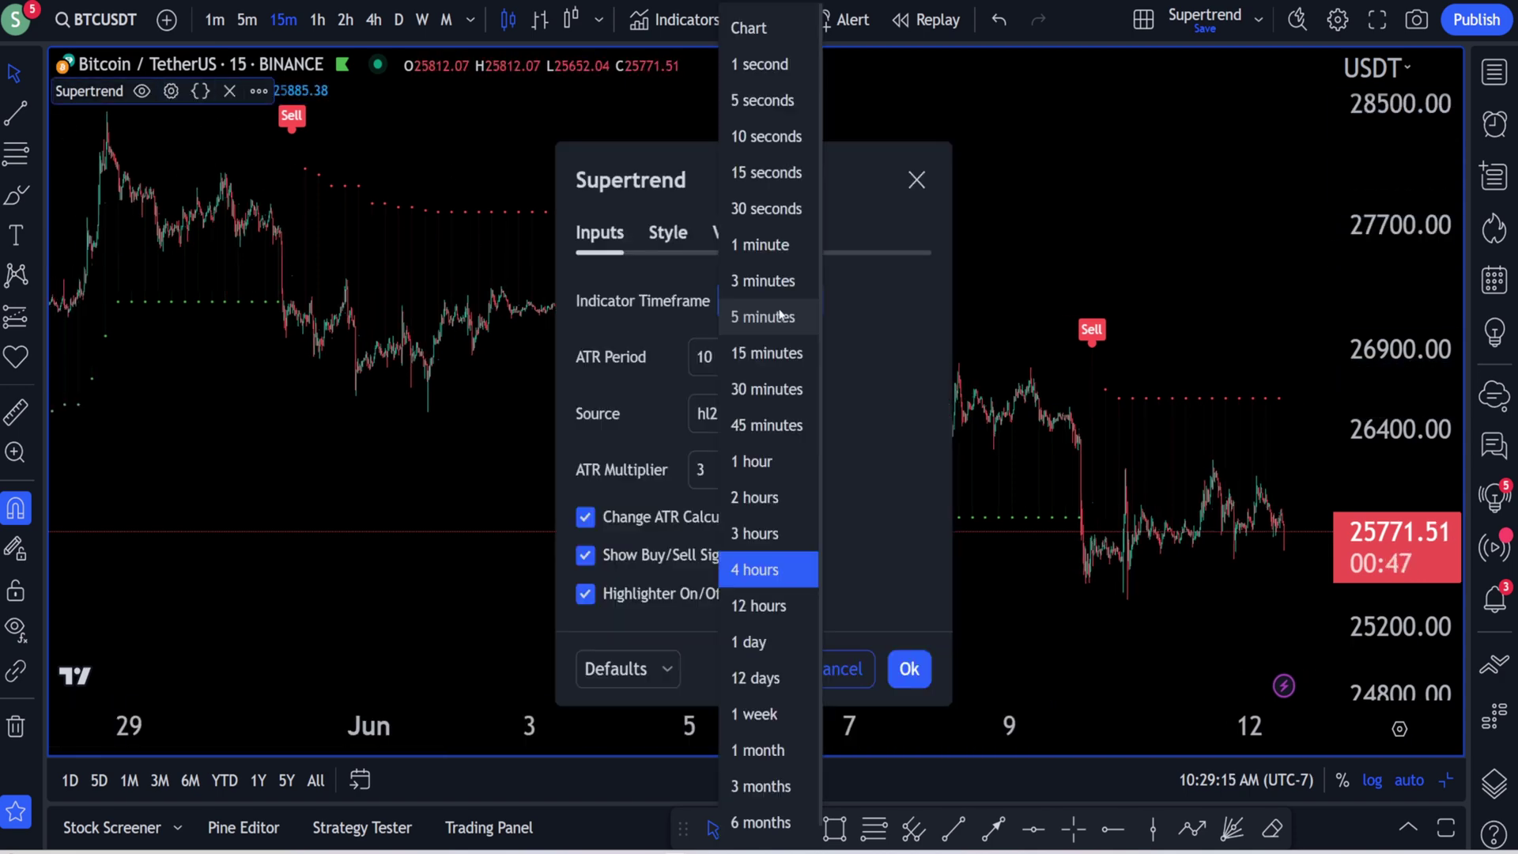
click(769, 35)
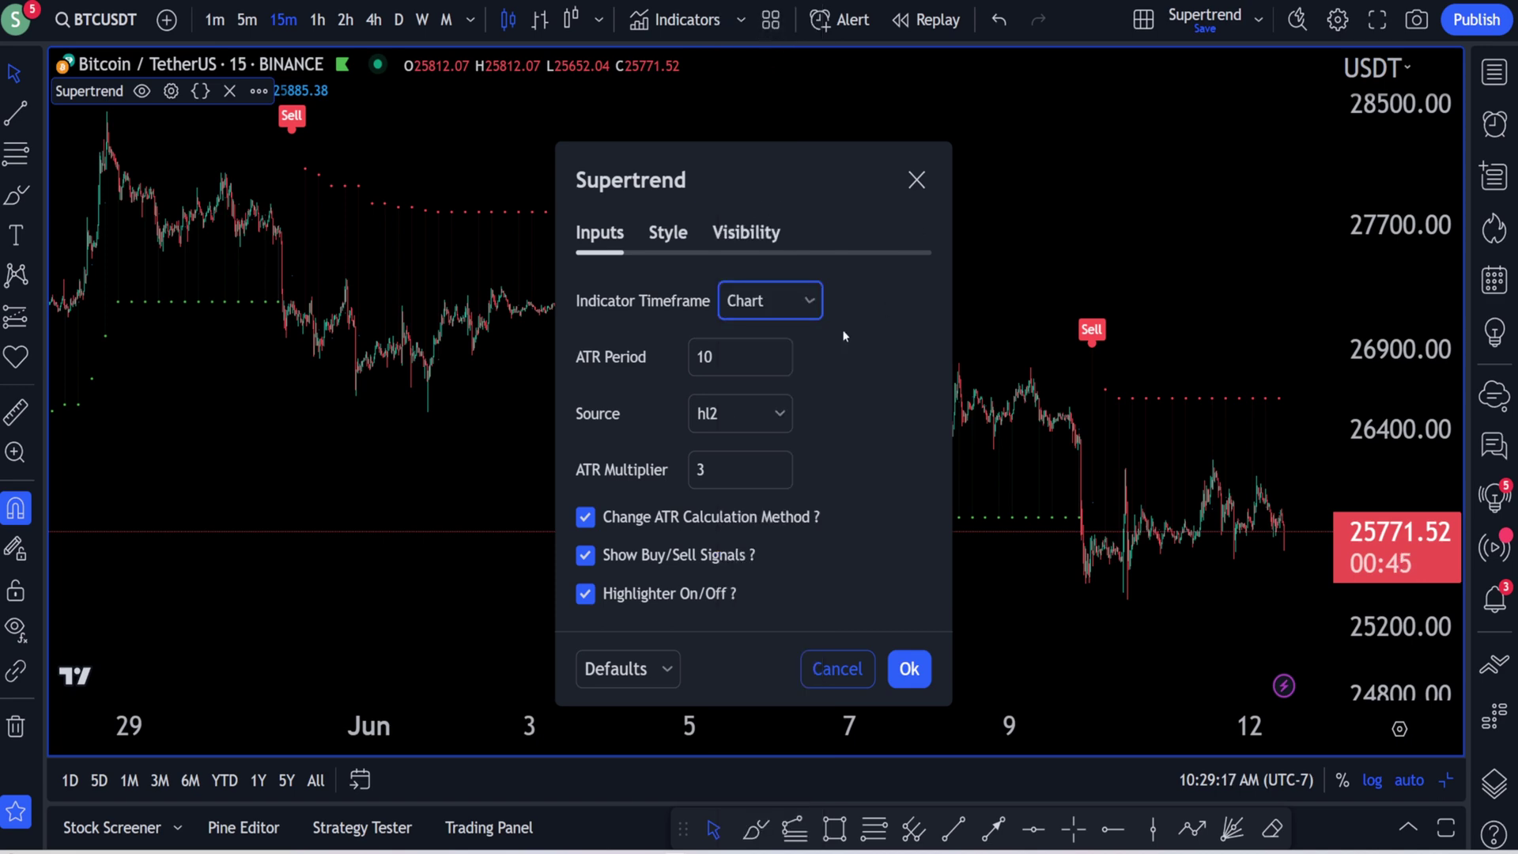
click(913, 179)
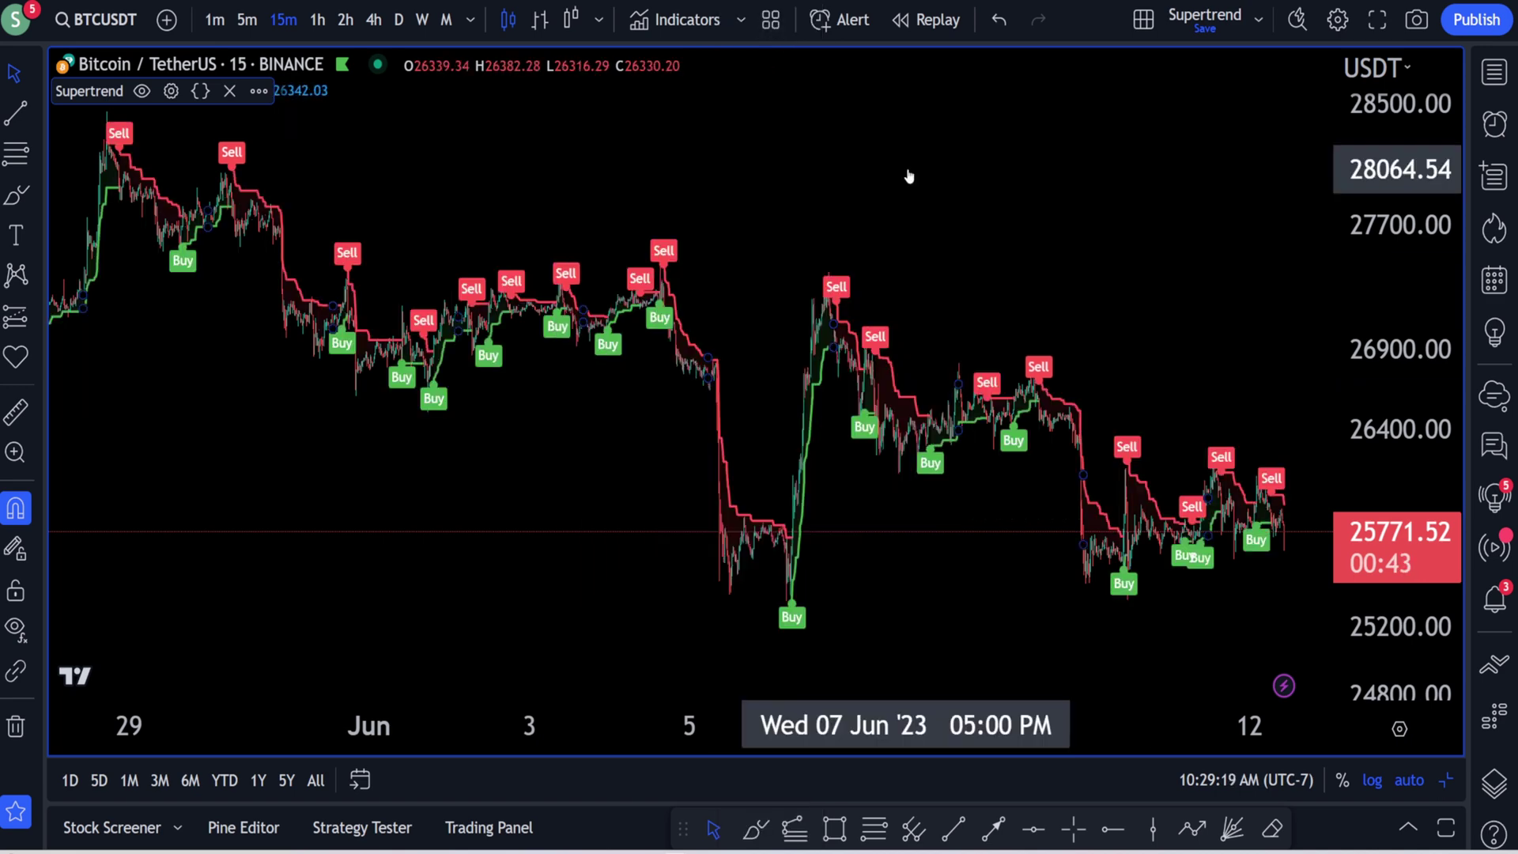
- Switch the BTCUSDT chart to the daily timeframe and show the price history from 2021 to 2023
click(397, 22)
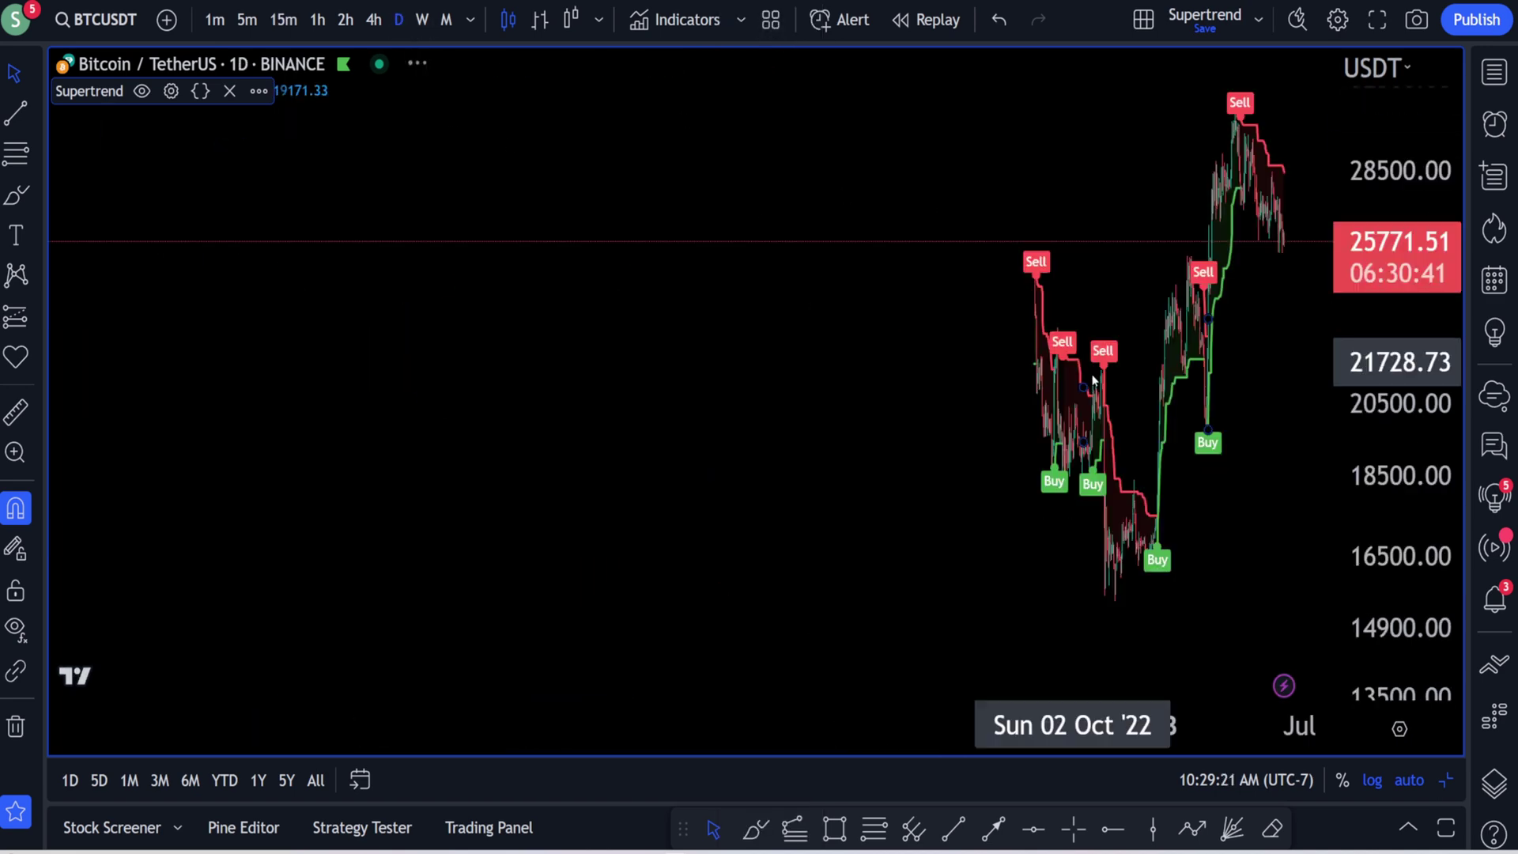
scroll(1125, 283, up, 4)
scroll(1126, 289, down, 3)
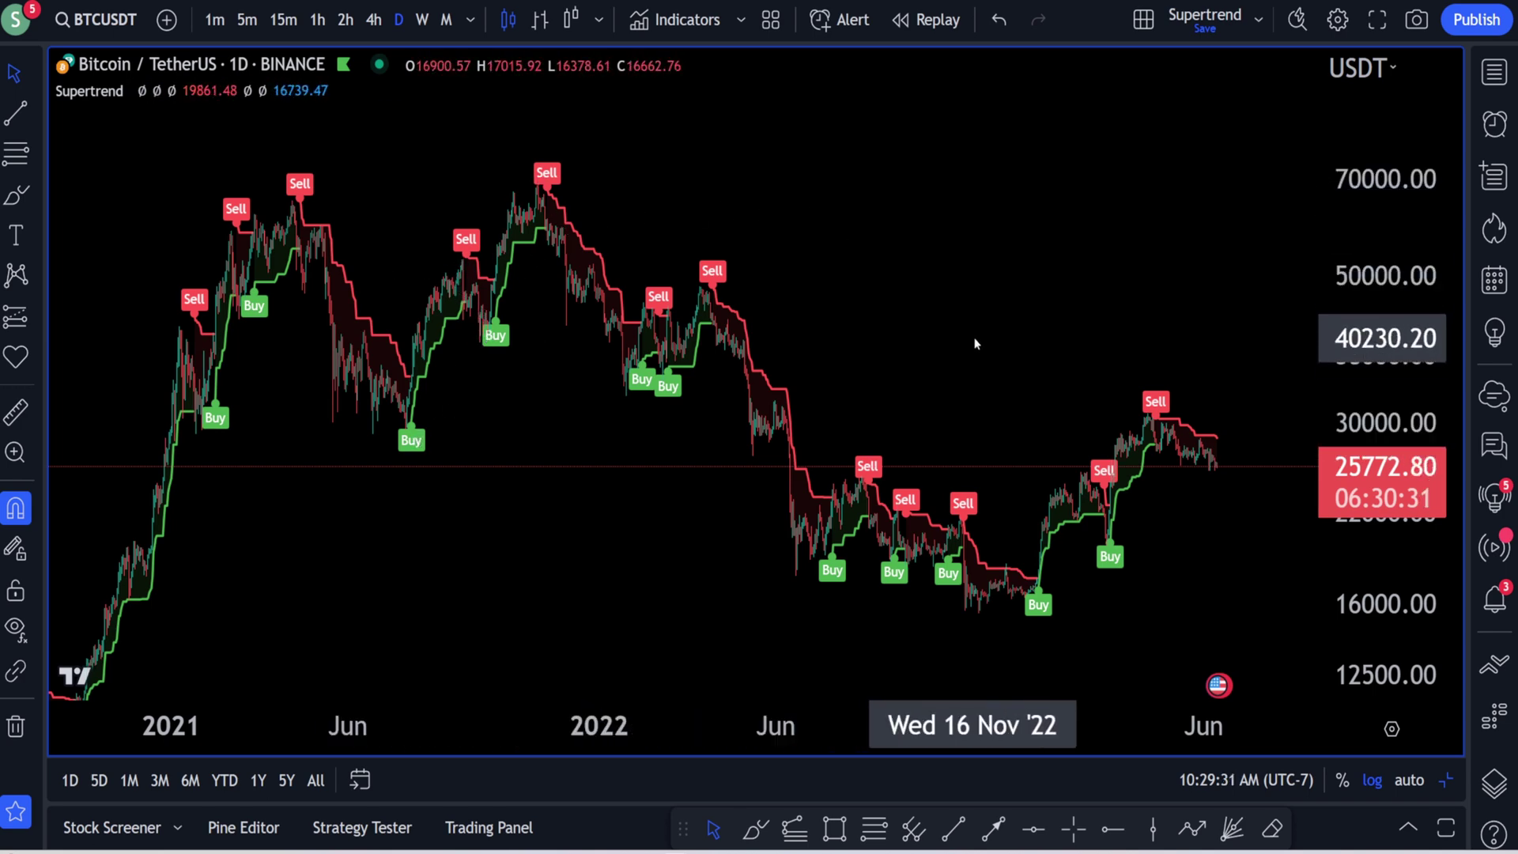
- Open the Supertrend indicator's settings, move the dialog aside and look through the available Source options
click(171, 91)
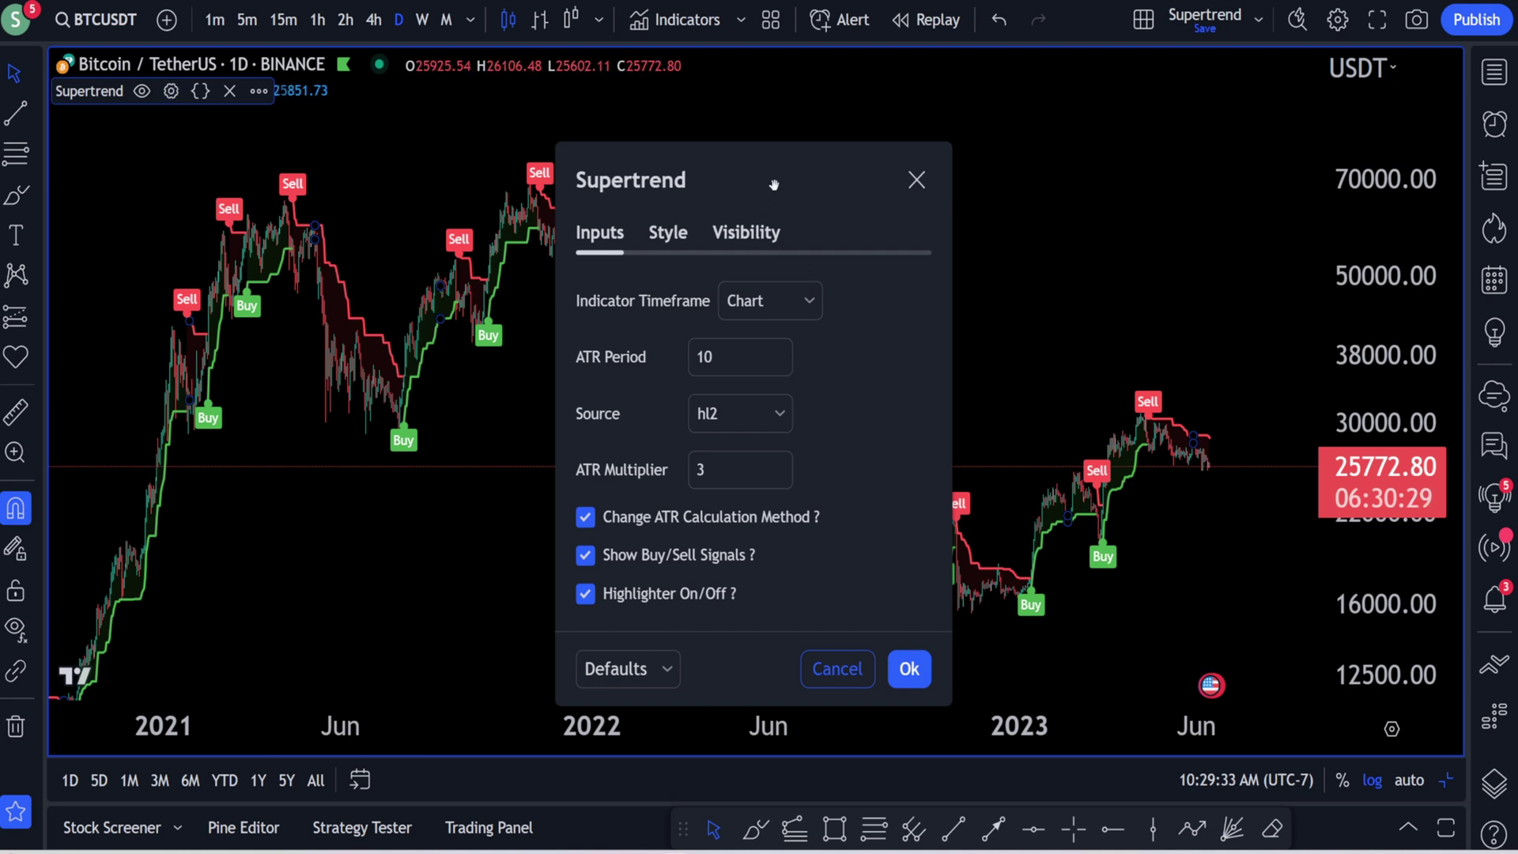
drag(776, 182, 1076, 152)
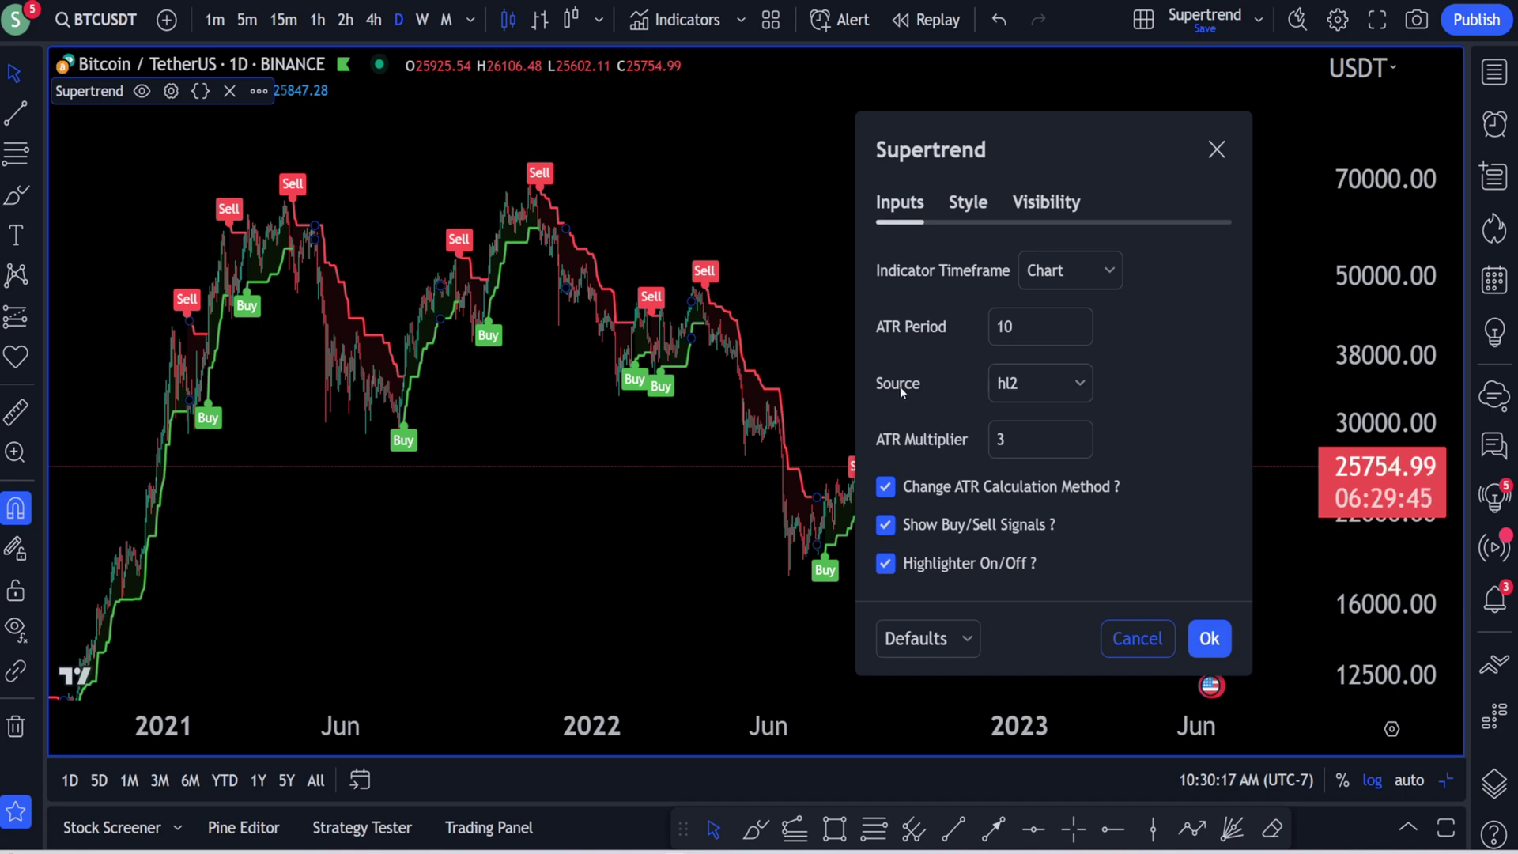
click(1038, 394)
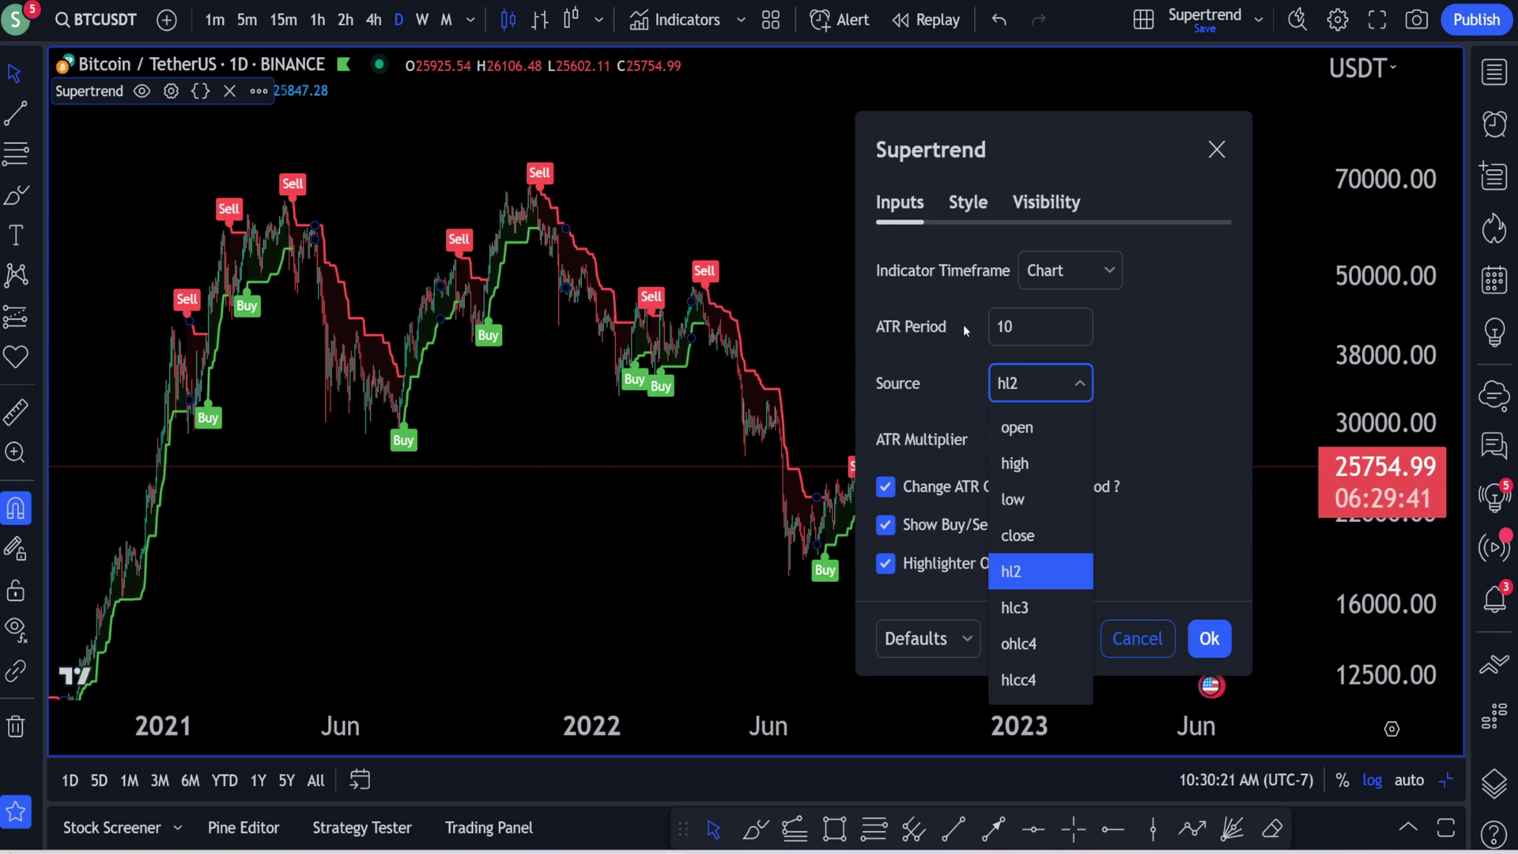
click(1184, 374)
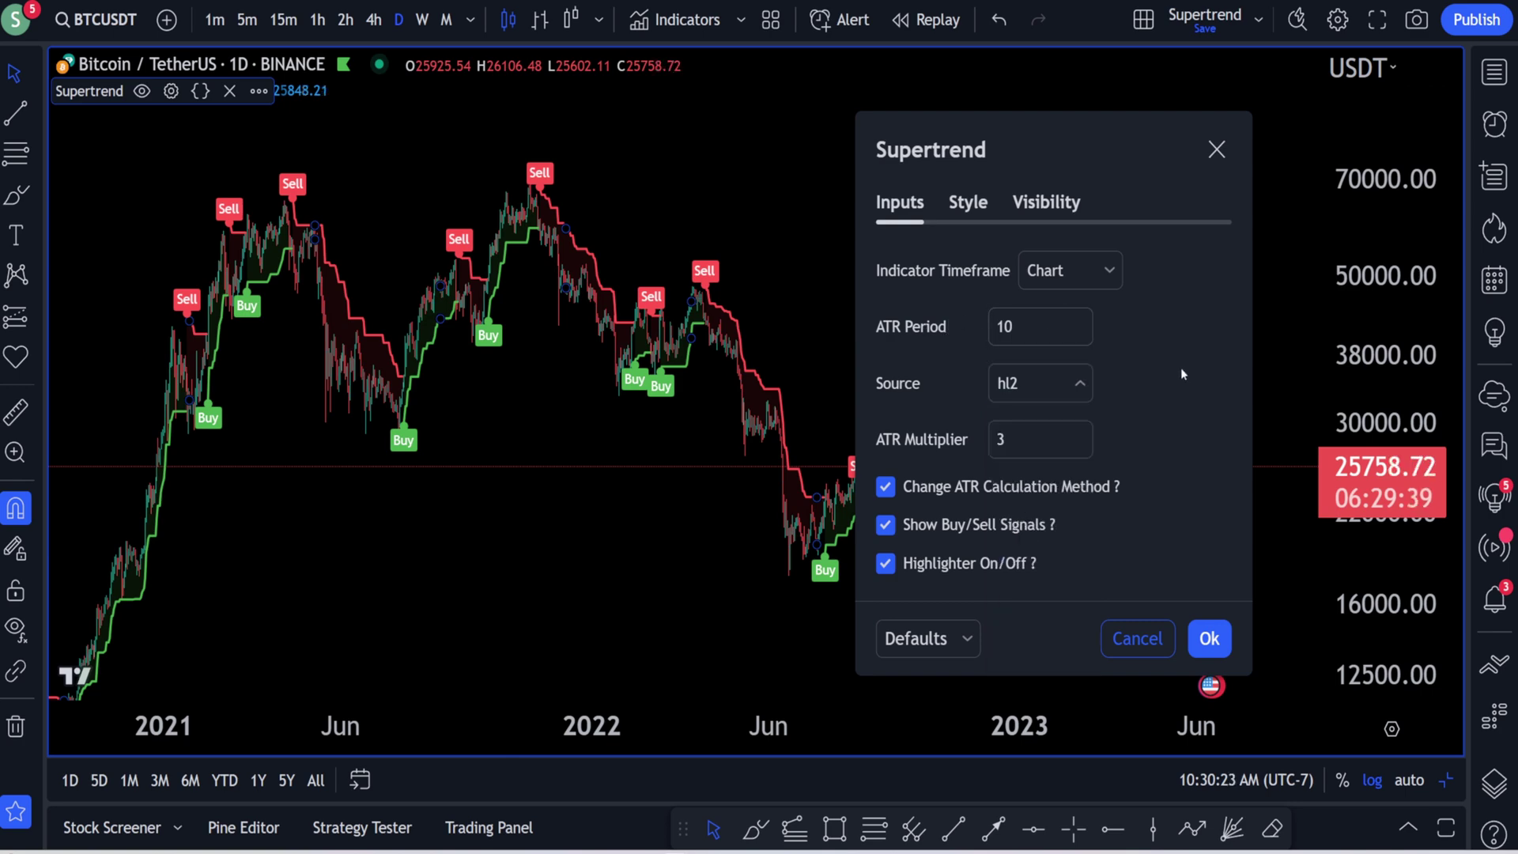
click(1082, 383)
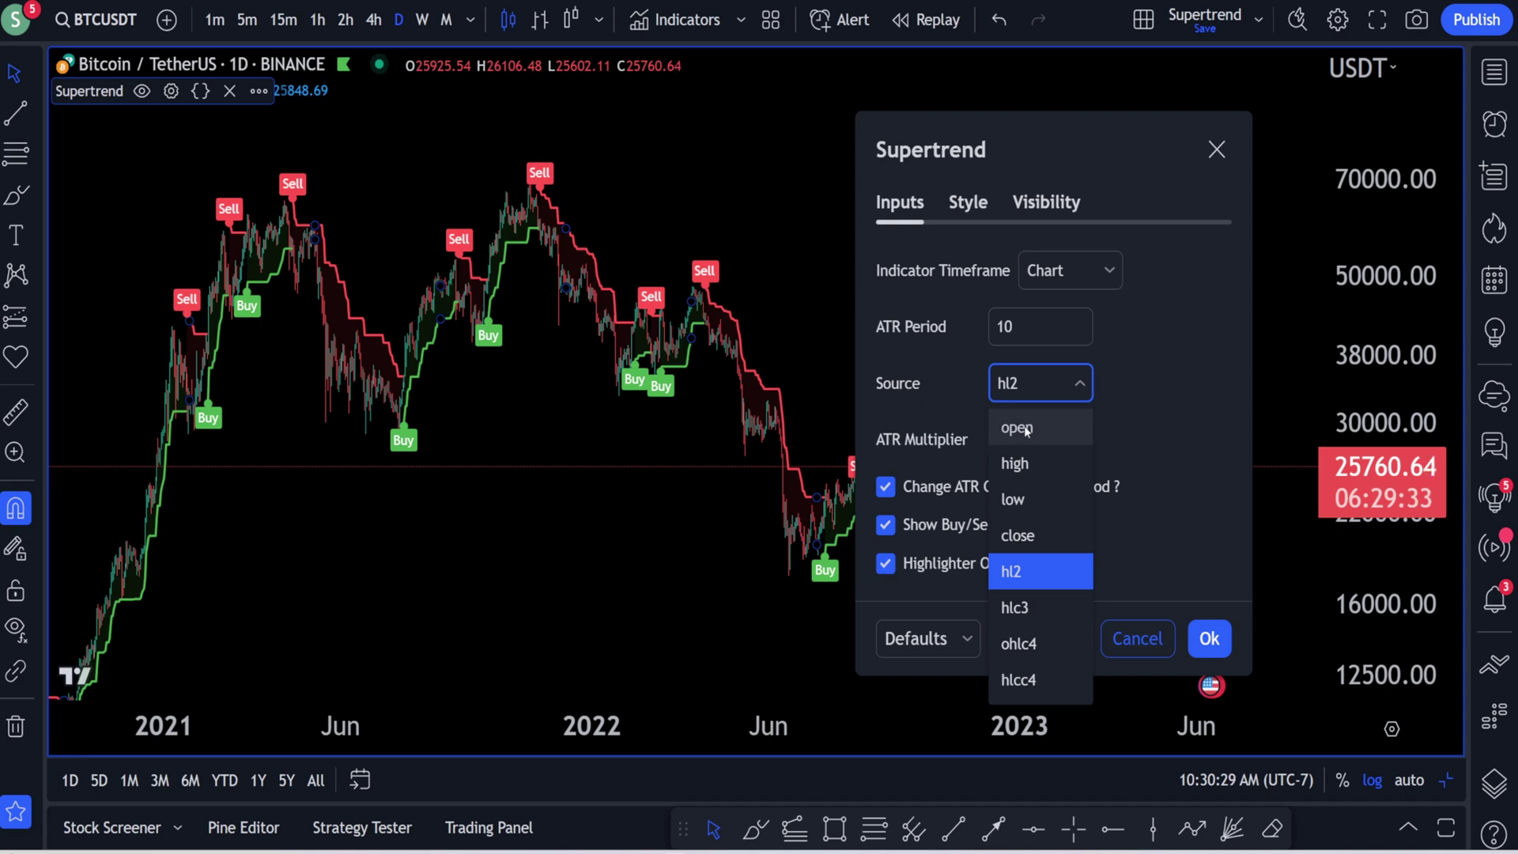
- Close the Supertrend settings and examine the most recent daily candles up close, selecting the candle of 12 June 2023
scroll(719, 502, up, 10)
click(746, 514)
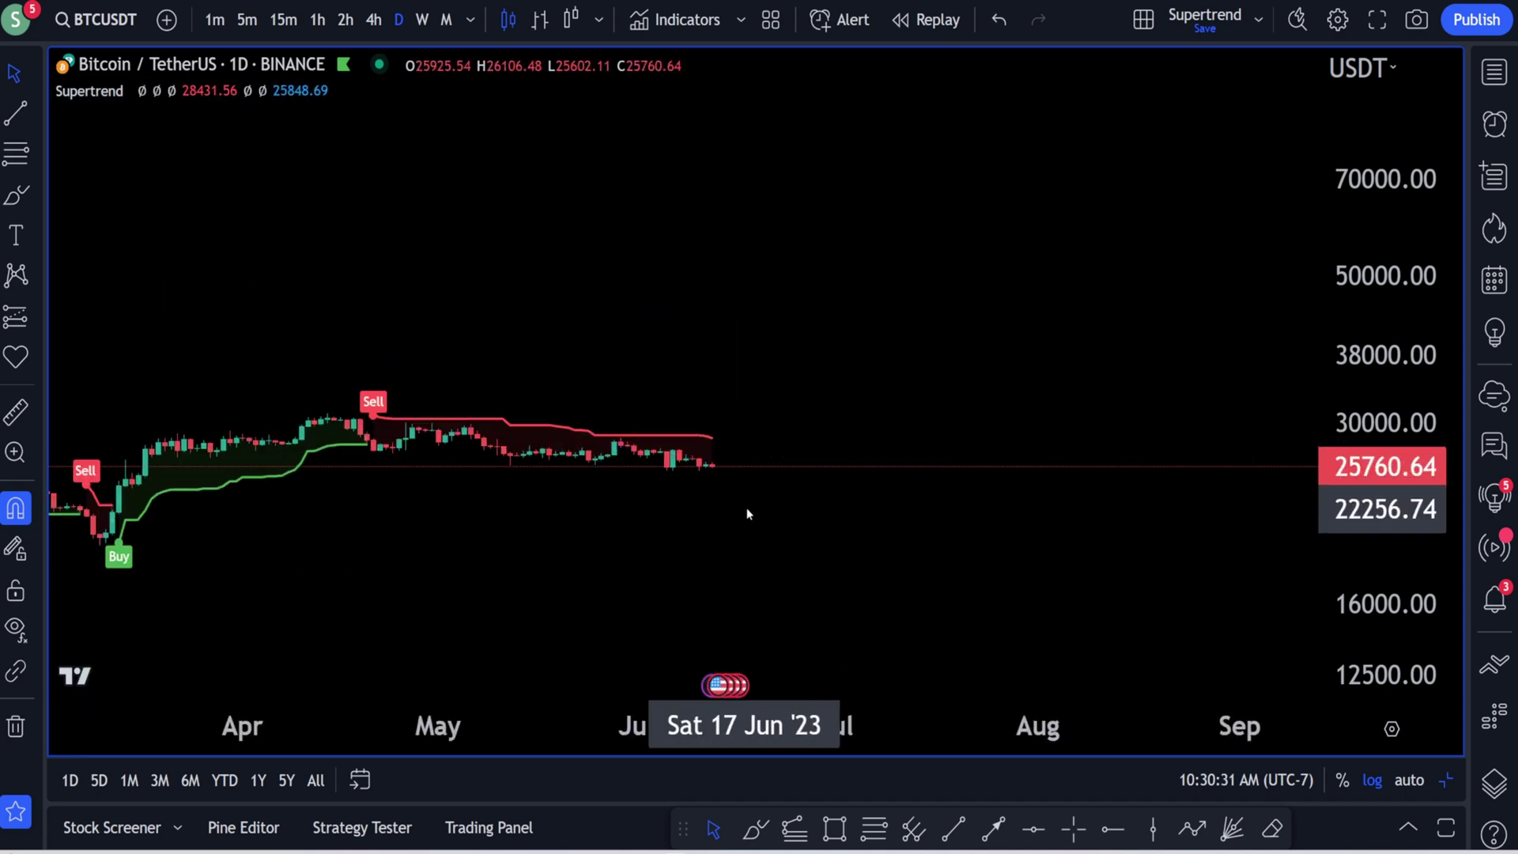
drag(1246, 578, 1316, 620)
drag(1384, 585, 1384, 268)
drag(1008, 680, 1202, 348)
scroll(1202, 429, down, 2)
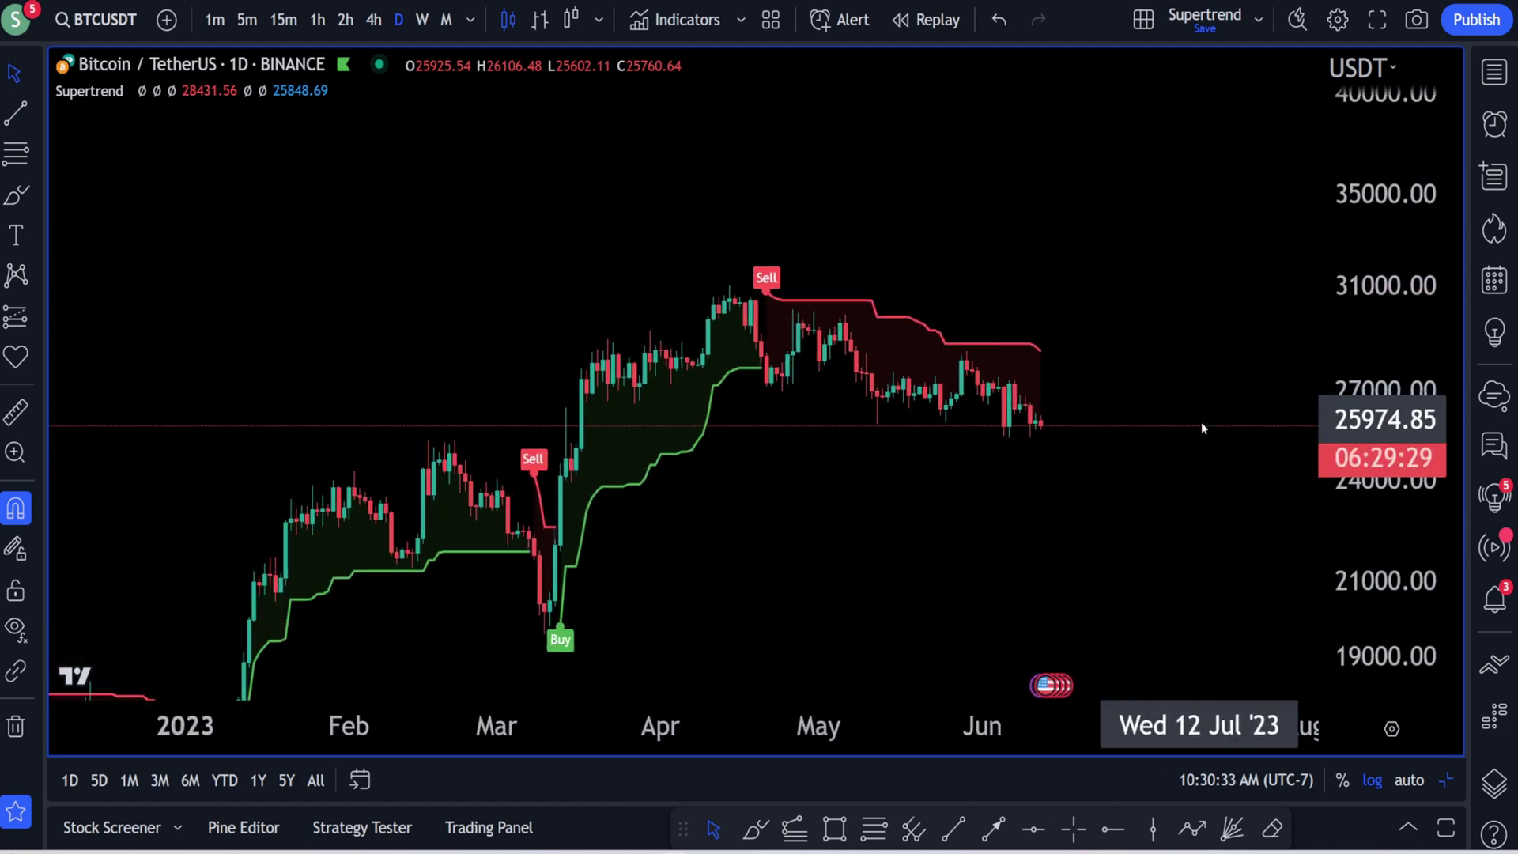
scroll(1202, 427, down, 1)
drag(1376, 541, 1376, 340)
scroll(1108, 451, up, 9)
drag(961, 509, 1227, 383)
scroll(1184, 439, up, 2)
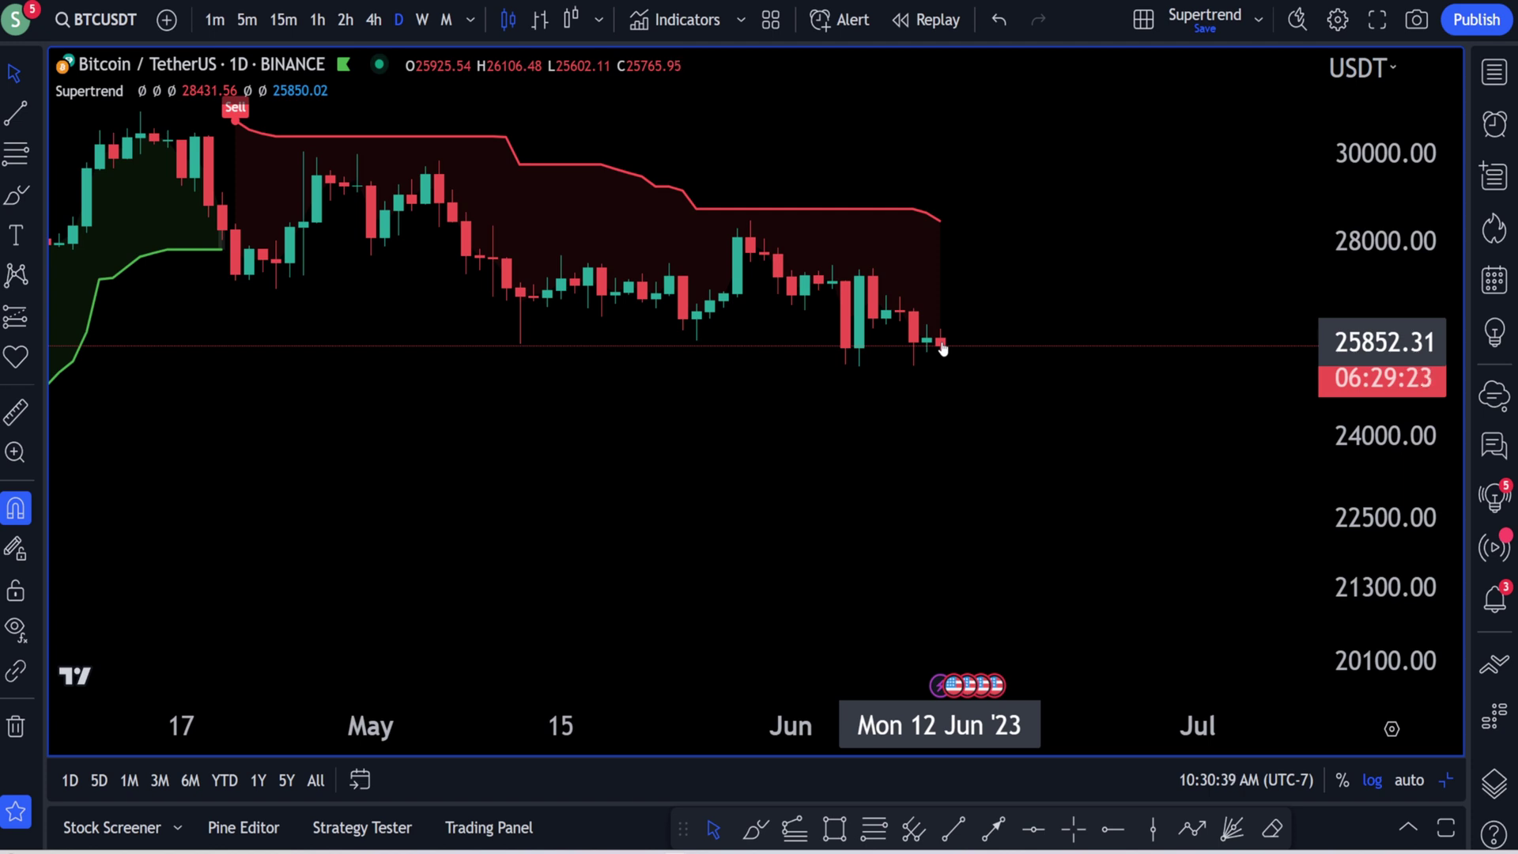
click(941, 343)
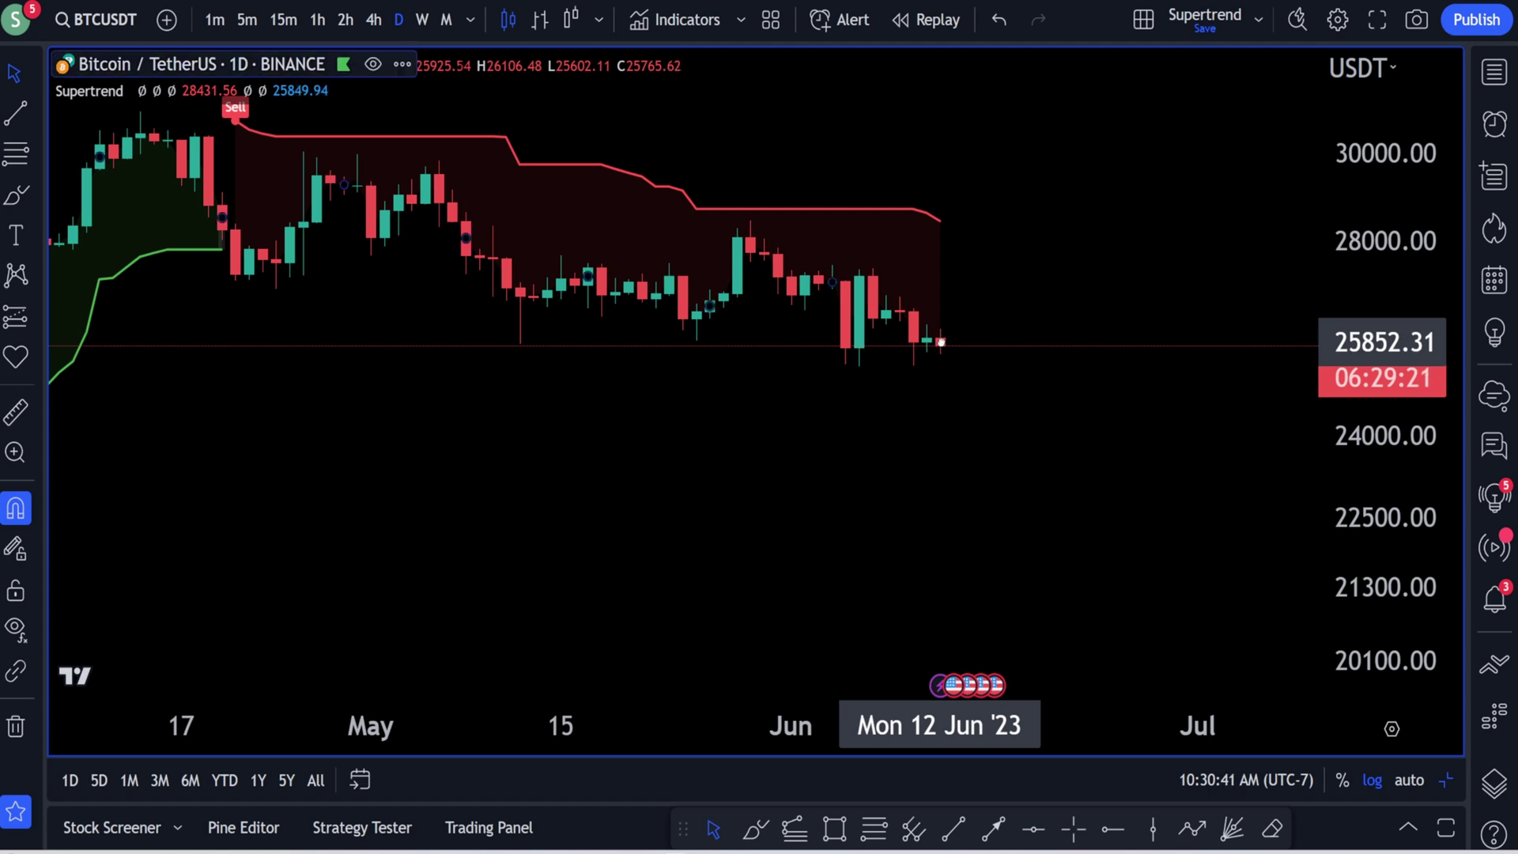
- Reopen the Supertrend settings, review the Source choices and keep hl2 as the source
click(171, 90)
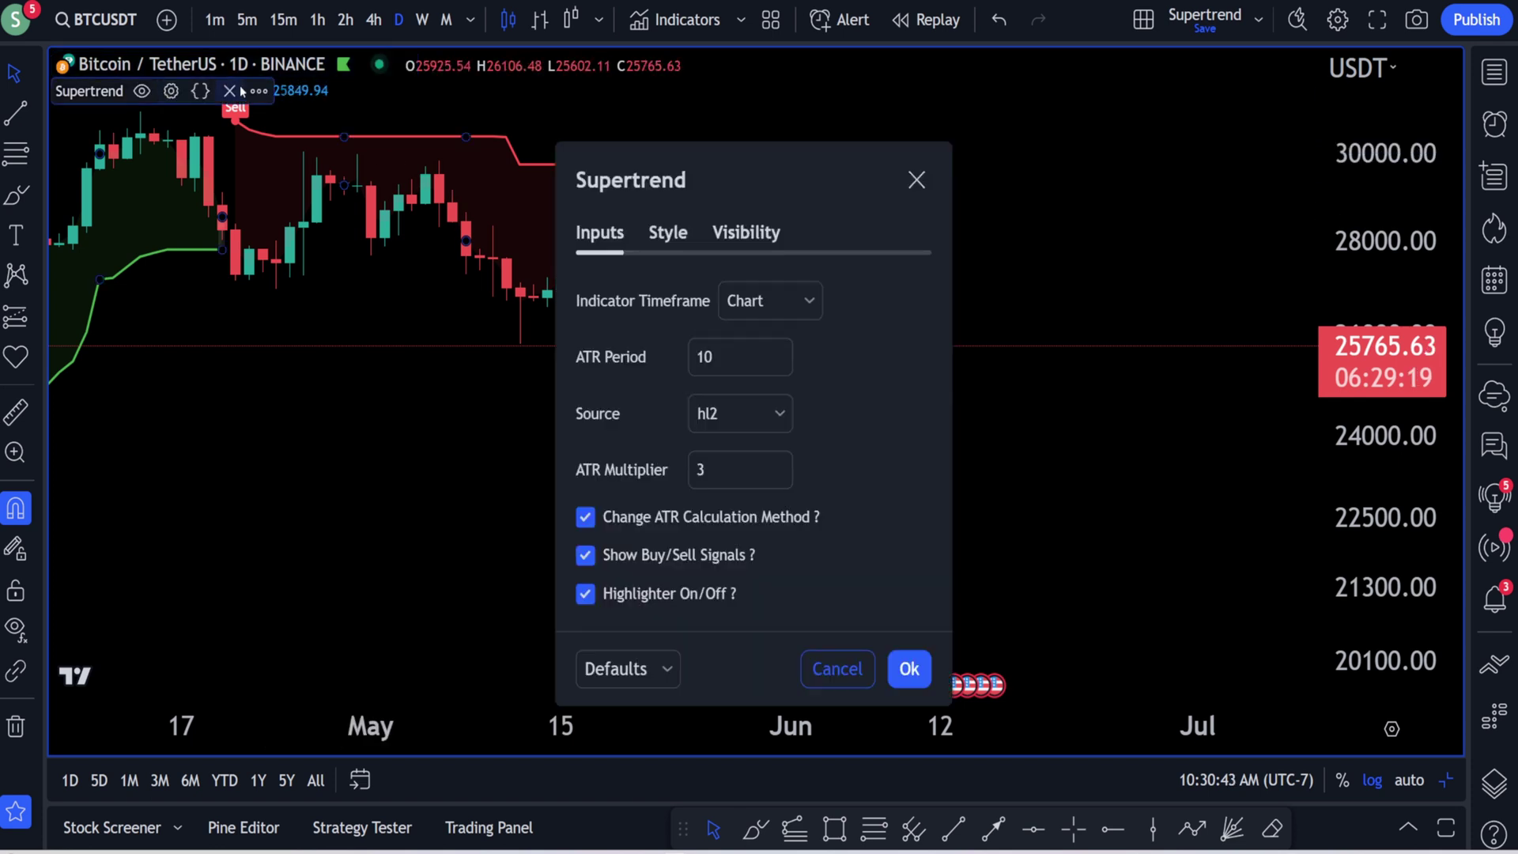
click(739, 407)
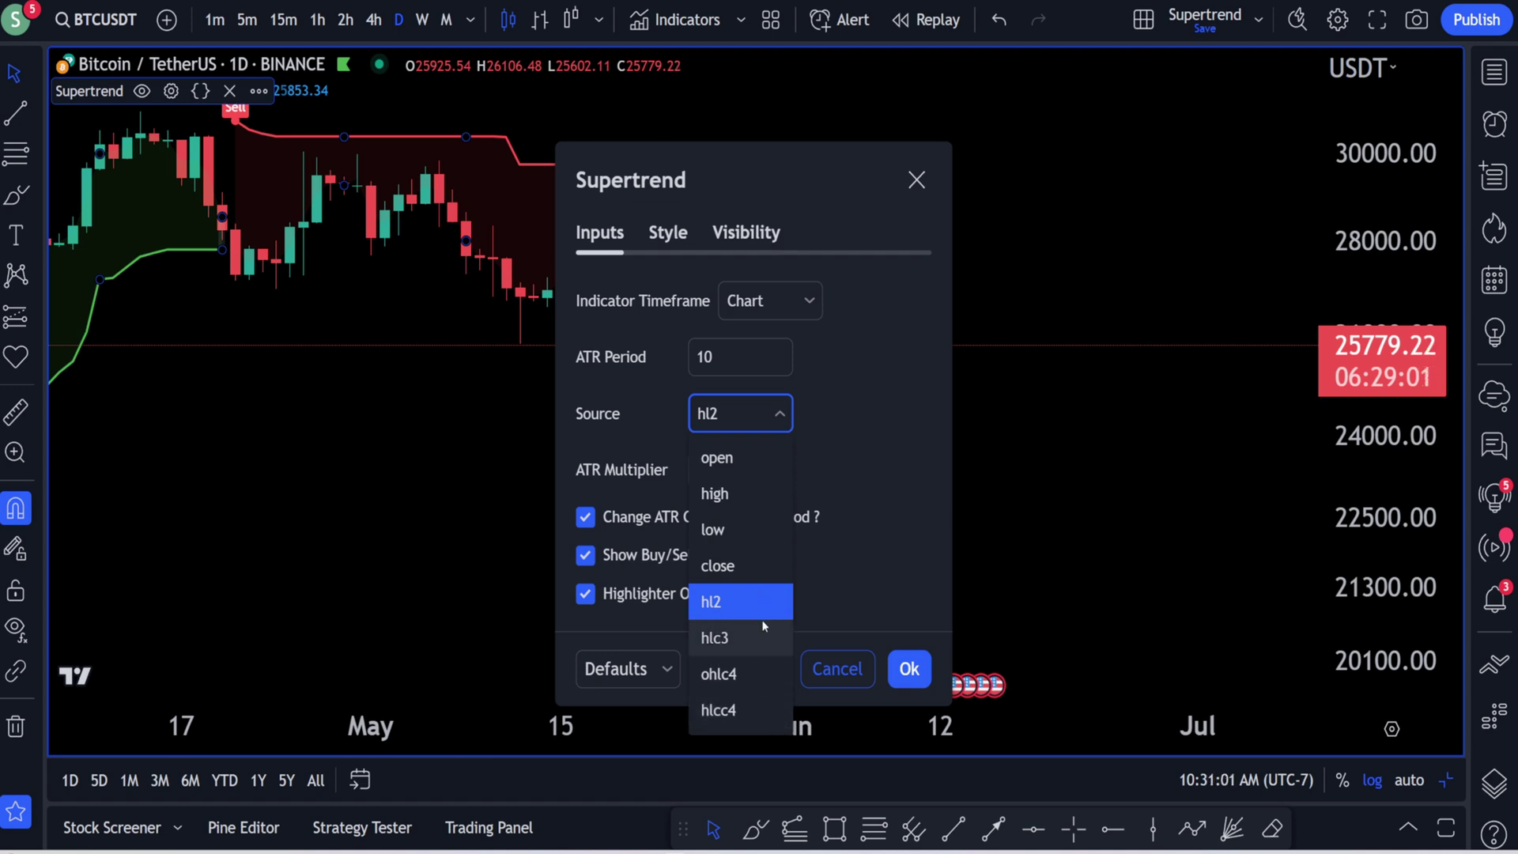
click(827, 566)
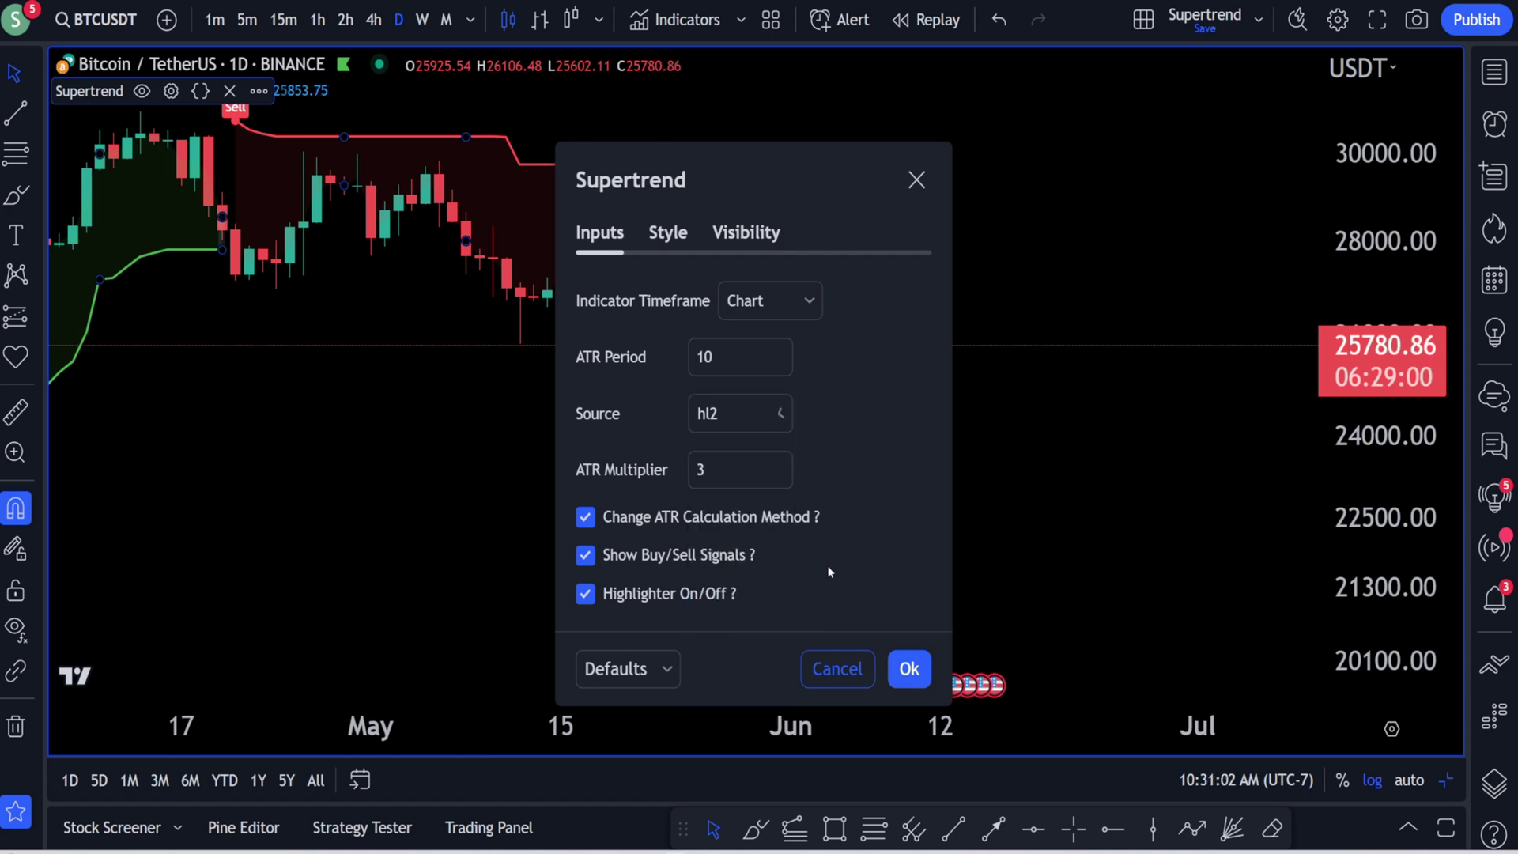
click(735, 414)
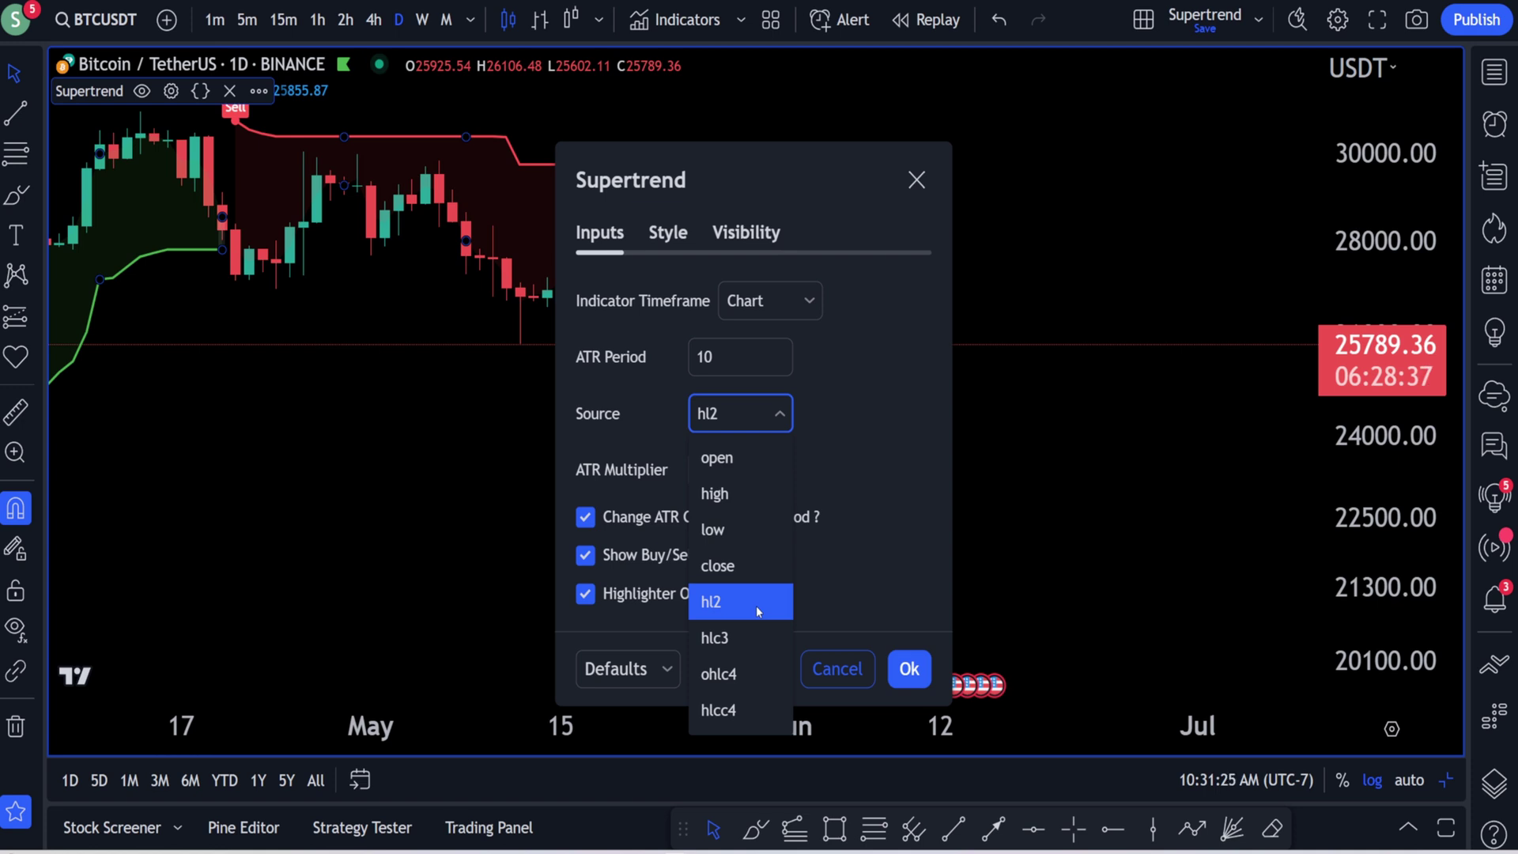
click(723, 612)
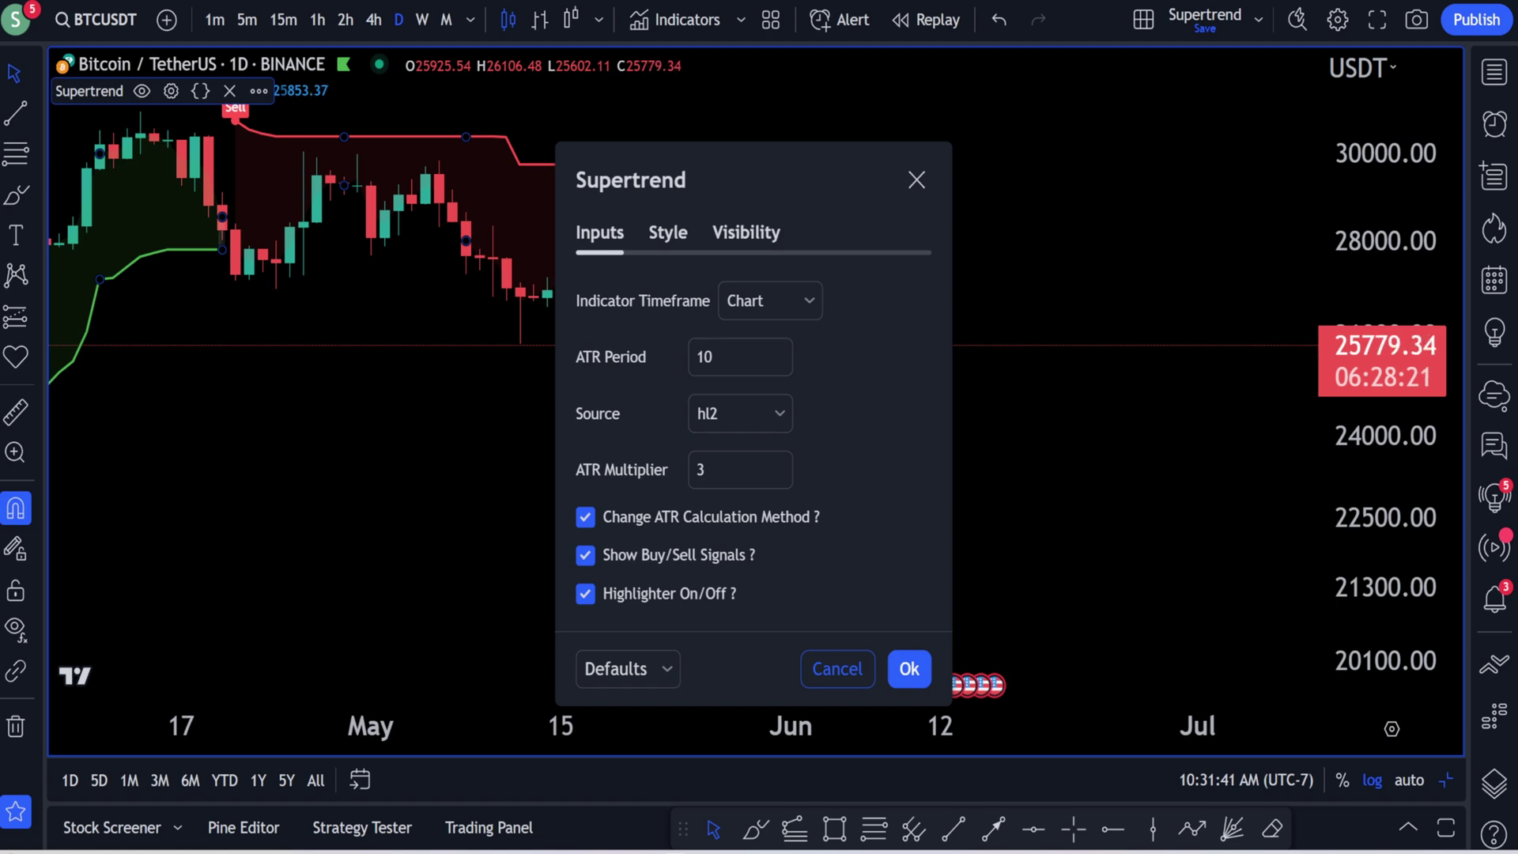
- Close the settings and view the Supertrend signals on the daily chart from January to June 2023
scroll(444, 305, down, 4)
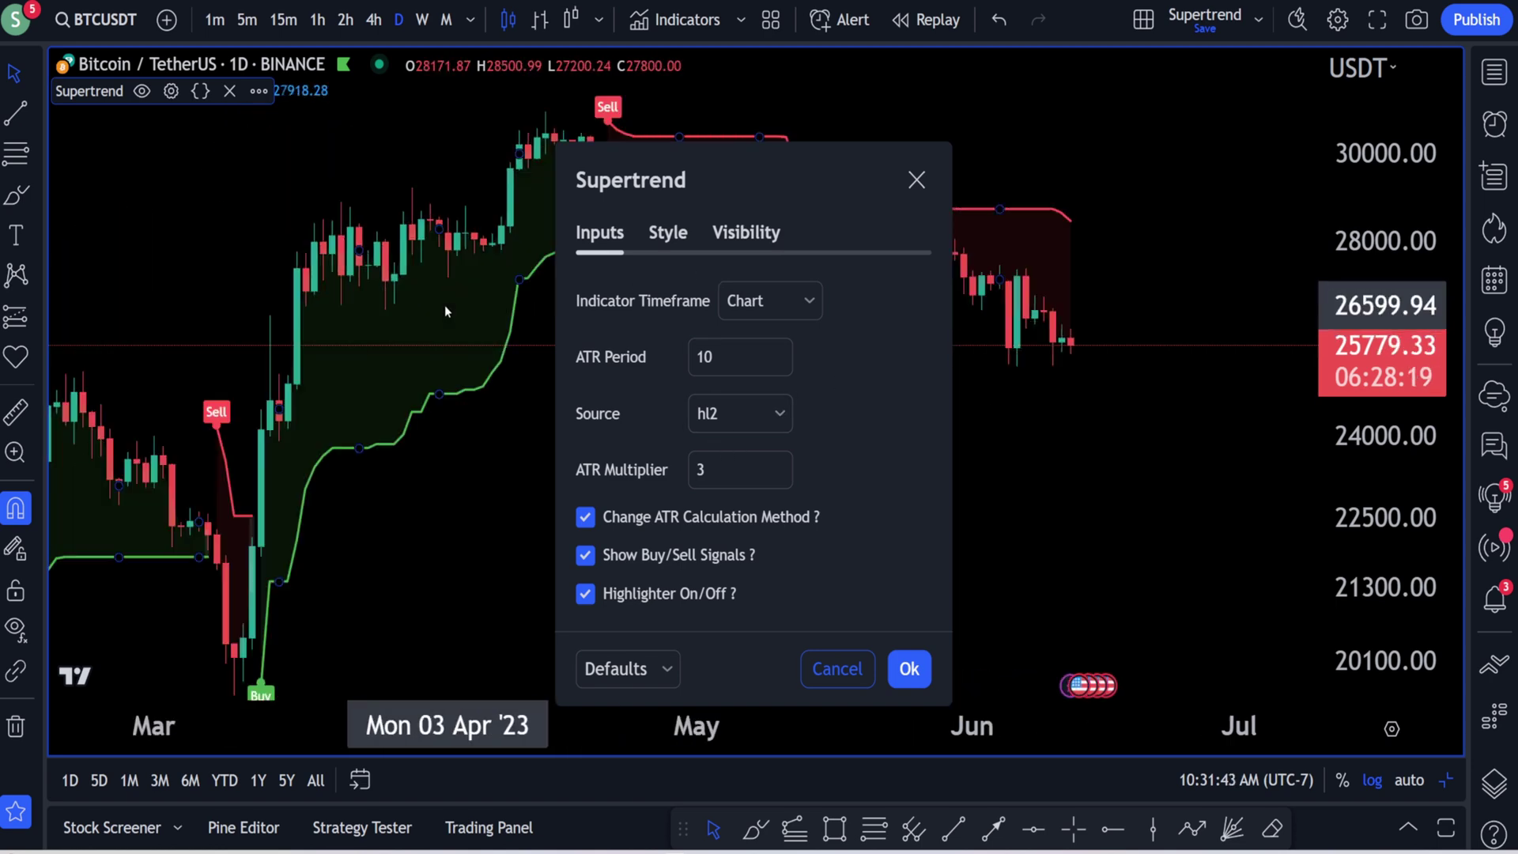
click(451, 297)
scroll(866, 316, down, 4)
drag(1348, 293, 1336, 494)
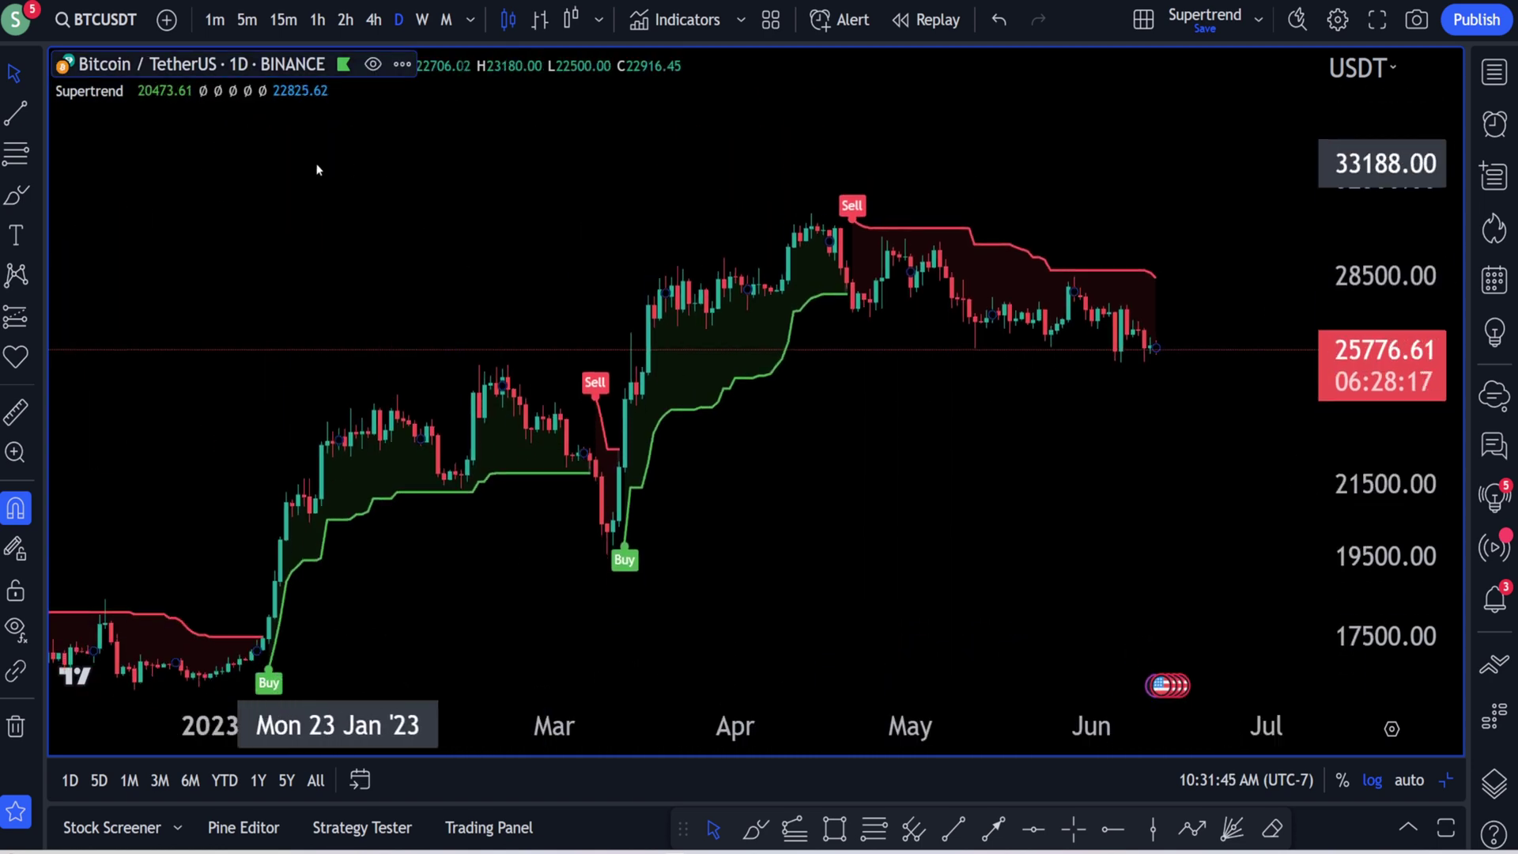
scroll(632, 237, up, 2)
- Set the Supertrend indicator's ATR Period to 50 and its ATR Multiplier to 5.1
double_click(969, 301)
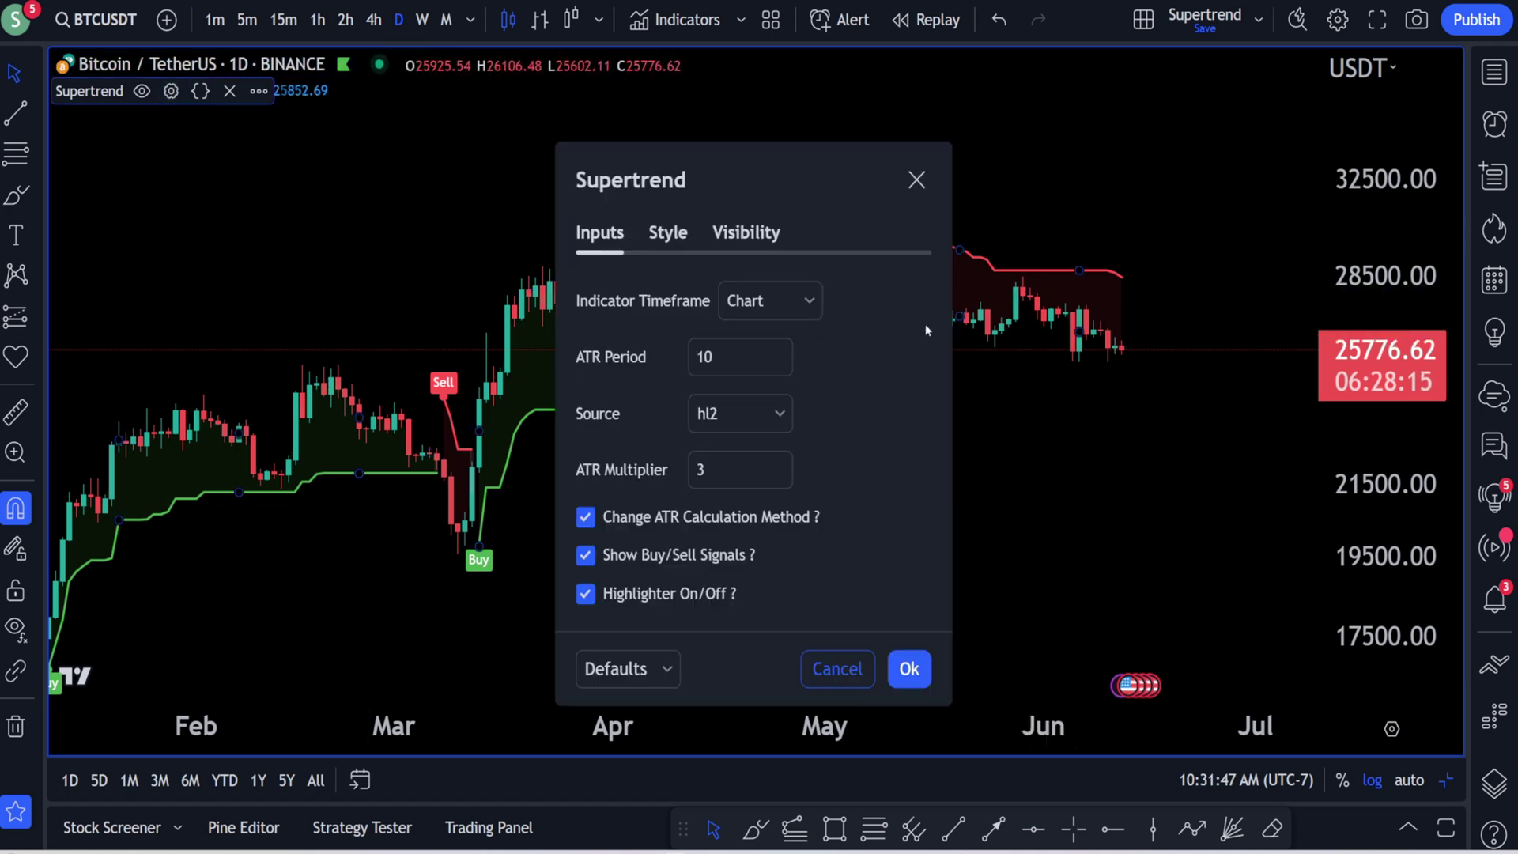
double_click(700, 483)
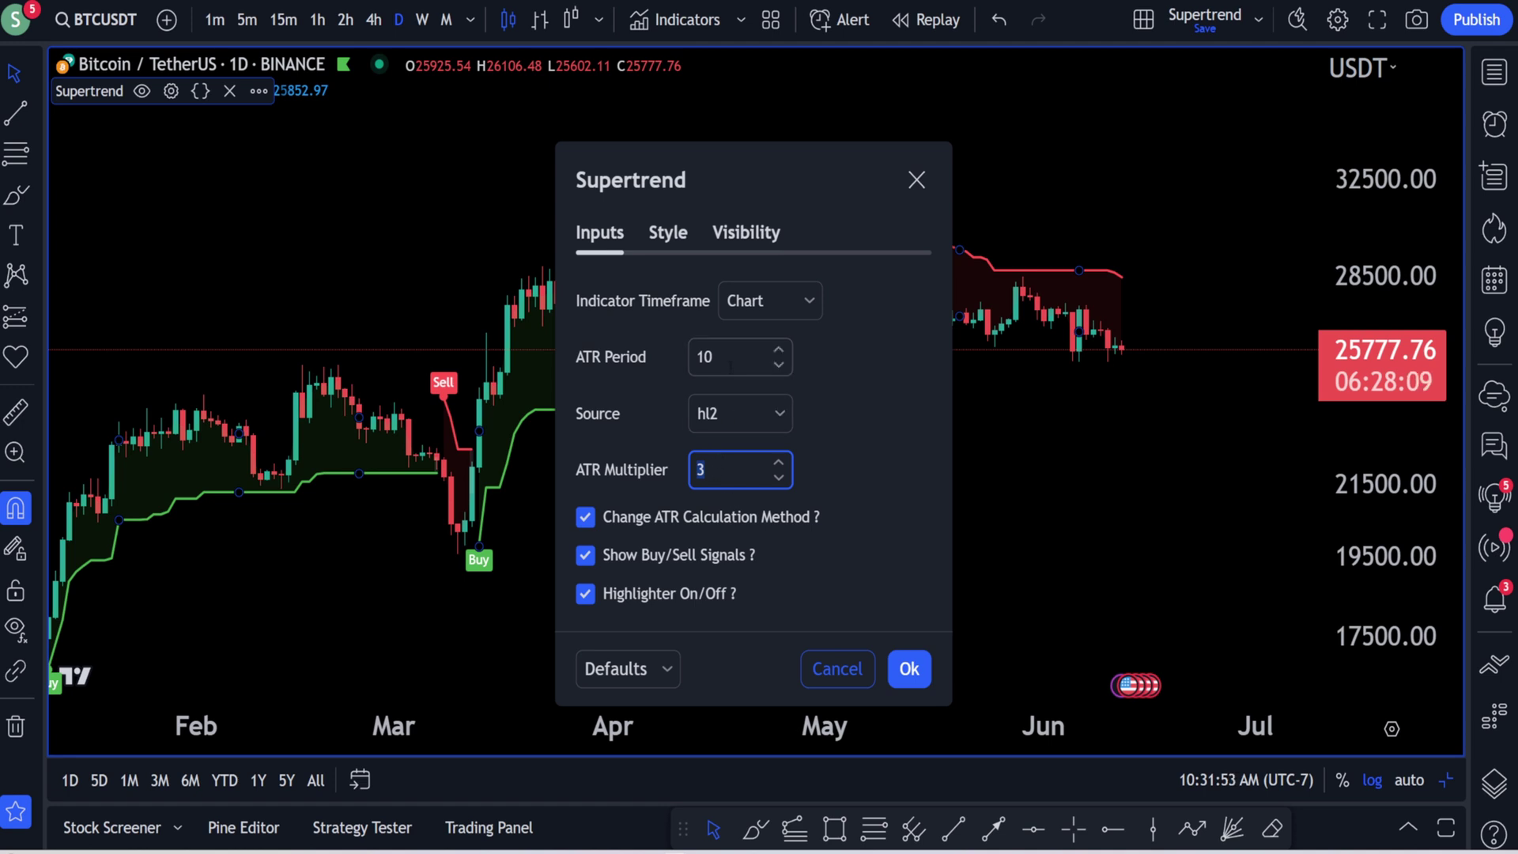
click(730, 360)
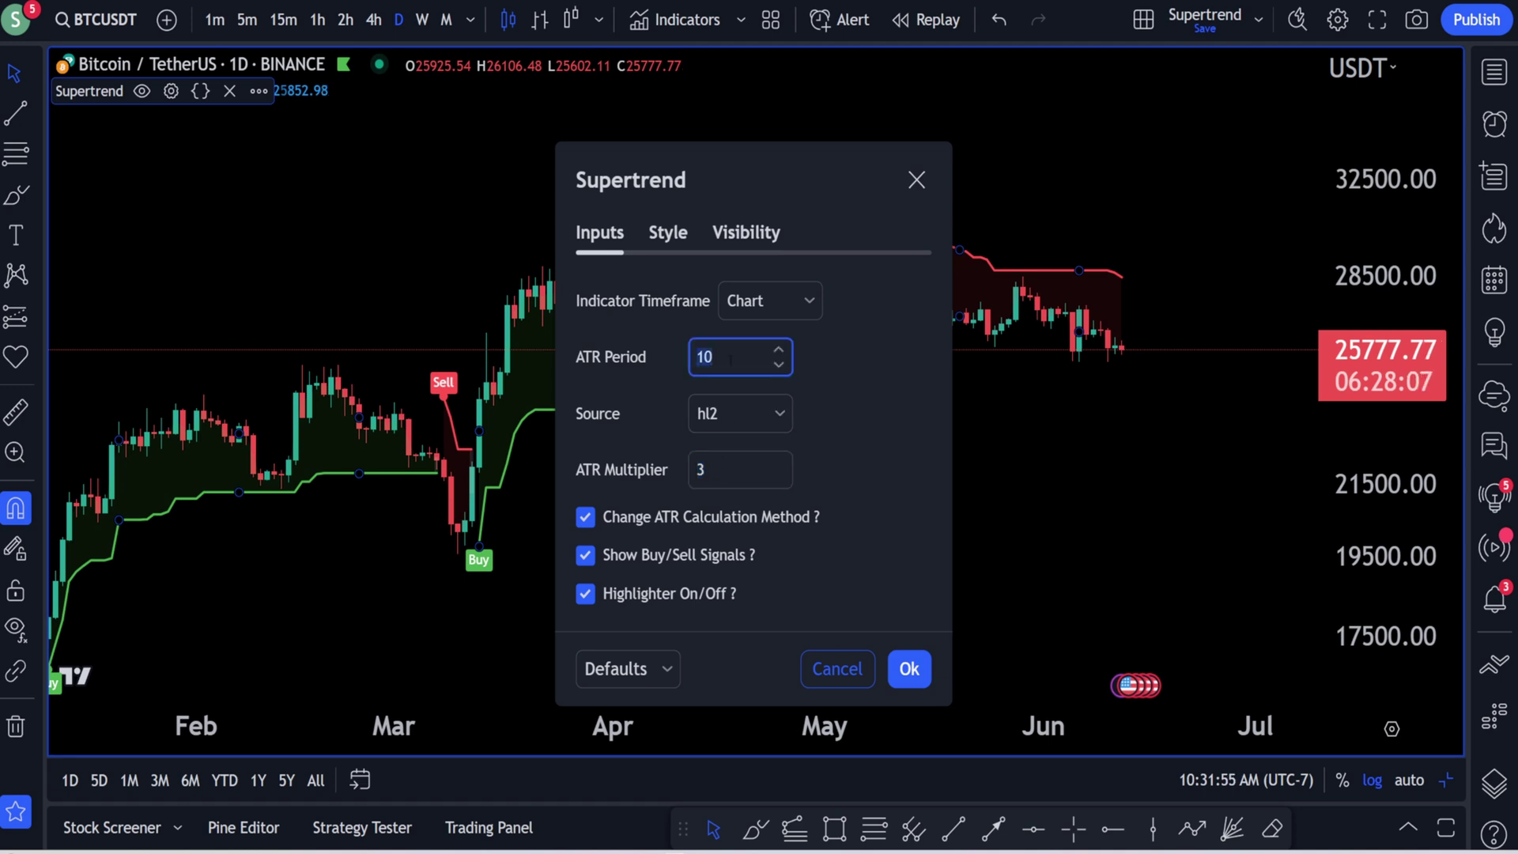
text(50)
click(719, 471)
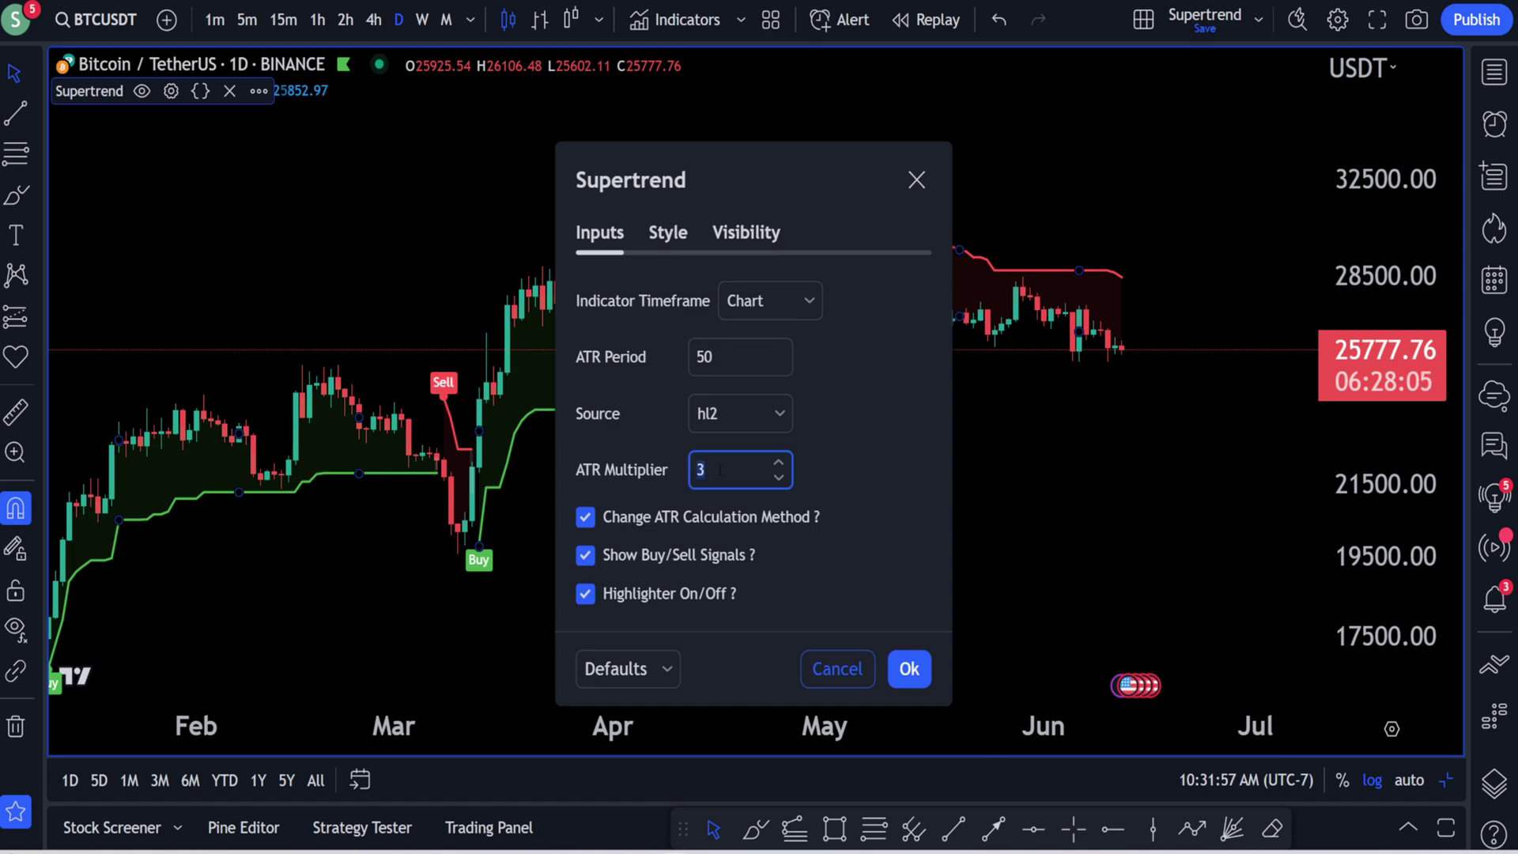
text(5.1)
- Close the settings and review the adjusted Supertrend signals on the daily chart back to autumn 2022
scroll(1227, 407, down, 9)
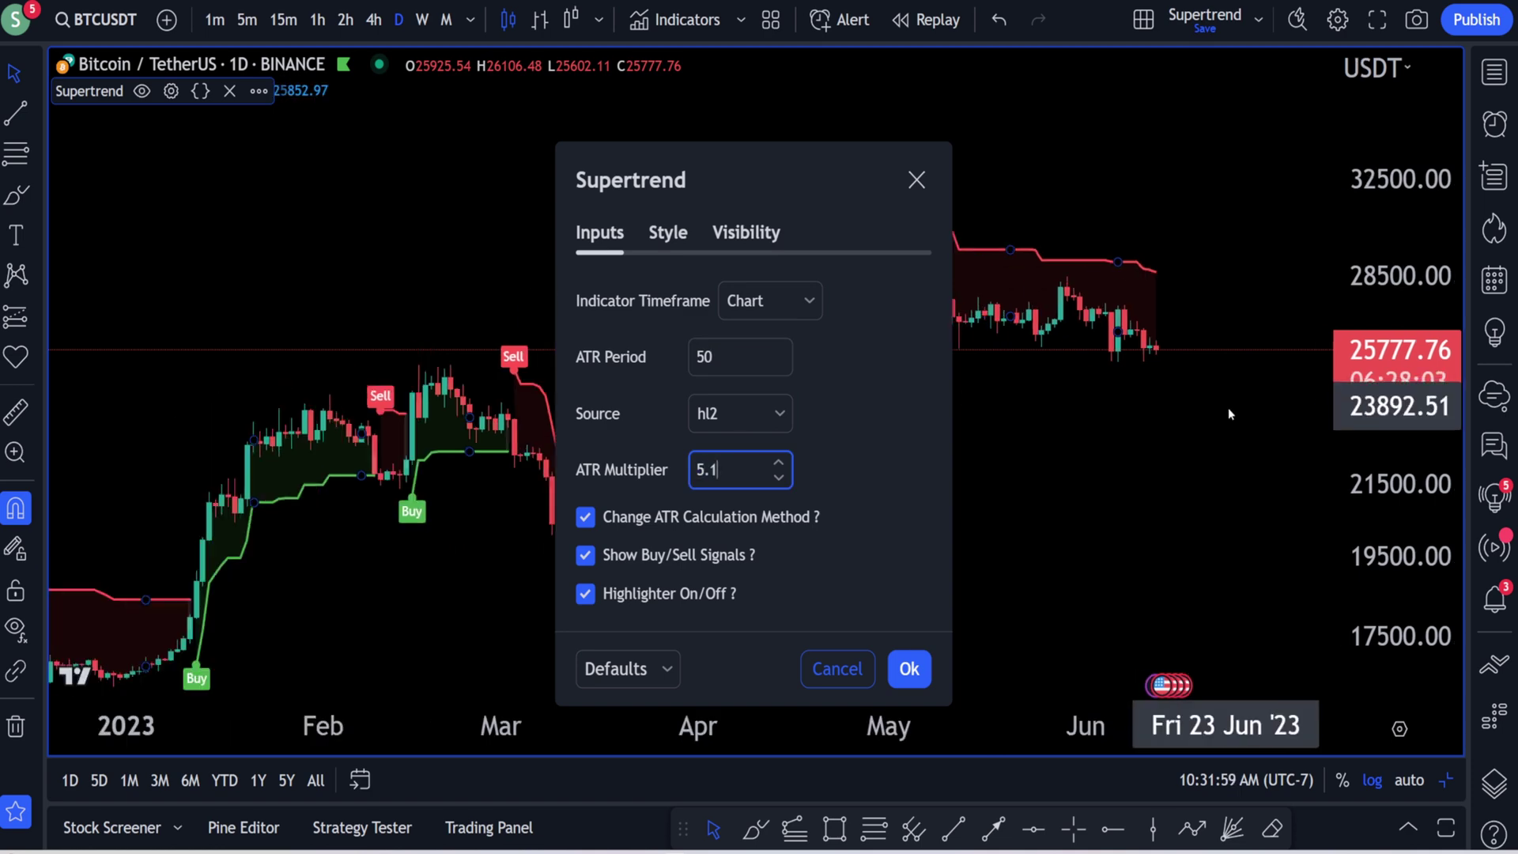
drag(1392, 442, 1392, 557)
scroll(906, 419, up, 3)
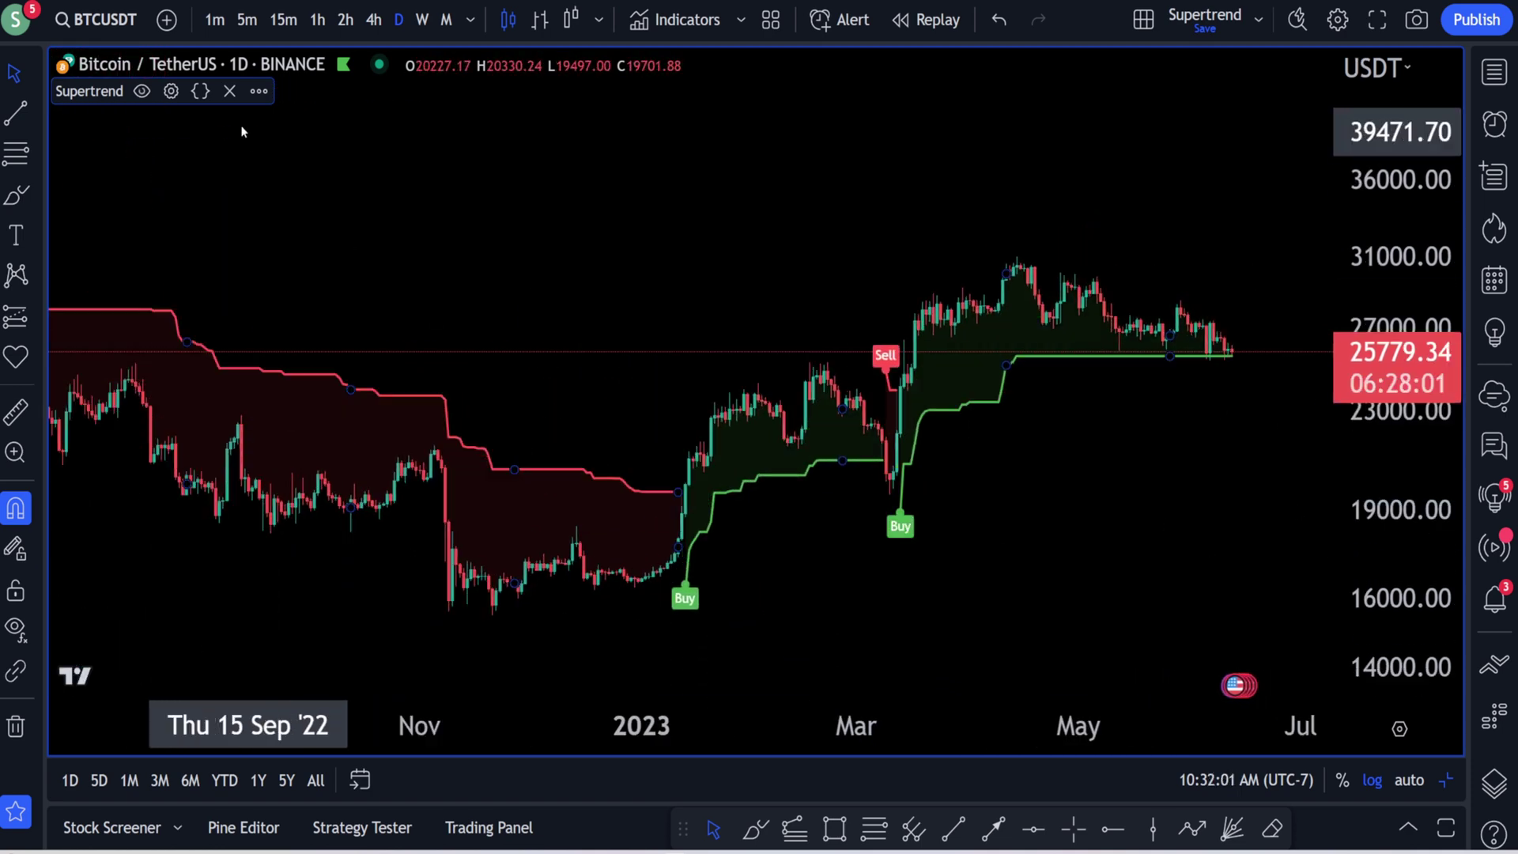
scroll(917, 420, down, 1)
scroll(949, 419, up, 3)
- Switch the BTCUSDT chart to the 15-minute timeframe and show the Supertrend signals from 6 to 12 June
click(283, 19)
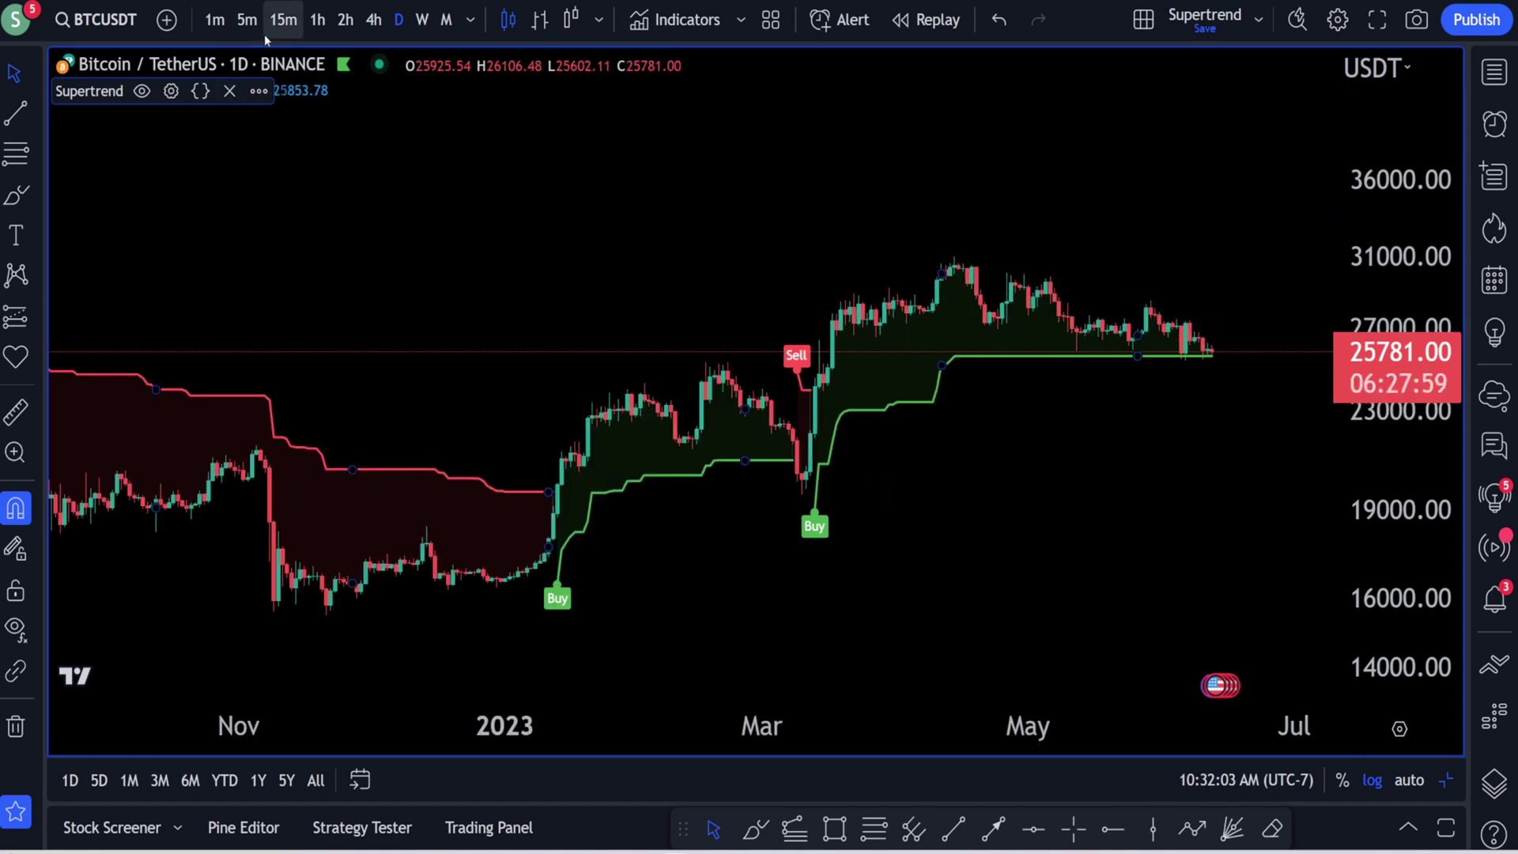
click(1410, 785)
scroll(1260, 540, down, 4)
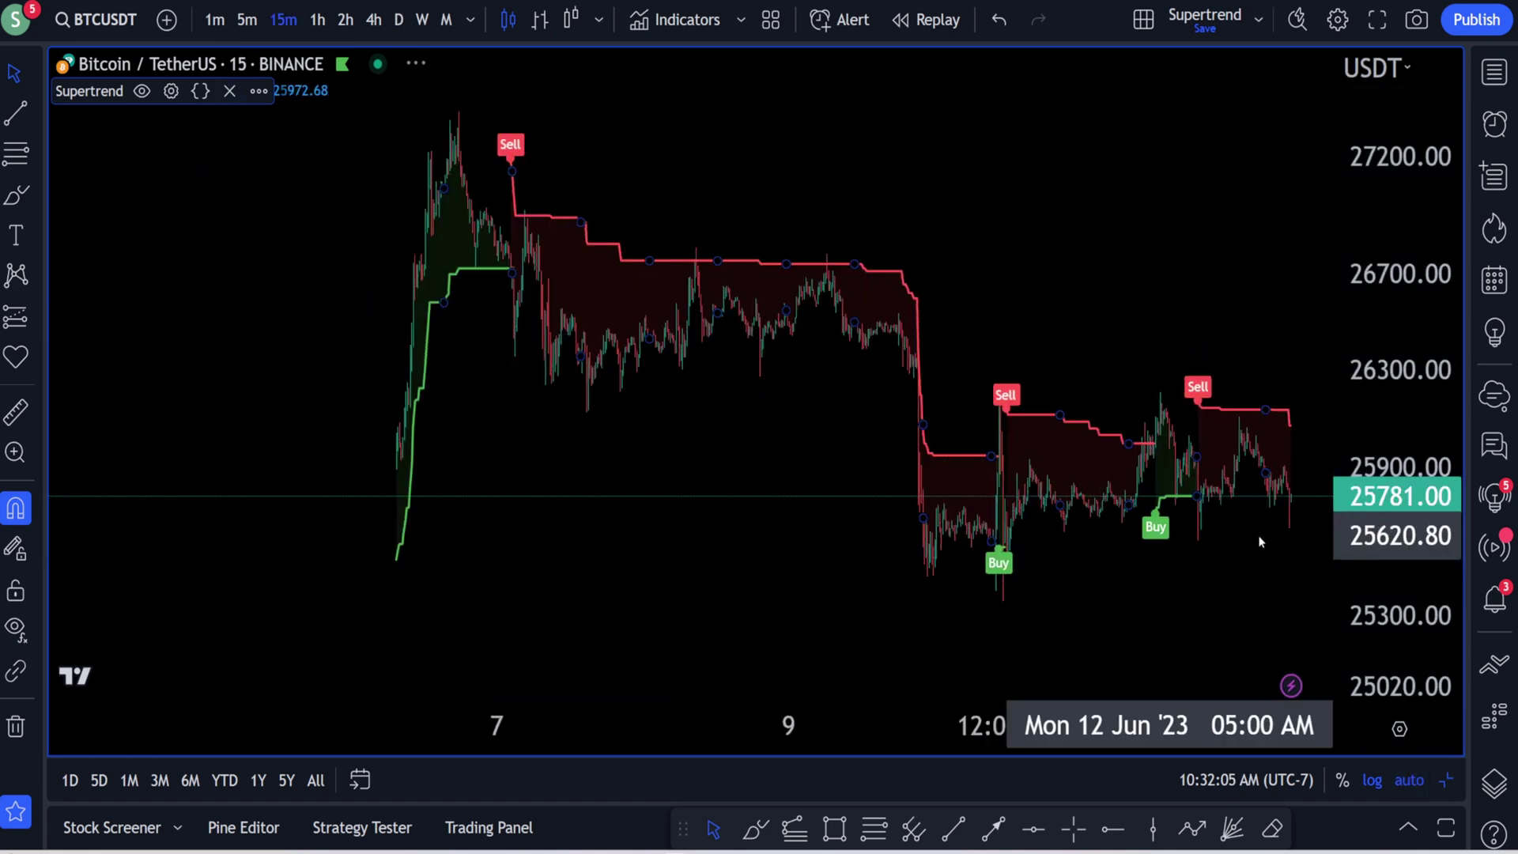
scroll(763, 383, up, 3)
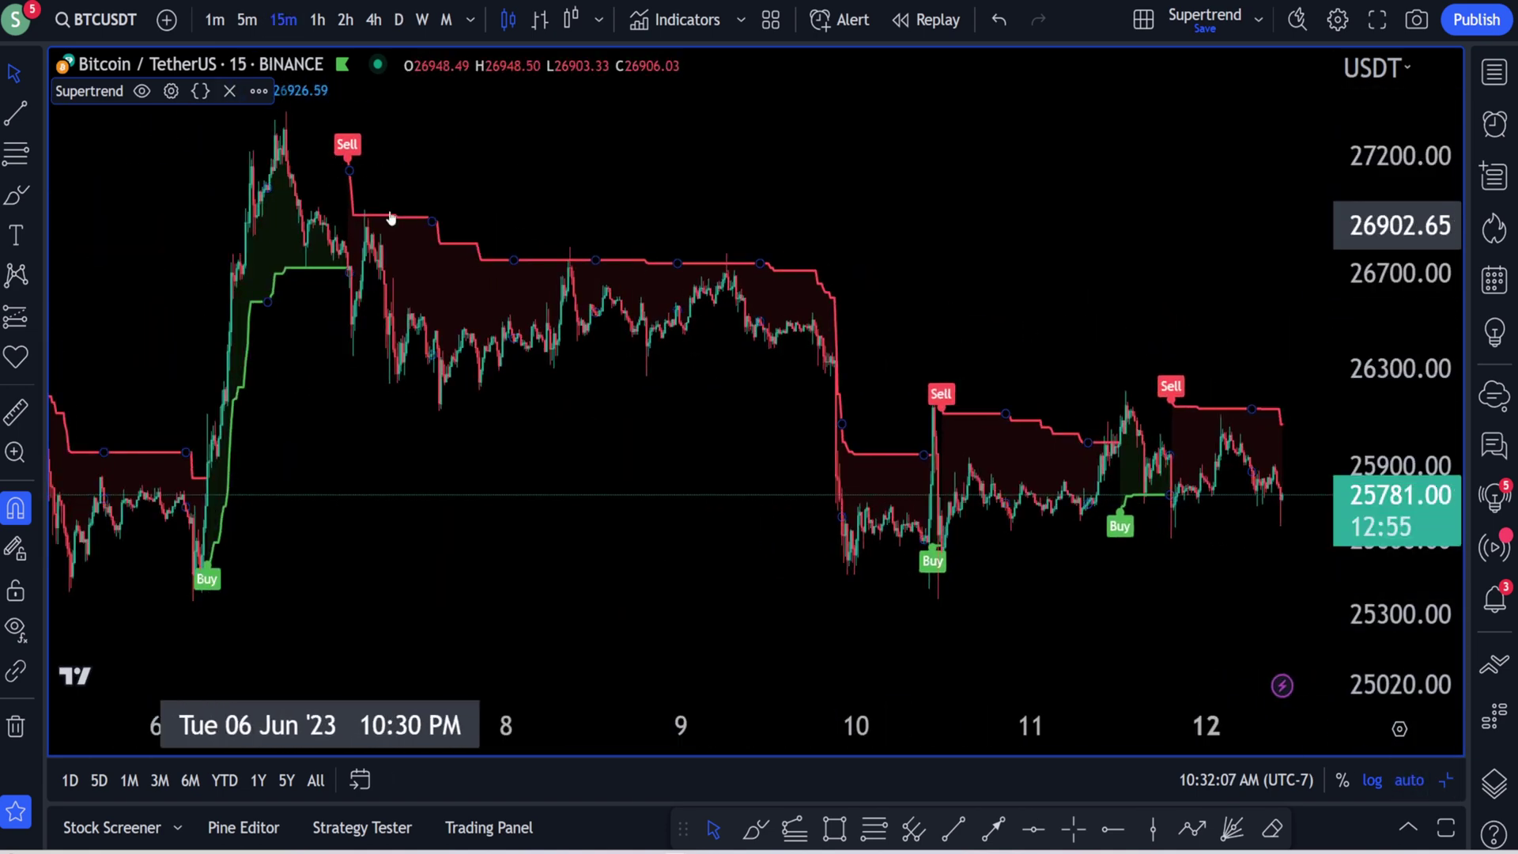
scroll(543, 305, up, 1)
- Examine the 15-minute Supertrend signals of 10 to 12 June closely, and check the earlier ones back to late May
scroll(543, 304, up, 8)
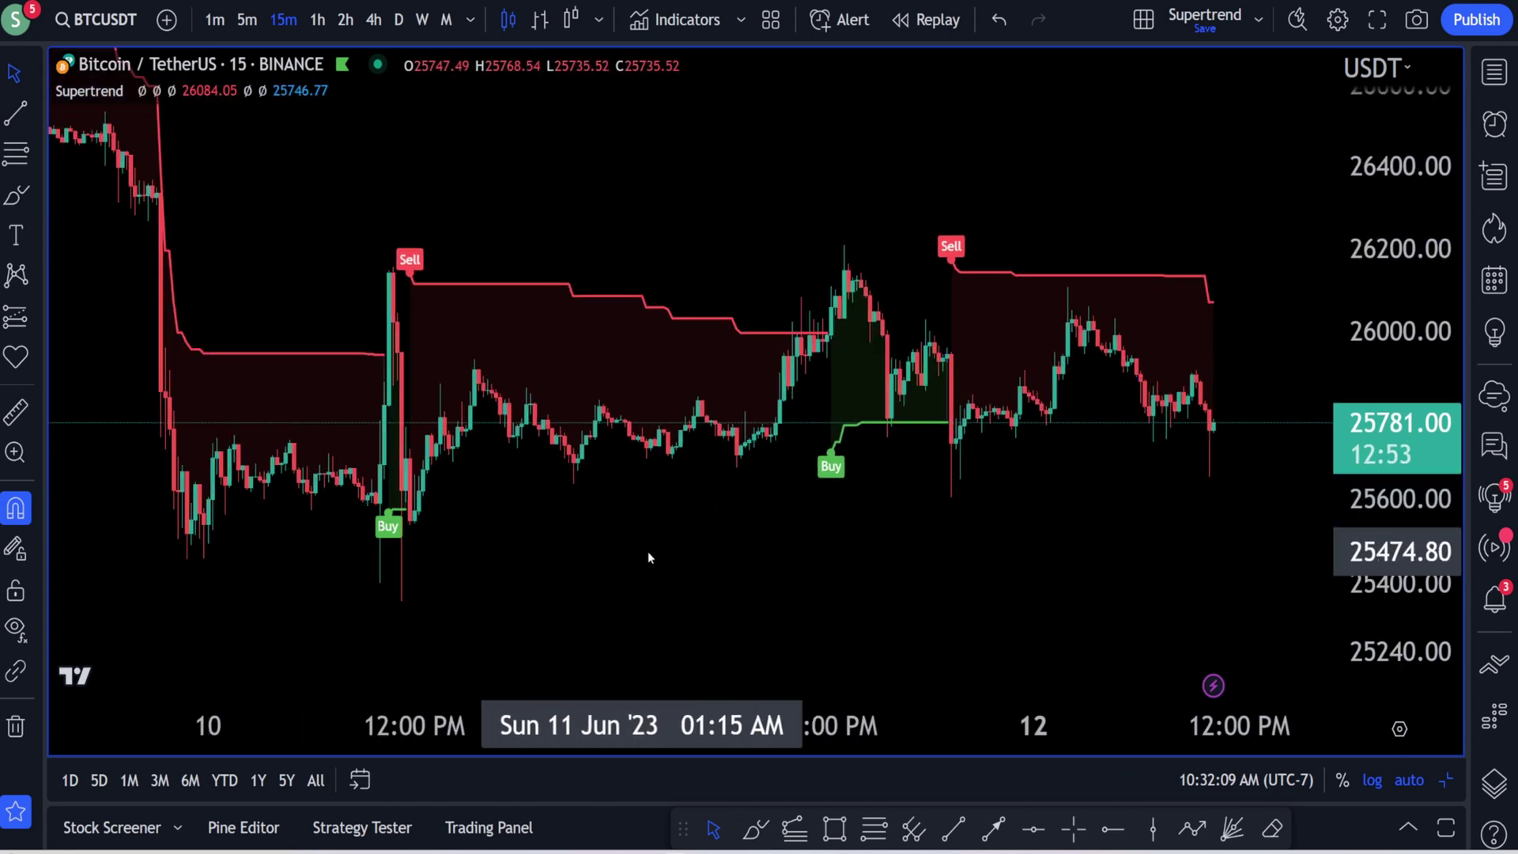
drag(609, 552, 917, 546)
drag(547, 529, 876, 514)
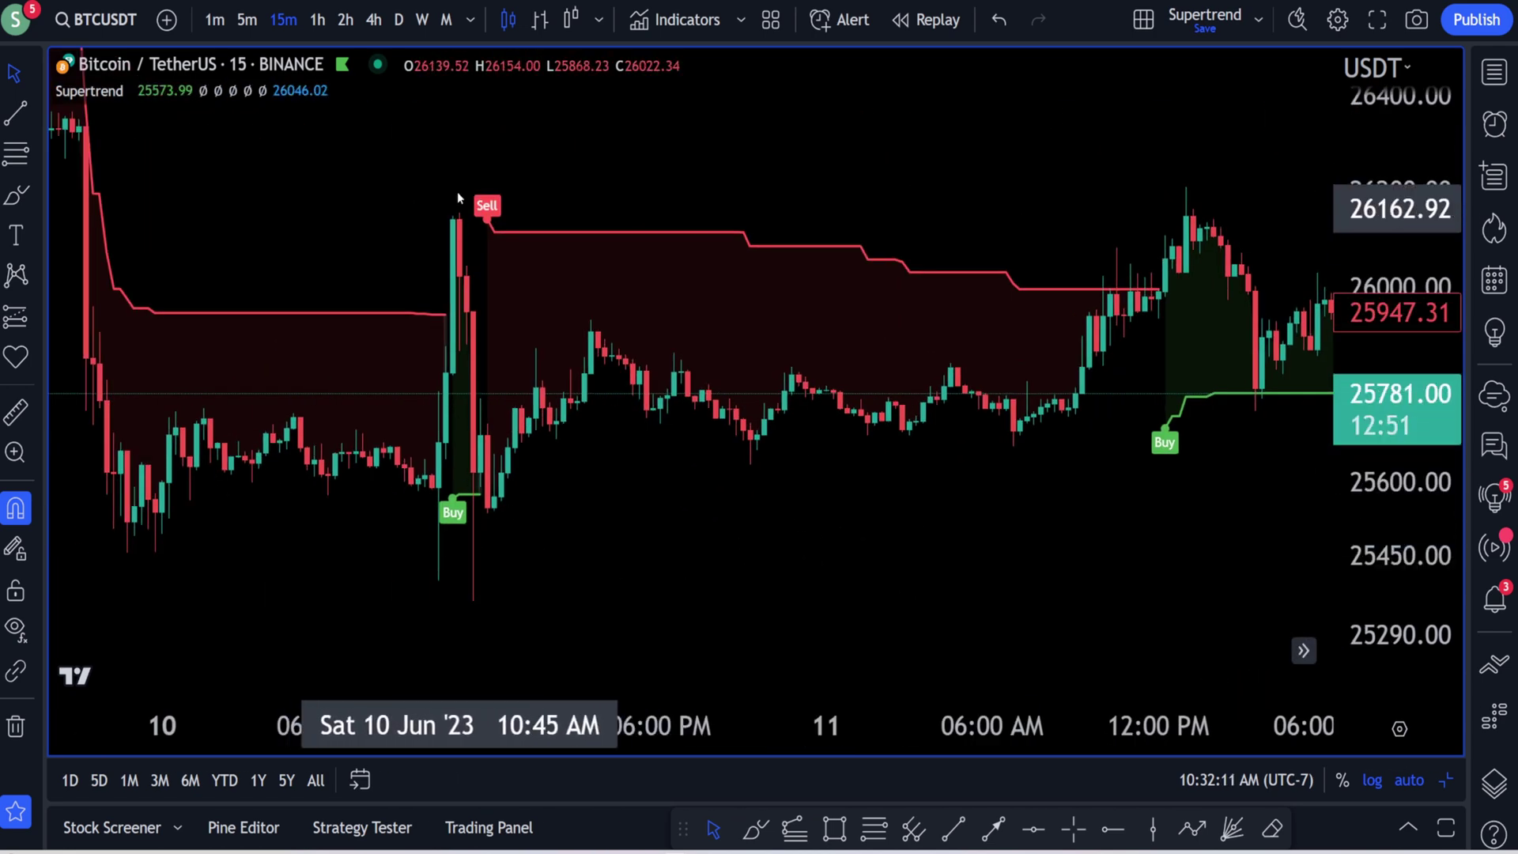
scroll(491, 436, right, 1)
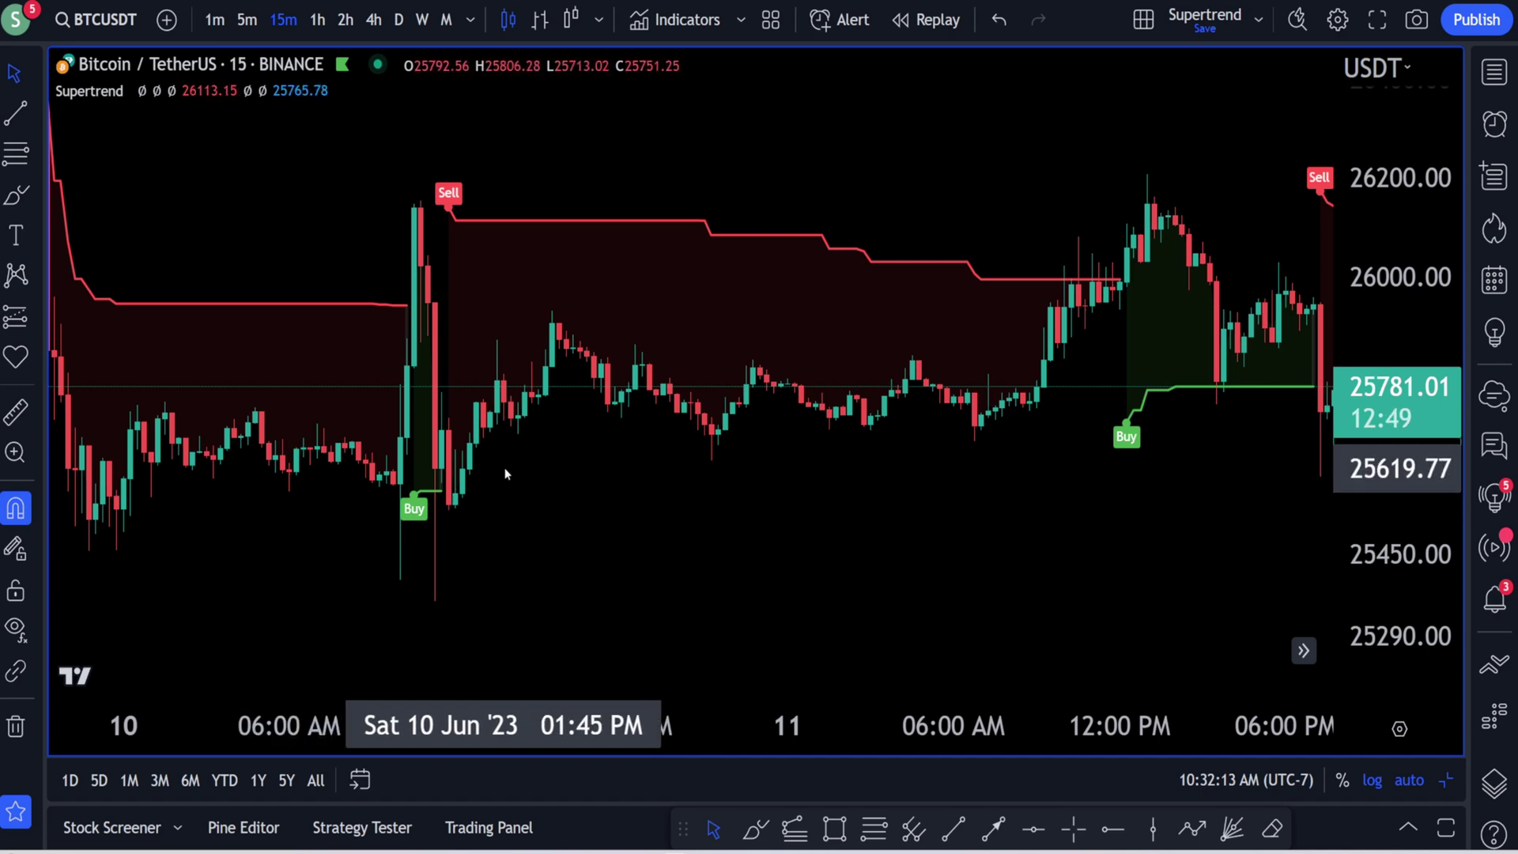
scroll(828, 515, down, 2)
drag(1063, 532, 813, 569)
drag(986, 526, 720, 552)
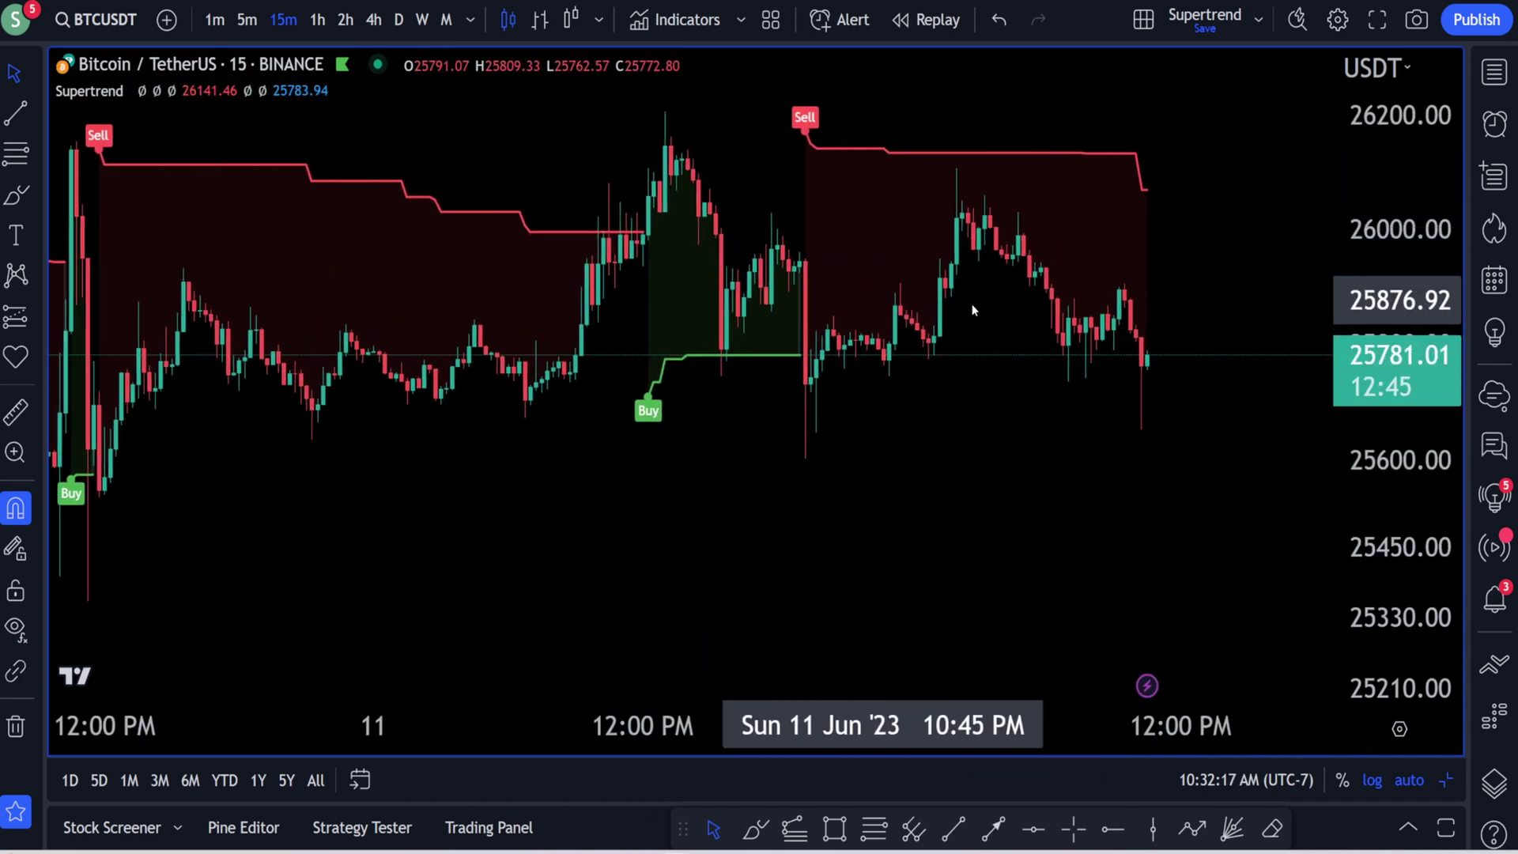
scroll(887, 319, down, 4)
scroll(887, 319, down, 5)
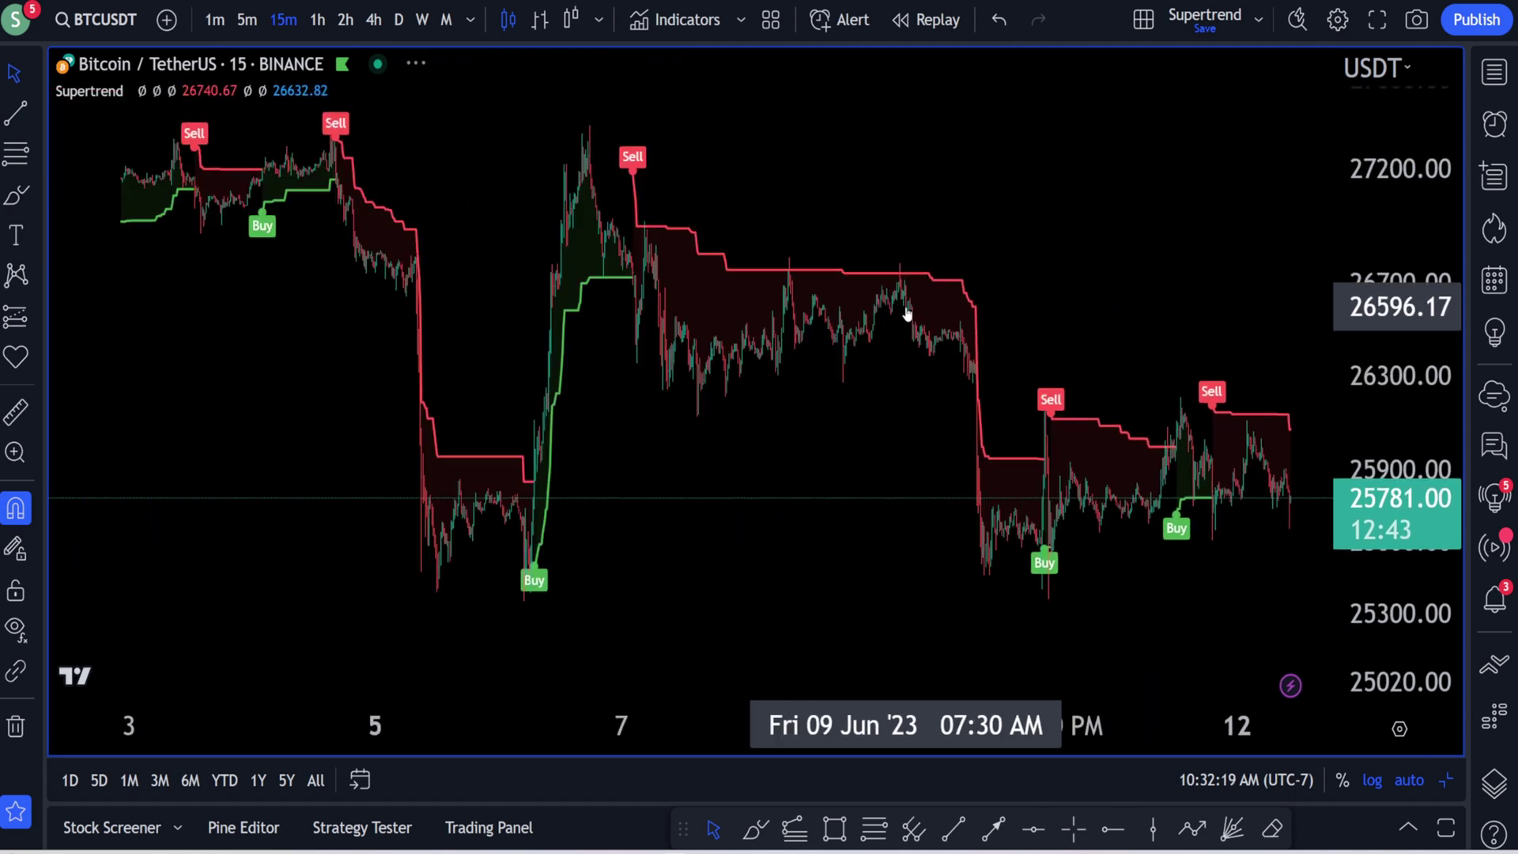
scroll(545, 230, down, 5)
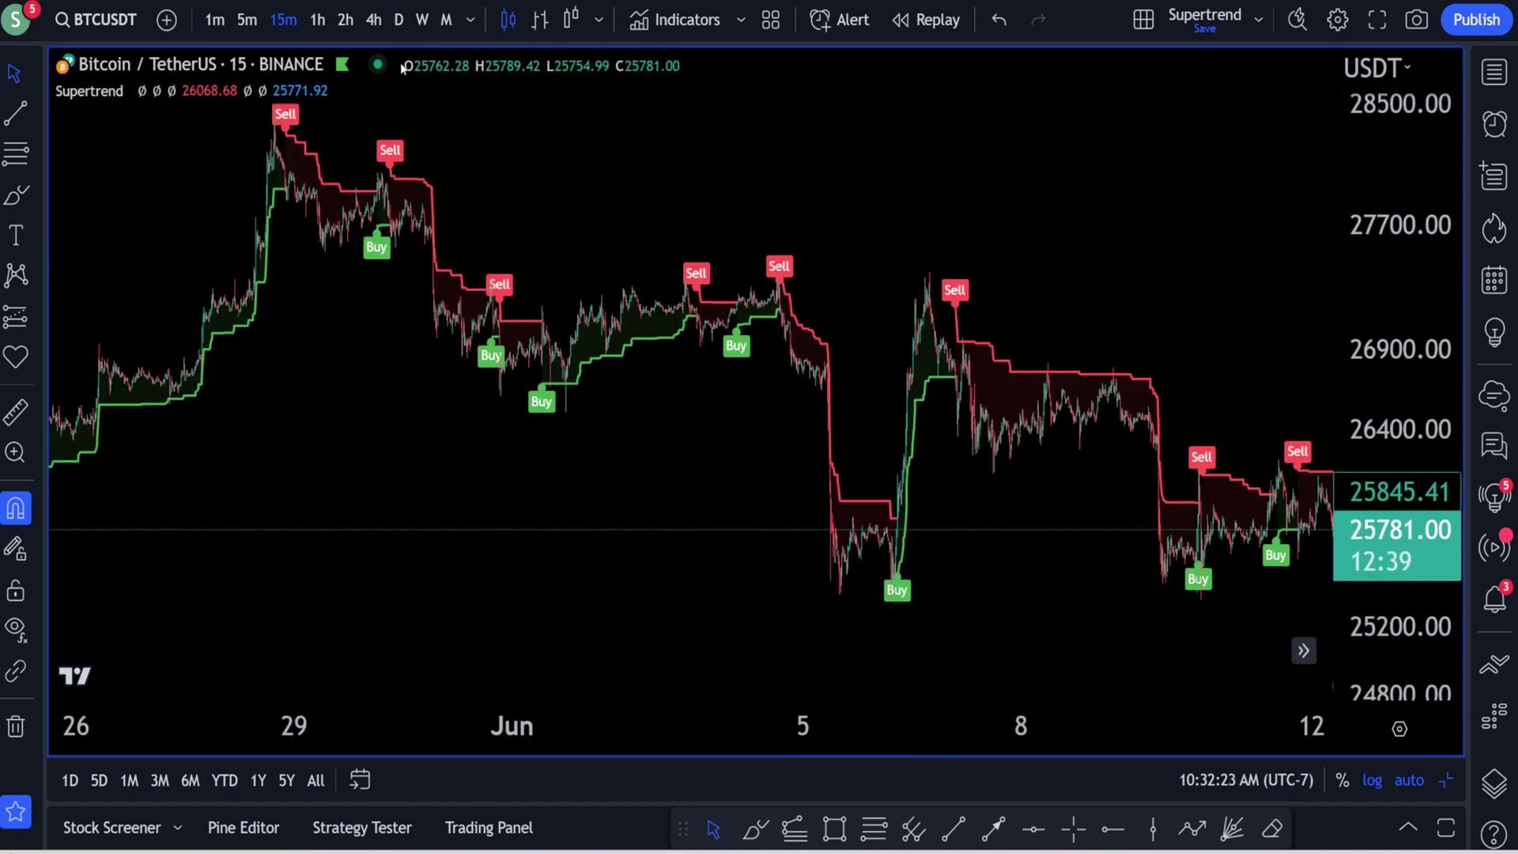
- Switch the chart to the 4-hour timeframe and review the Supertrend buy and sell signals from April to June
click(374, 19)
scroll(1289, 451, up, 8)
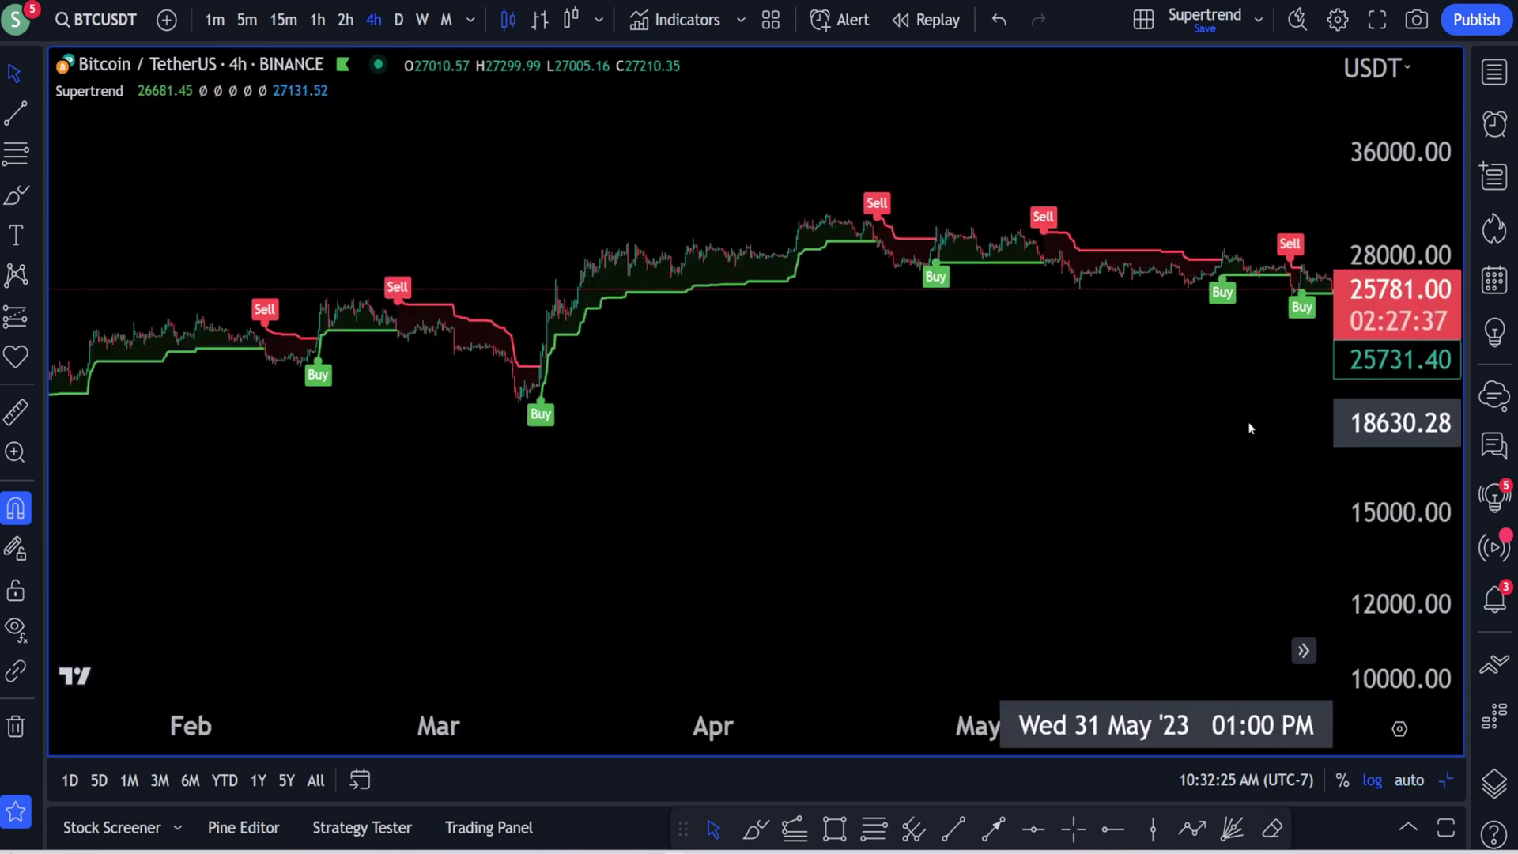
scroll(1296, 398, up, 1)
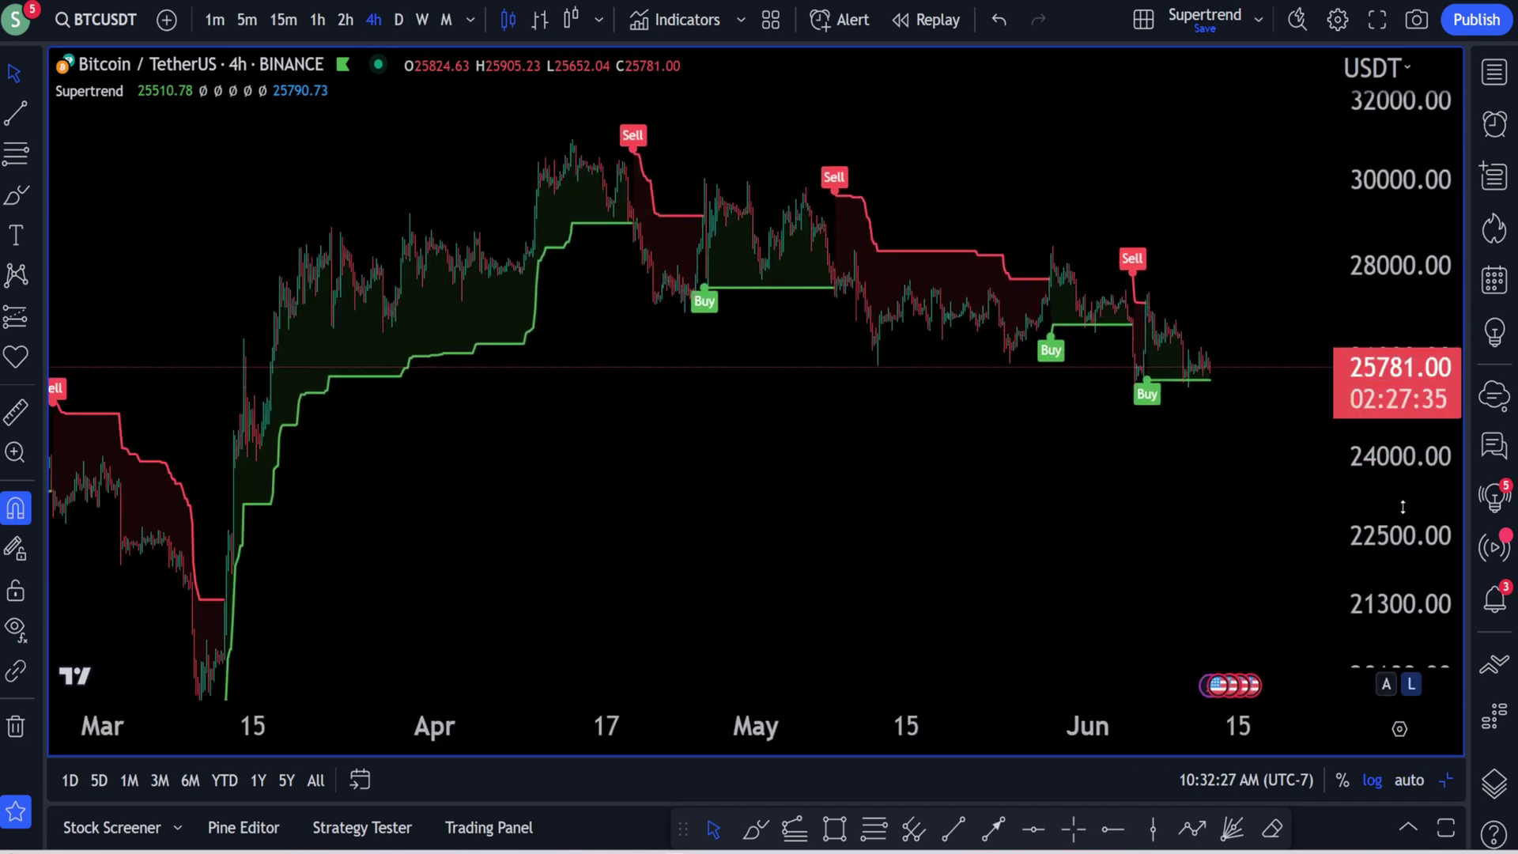
drag(1401, 508, 1401, 372)
drag(1103, 490, 1034, 597)
drag(1006, 257, 1049, 260)
scroll(1093, 256, up, 4)
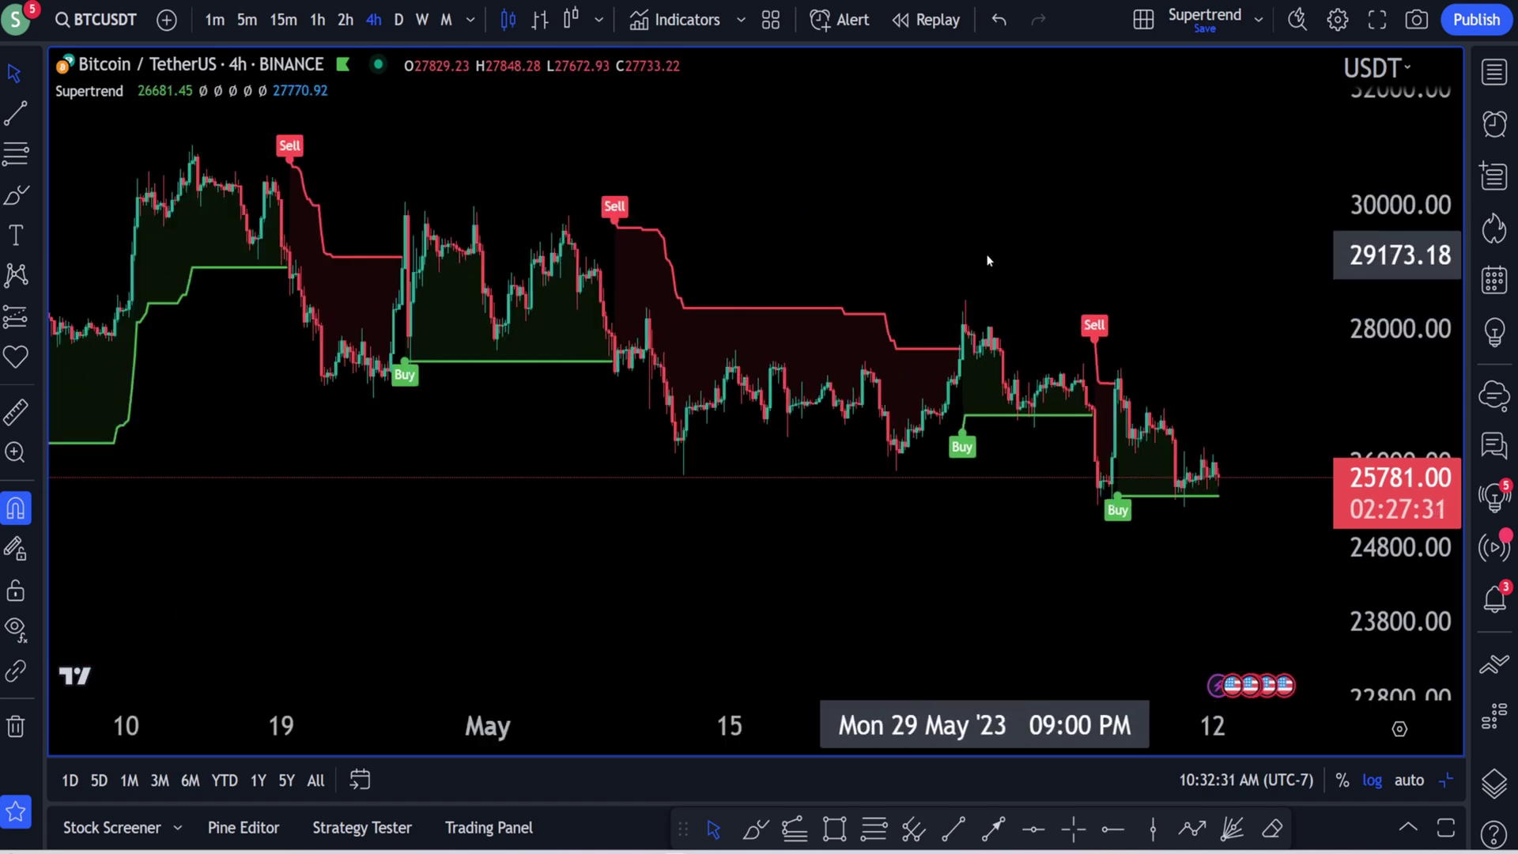
- Reset the Supertrend indicator's settings to their defaults and close its settings
click(171, 91)
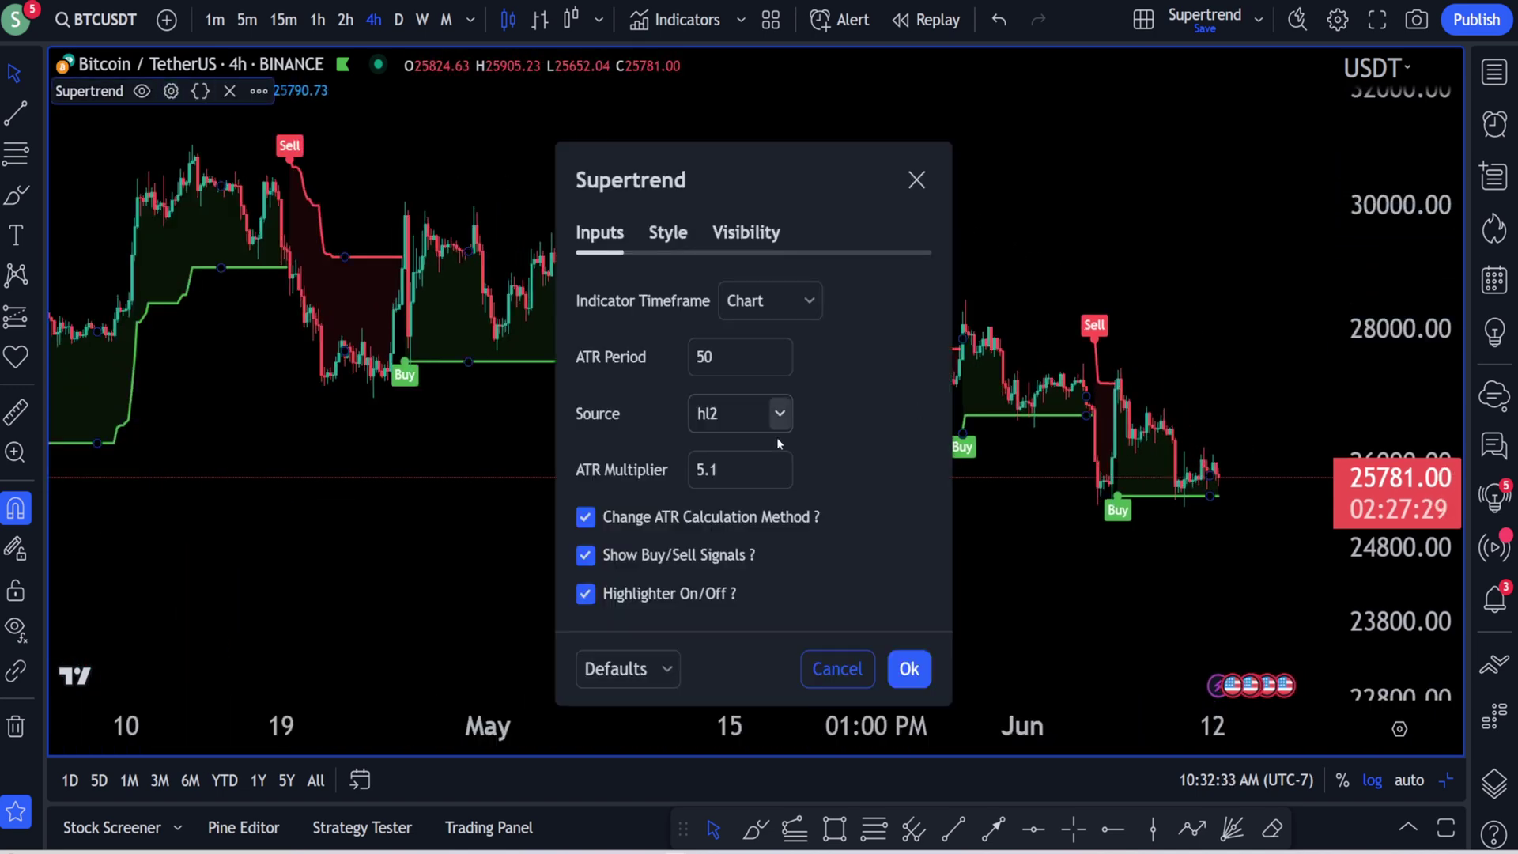
click(664, 670)
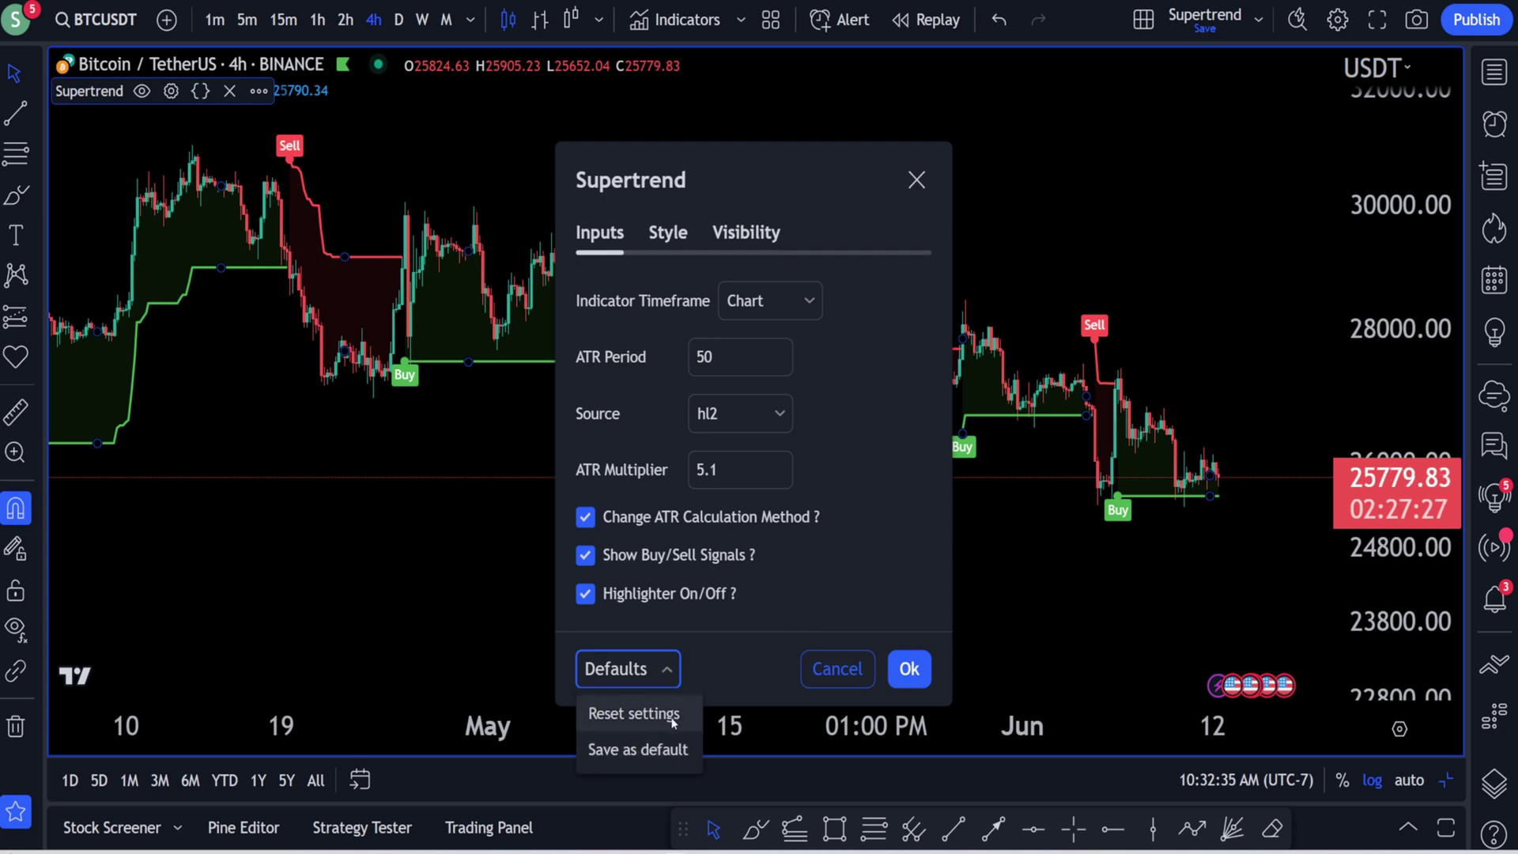
click(633, 714)
click(1020, 585)
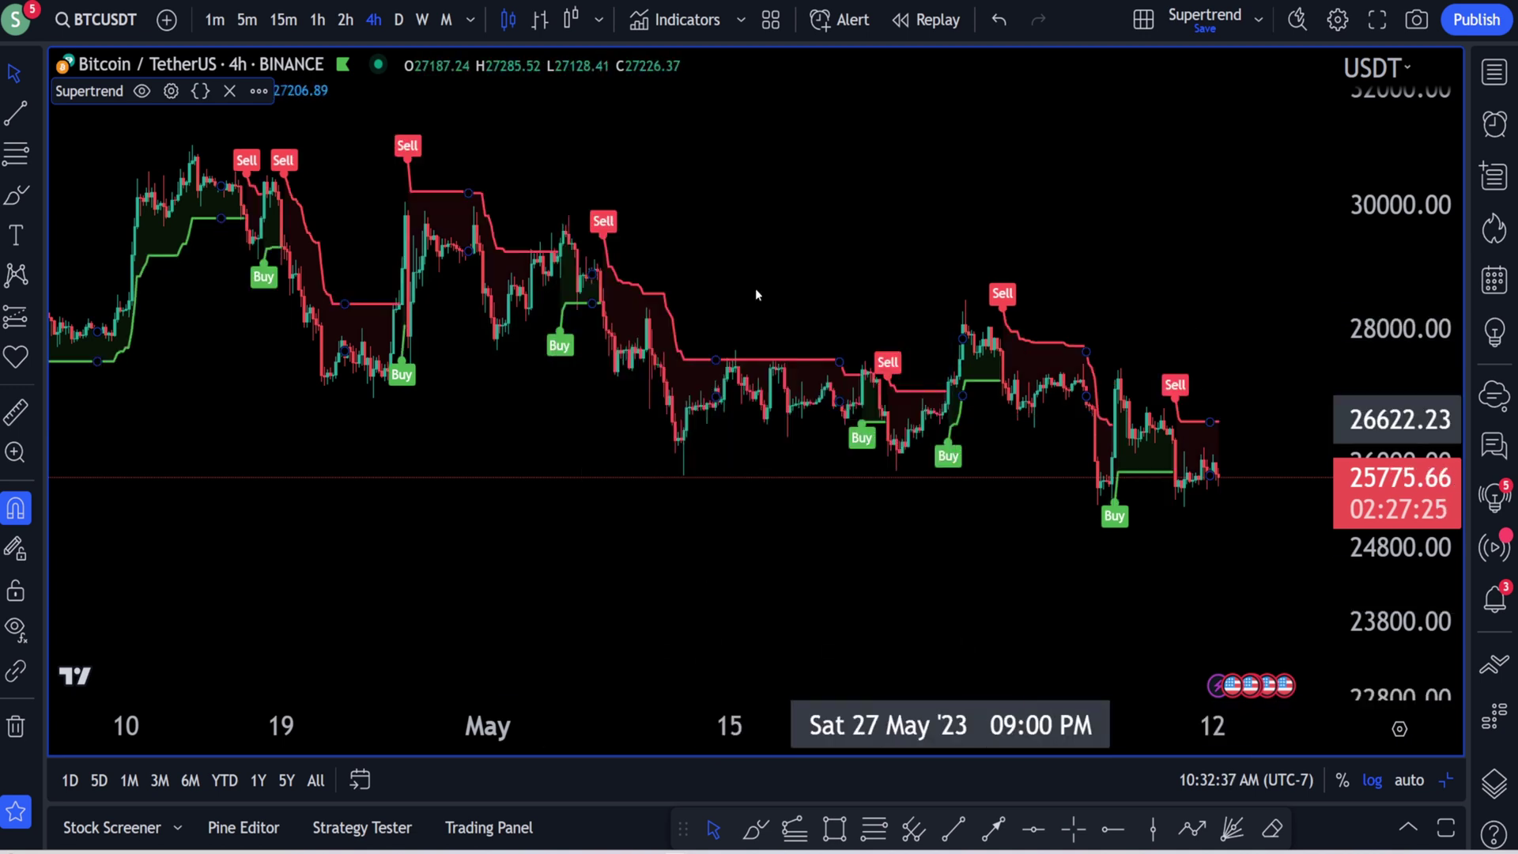
- Reopen the Supertrend inputs beside the chart and turn the buy/sell signals off and back on to compare the plots
click(172, 91)
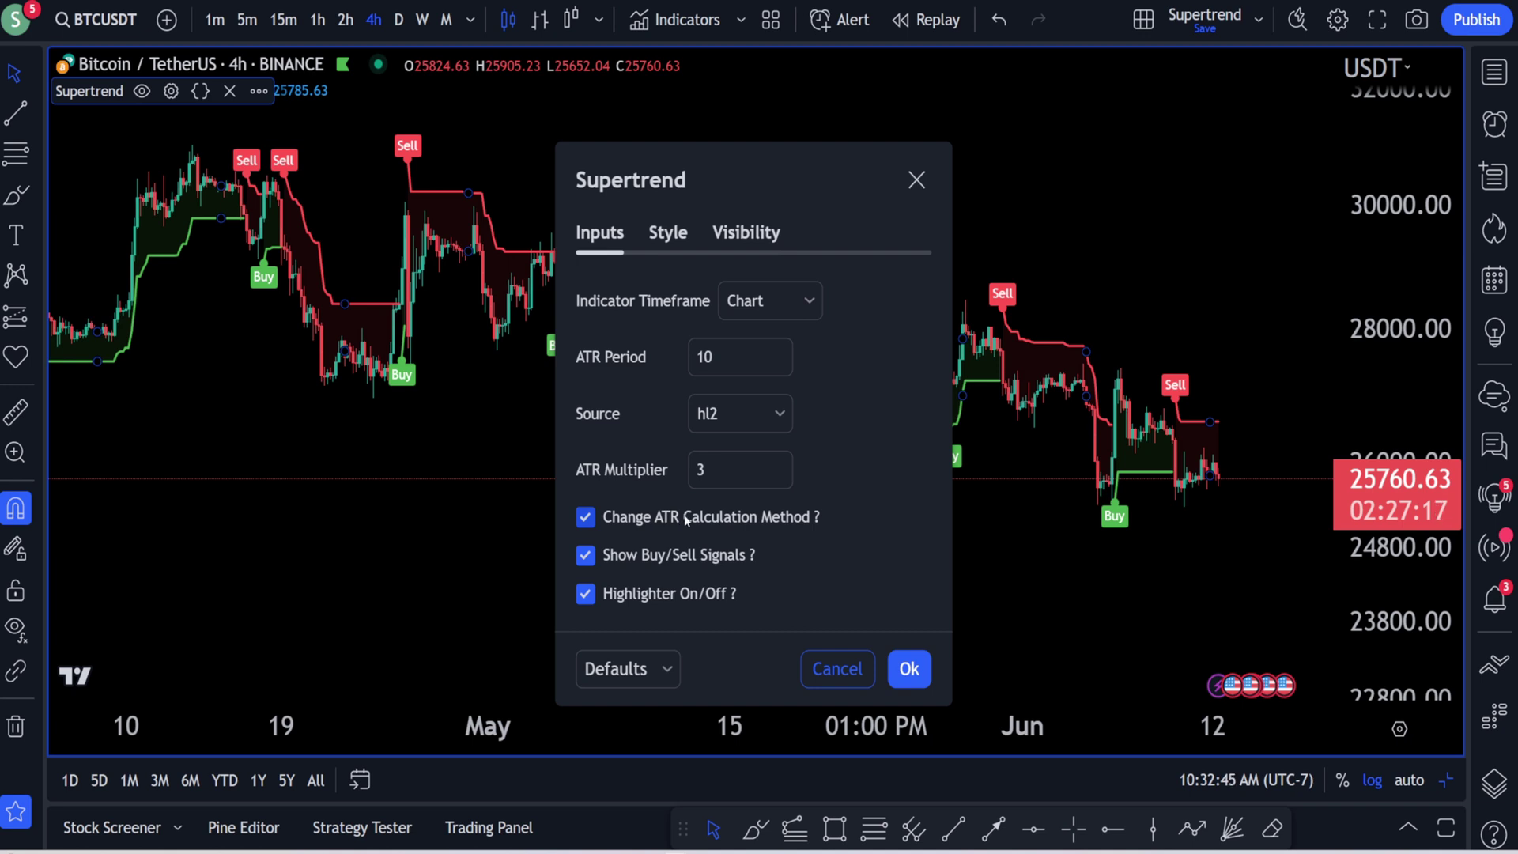
drag(779, 169, 1334, 88)
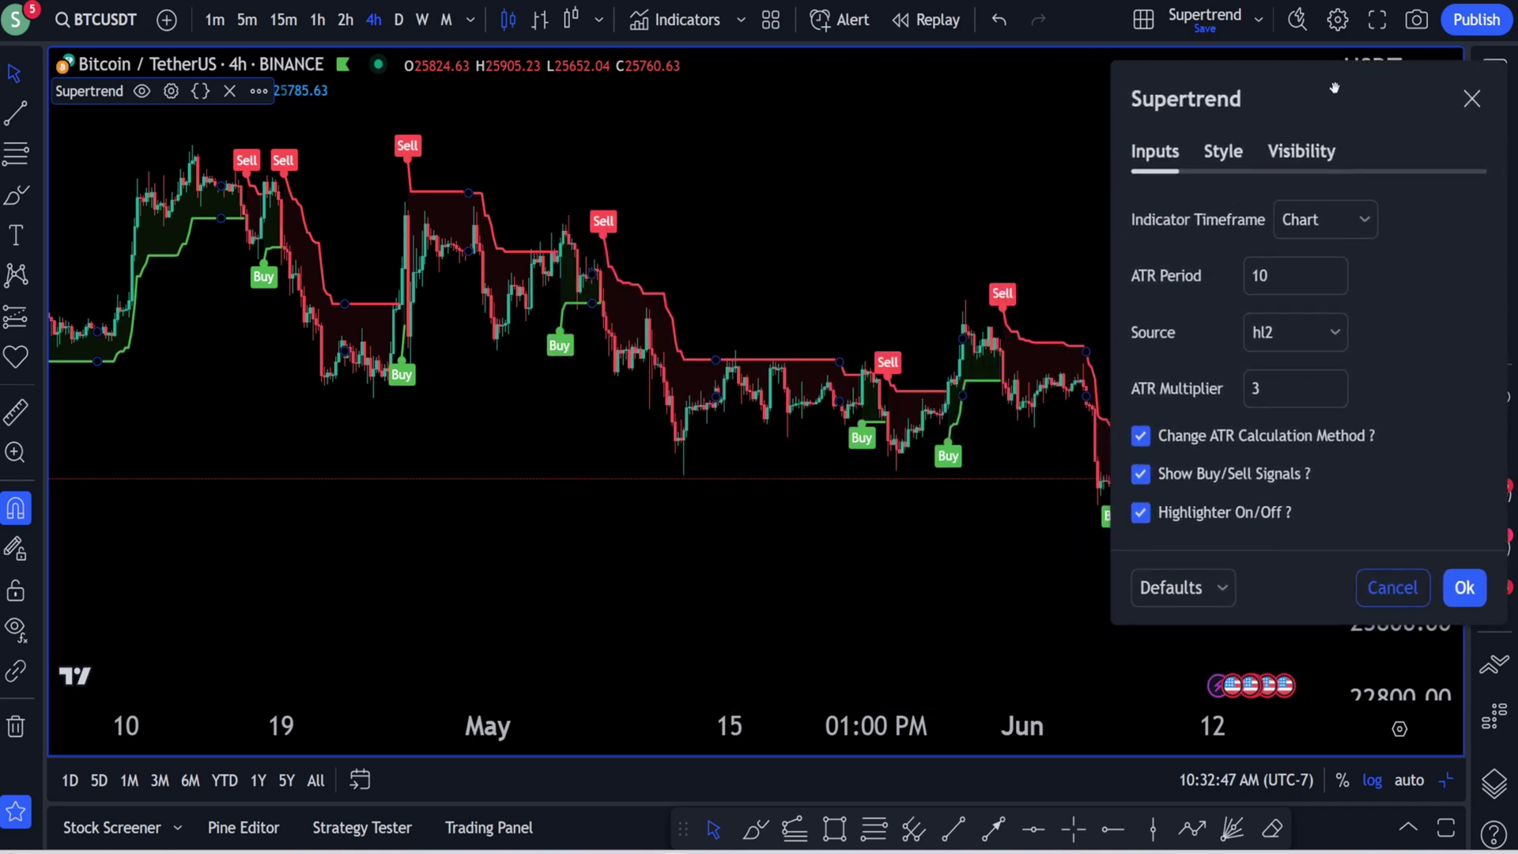
click(1142, 438)
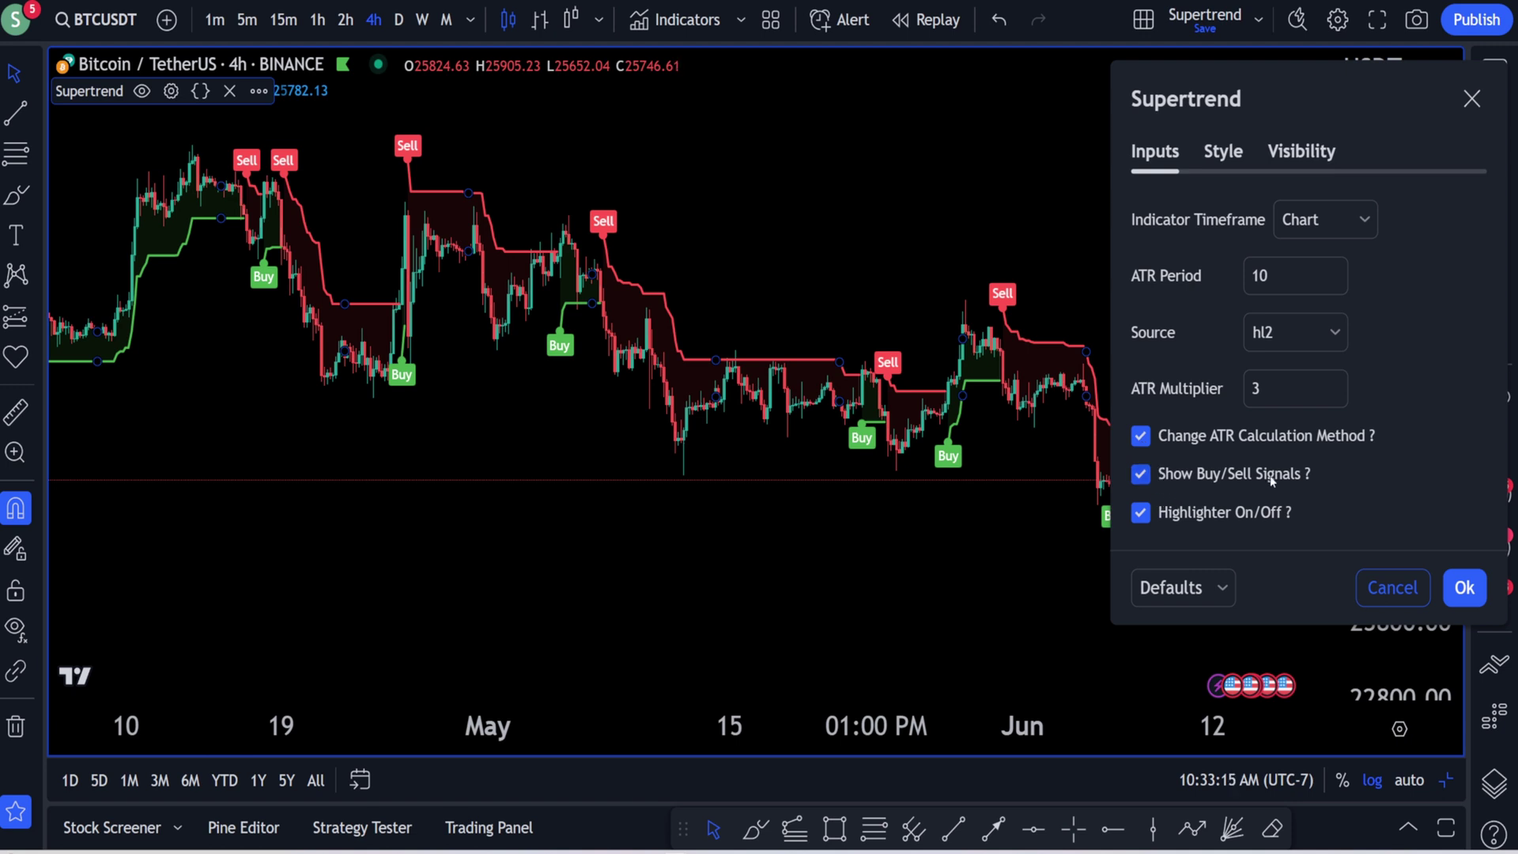
click(1141, 475)
scroll(971, 458, up, 5)
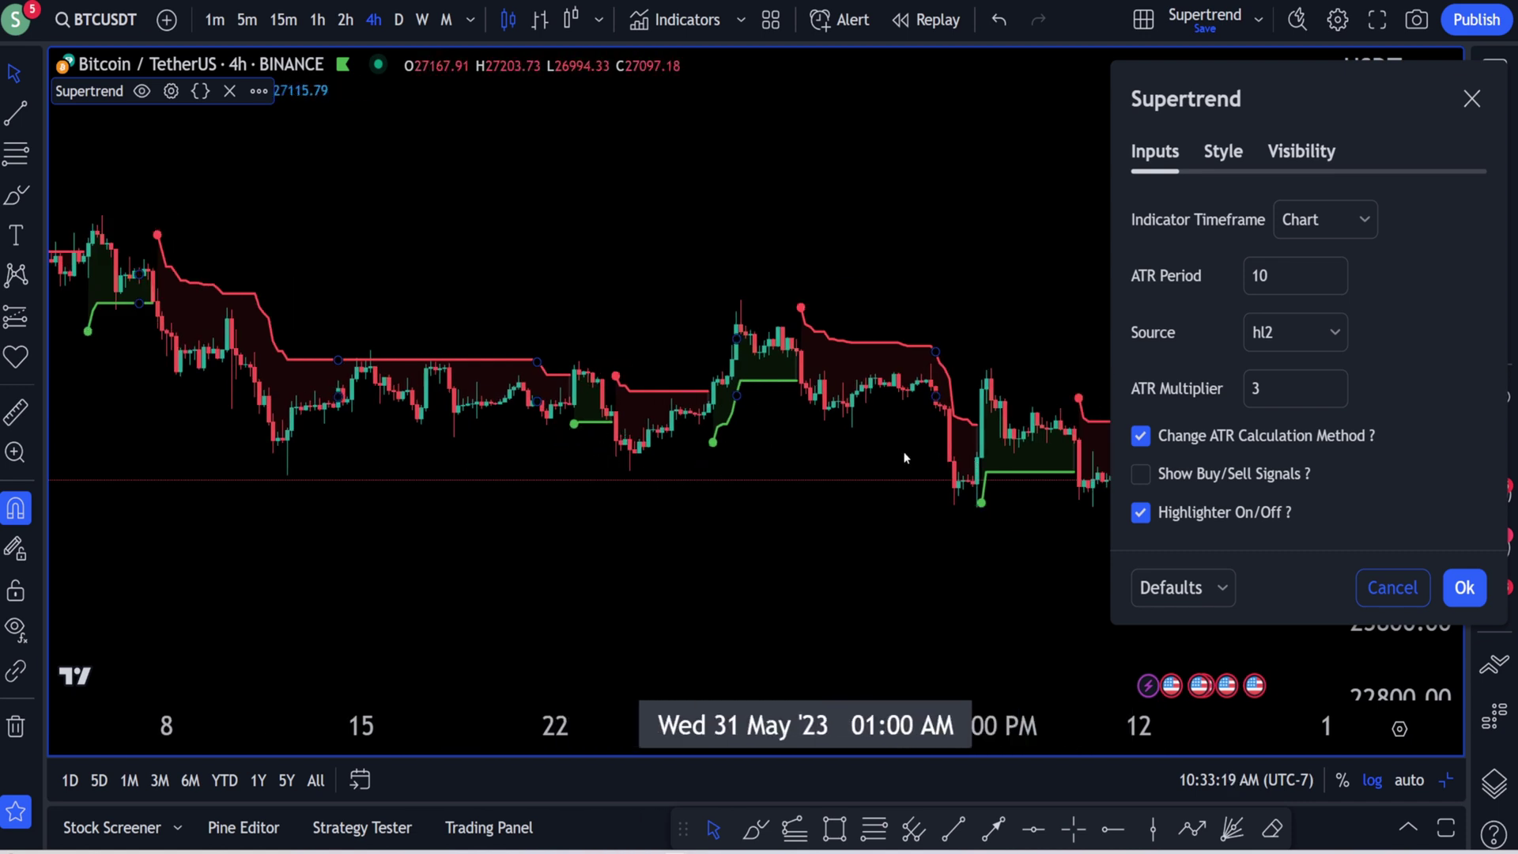
click(1139, 476)
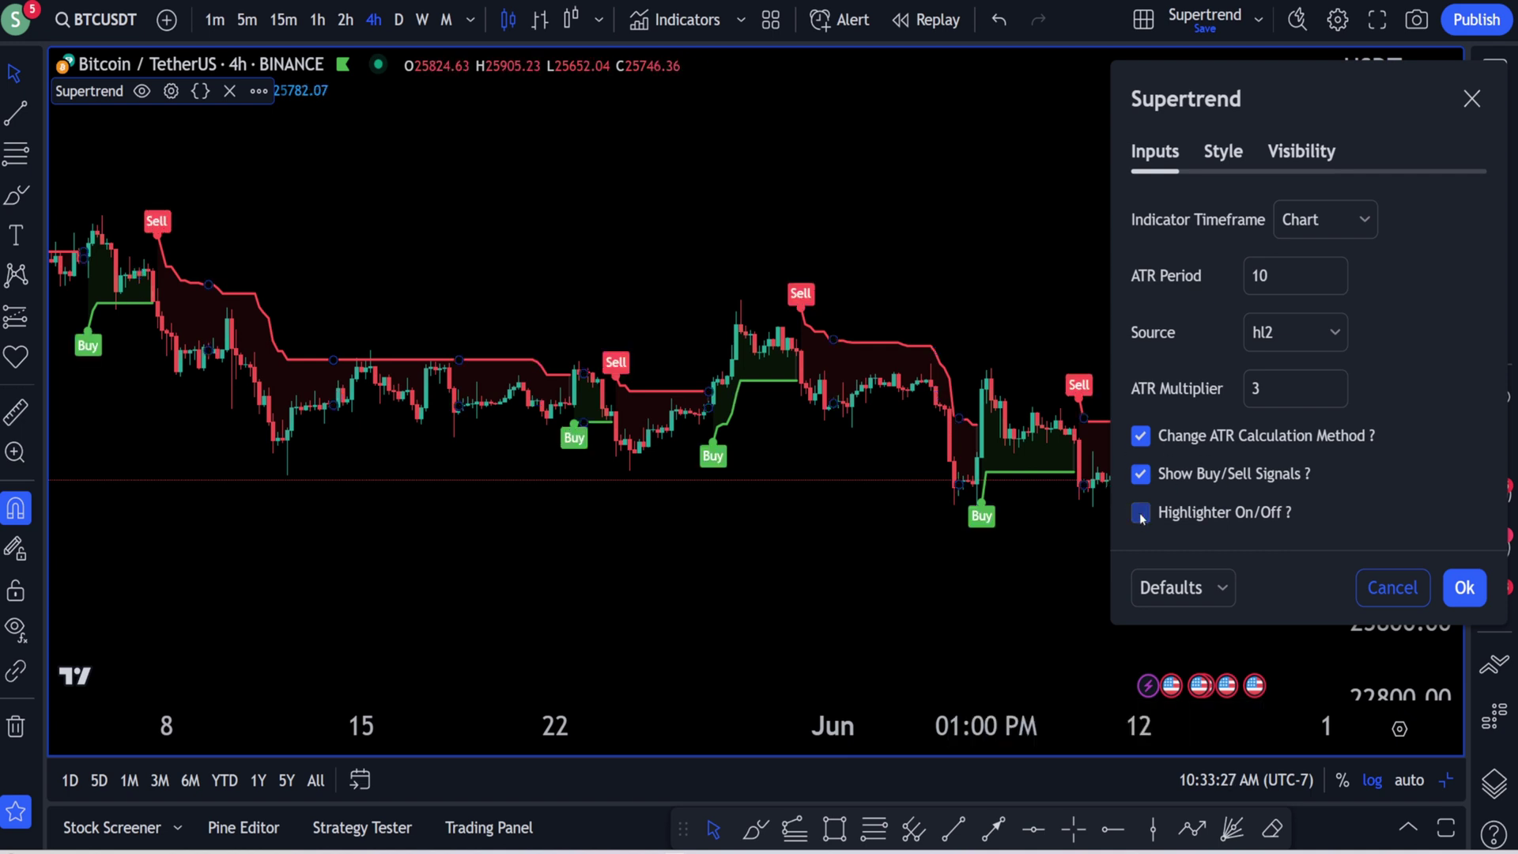
- Turn the Supertrend highlighter off, review the May to June candles without it, and turn it back on
scroll(740, 444, up, 3)
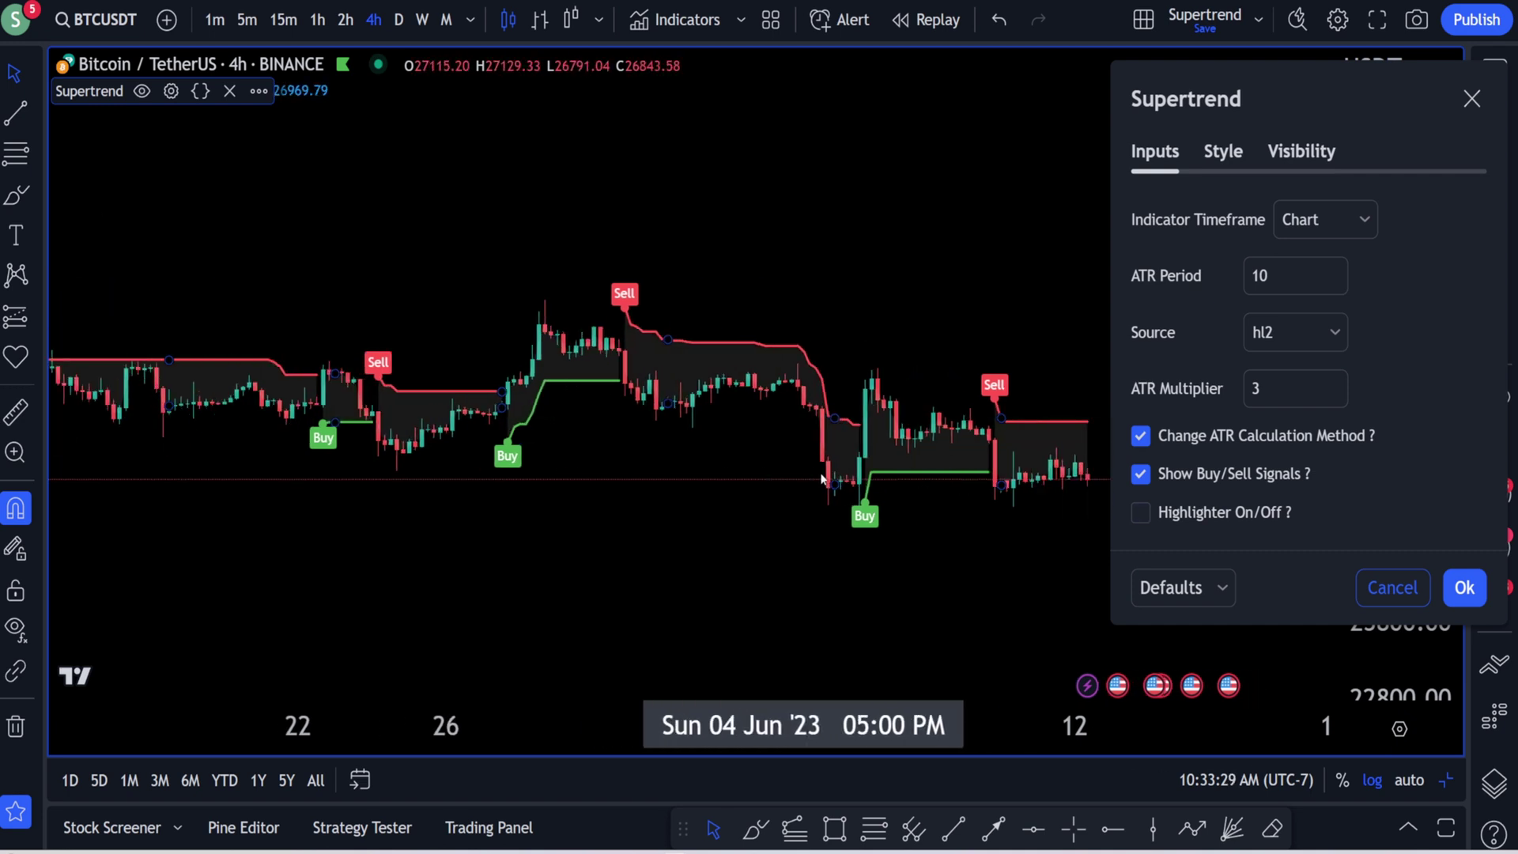
drag(739, 586, 880, 559)
drag(1372, 549, 1368, 344)
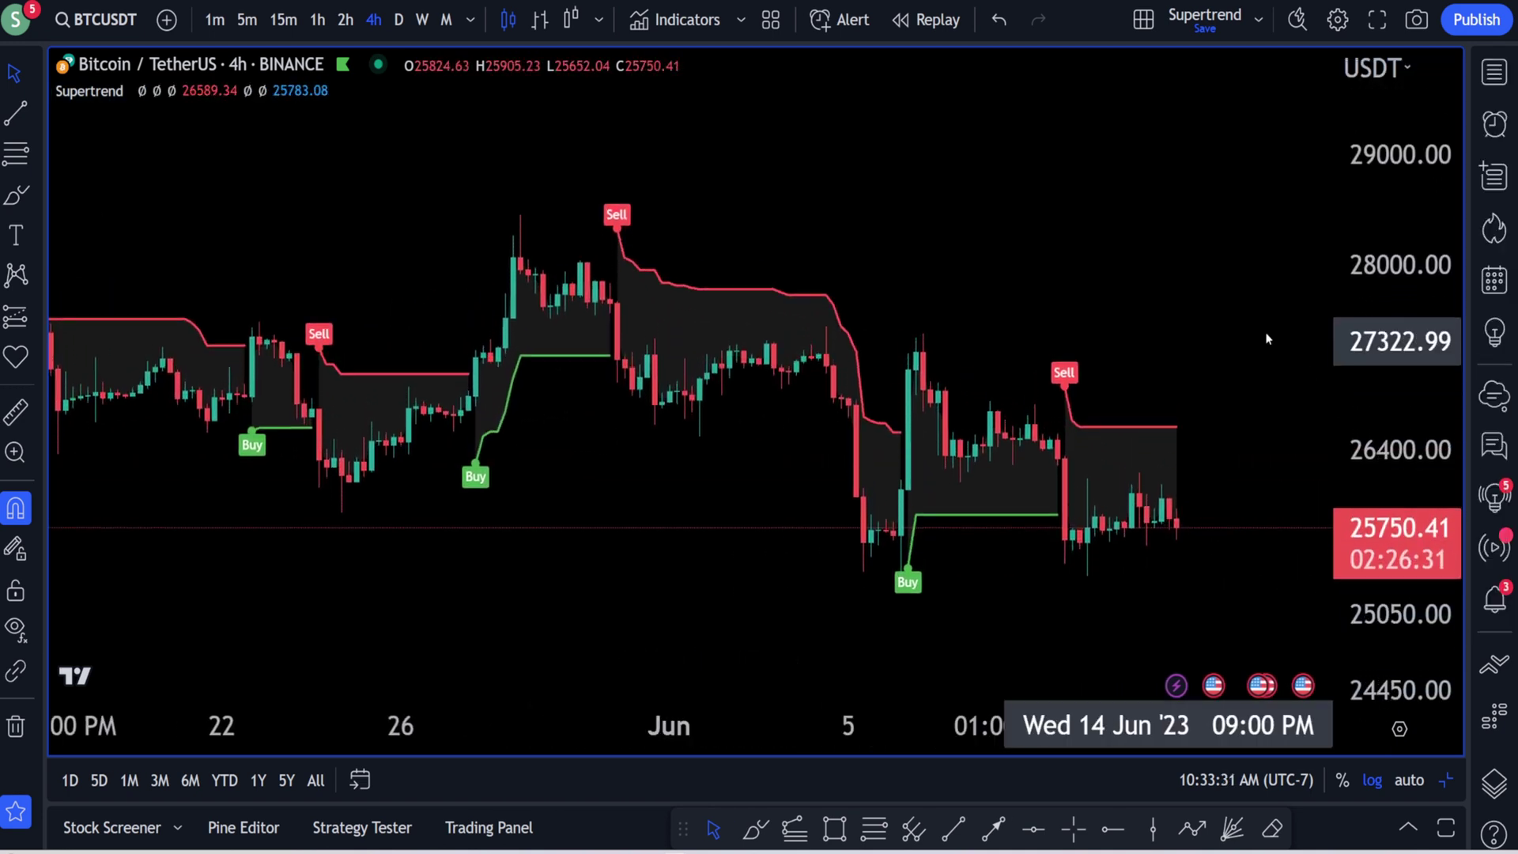
drag(562, 475, 688, 485)
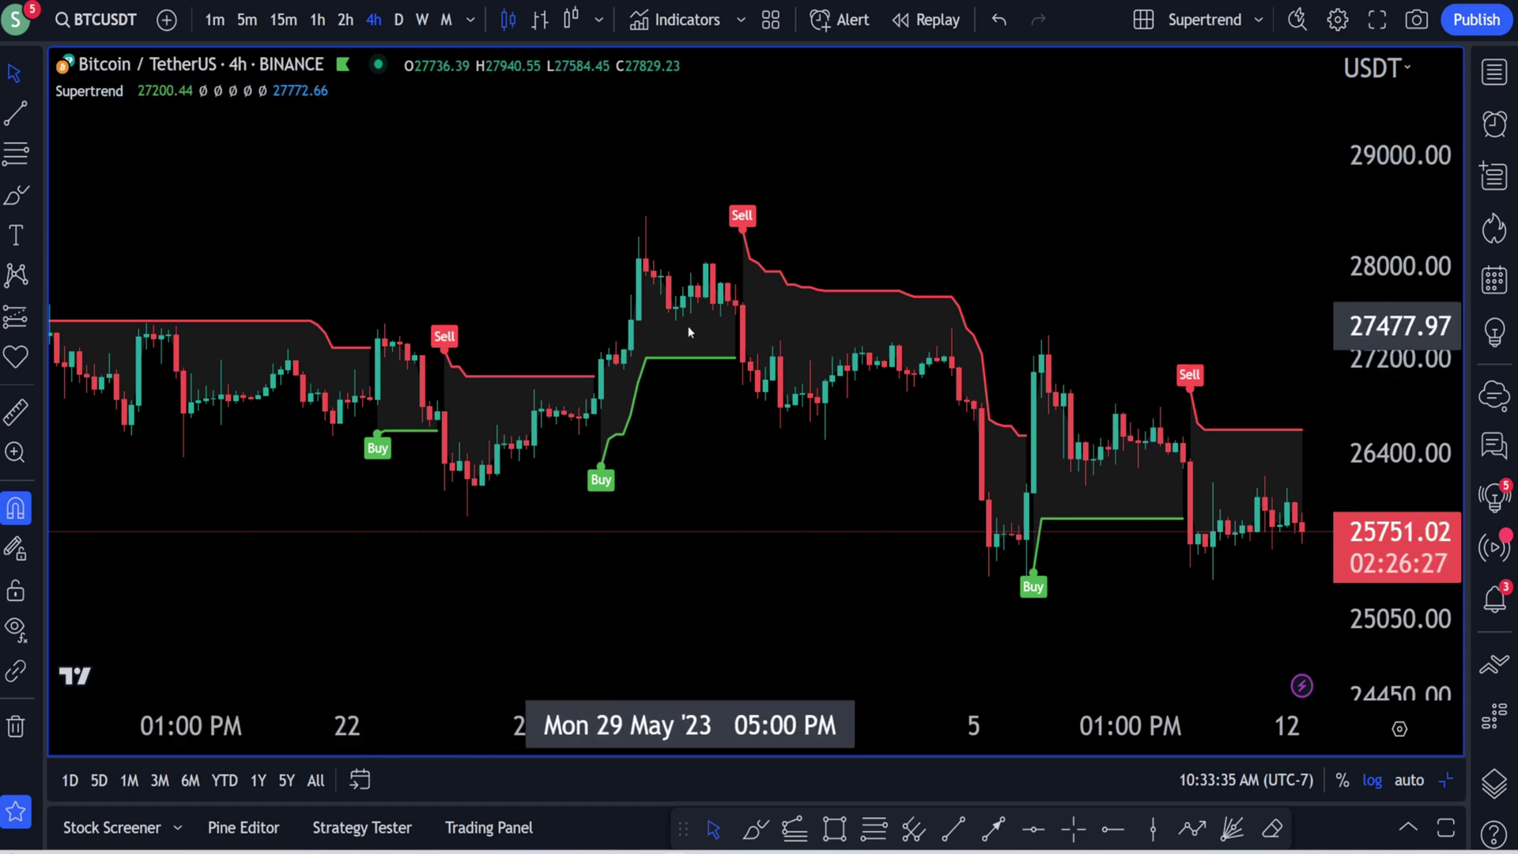
click(170, 91)
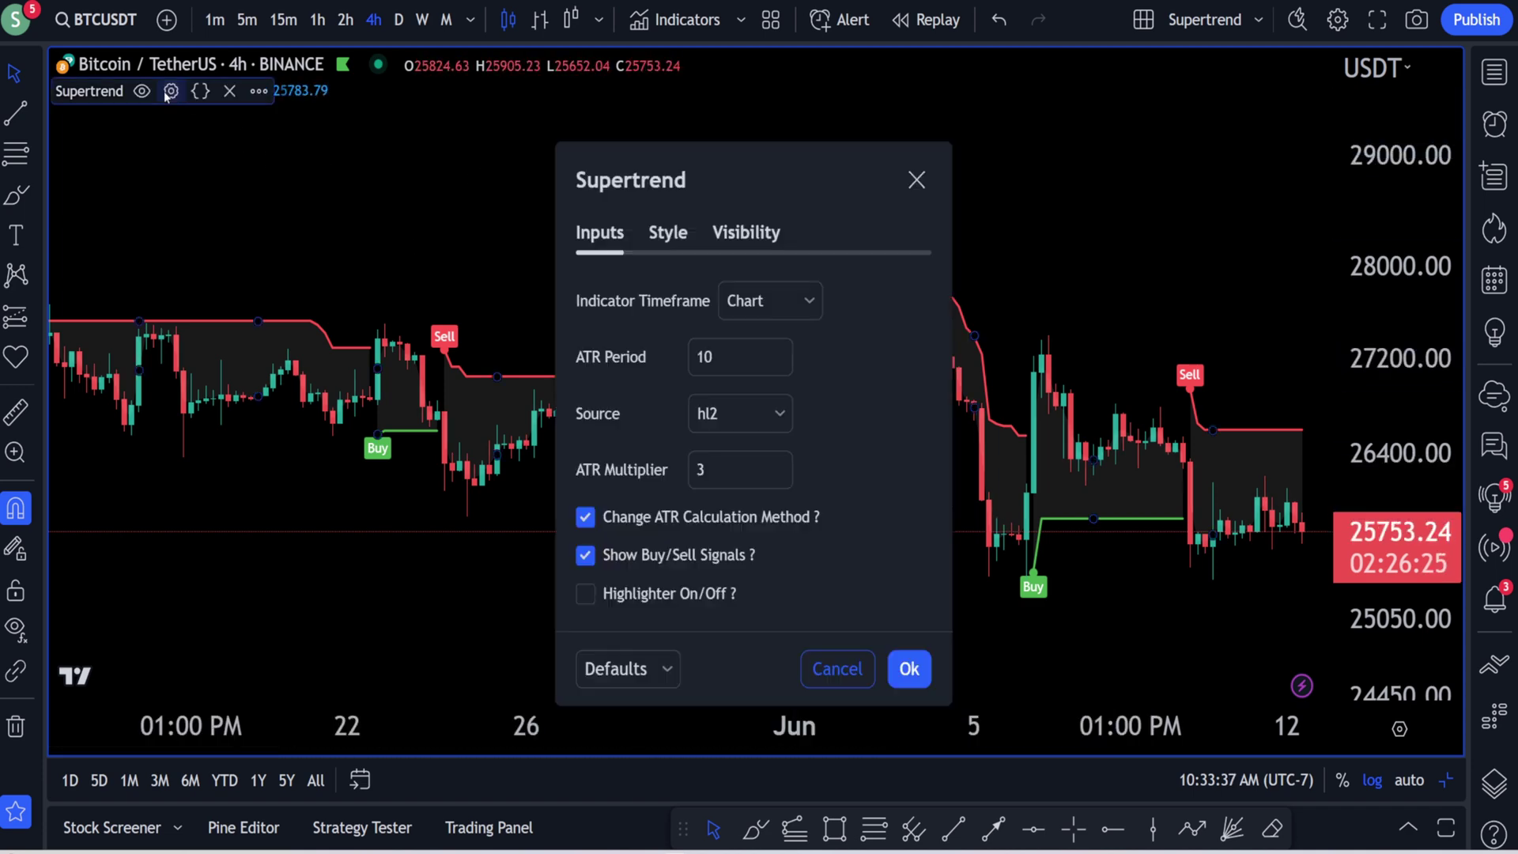
click(584, 595)
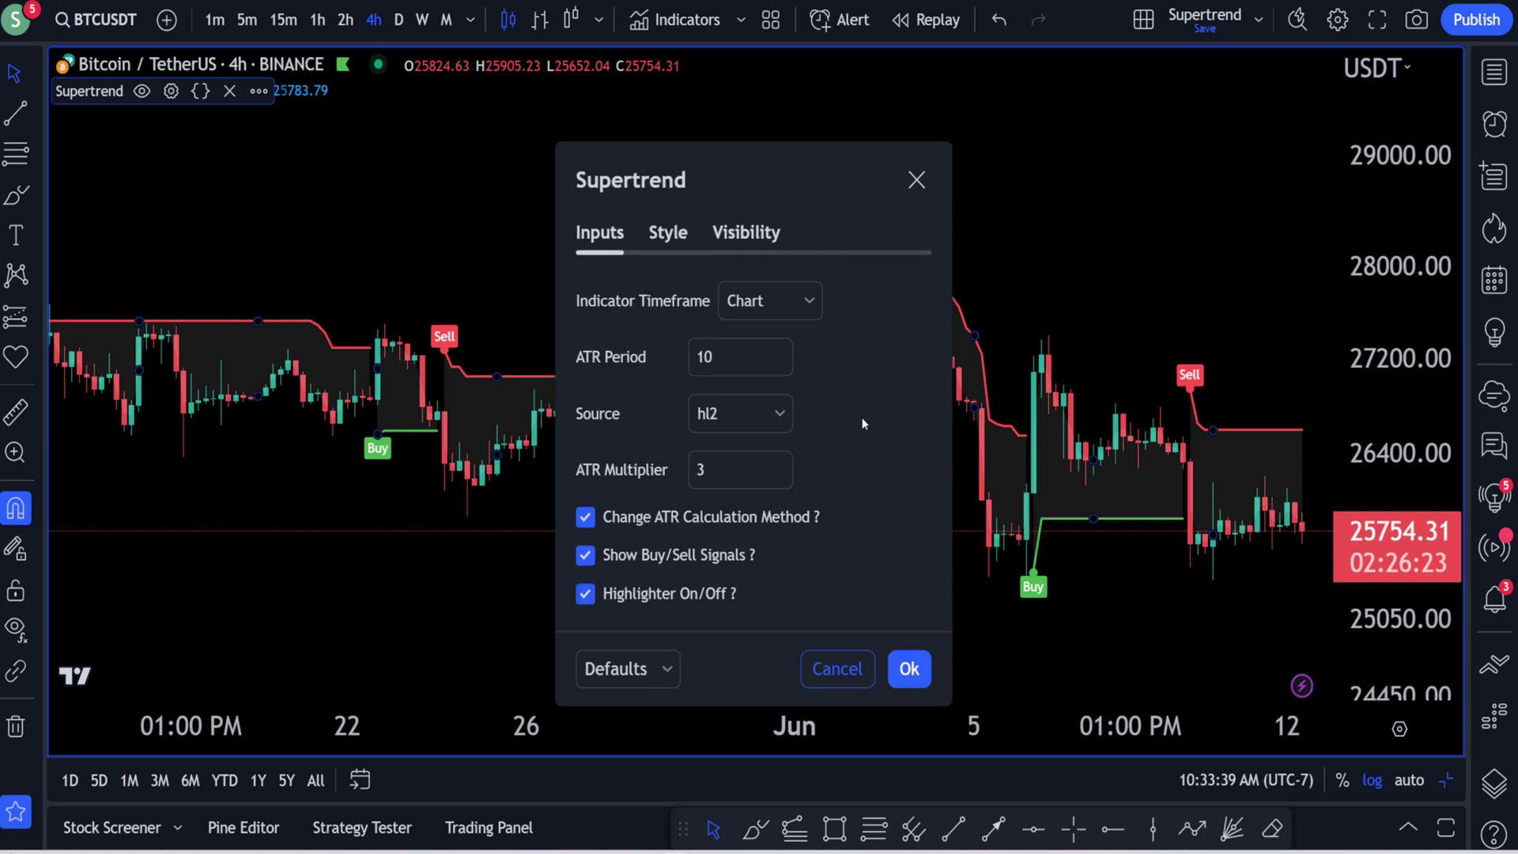
- In the Supertrend style settings, hide and restore the Up Trend line and the UpTrend Begins markers one by one
click(669, 234)
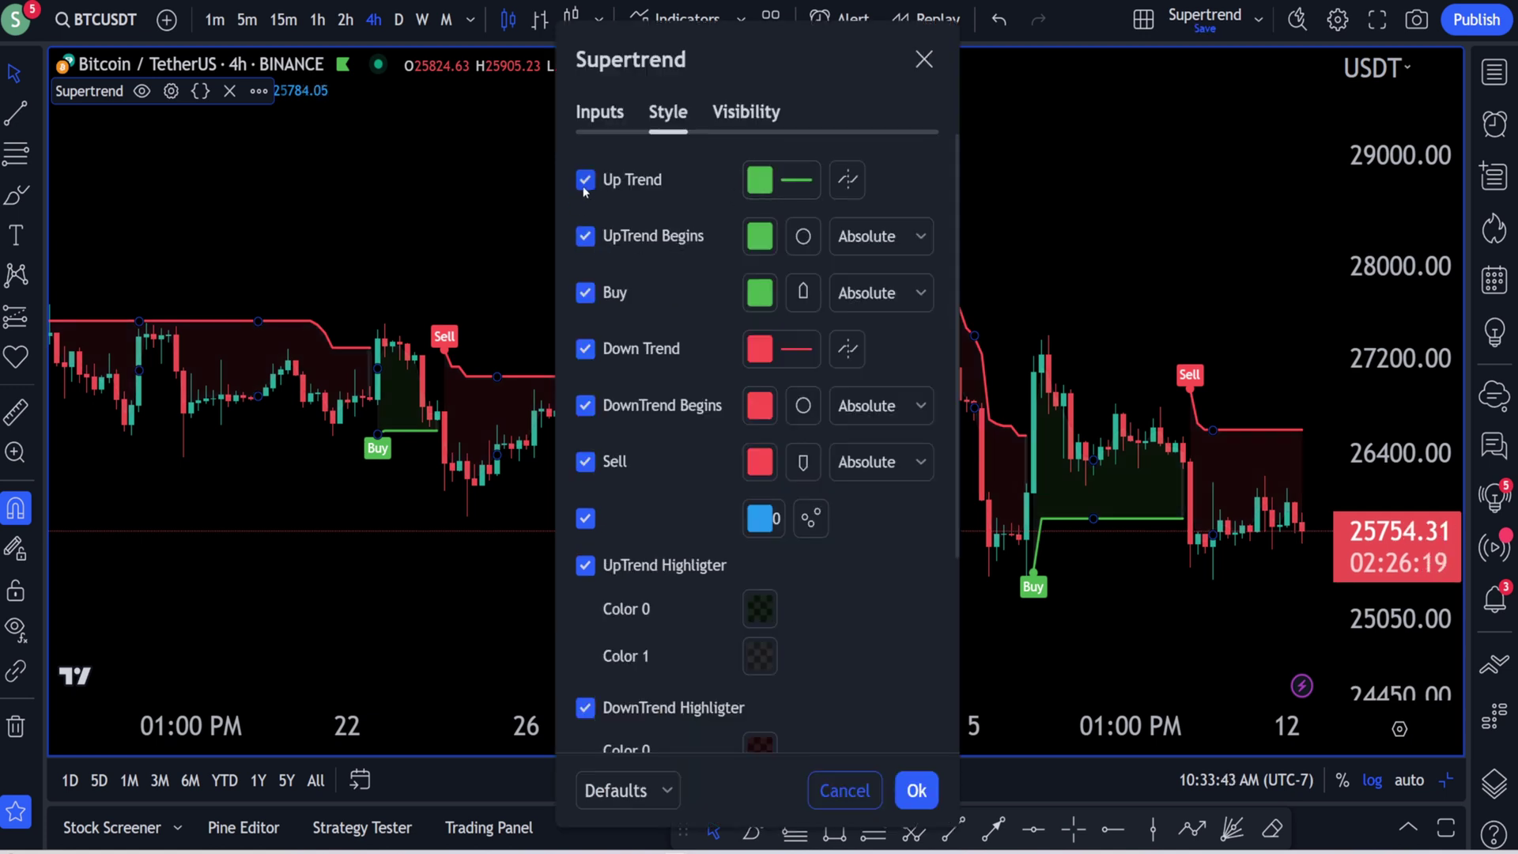
drag(783, 79, 1183, 71)
click(979, 182)
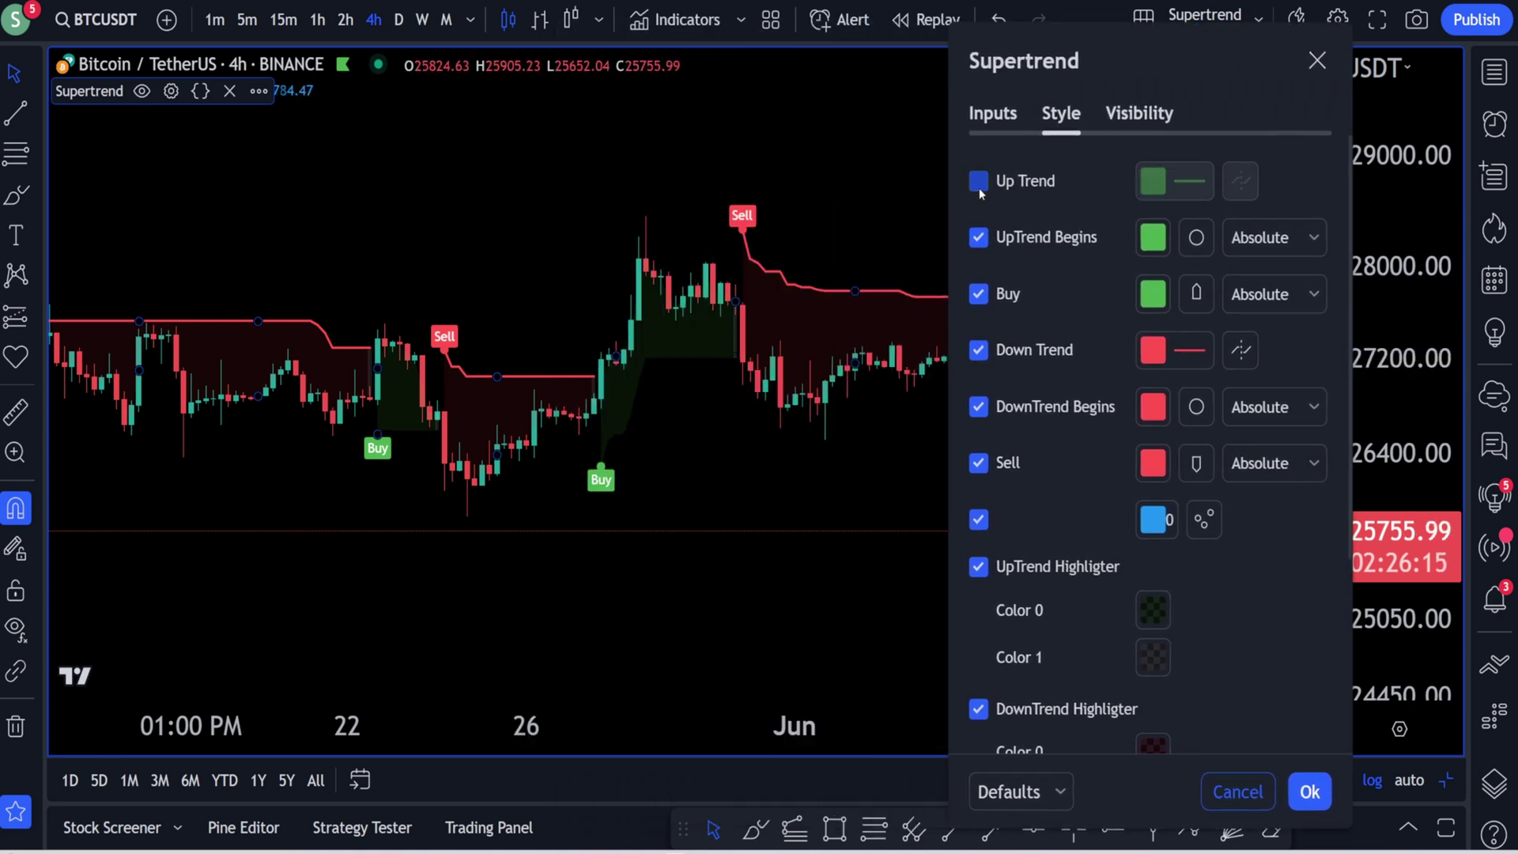
click(979, 182)
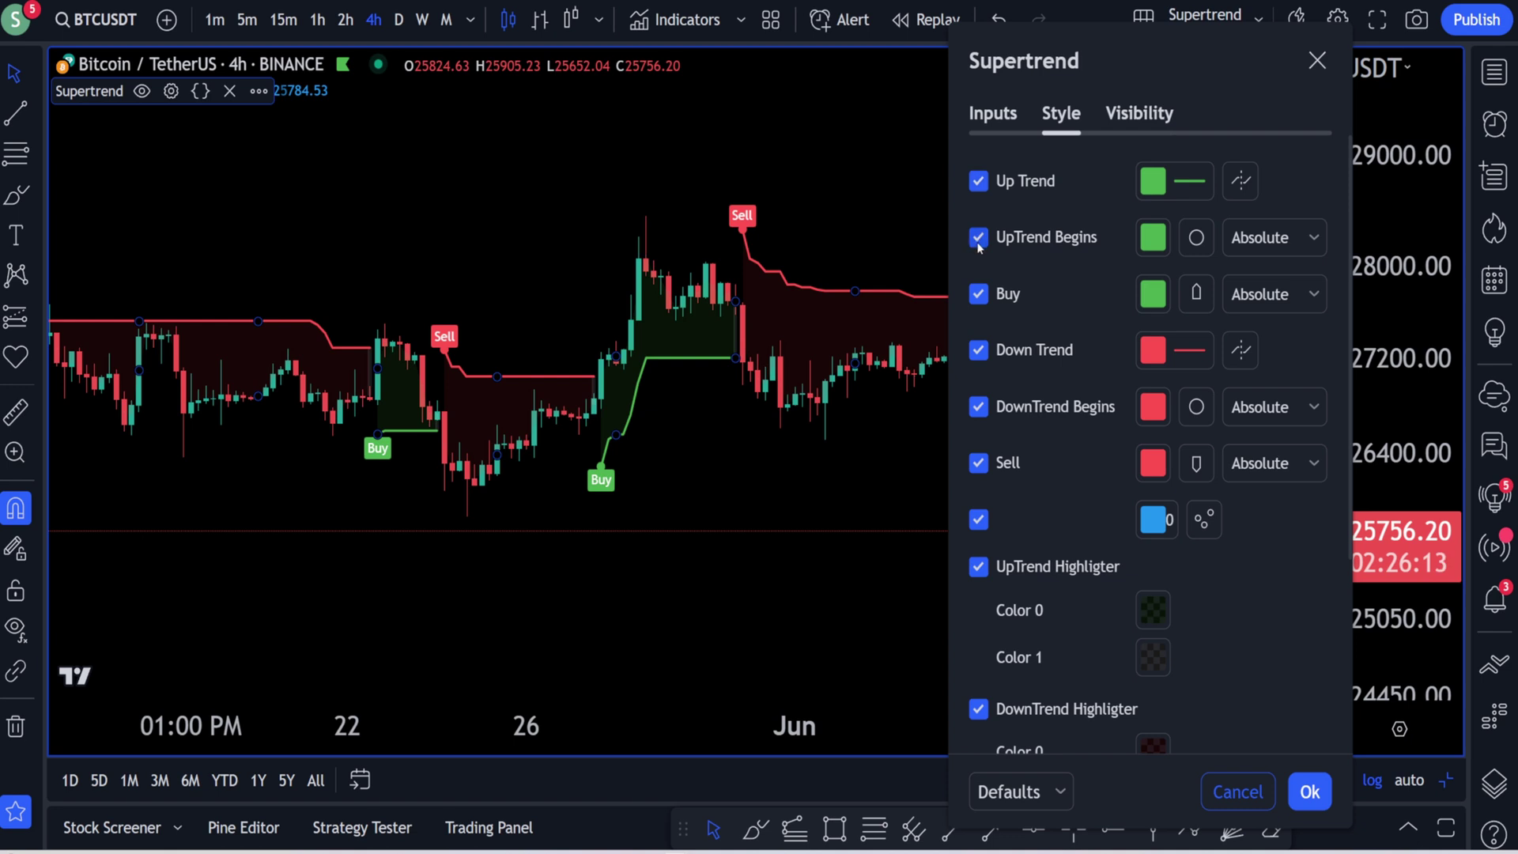
click(979, 237)
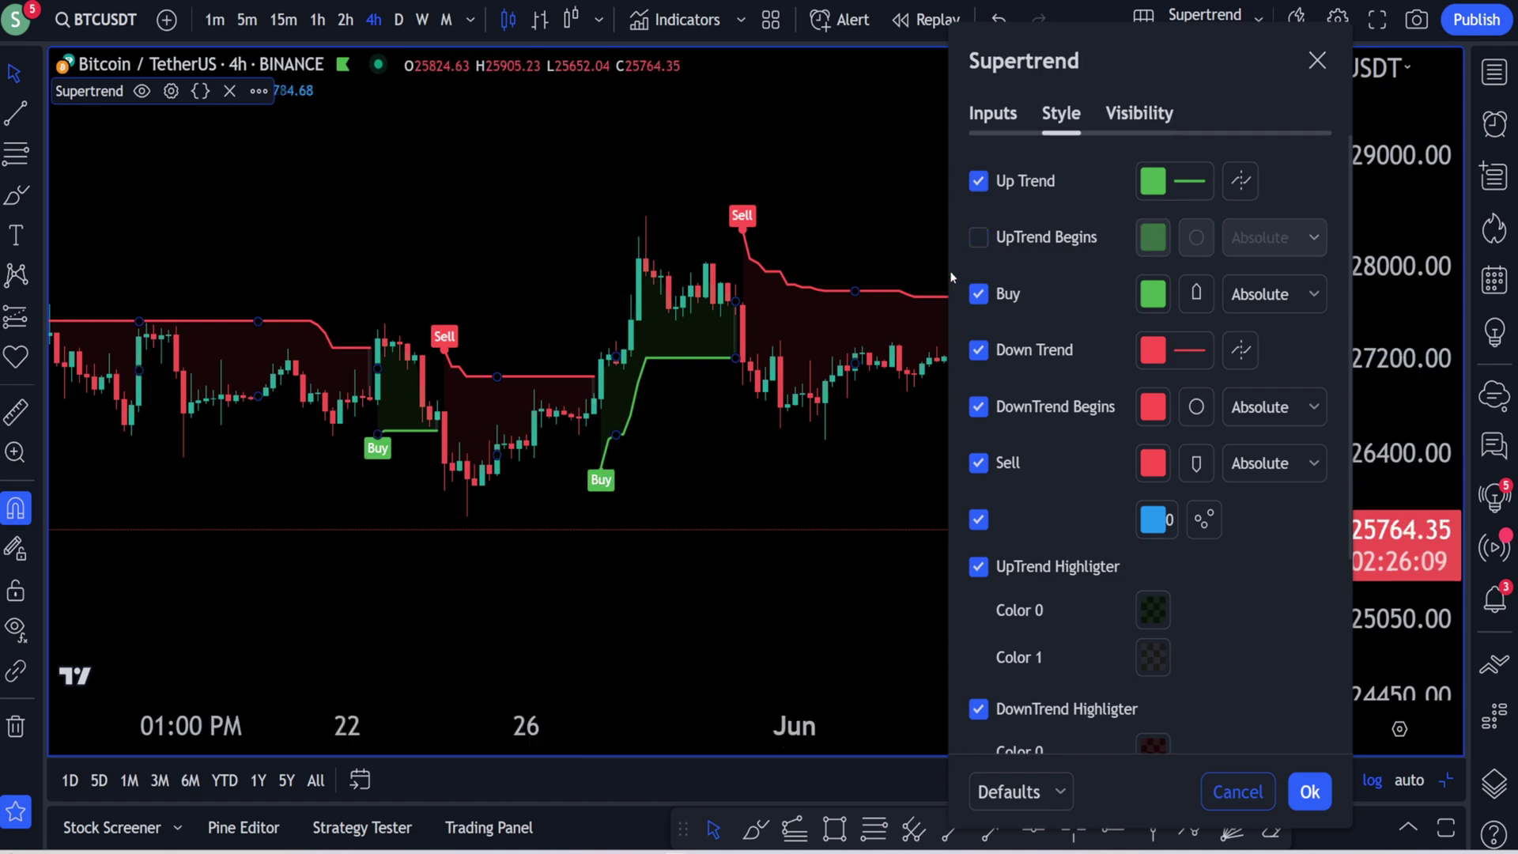
click(979, 238)
- Hide and restore the Buy labels, the Down Trend line and the unnamed blue plot one by one
click(981, 295)
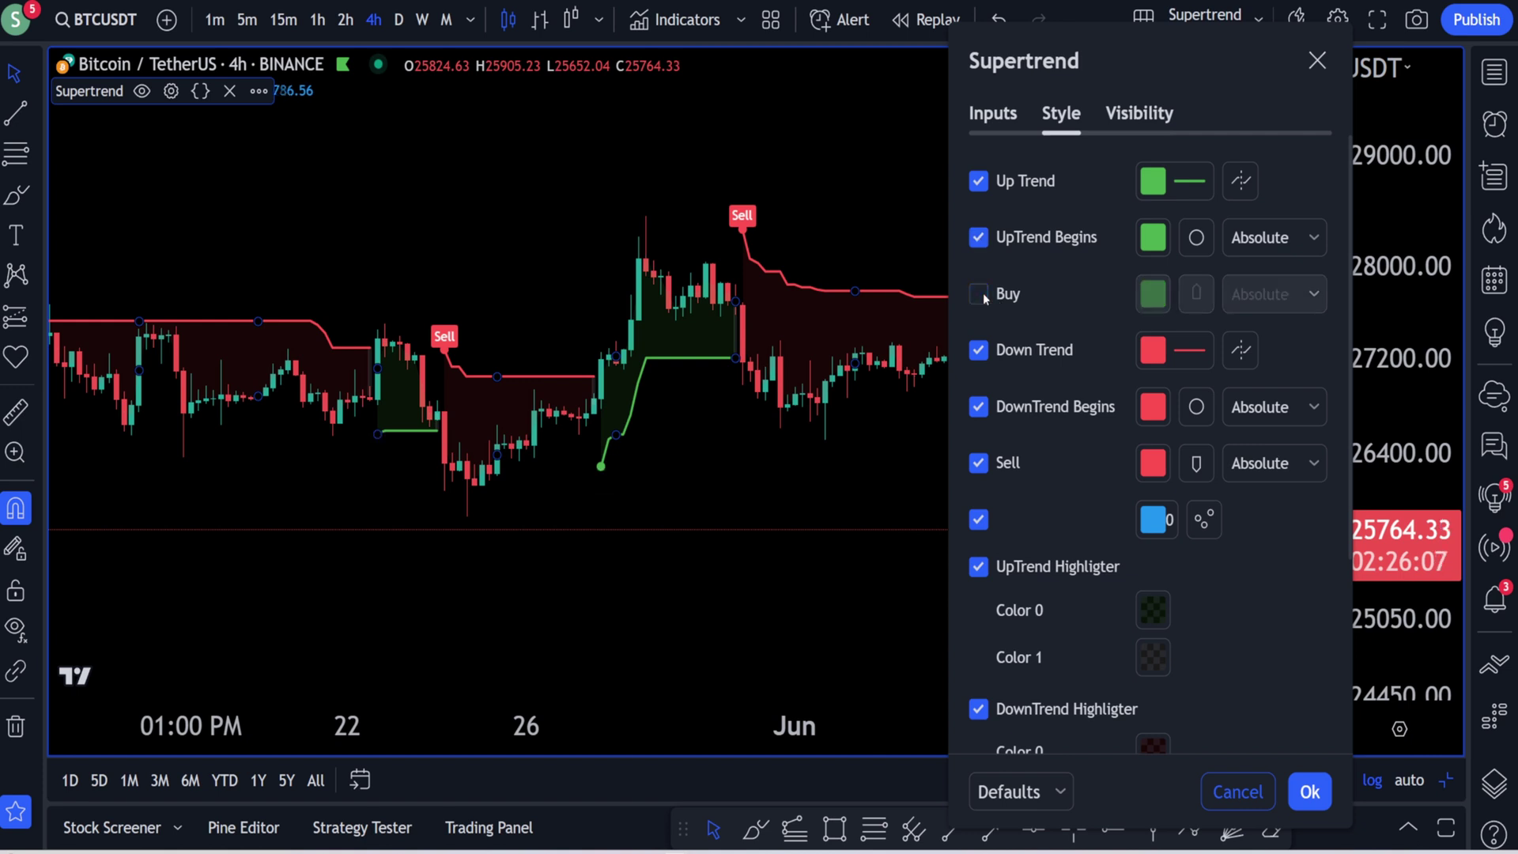
click(980, 295)
click(979, 349)
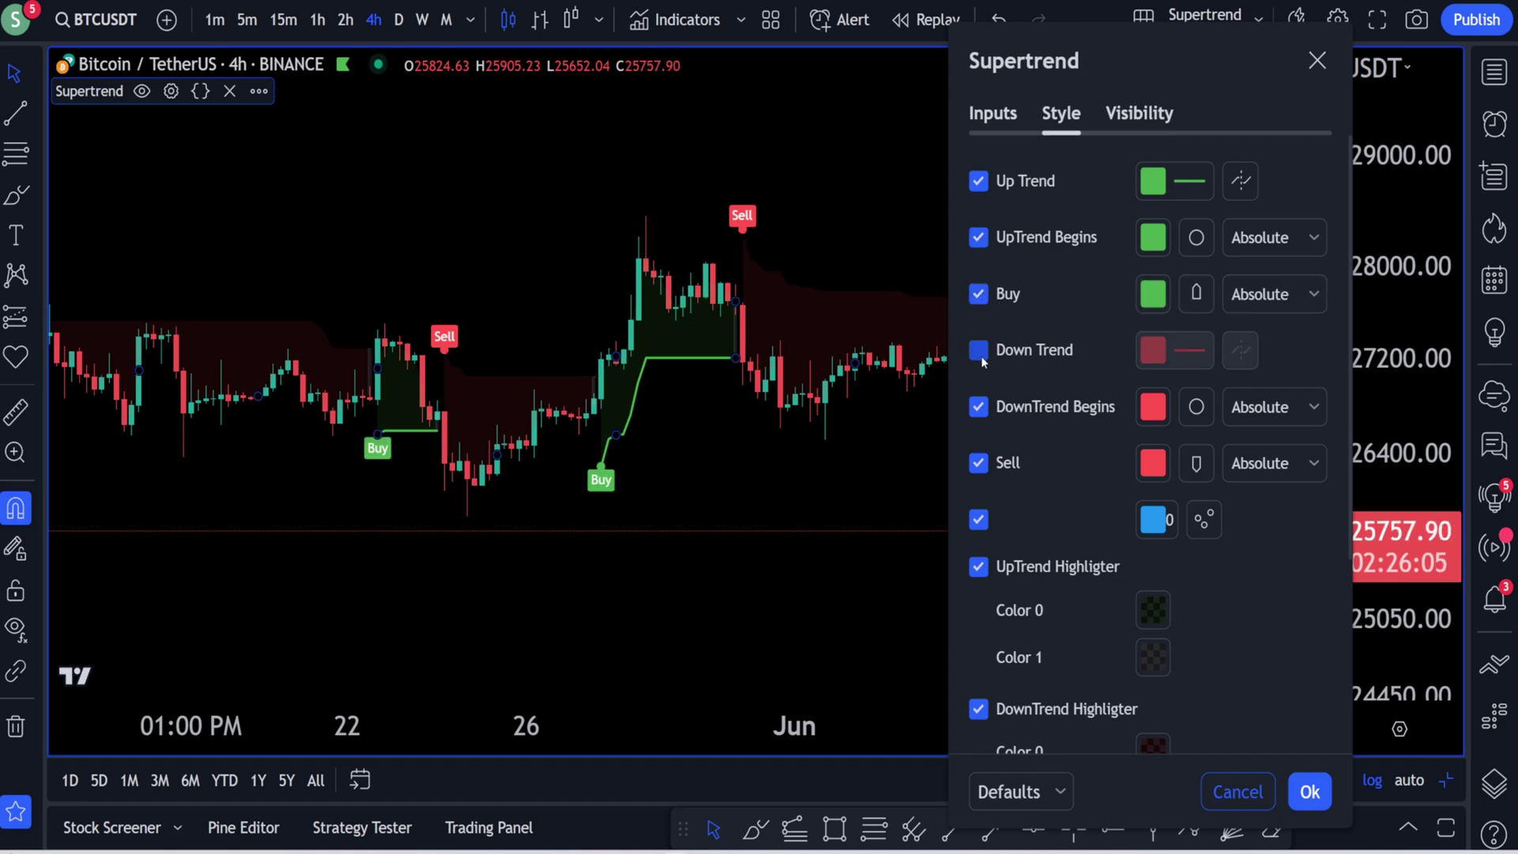
click(979, 349)
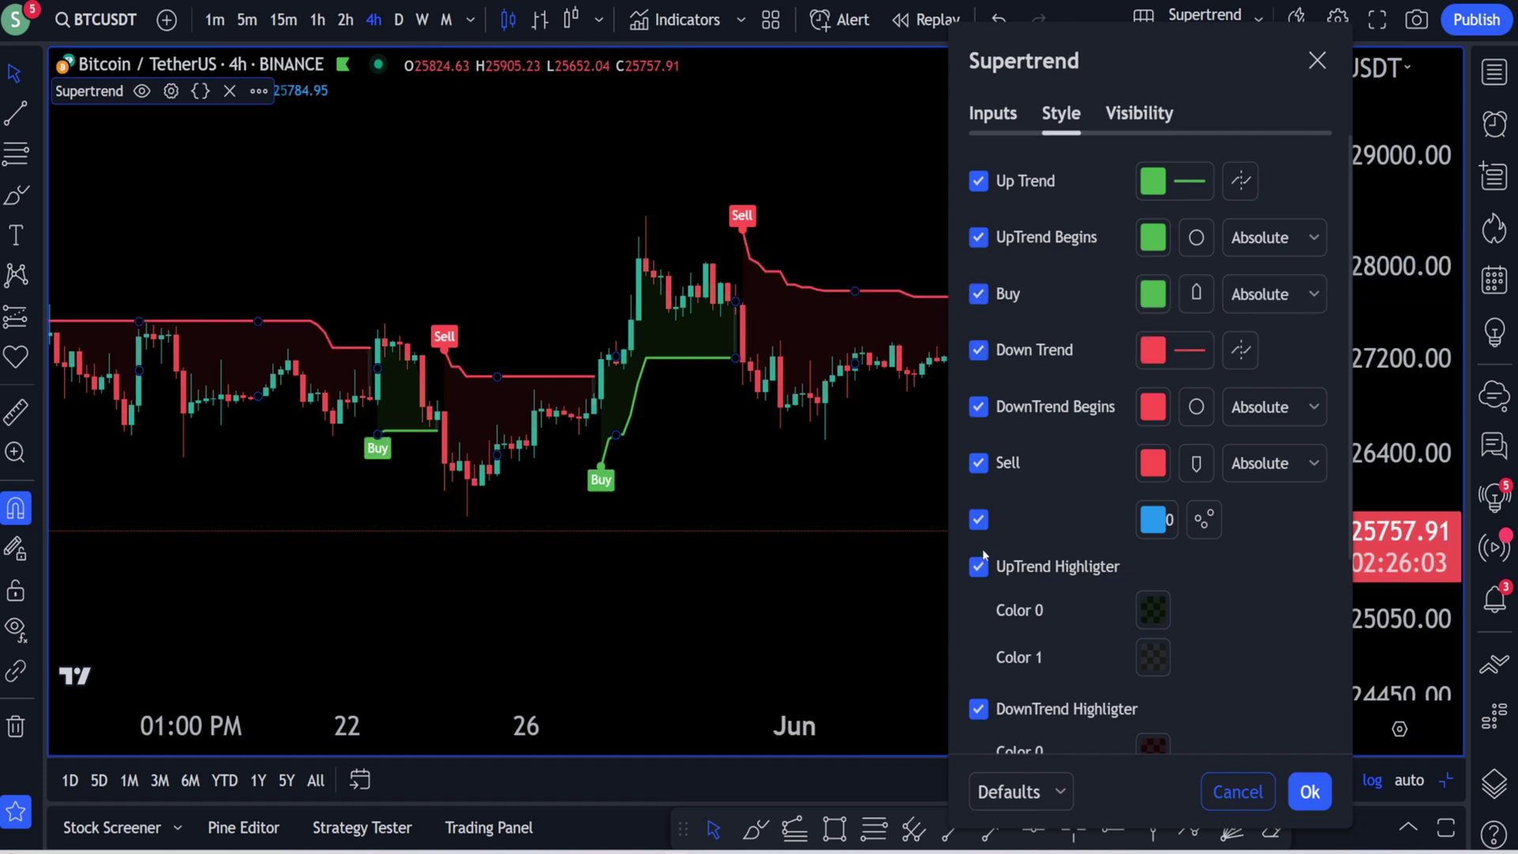
scroll(984, 556, down, 2)
click(978, 455)
click(978, 455)
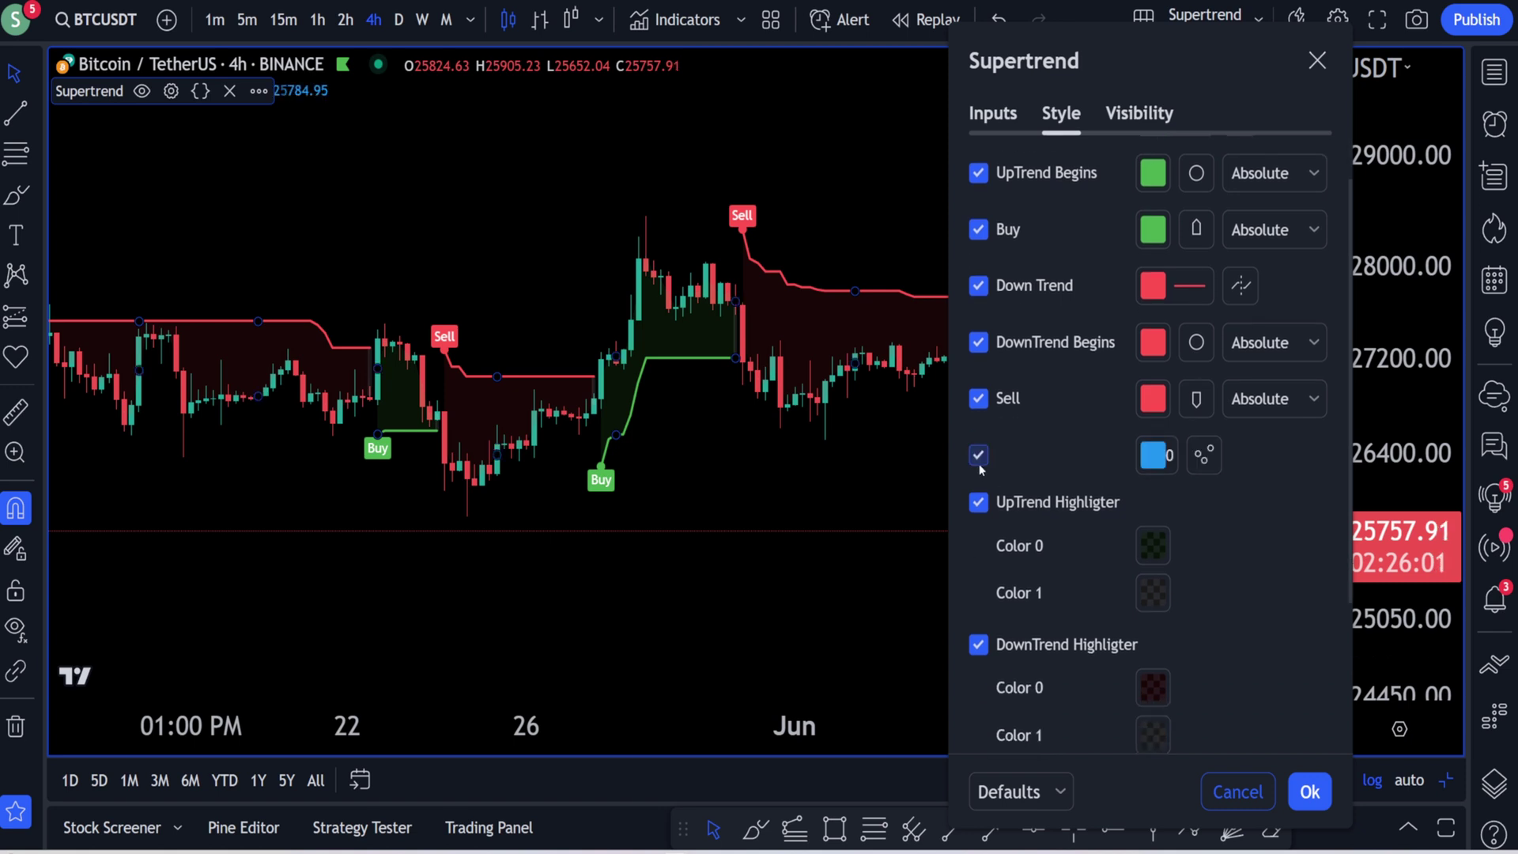
- Hide the UpTrend and DownTrend highlighters of the Supertrend
scroll(1274, 528, down, 3)
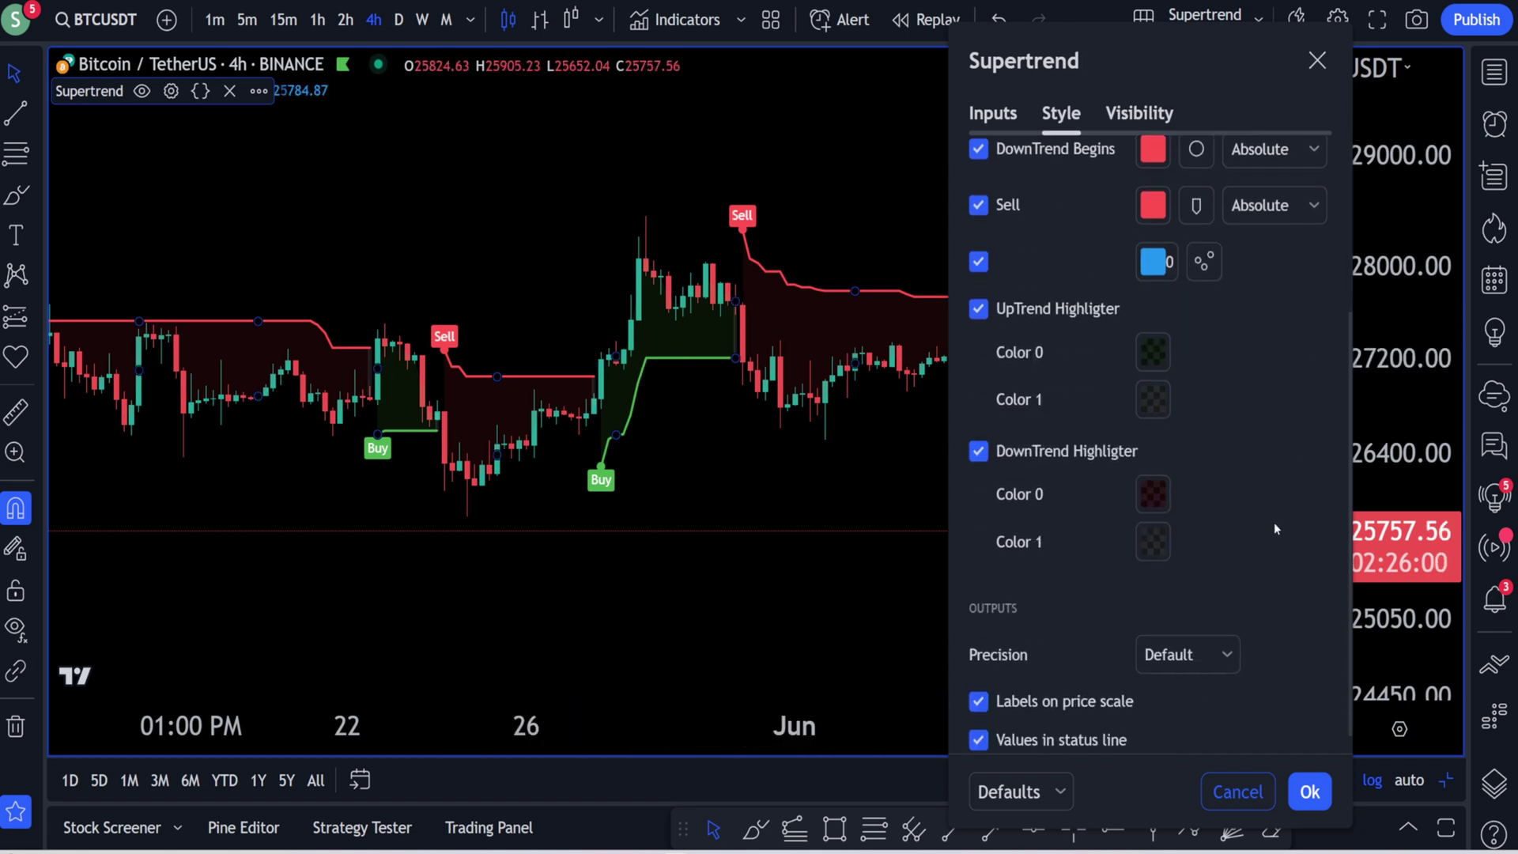
click(974, 315)
click(978, 451)
- Hide both trend lines and both trend-start markers, and review the chart with only the Buy and Sell labels
scroll(981, 380, up, 4)
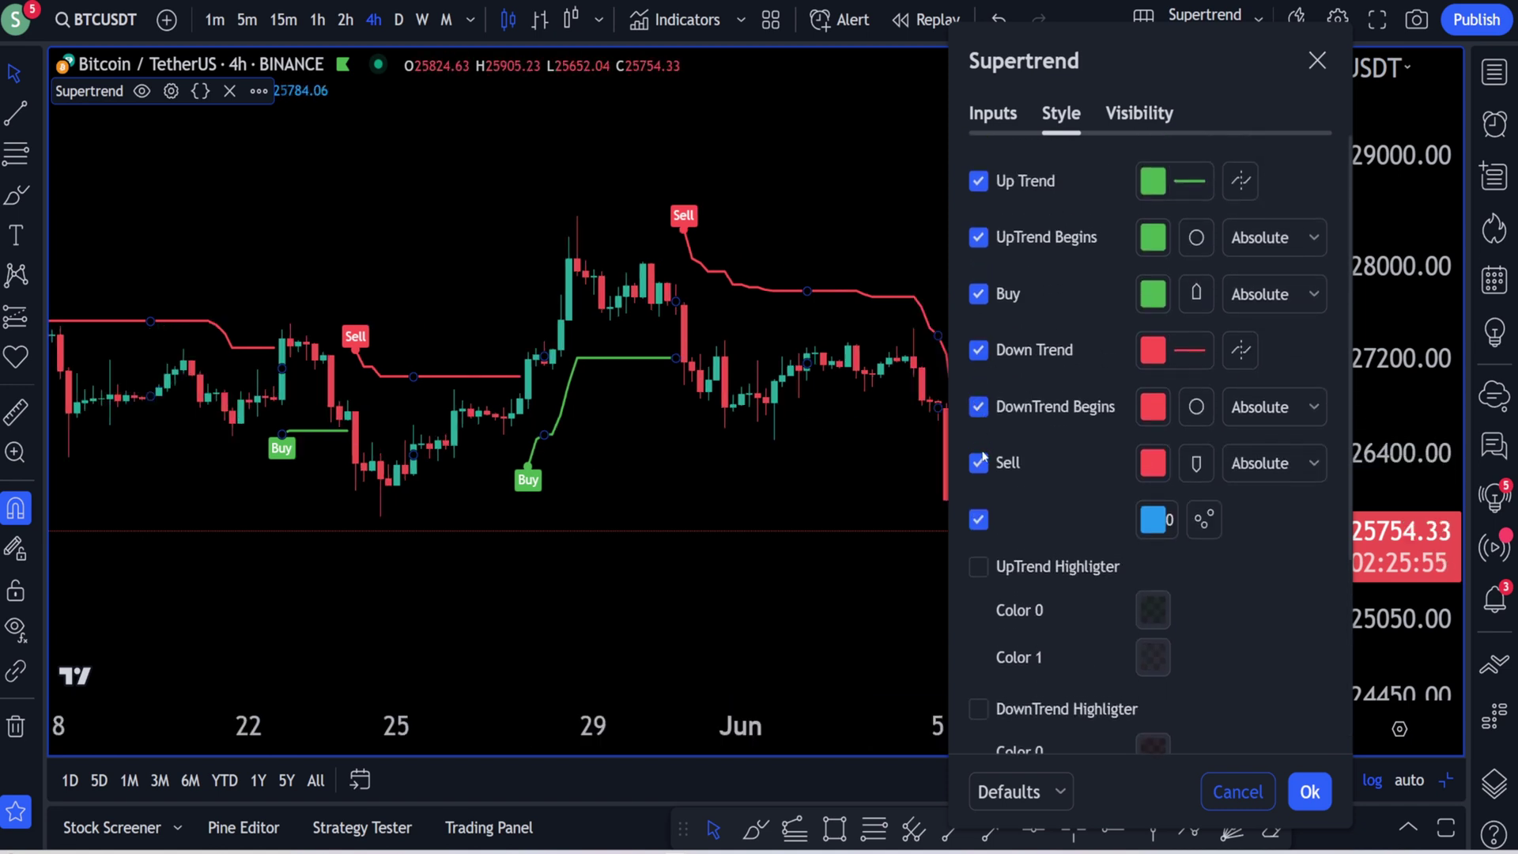
click(978, 407)
click(978, 349)
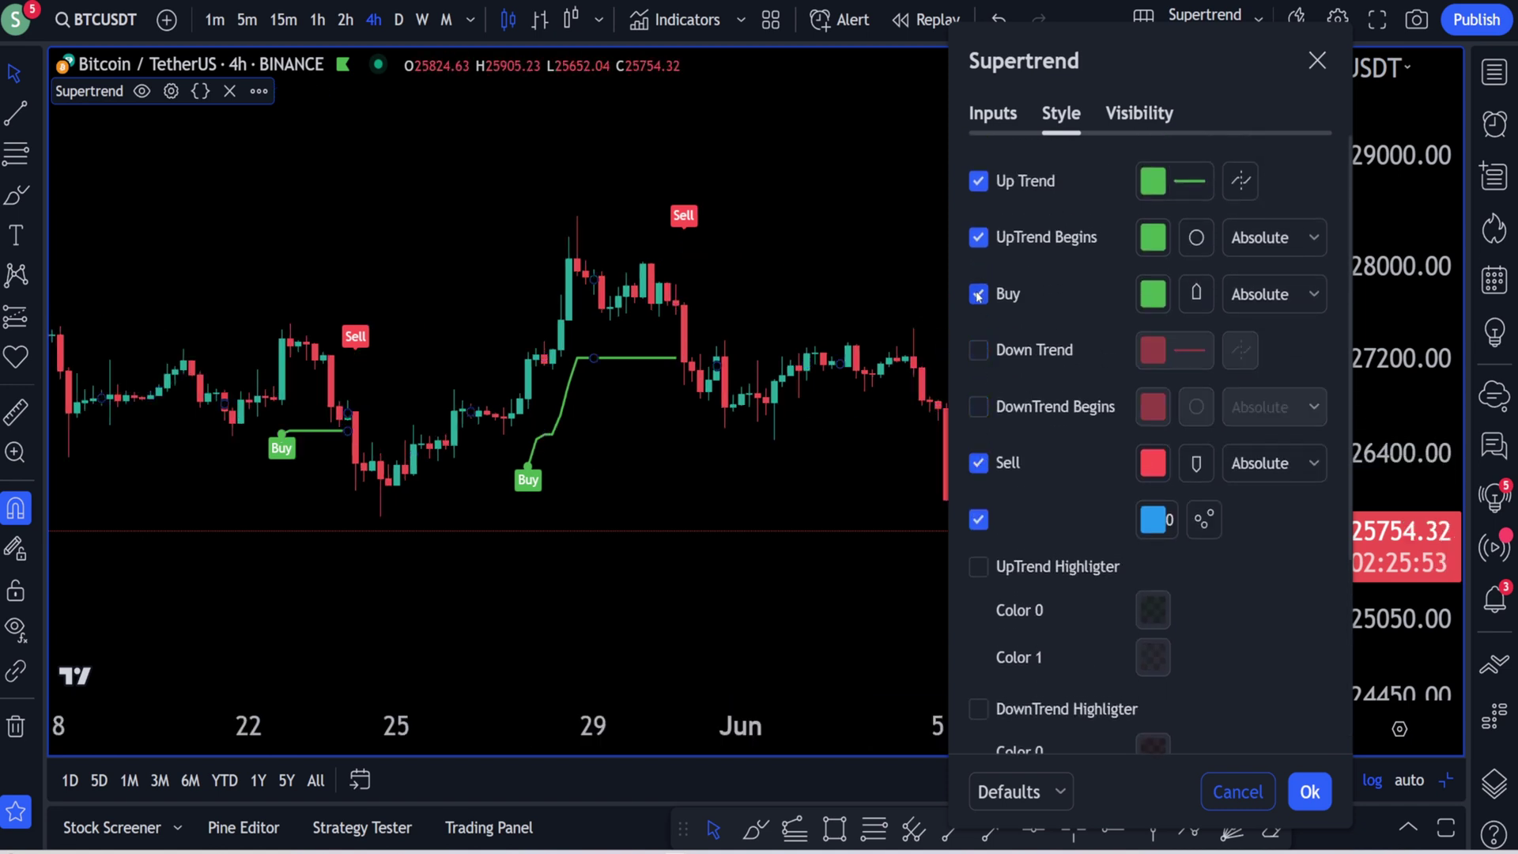
click(979, 239)
click(979, 182)
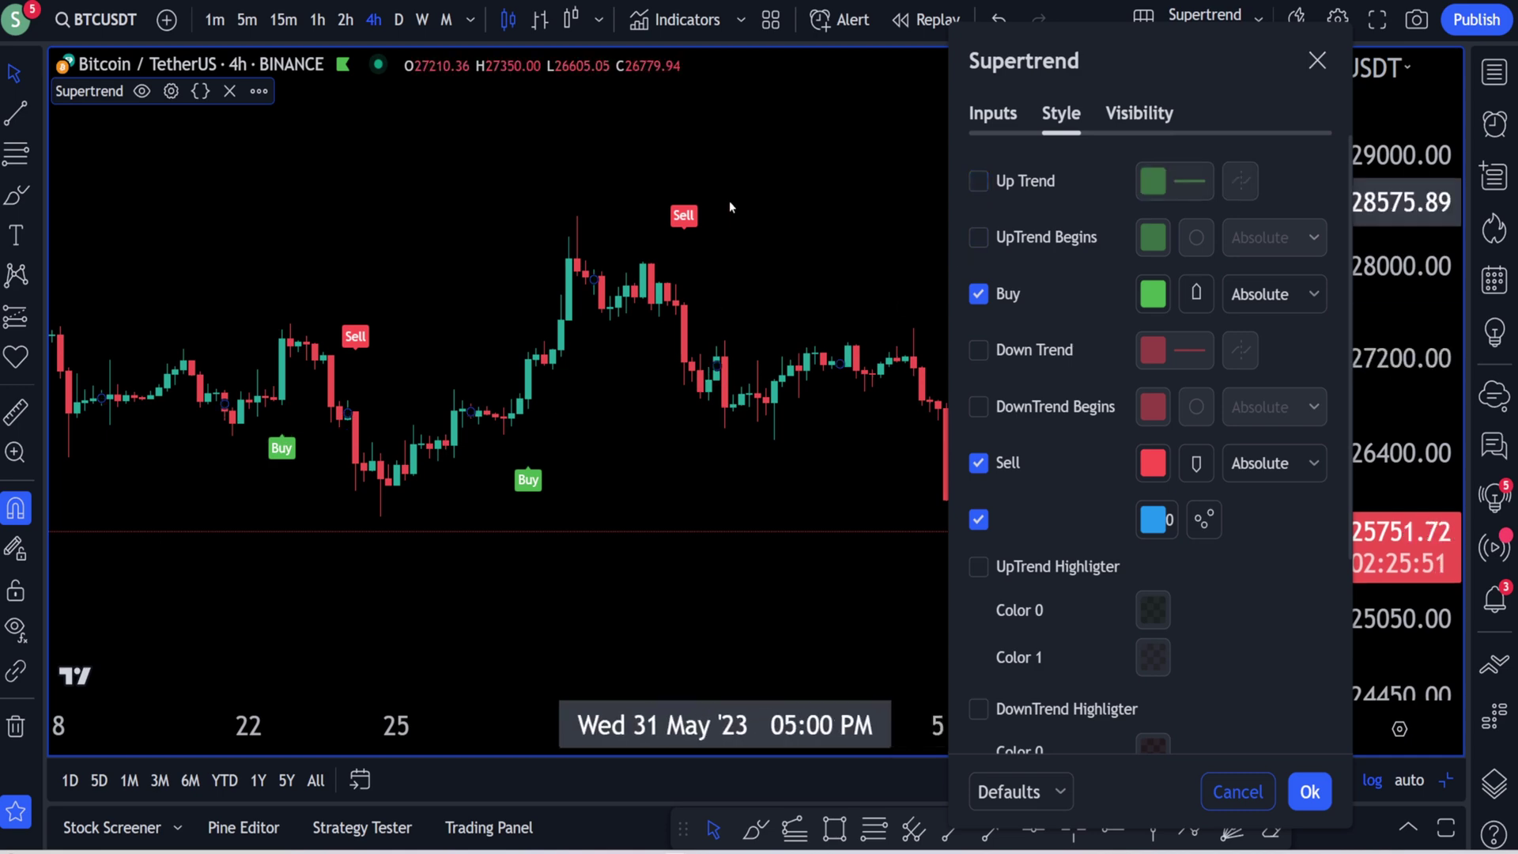
drag(475, 301, 647, 323)
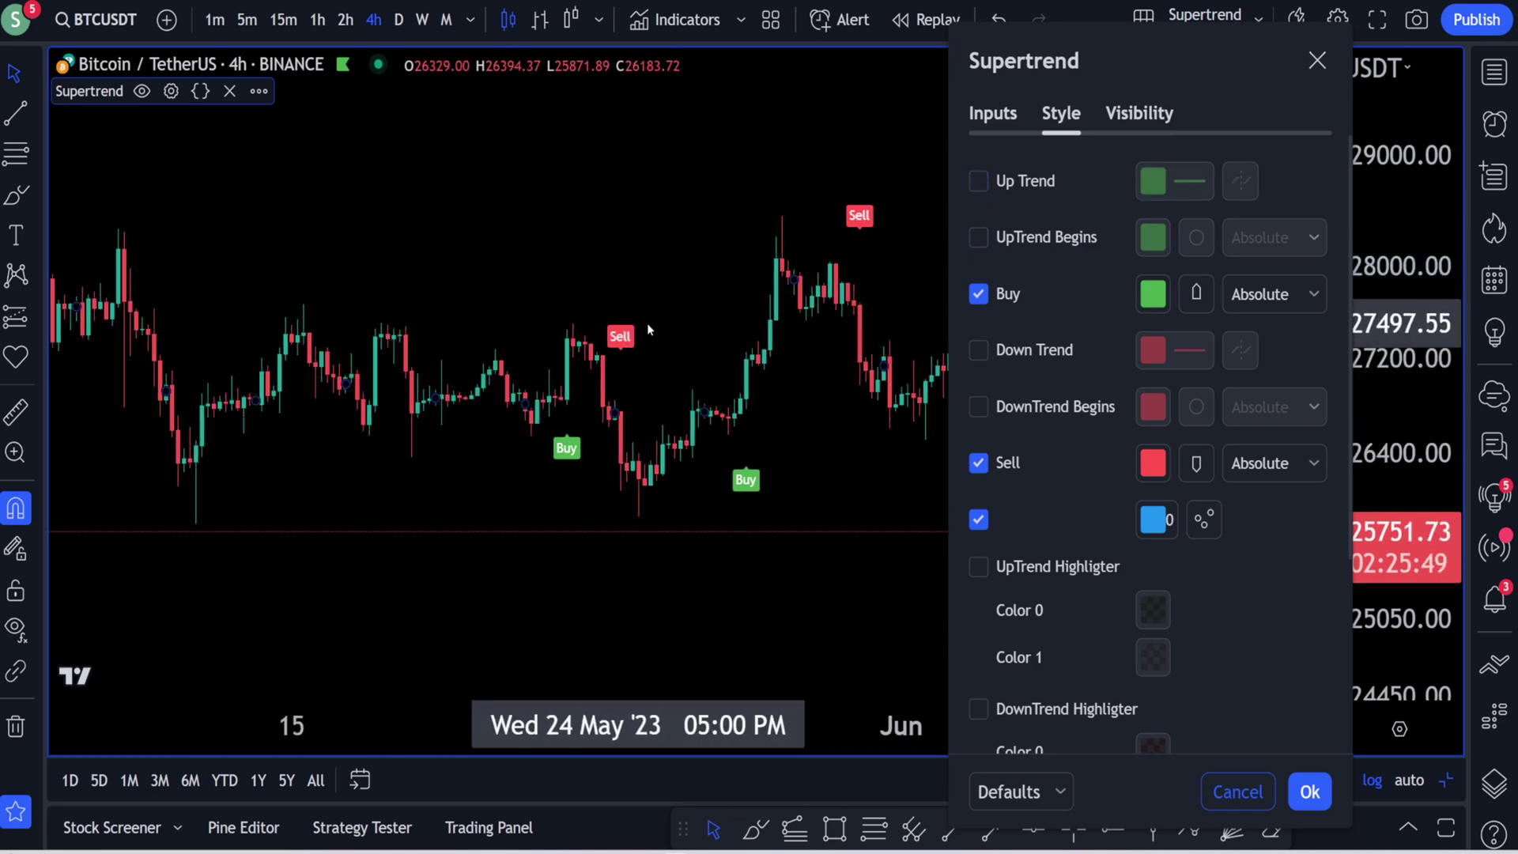
scroll(796, 419, up, 2)
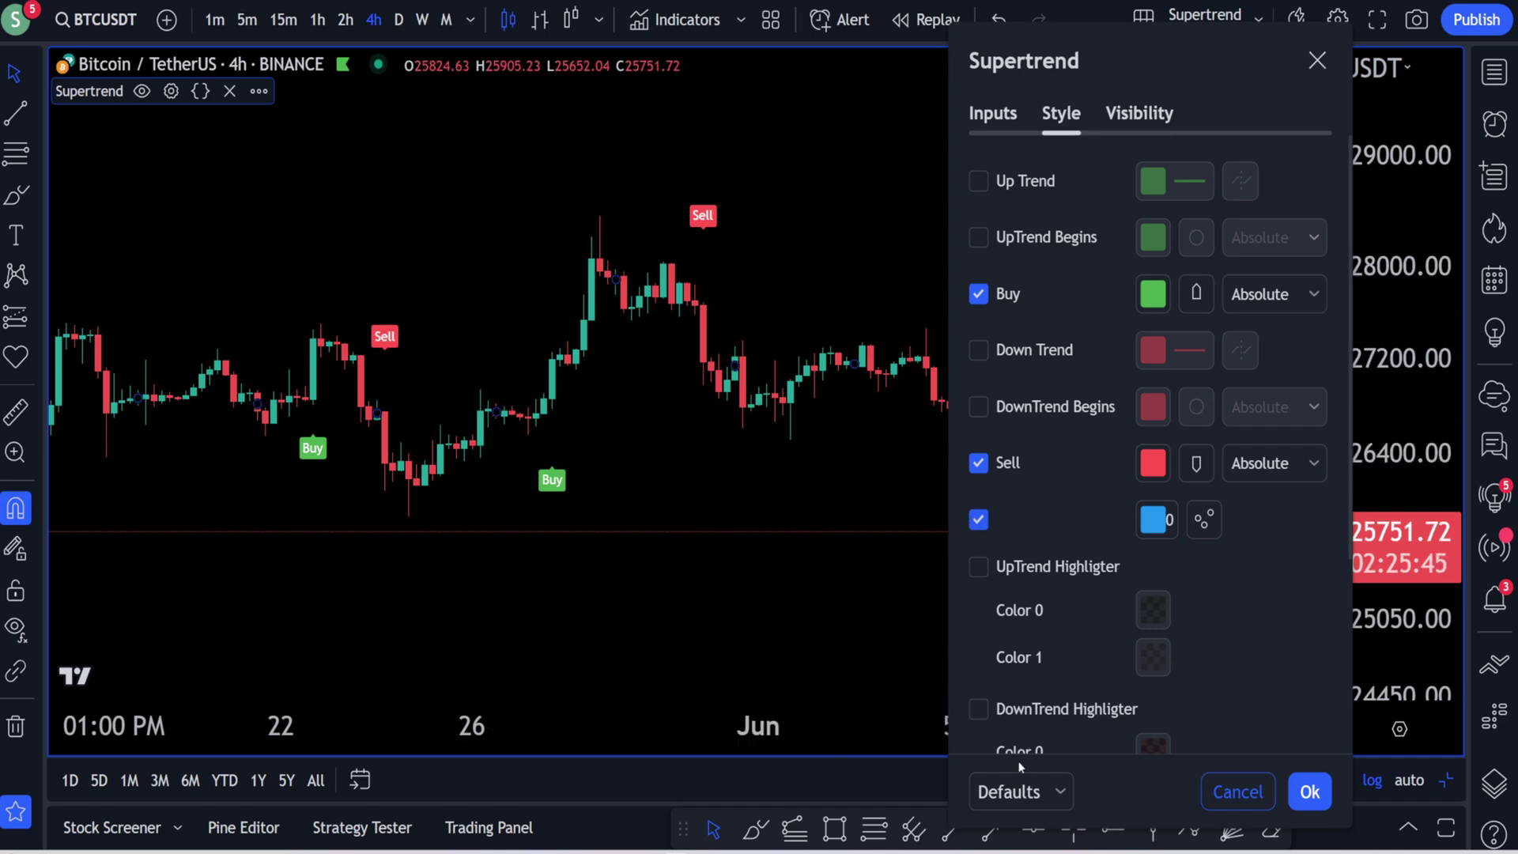
- Reset the Supertrend style to its defaults, check the output options, and accept the settings
click(1020, 791)
click(1043, 794)
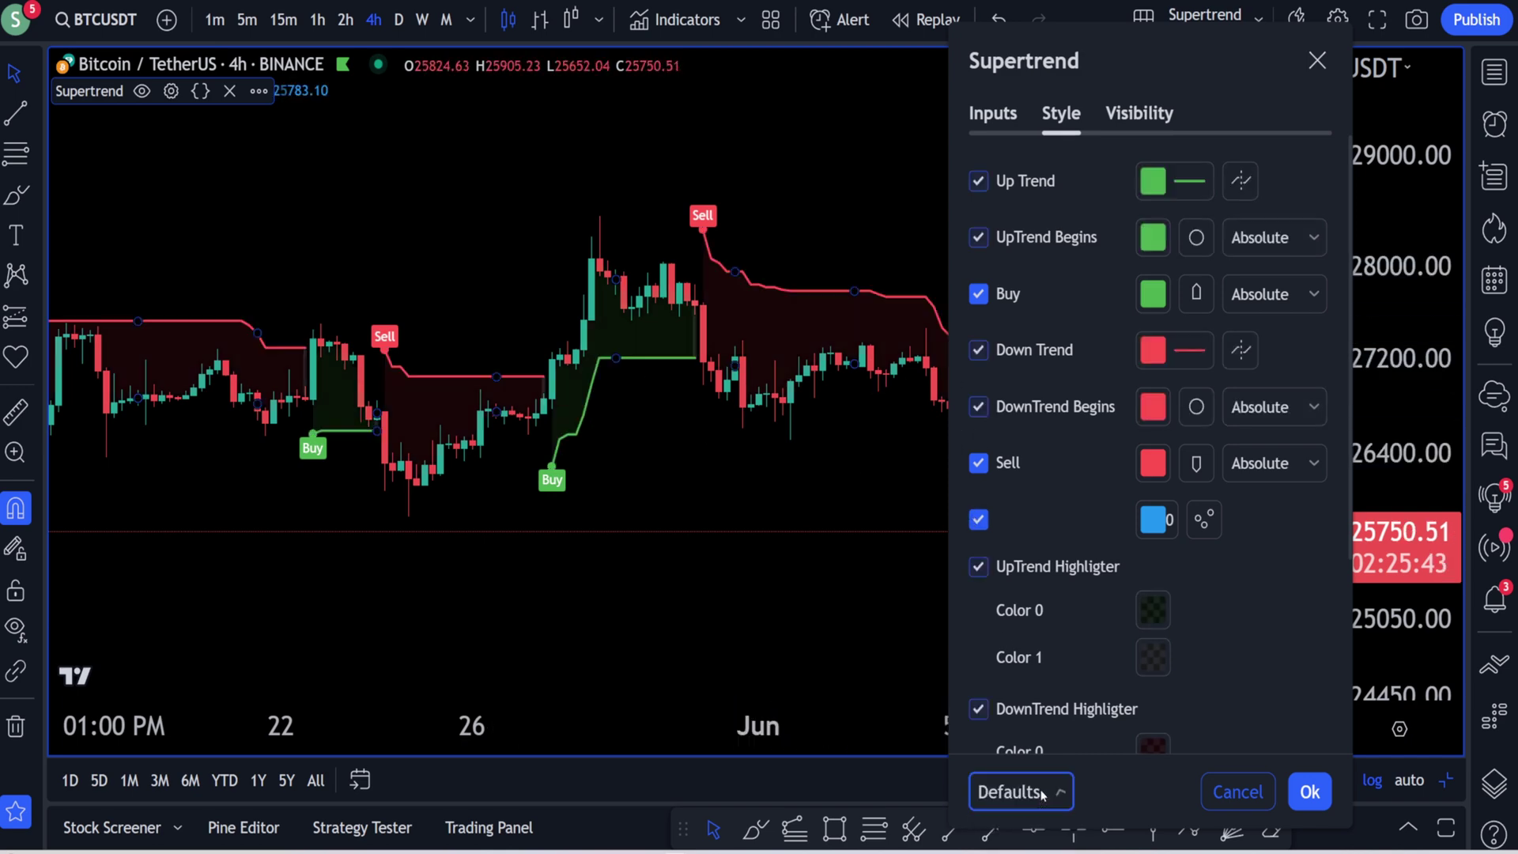
scroll(1265, 640, down, 4)
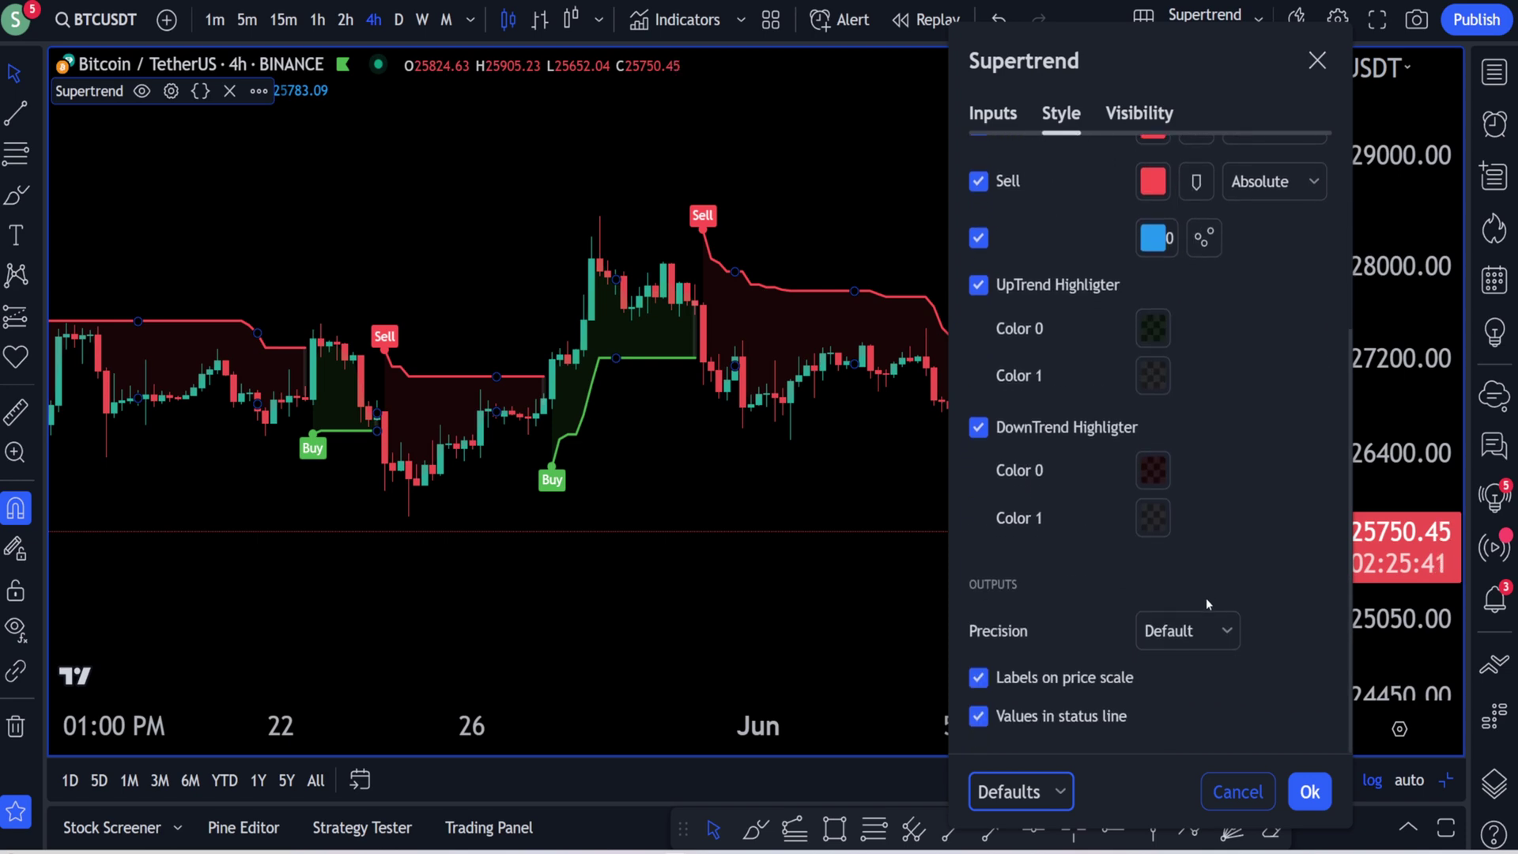
click(1309, 791)
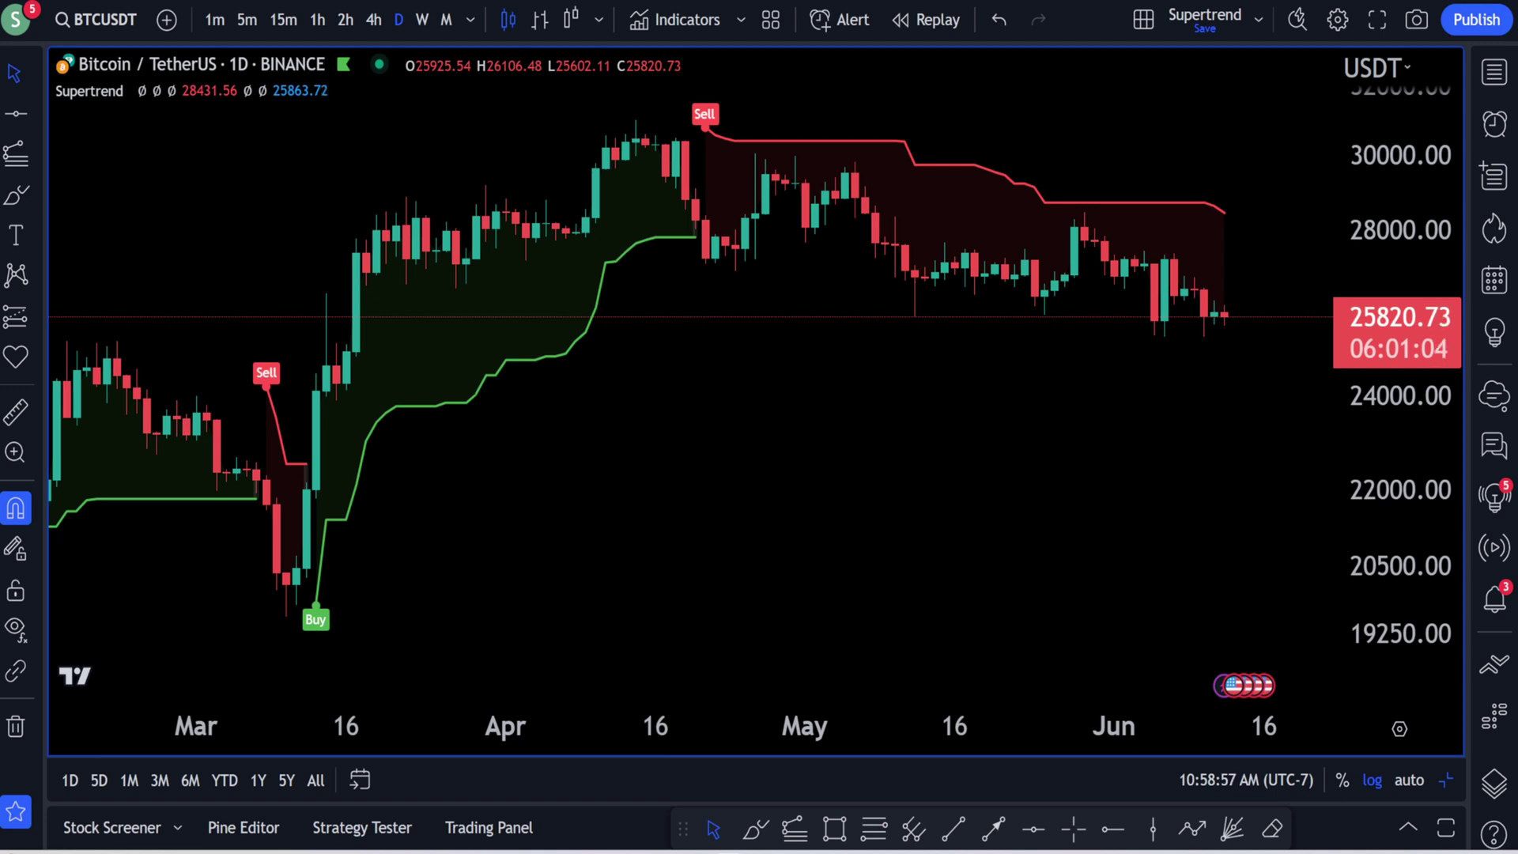
- Switch the BTCUSDT chart to the 5-minute timeframe with automatic price scaling and show the 12 June signals
click(246, 20)
click(1407, 780)
scroll(1152, 542, down, 2)
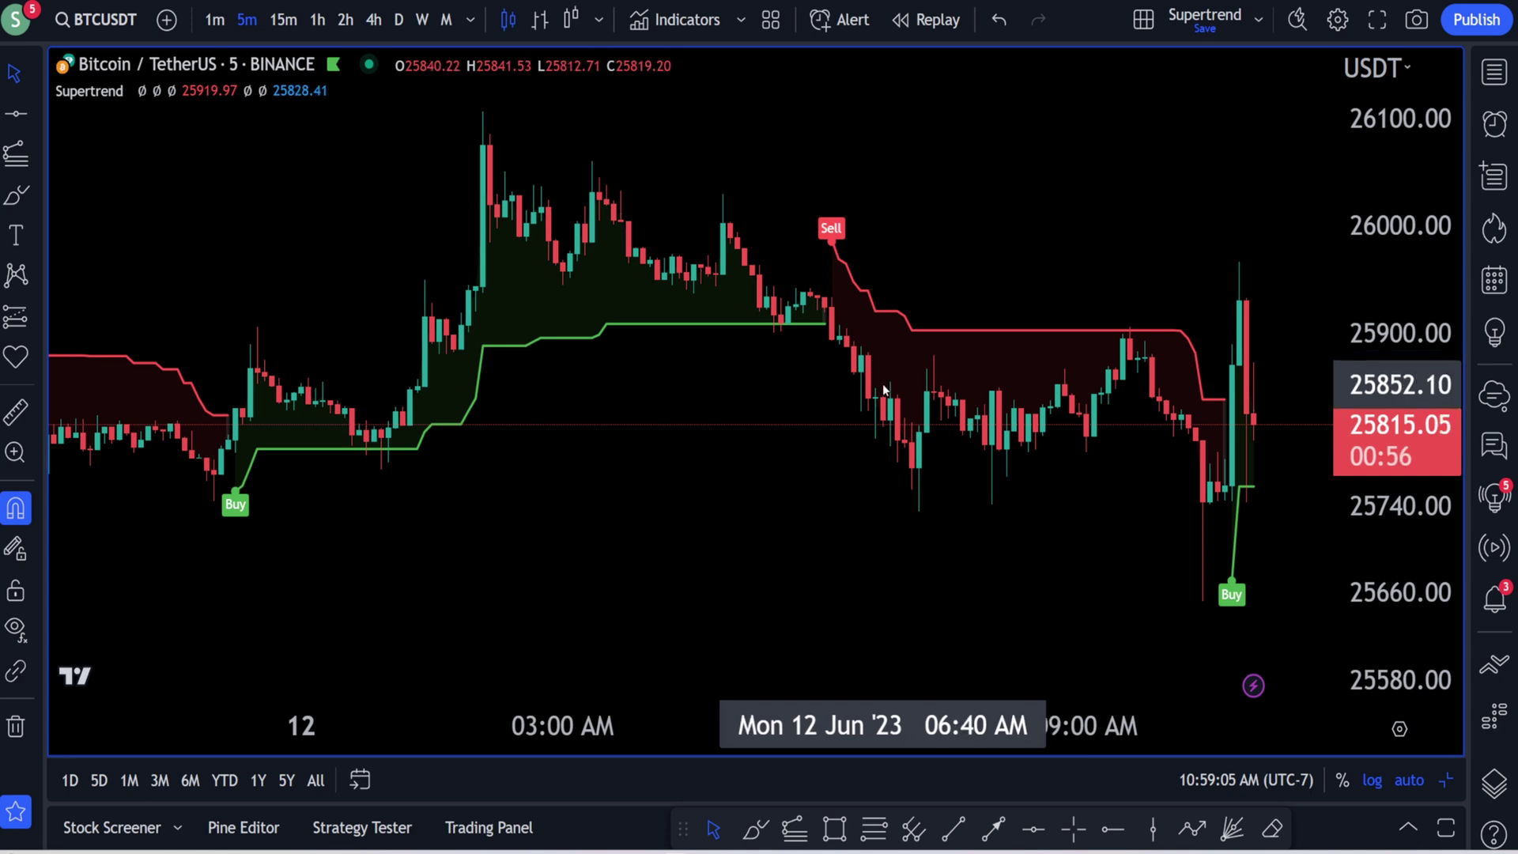
drag(679, 472, 710, 472)
- Measure the price drop from the candle at the 12 June Sell signal down to the following low
click(19, 415)
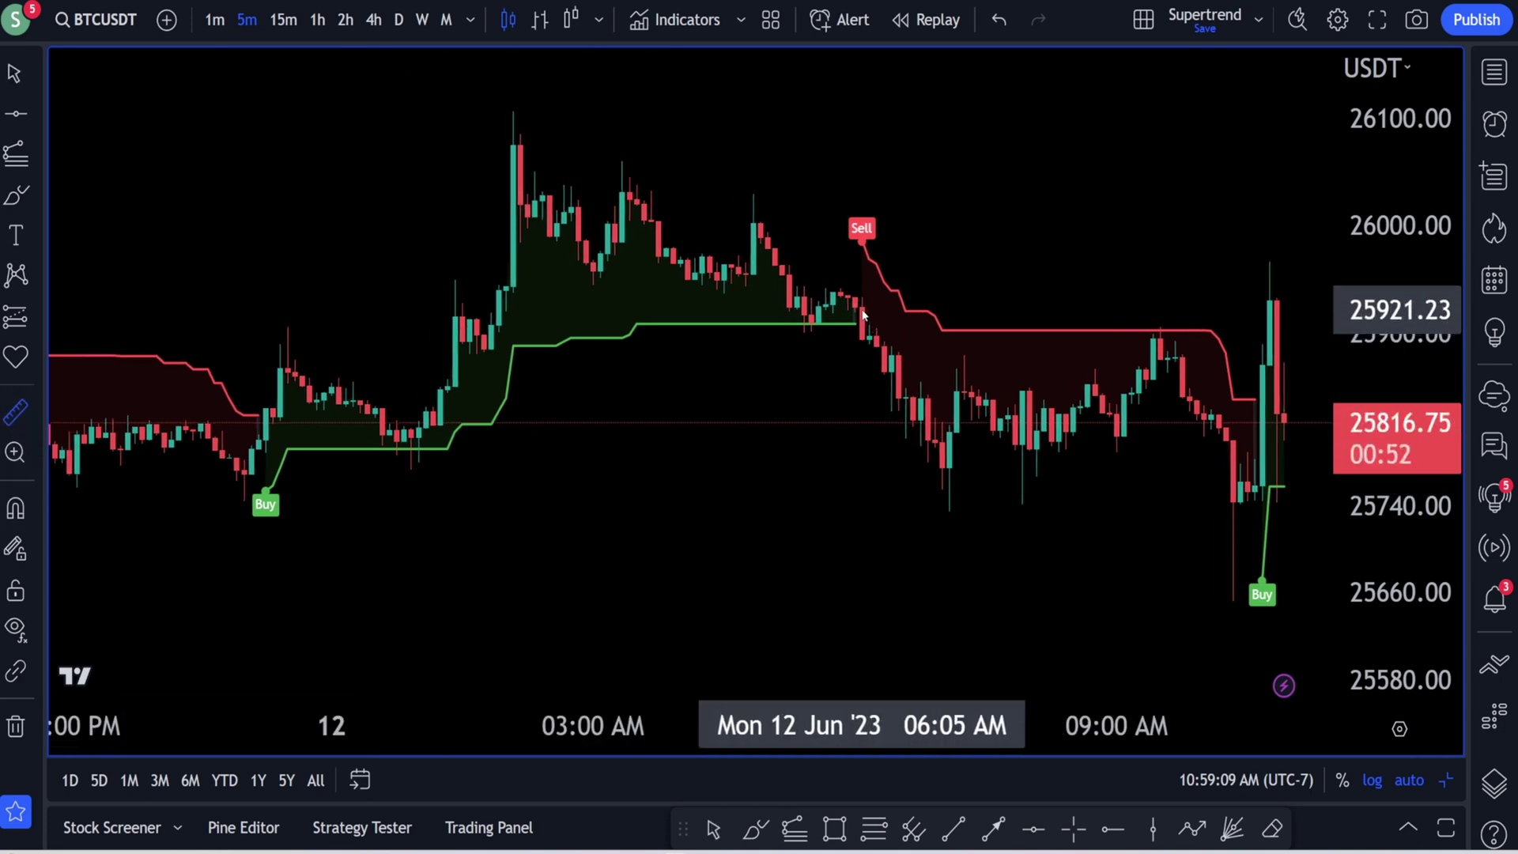
click(877, 320)
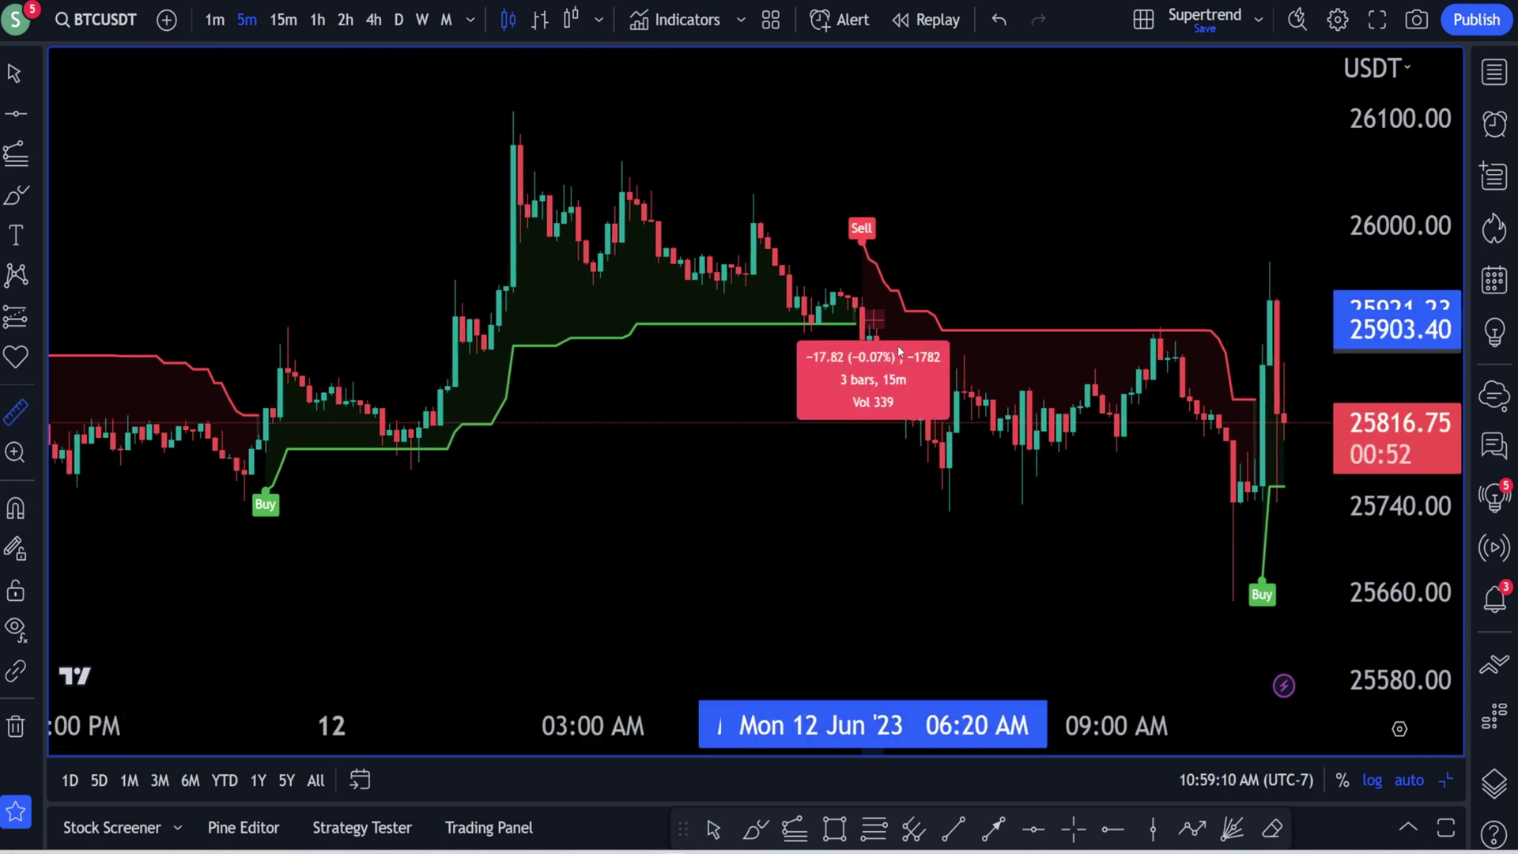
click(950, 525)
- Review the earlier 5-minute Supertrend buy and sell signals of 11 June
drag(632, 473, 1216, 460)
scroll(1216, 460, down, 1)
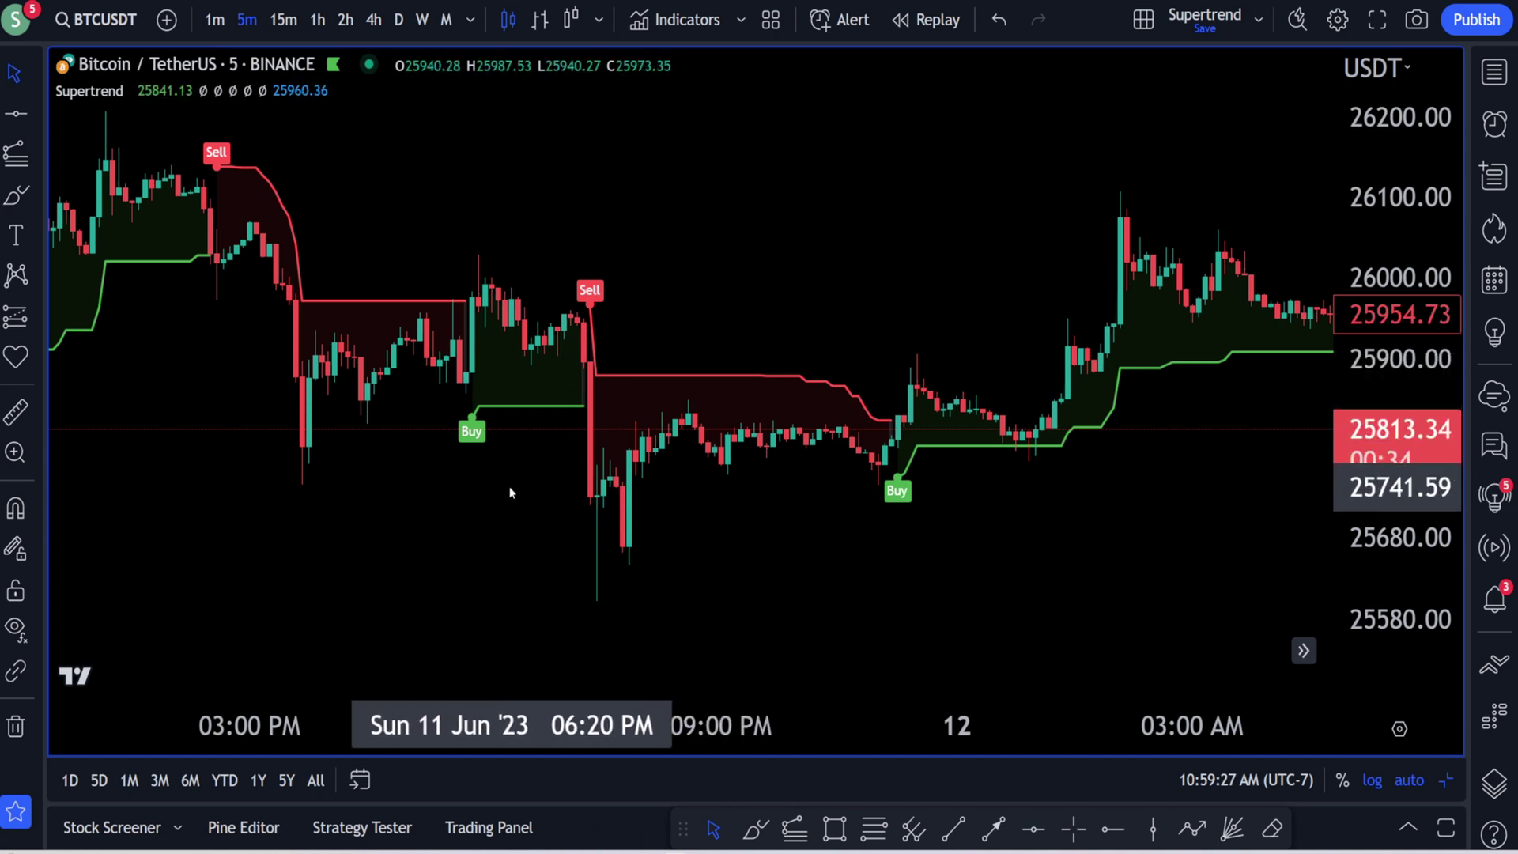
drag(544, 506, 679, 528)
drag(800, 371, 753, 395)
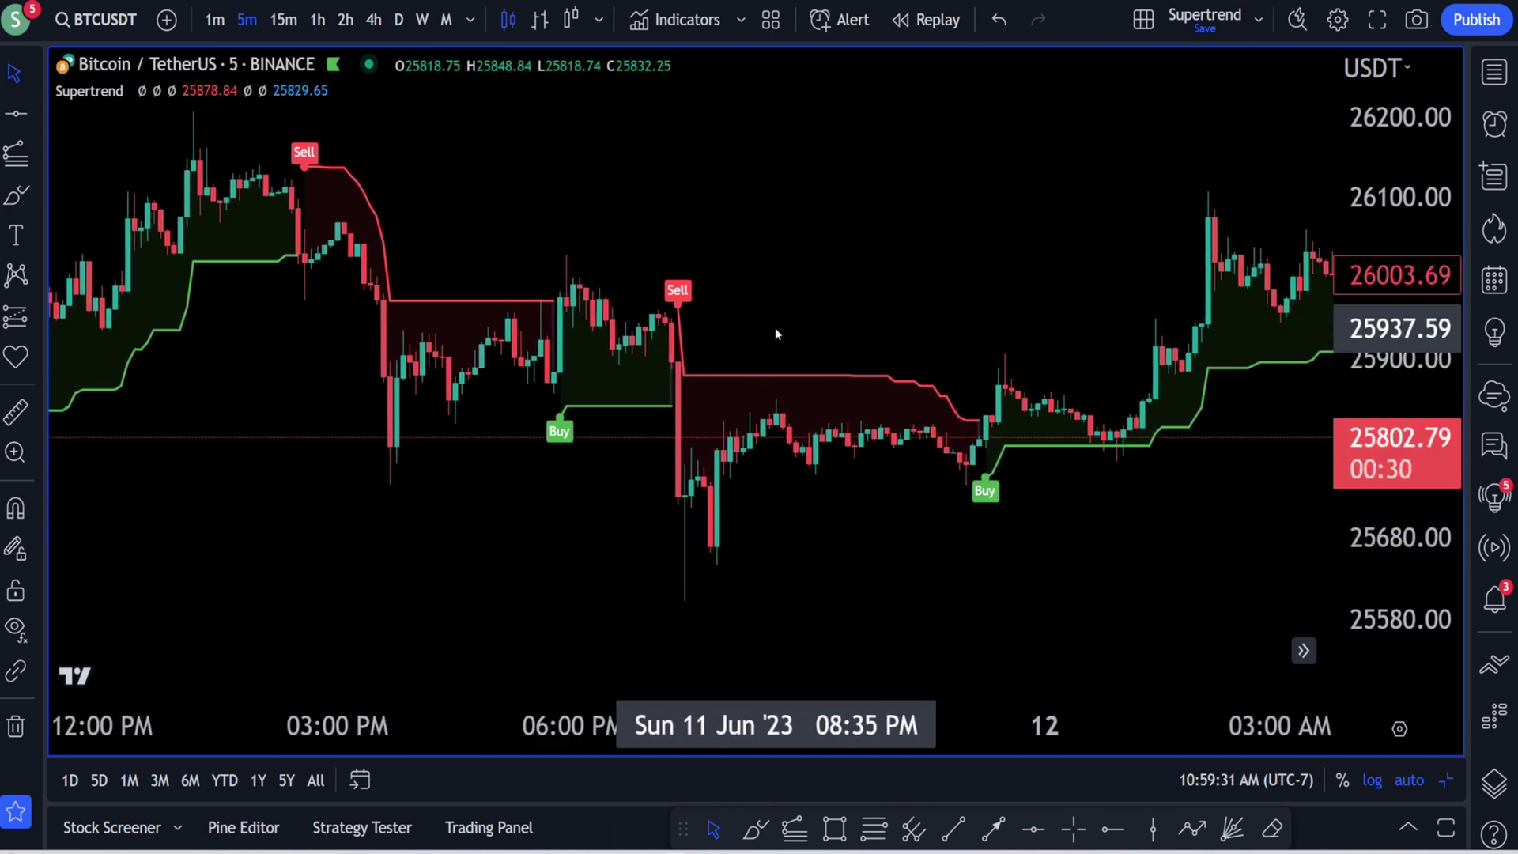
- Look back through the 5-minute Supertrend signals from 11 June to the closely spaced buy and sell signals of 10 June
drag(786, 329, 762, 407)
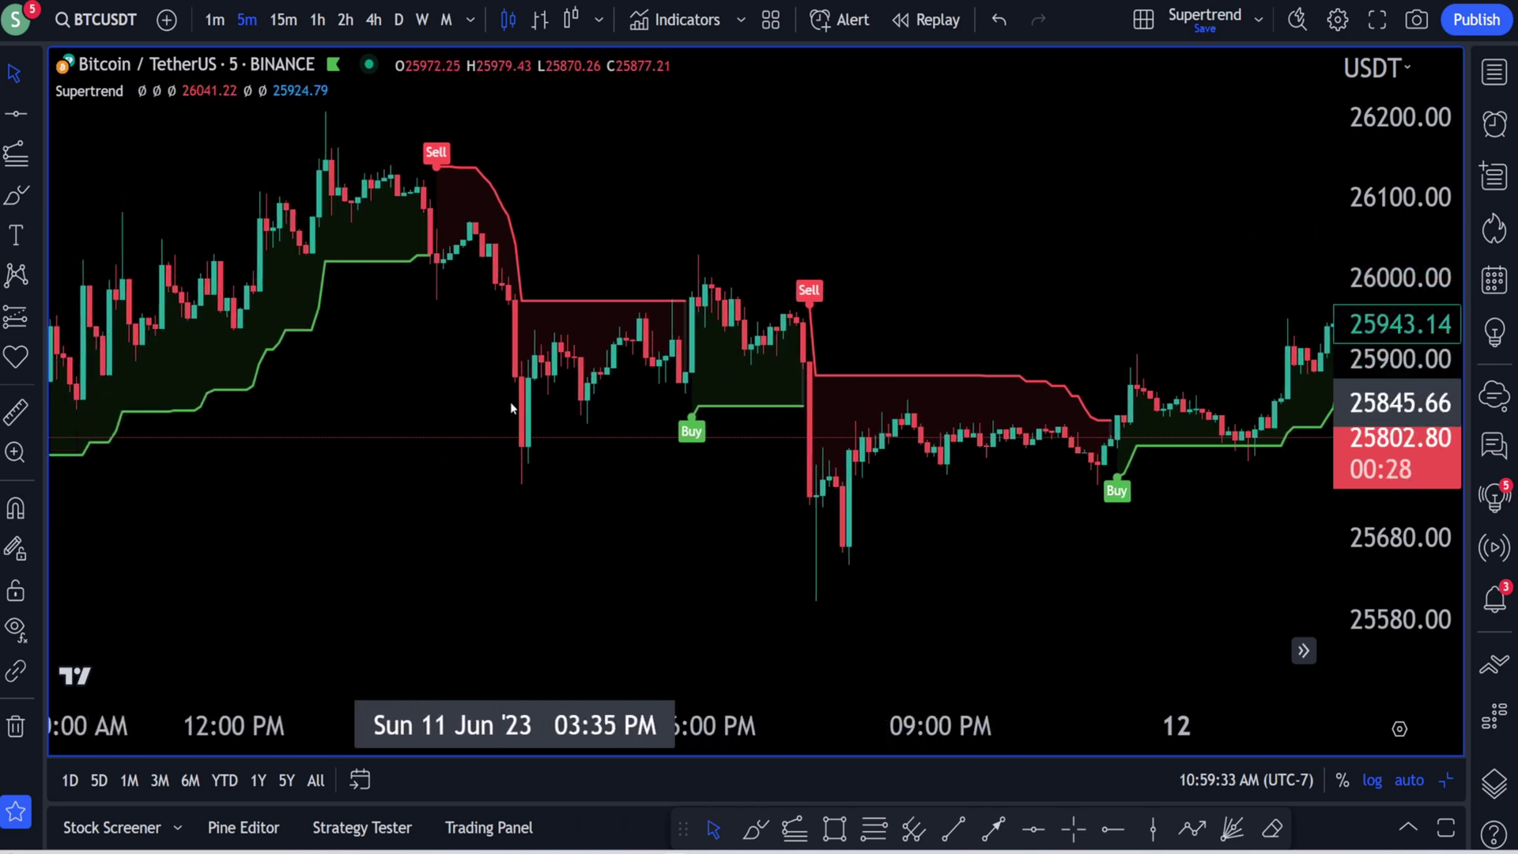
drag(515, 400, 605, 204)
drag(542, 439, 687, 434)
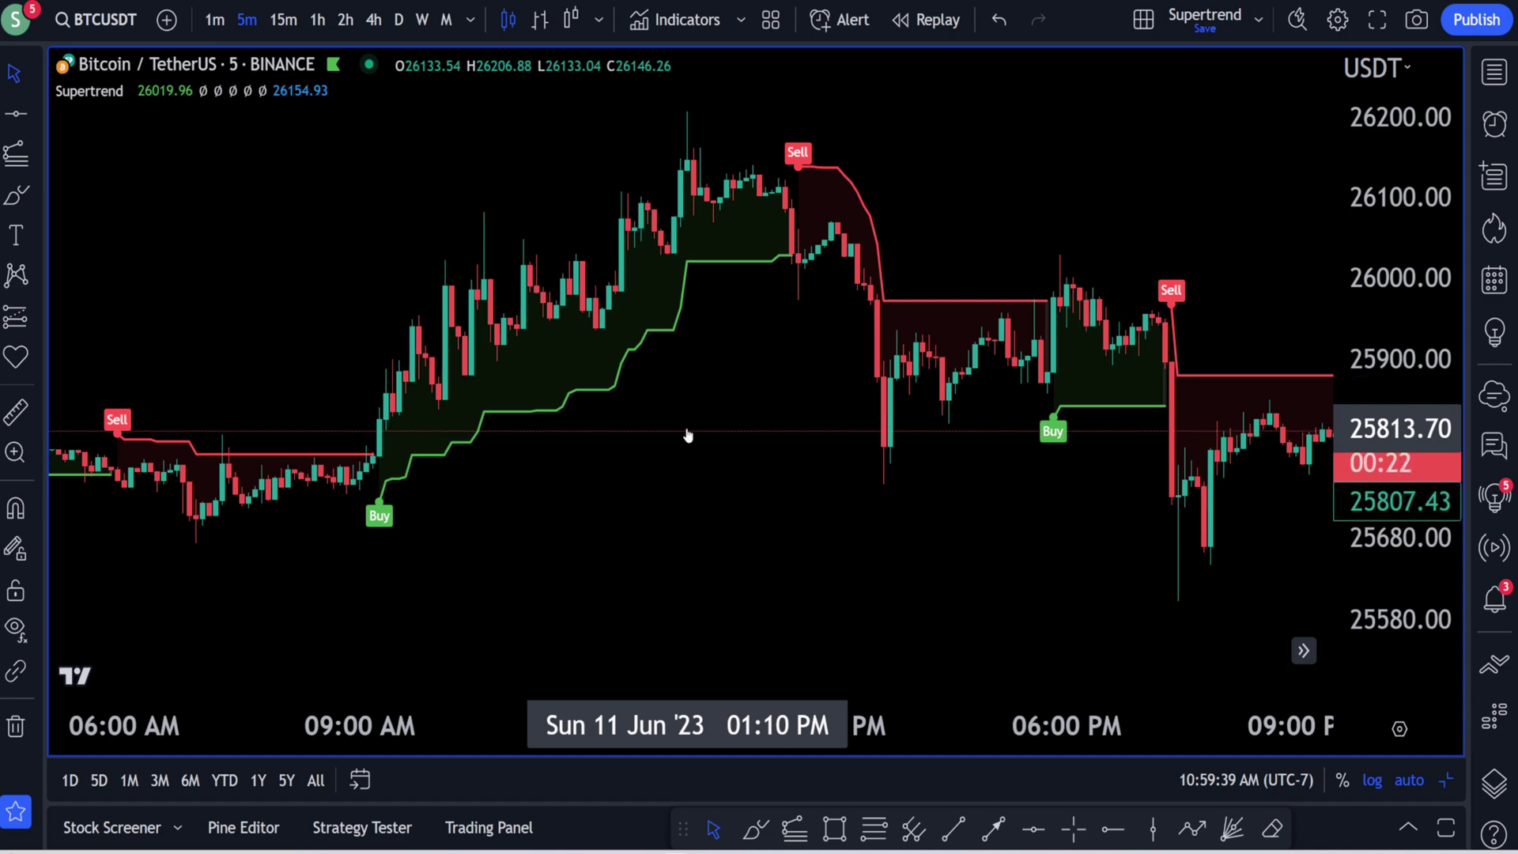
scroll(996, 420, down, 6)
drag(1410, 529, 1410, 467)
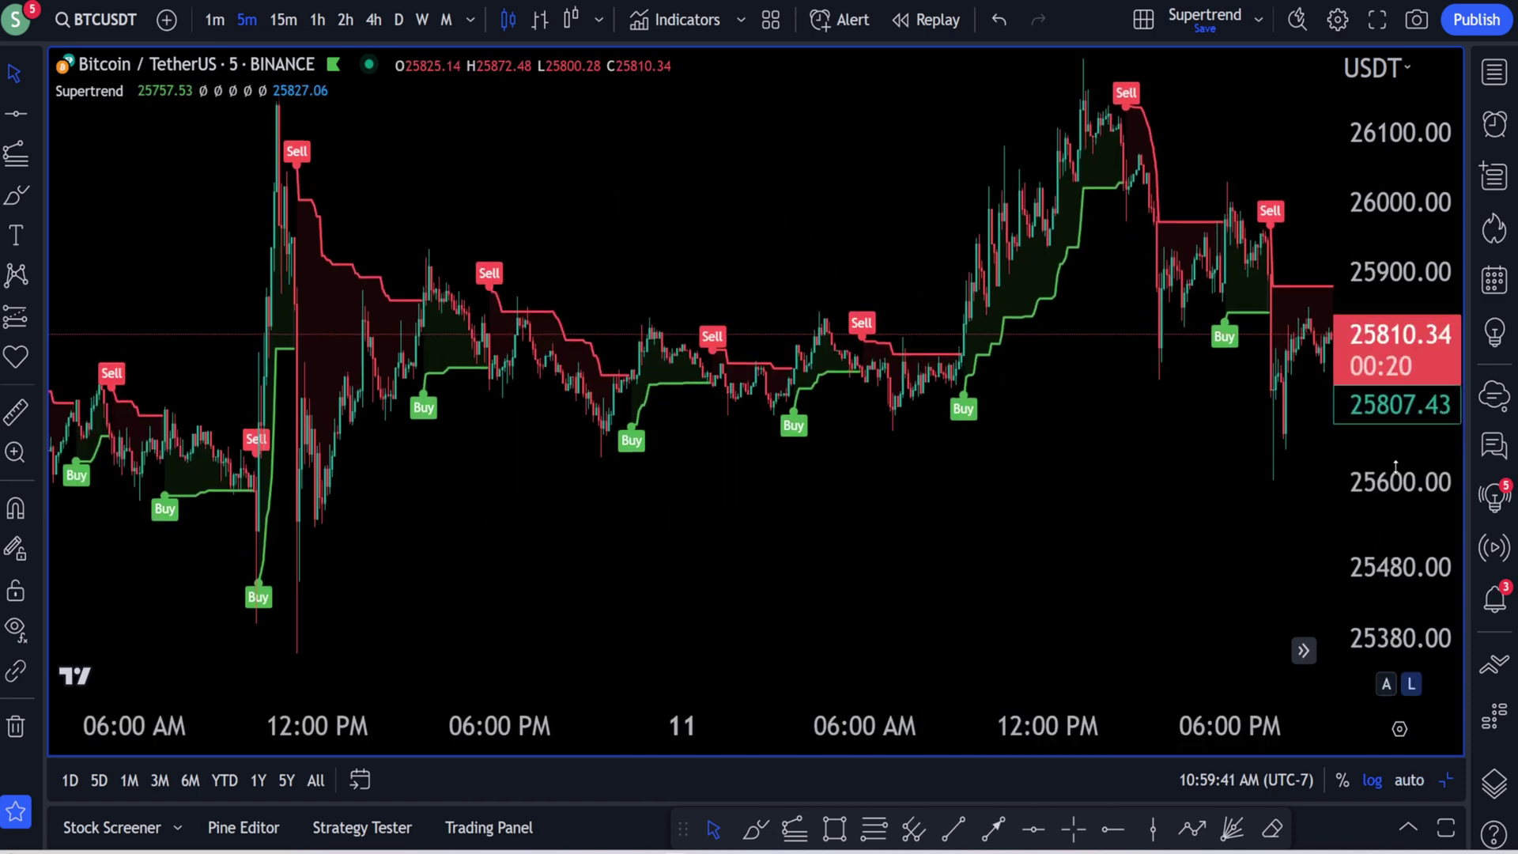
drag(1017, 458, 1025, 525)
scroll(881, 478, up, 3)
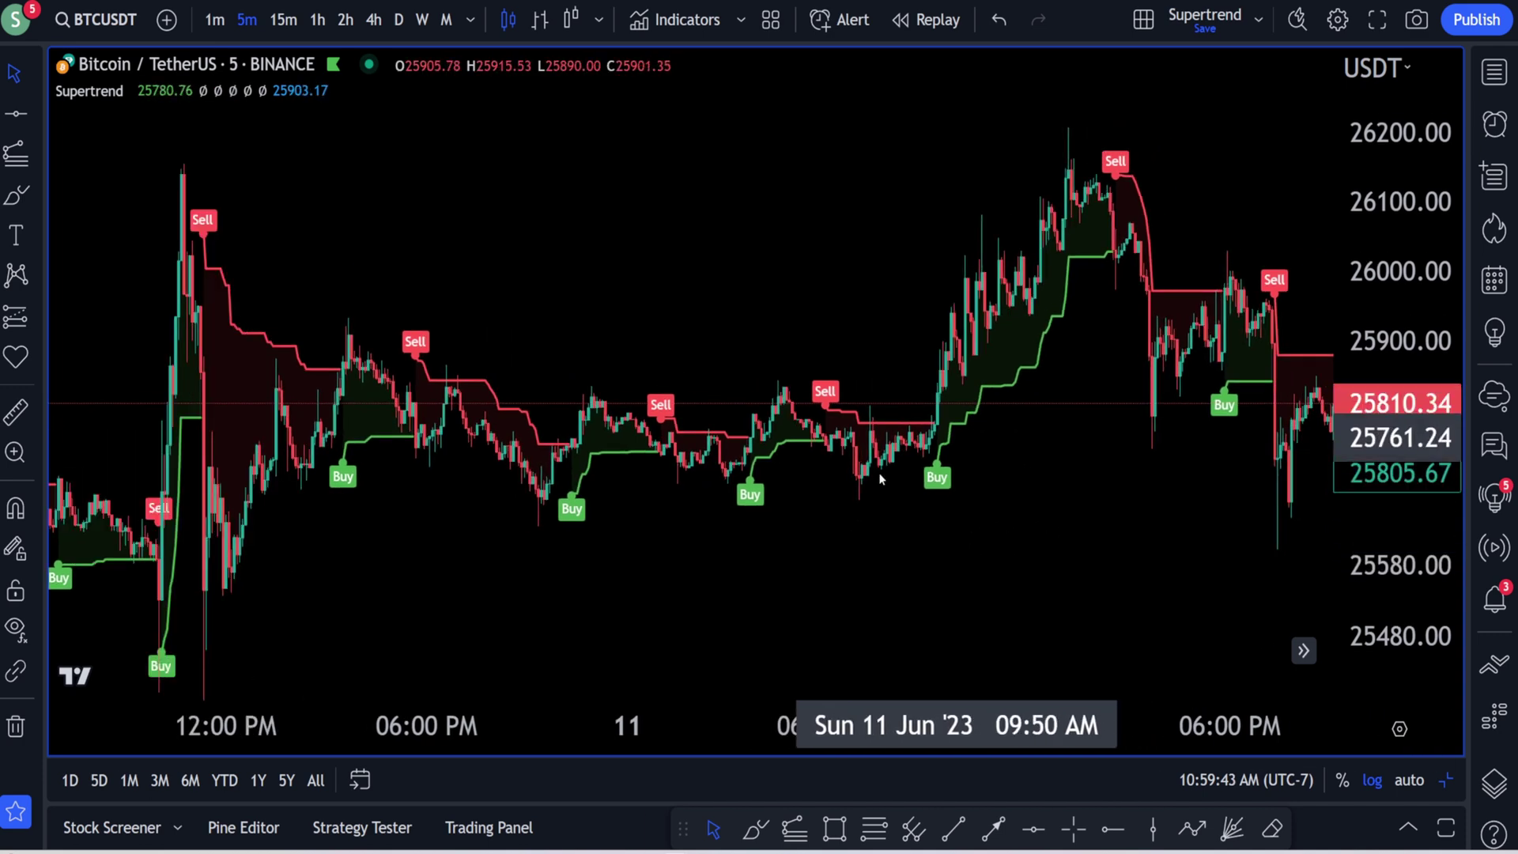
drag(749, 524, 1162, 532)
scroll(743, 551, up, 3)
drag(712, 552, 951, 535)
scroll(920, 522, up, 6)
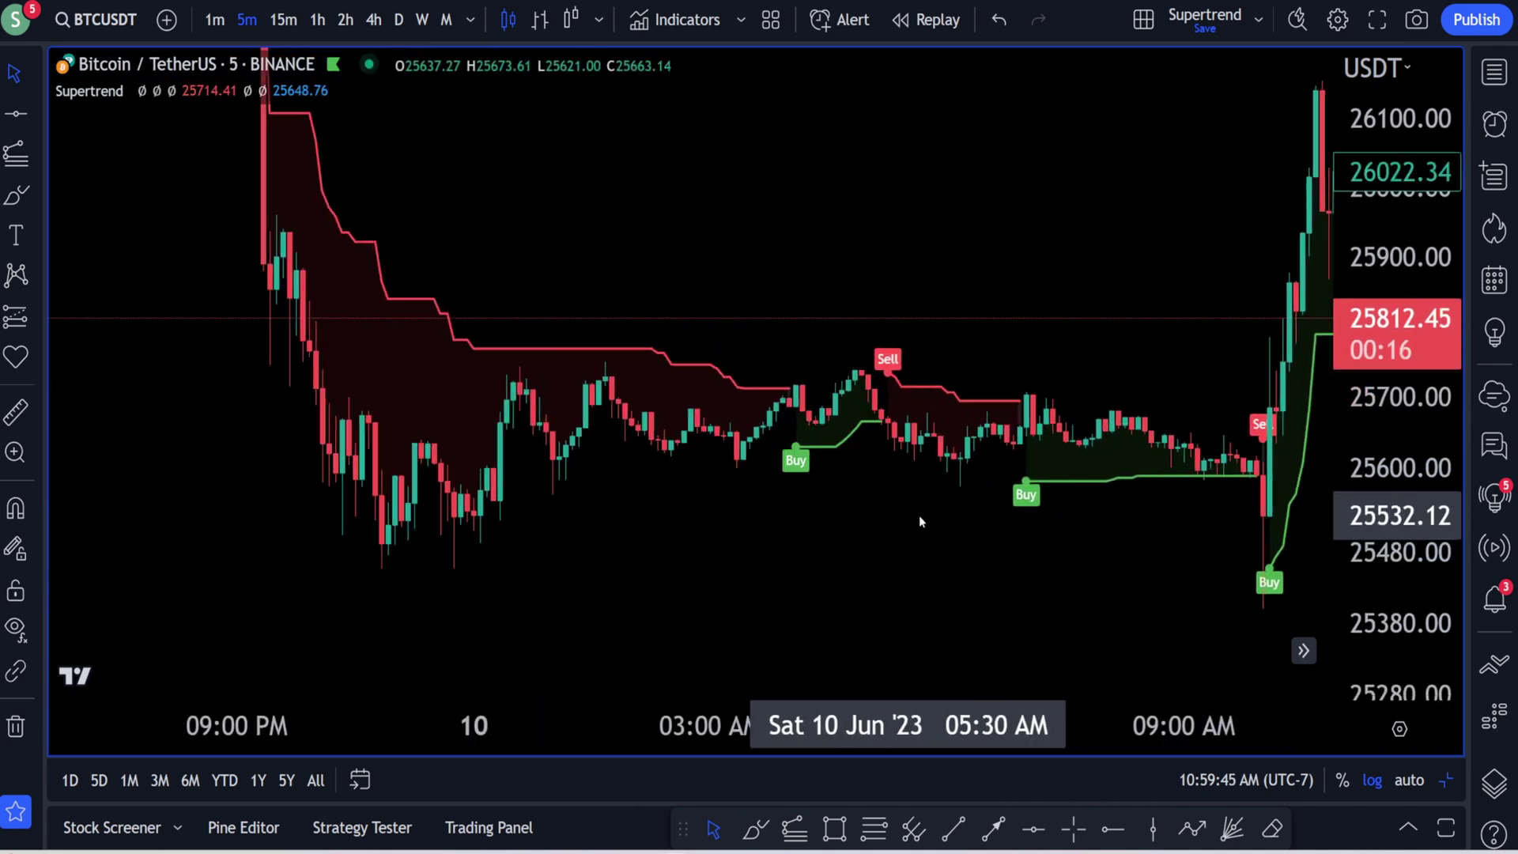
drag(1382, 573, 1382, 447)
drag(667, 285, 694, 264)
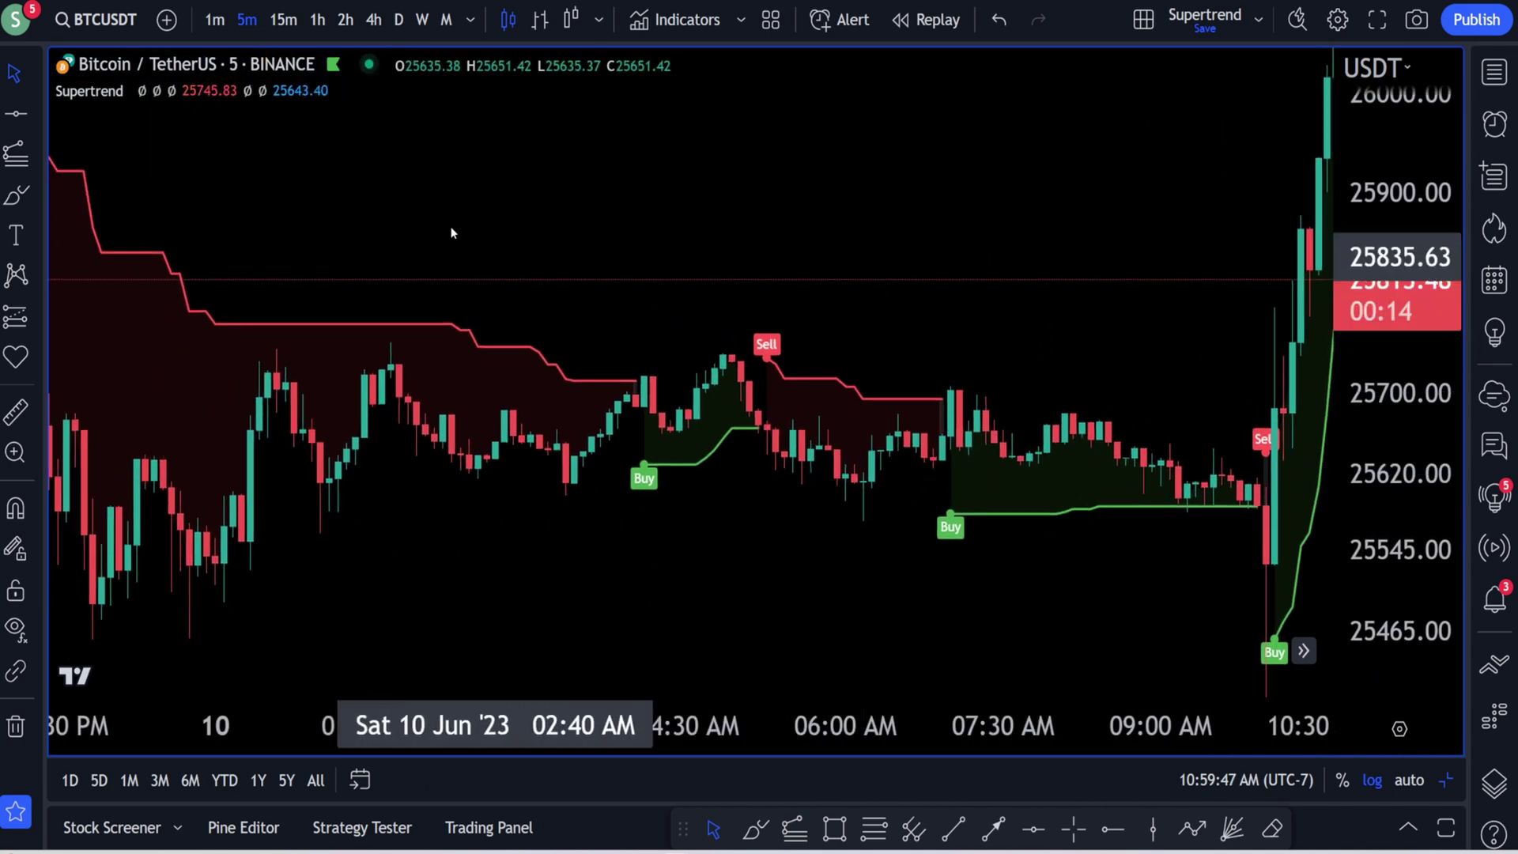
- Set the Supertrend indicator's ATR Multiplier to 5 and accept the settings
click(171, 91)
click(578, 125)
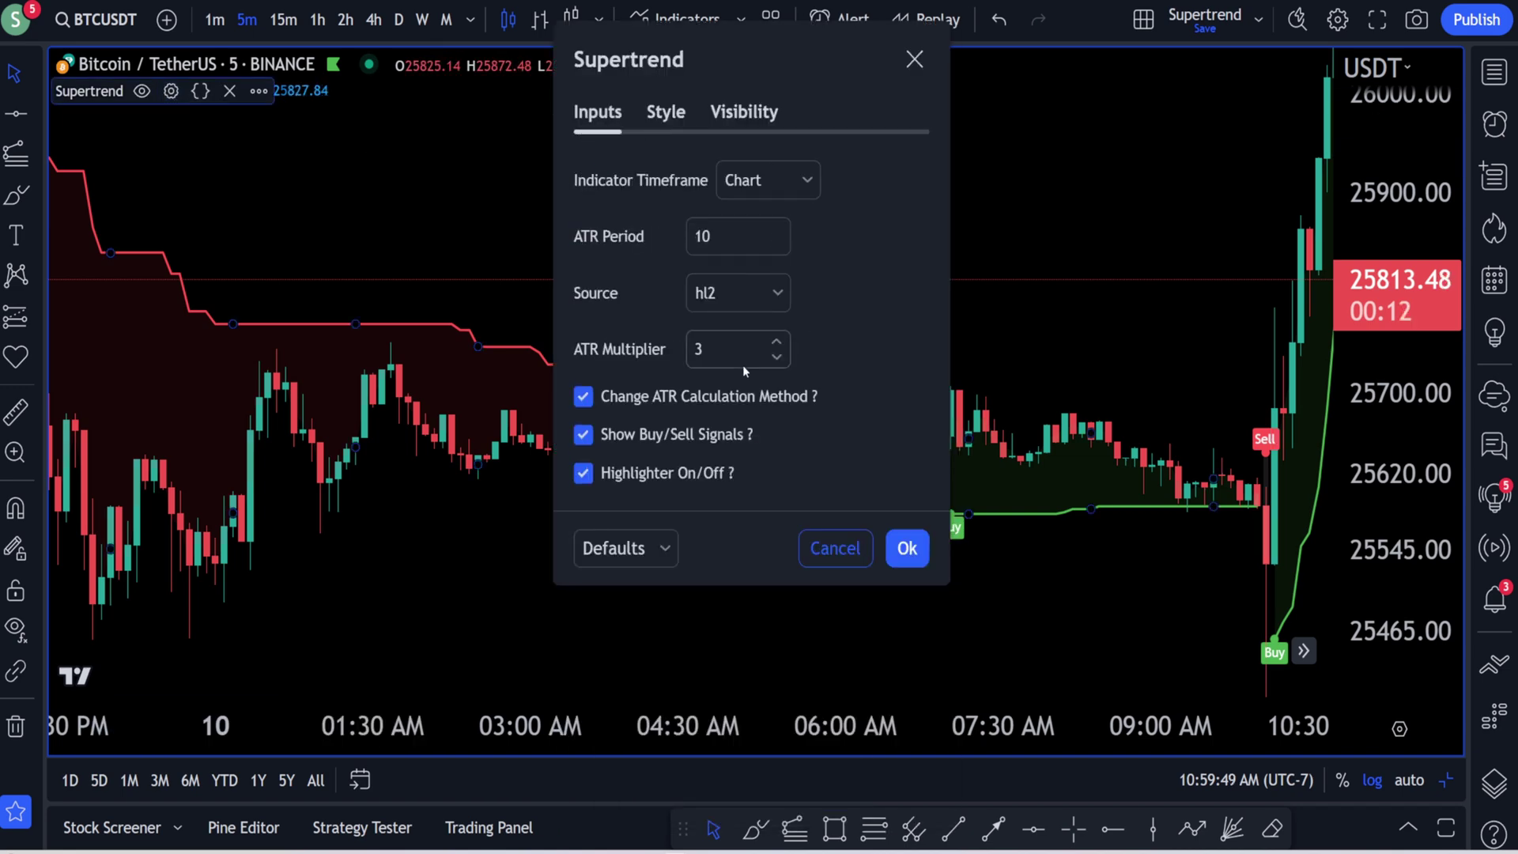
click(722, 351)
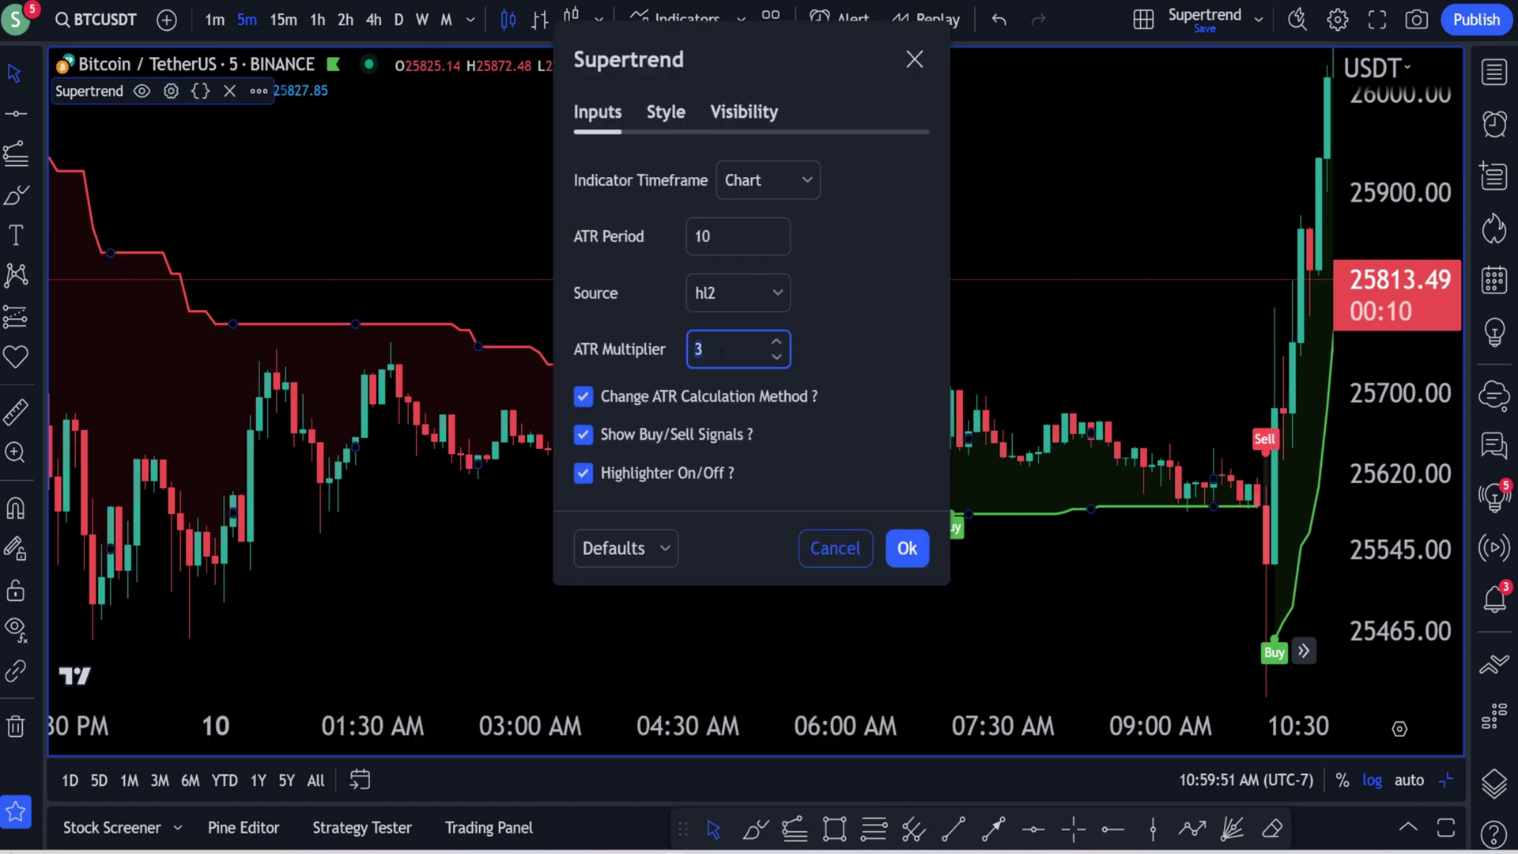
click(907, 548)
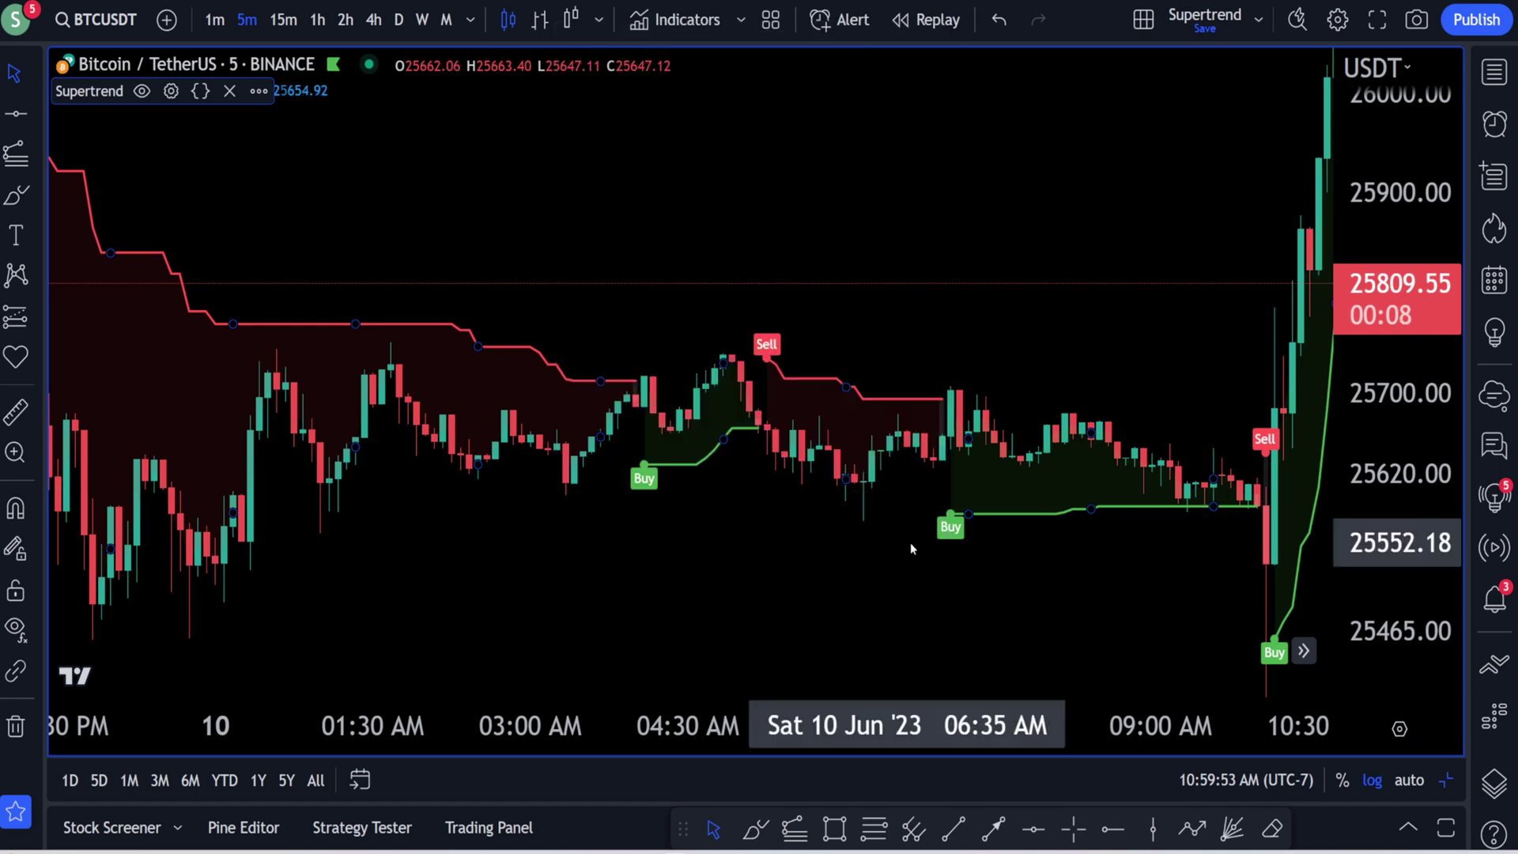
- Examine the 5-minute Supertrend signals of 9 and 10 June with the new ATR multiplier
scroll(701, 403, down, 10)
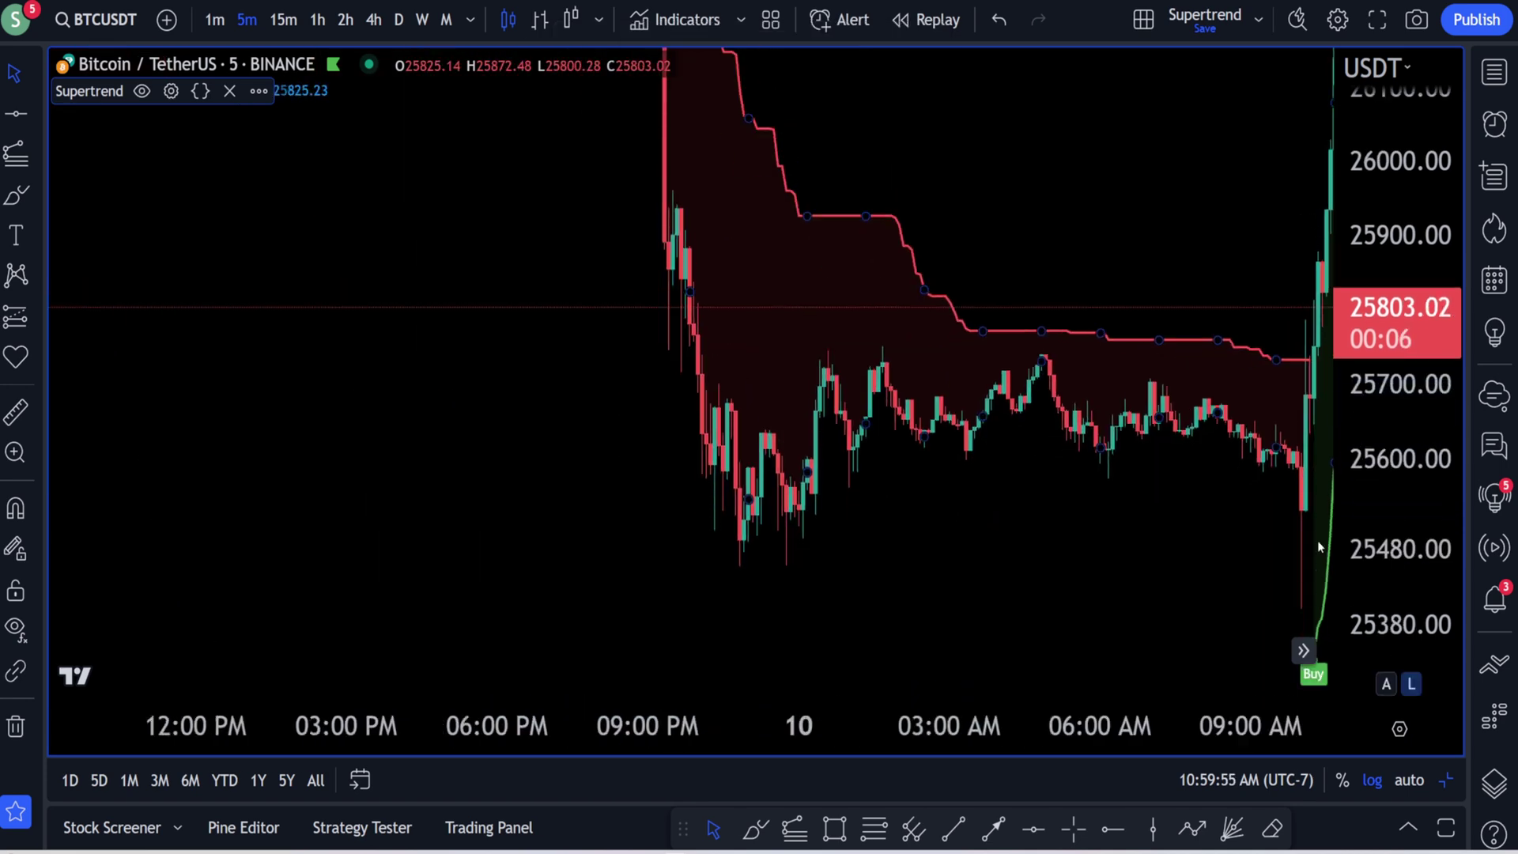
scroll(991, 345, down, 3)
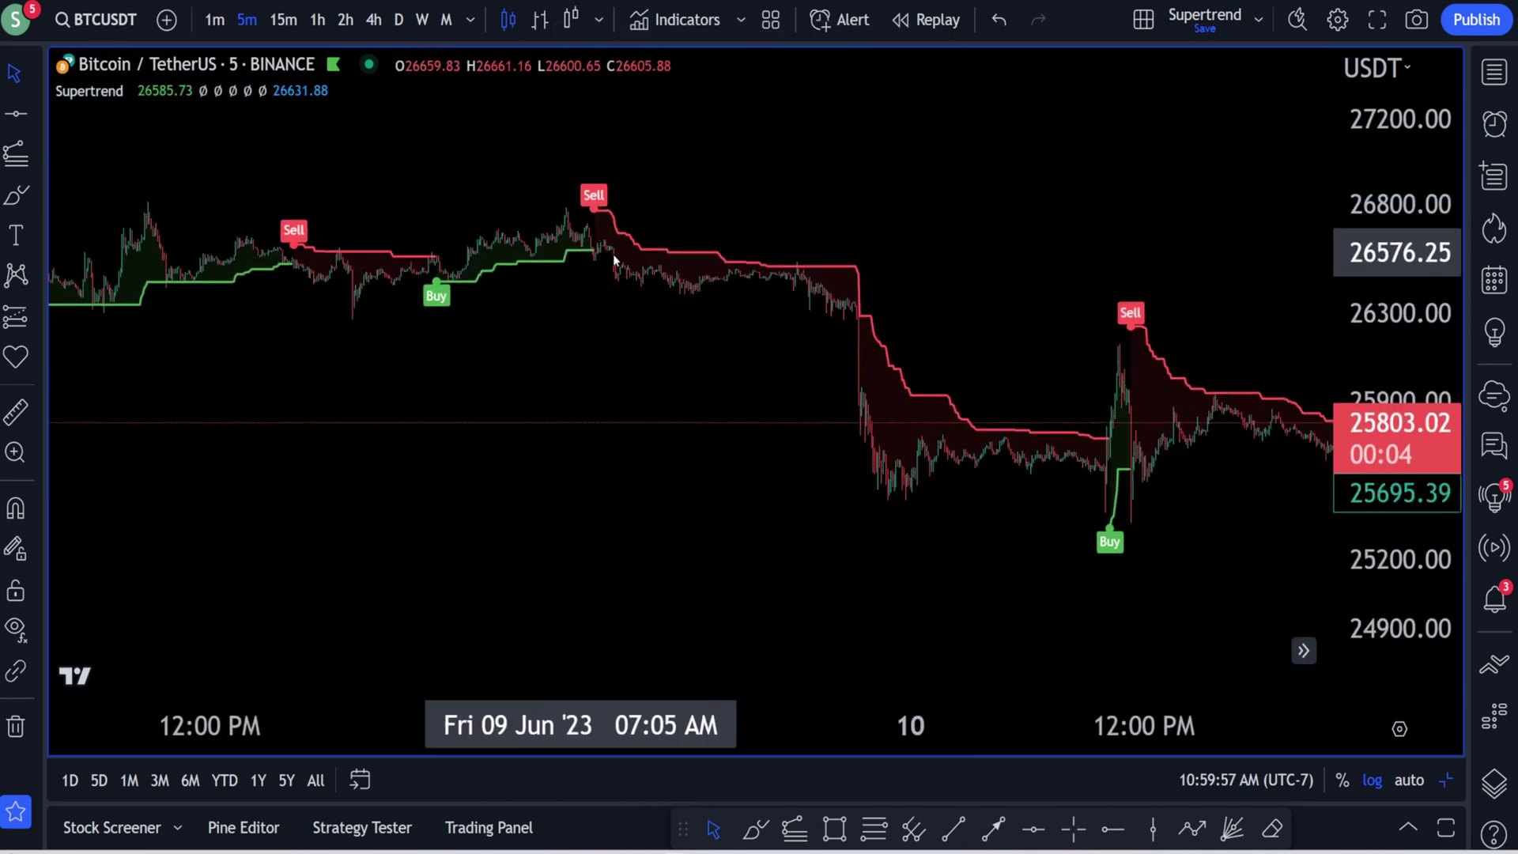
scroll(1017, 408, up, 9)
scroll(897, 595, up, 5)
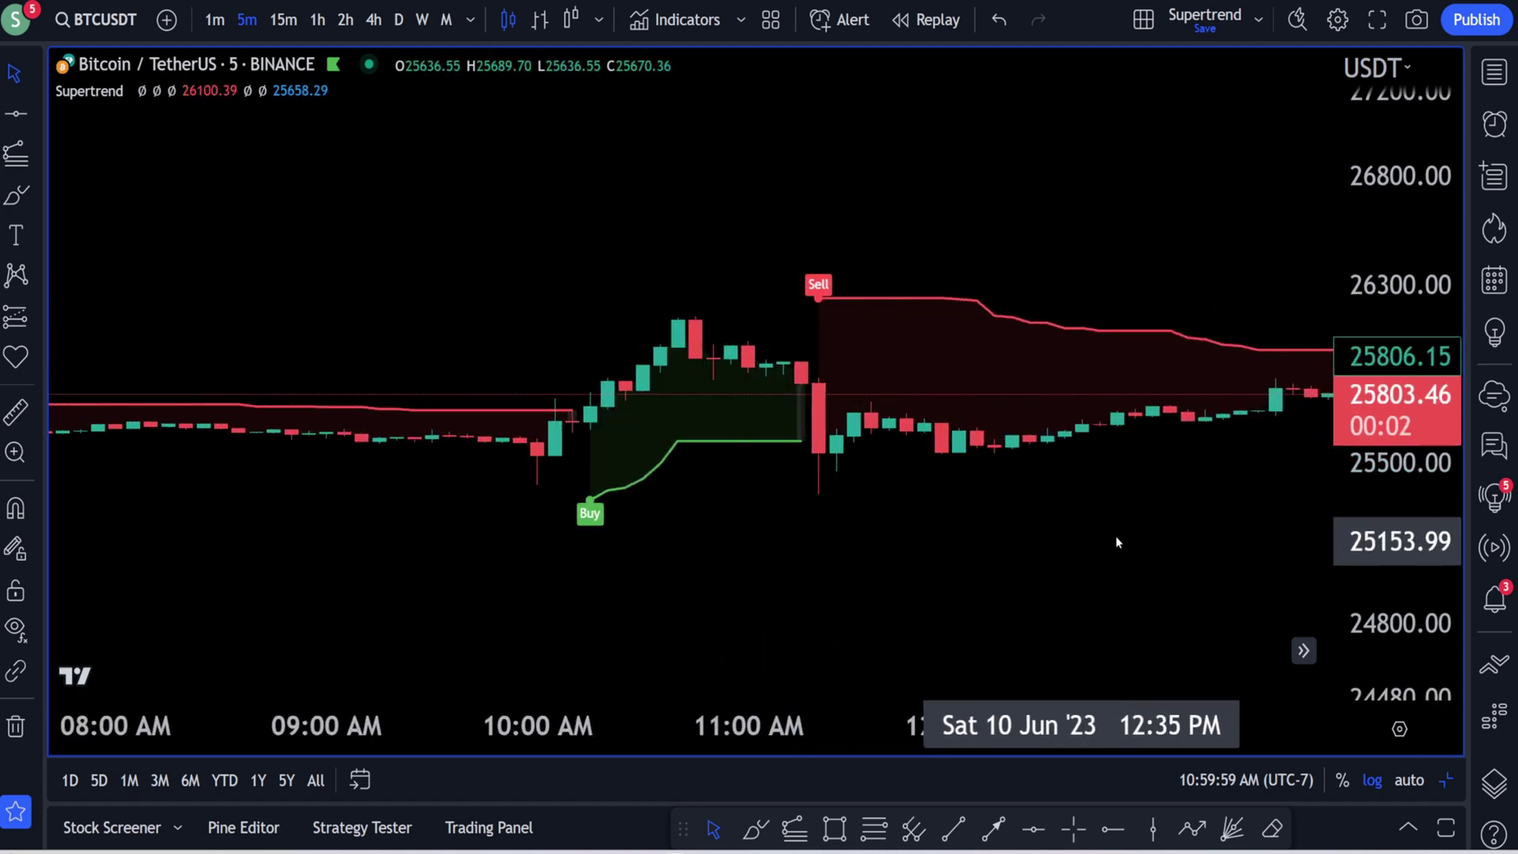
drag(1039, 530, 674, 461)
scroll(1028, 421, down, 5)
scroll(1029, 422, down, 5)
drag(1209, 491, 692, 433)
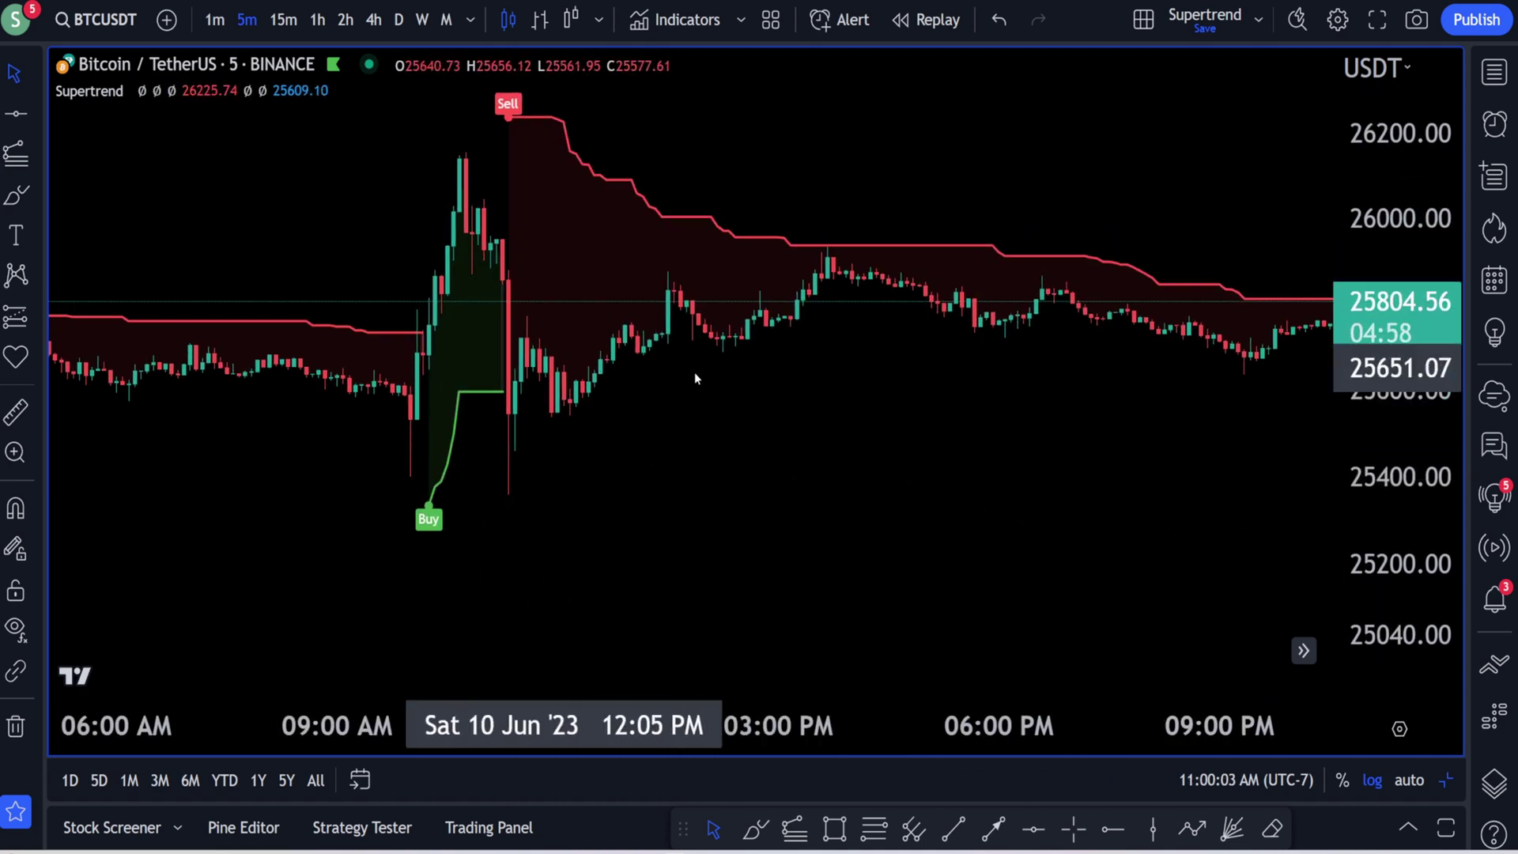
drag(1071, 424, 481, 424)
scroll(481, 424, down, 3)
scroll(775, 365, up, 3)
drag(864, 471, 1060, 474)
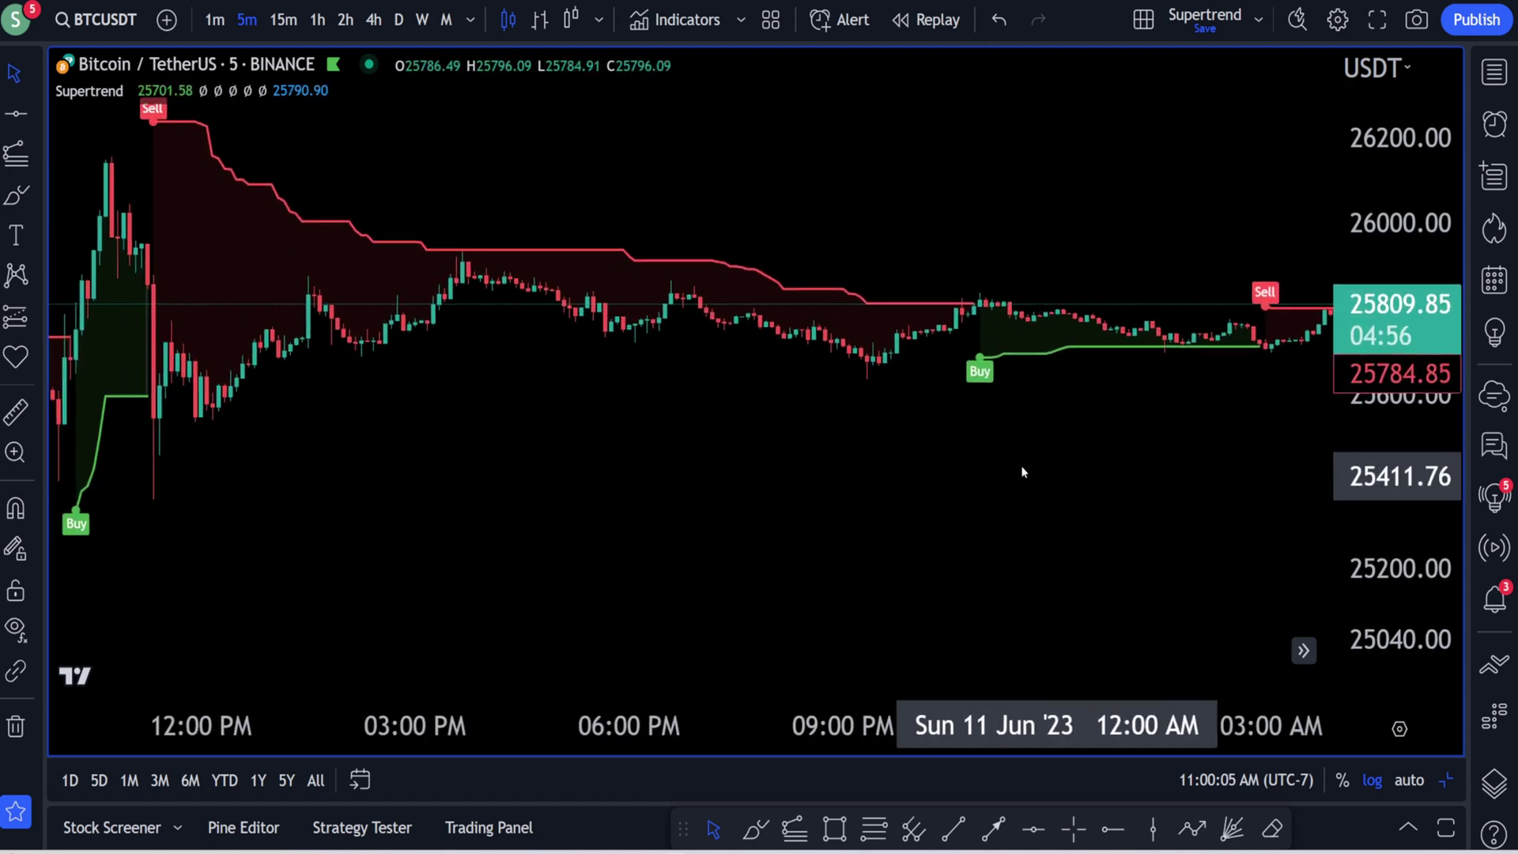
- Examine the 11 June buy and sell signals and how price moves after each of them
drag(844, 477, 637, 589)
drag(1398, 617, 1398, 265)
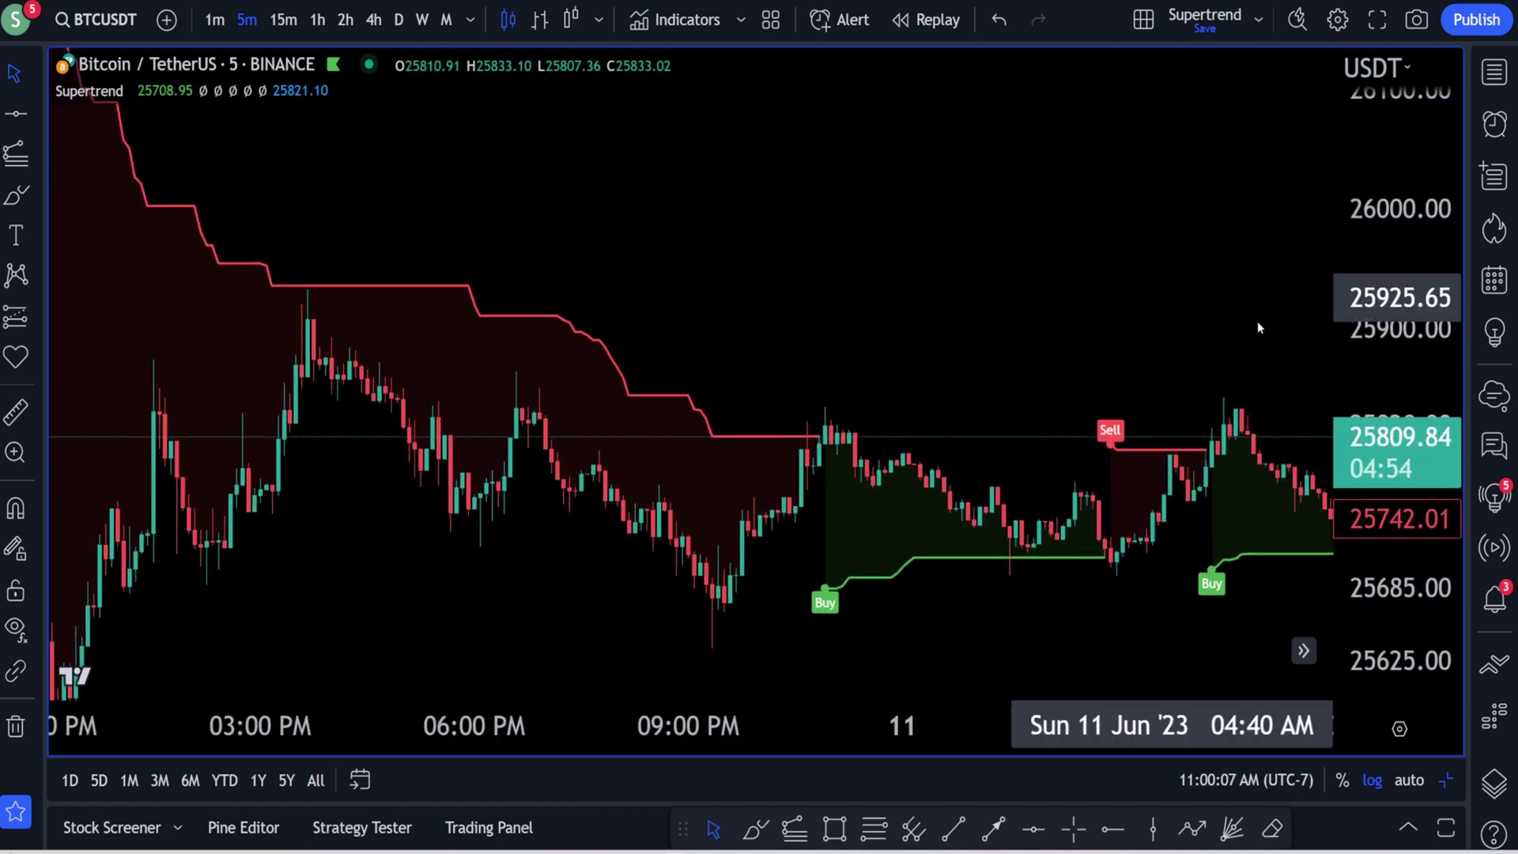
drag(1257, 321, 1054, 209)
drag(1384, 554, 1384, 352)
scroll(491, 396, right, 3)
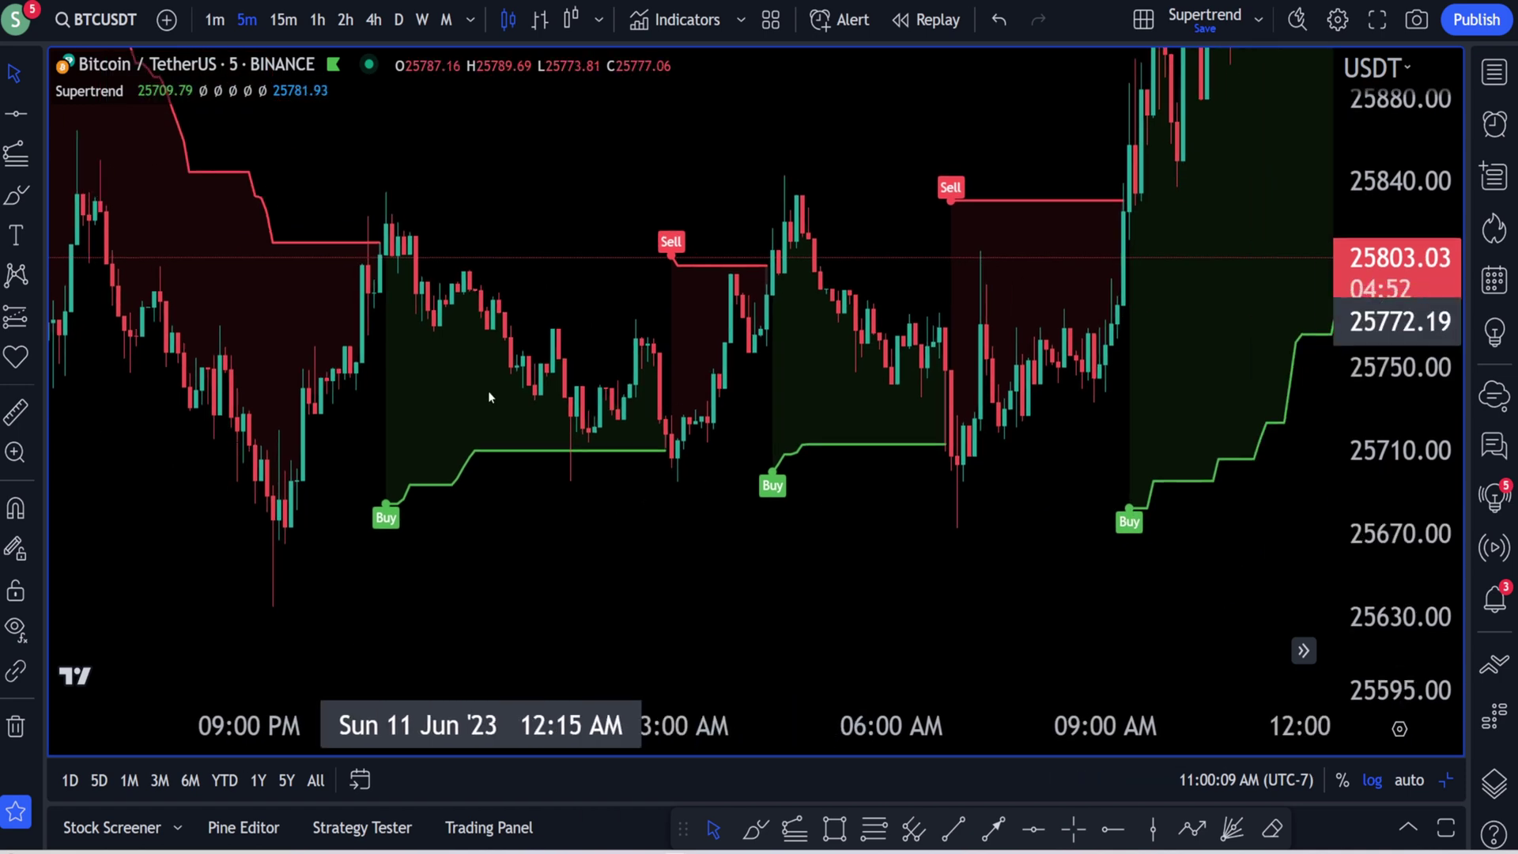
scroll(674, 440, right, 2)
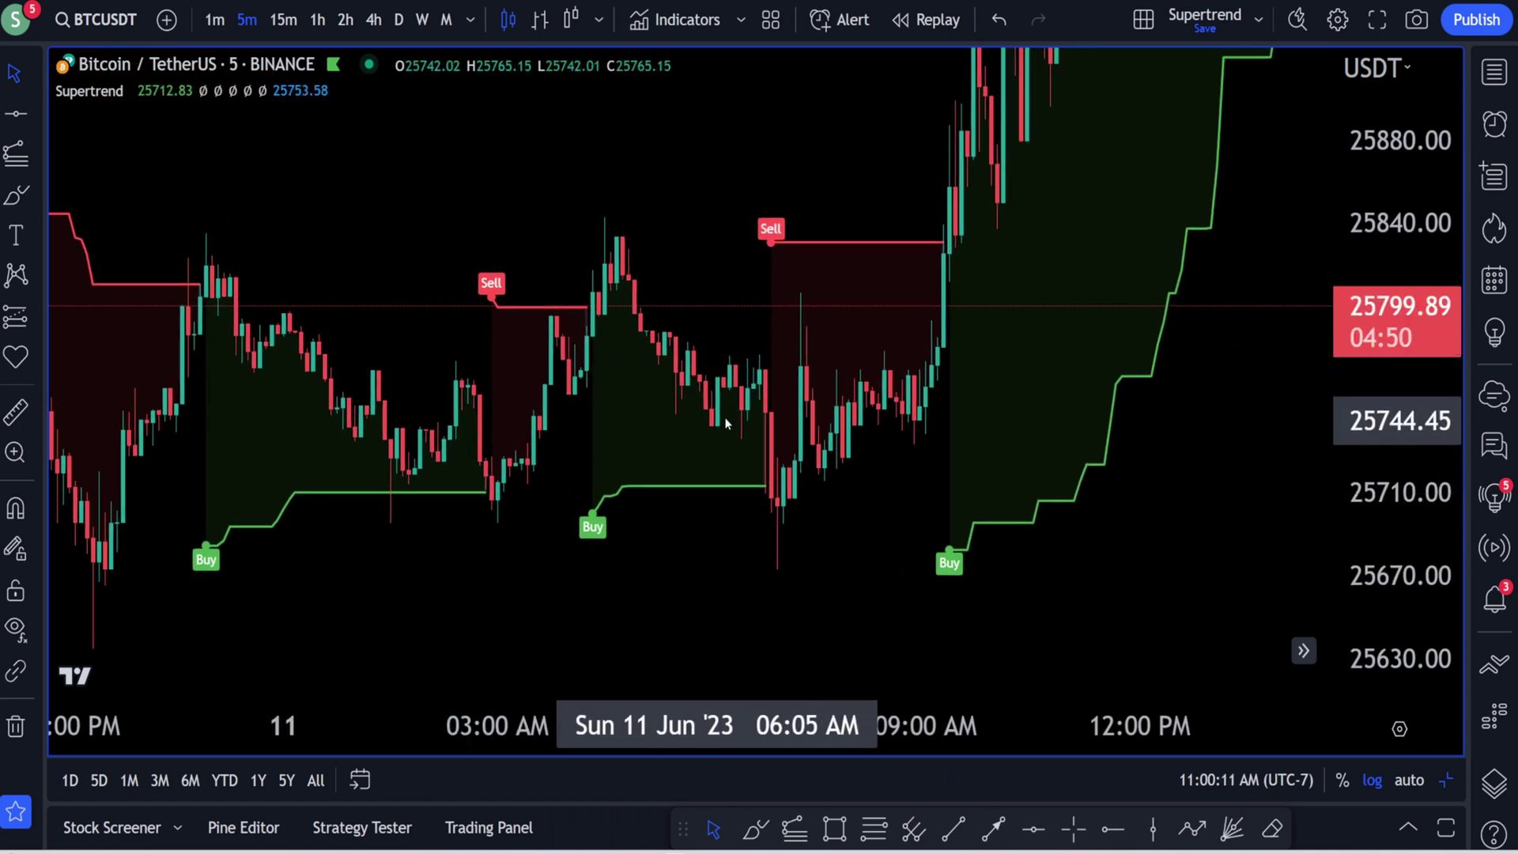
scroll(1218, 322, right, 3)
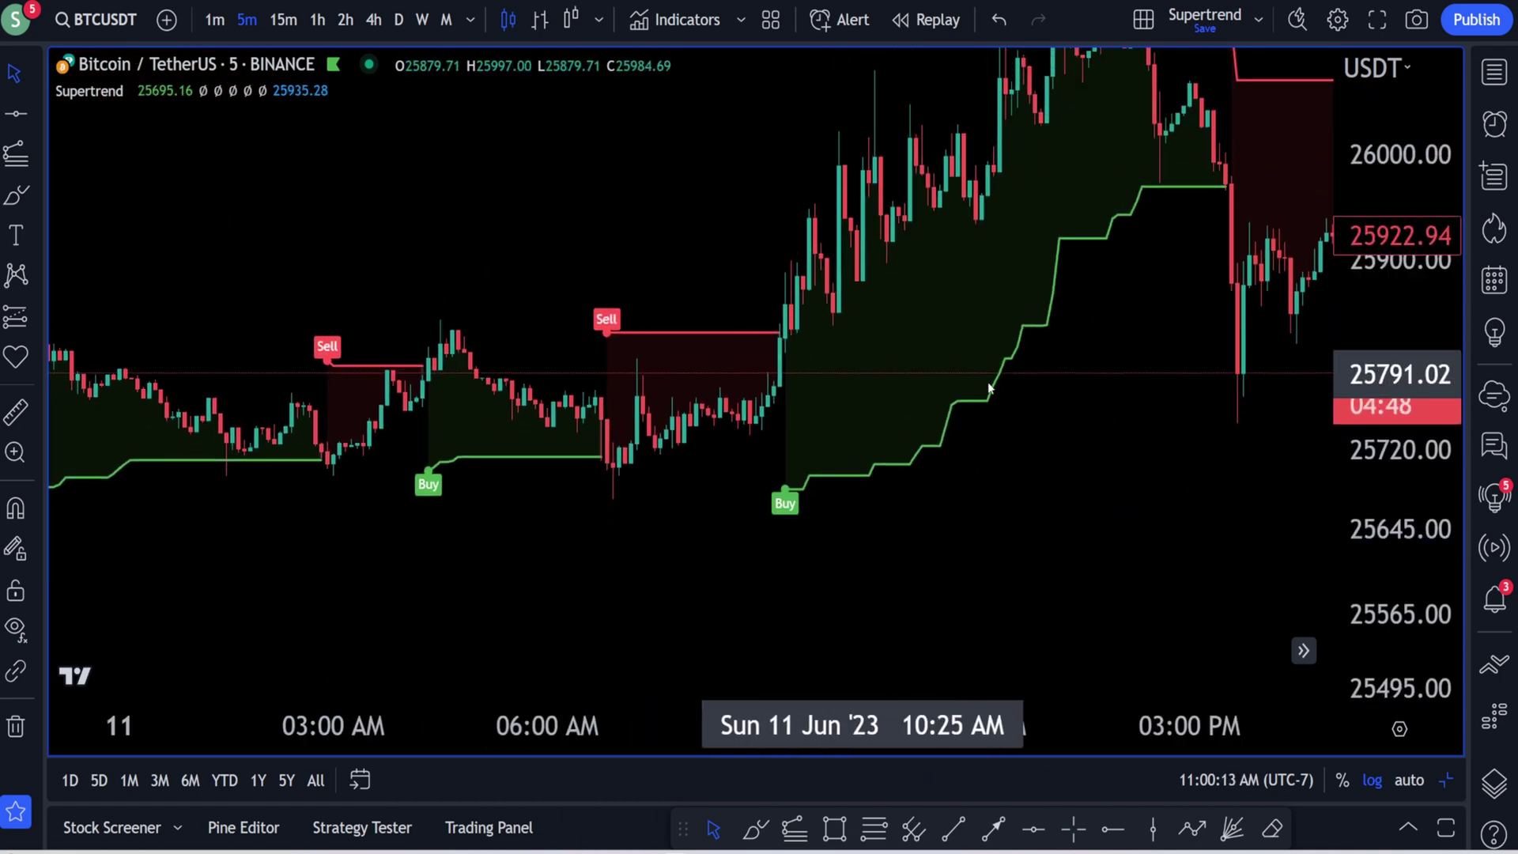
scroll(899, 370, right, 2)
scroll(898, 369, down, 10)
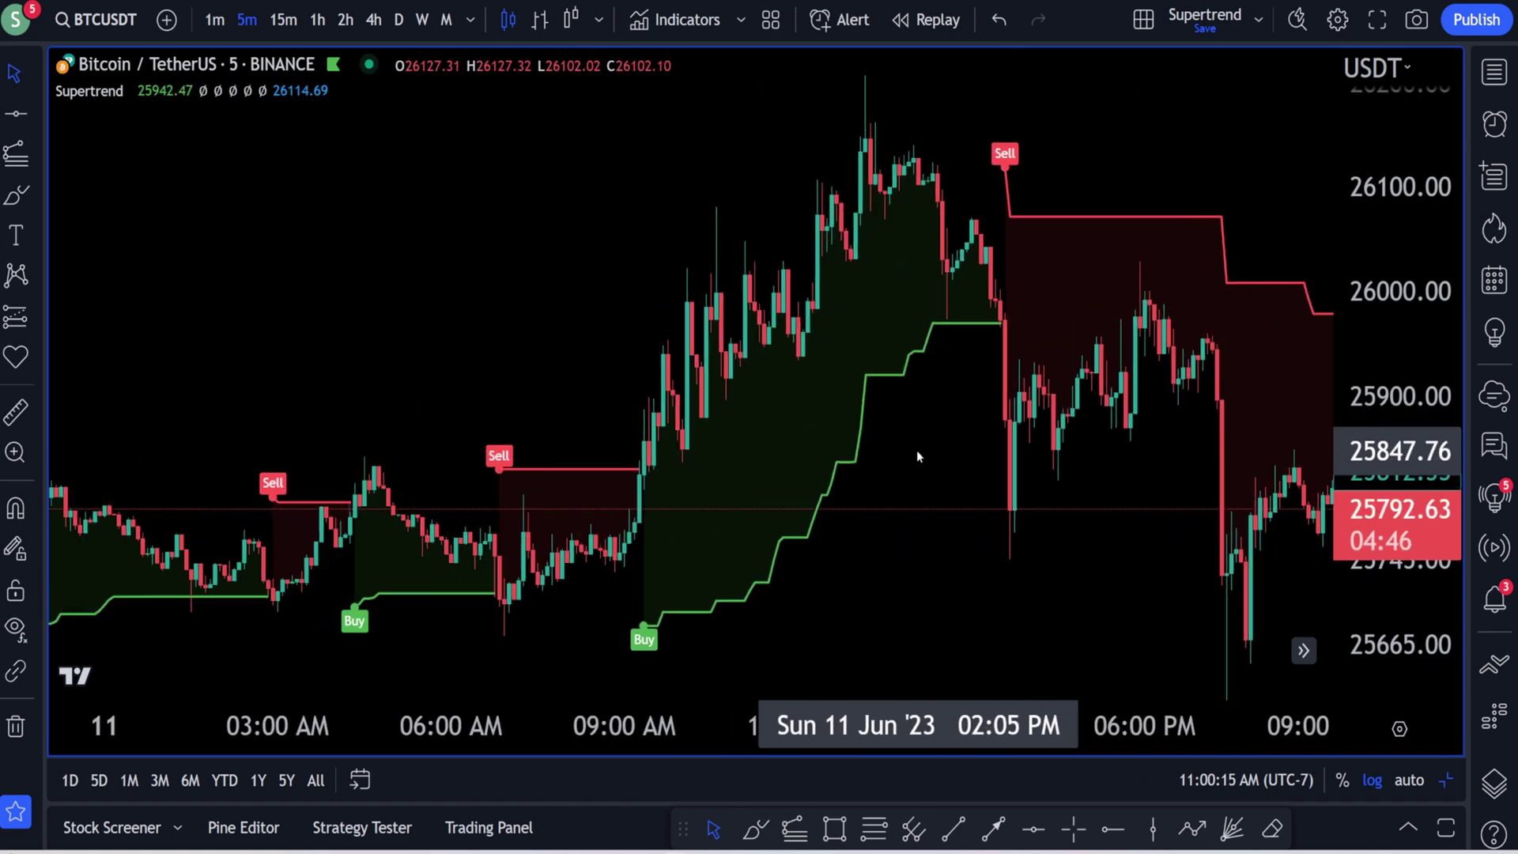
- Compare the 5-minute Supertrend signals across the wider period from 7 to 12 June
drag(1354, 365, 1296, 609)
drag(1203, 576, 1228, 558)
drag(1116, 588, 1012, 575)
scroll(1013, 575, right, 5)
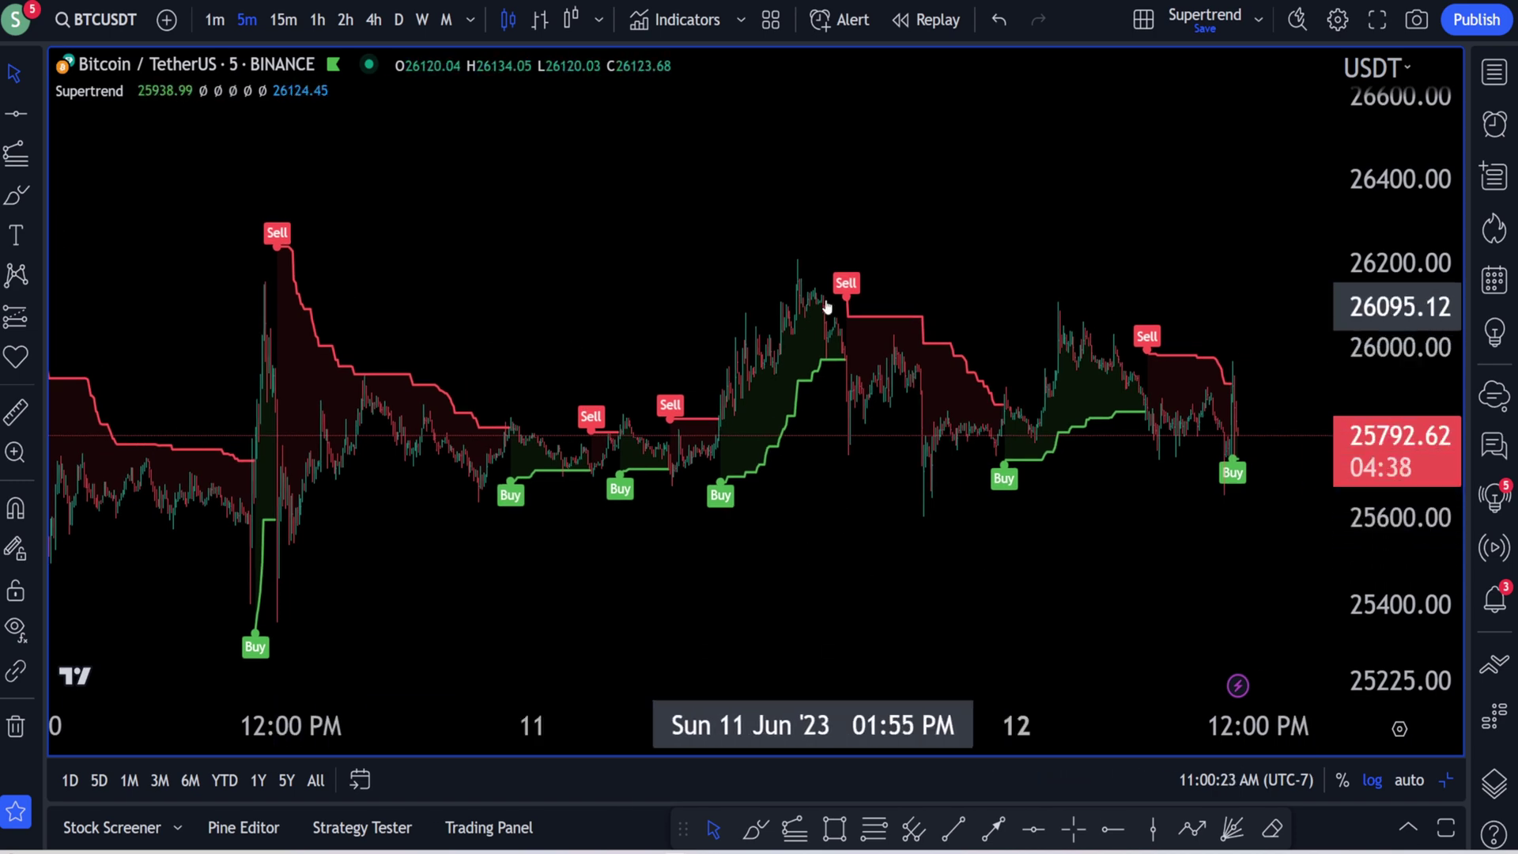
scroll(927, 278, left, 1)
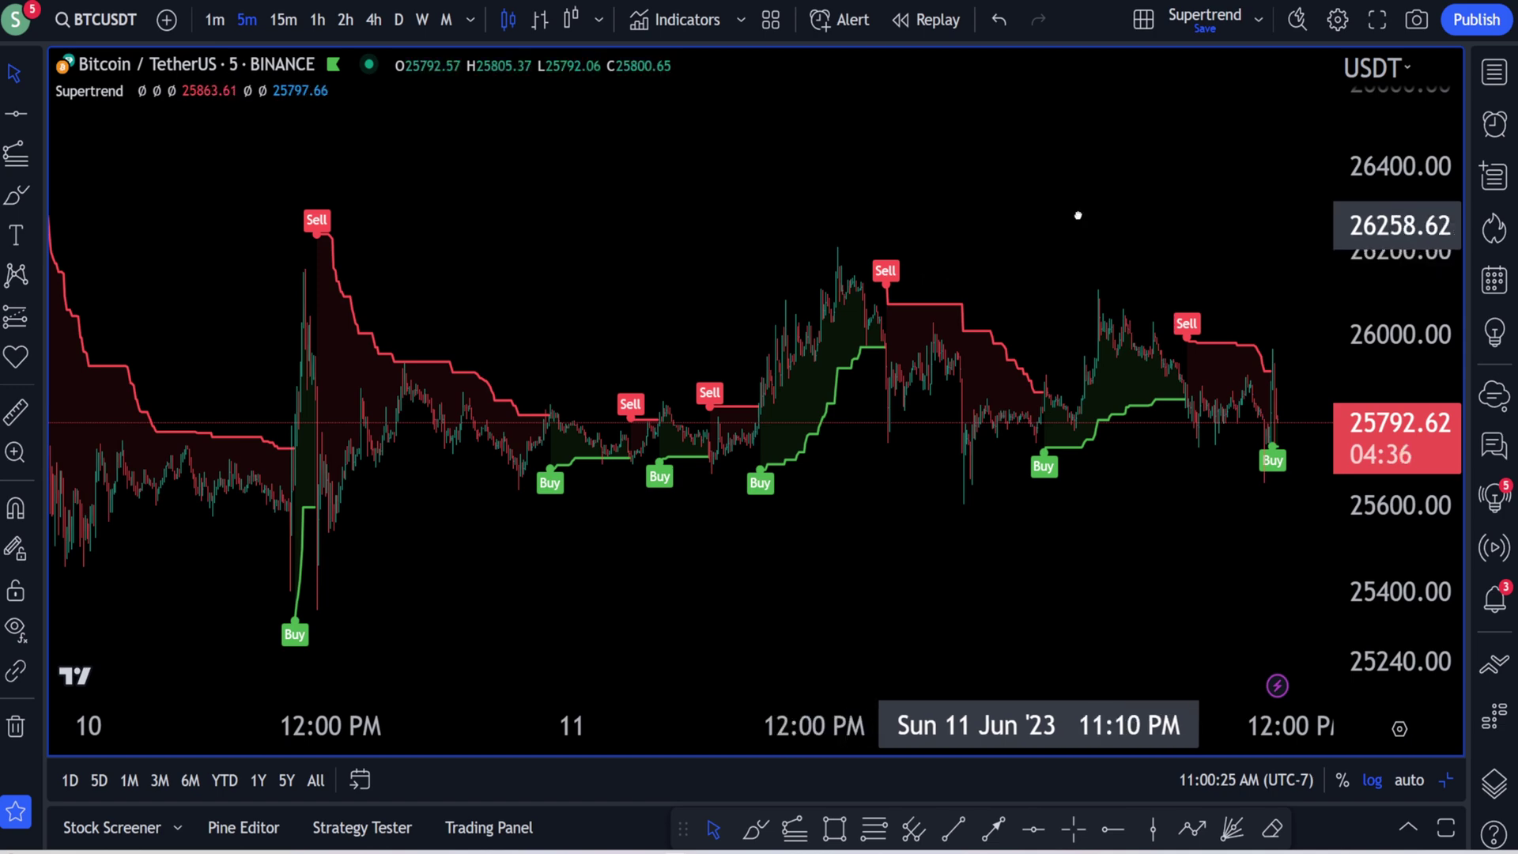
drag(1078, 217, 1185, 187)
drag(1091, 497, 956, 522)
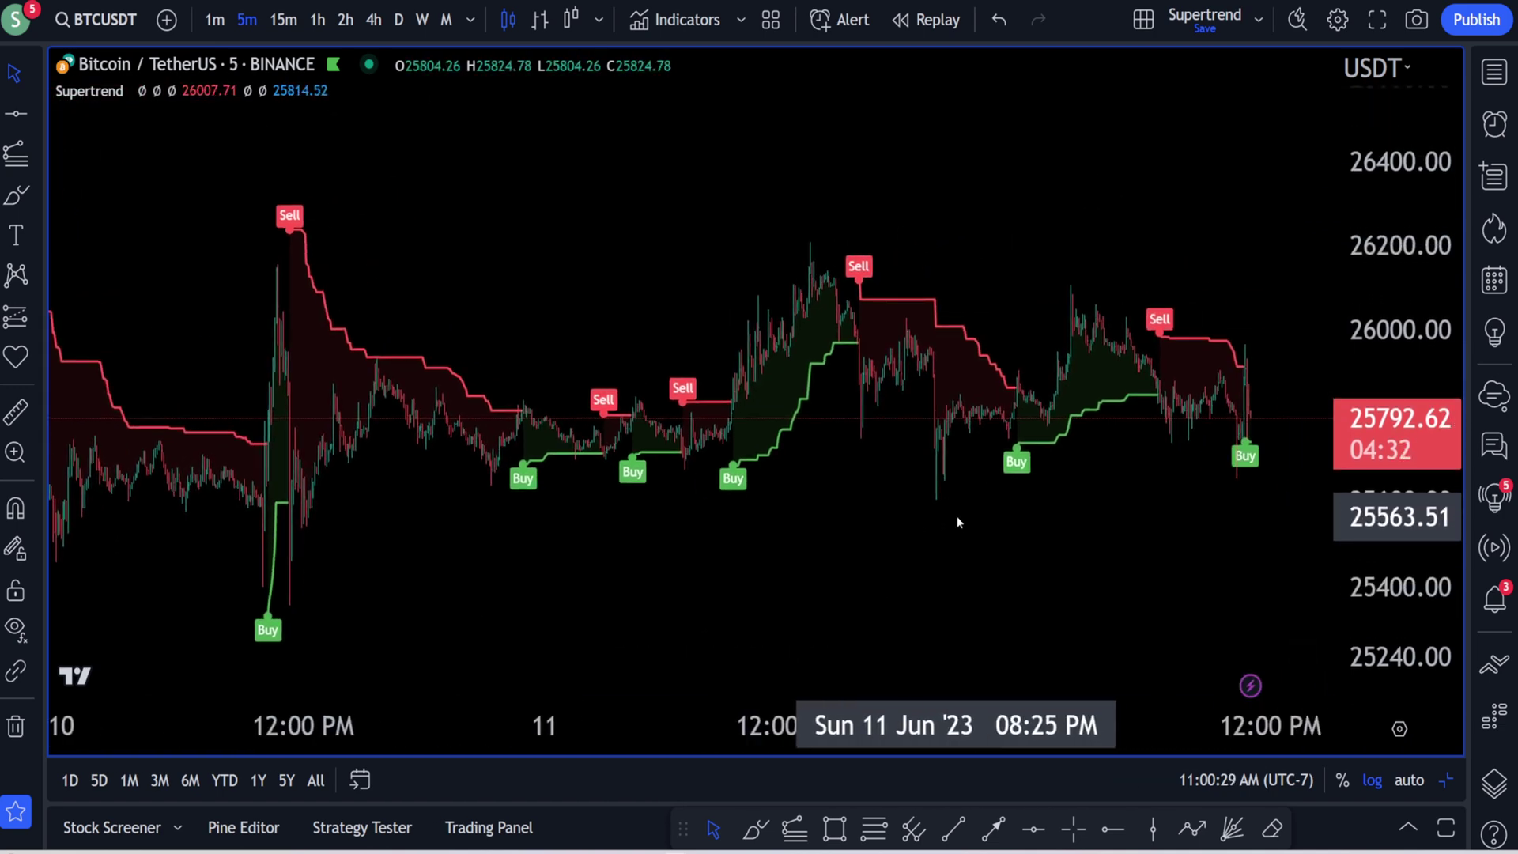
drag(428, 541, 800, 656)
scroll(721, 595, down, 1)
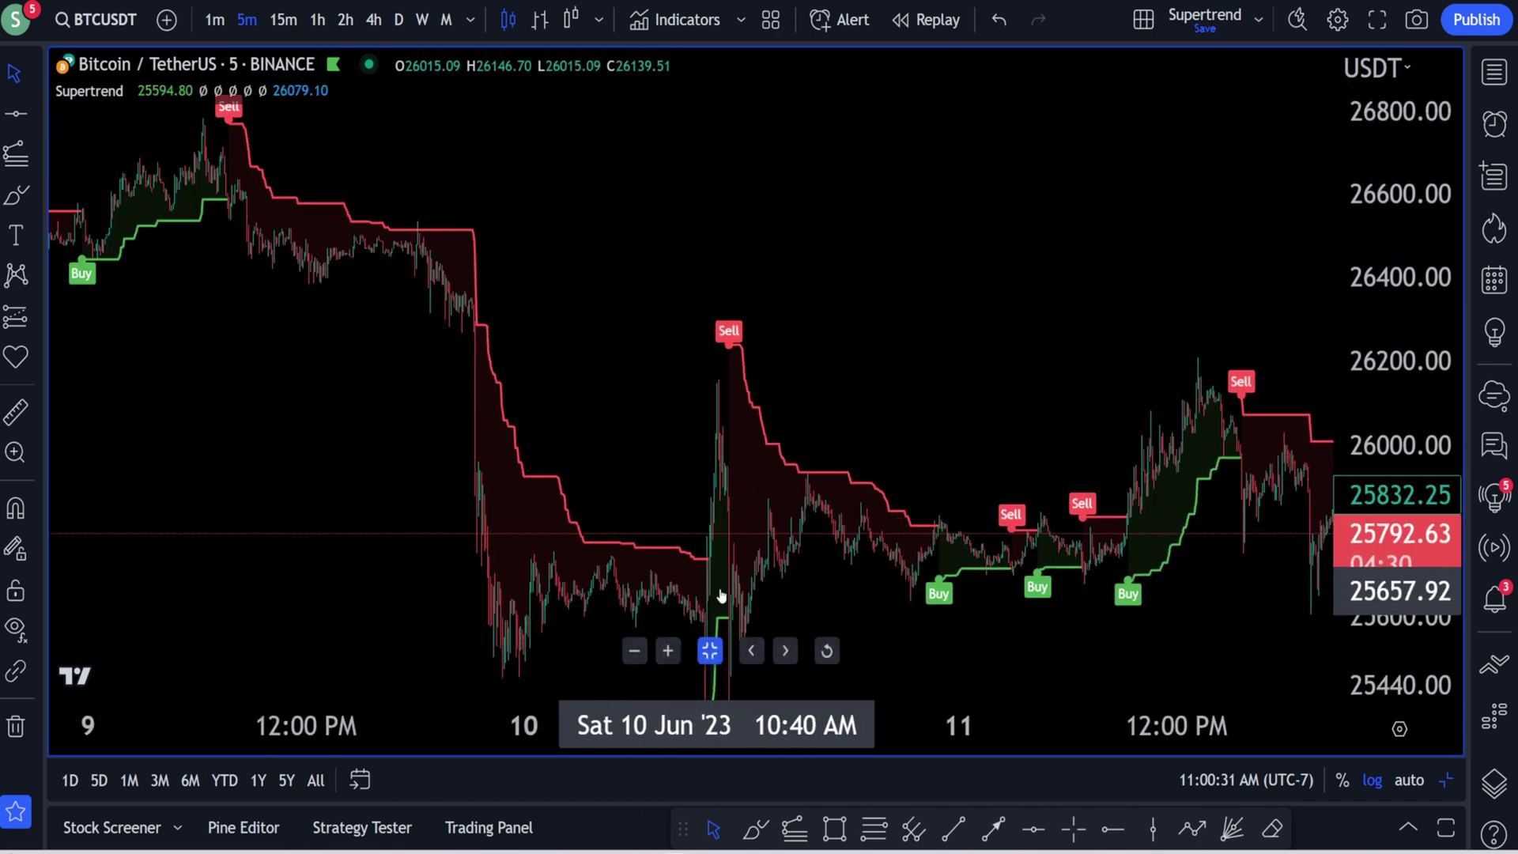
scroll(721, 596, down, 4)
scroll(1115, 562, right, 2)
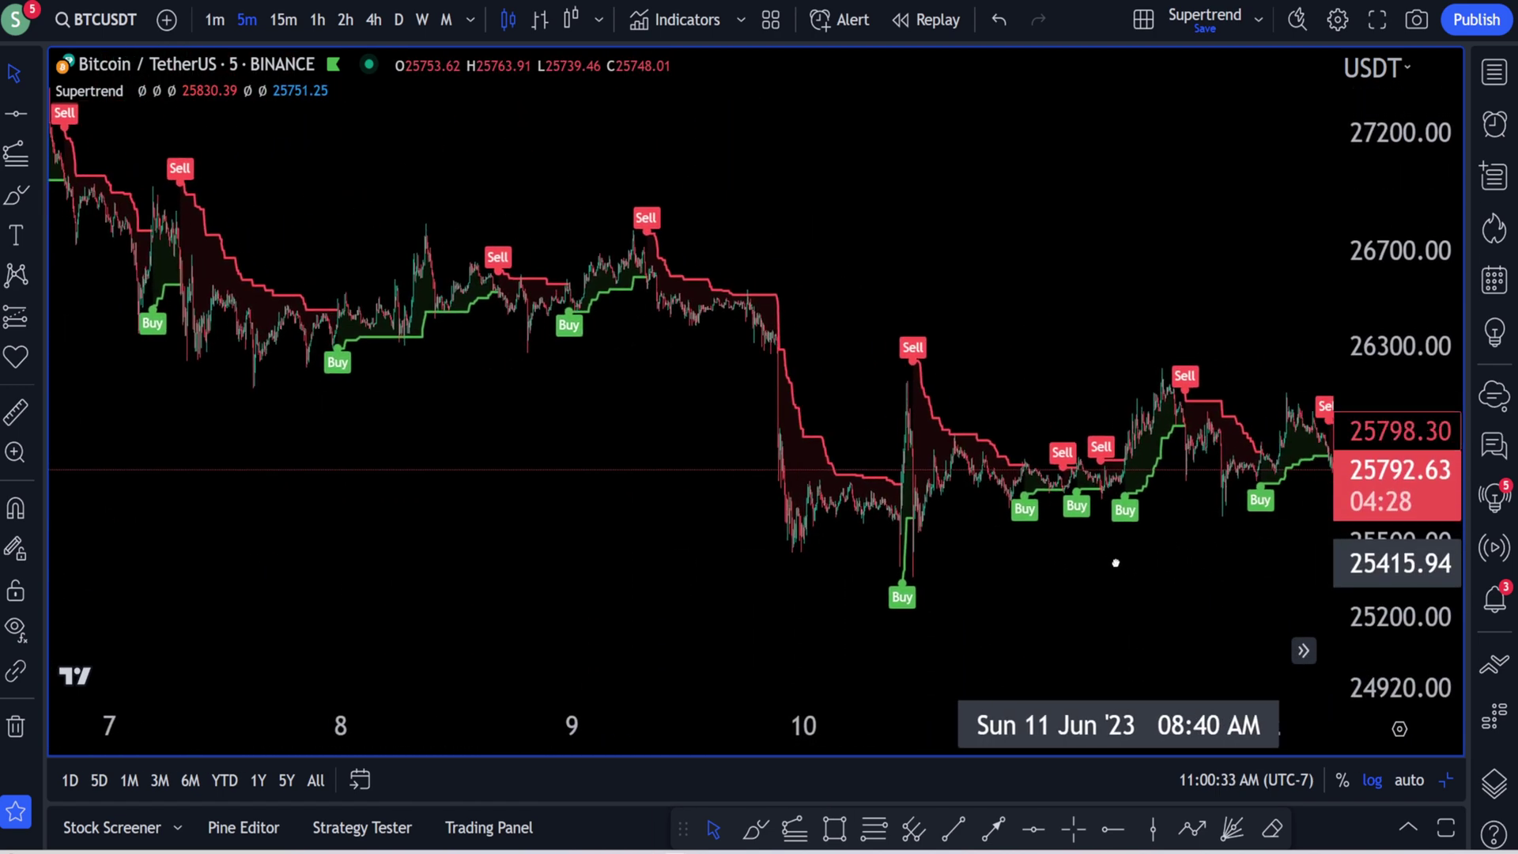
scroll(1136, 562, right, 4)
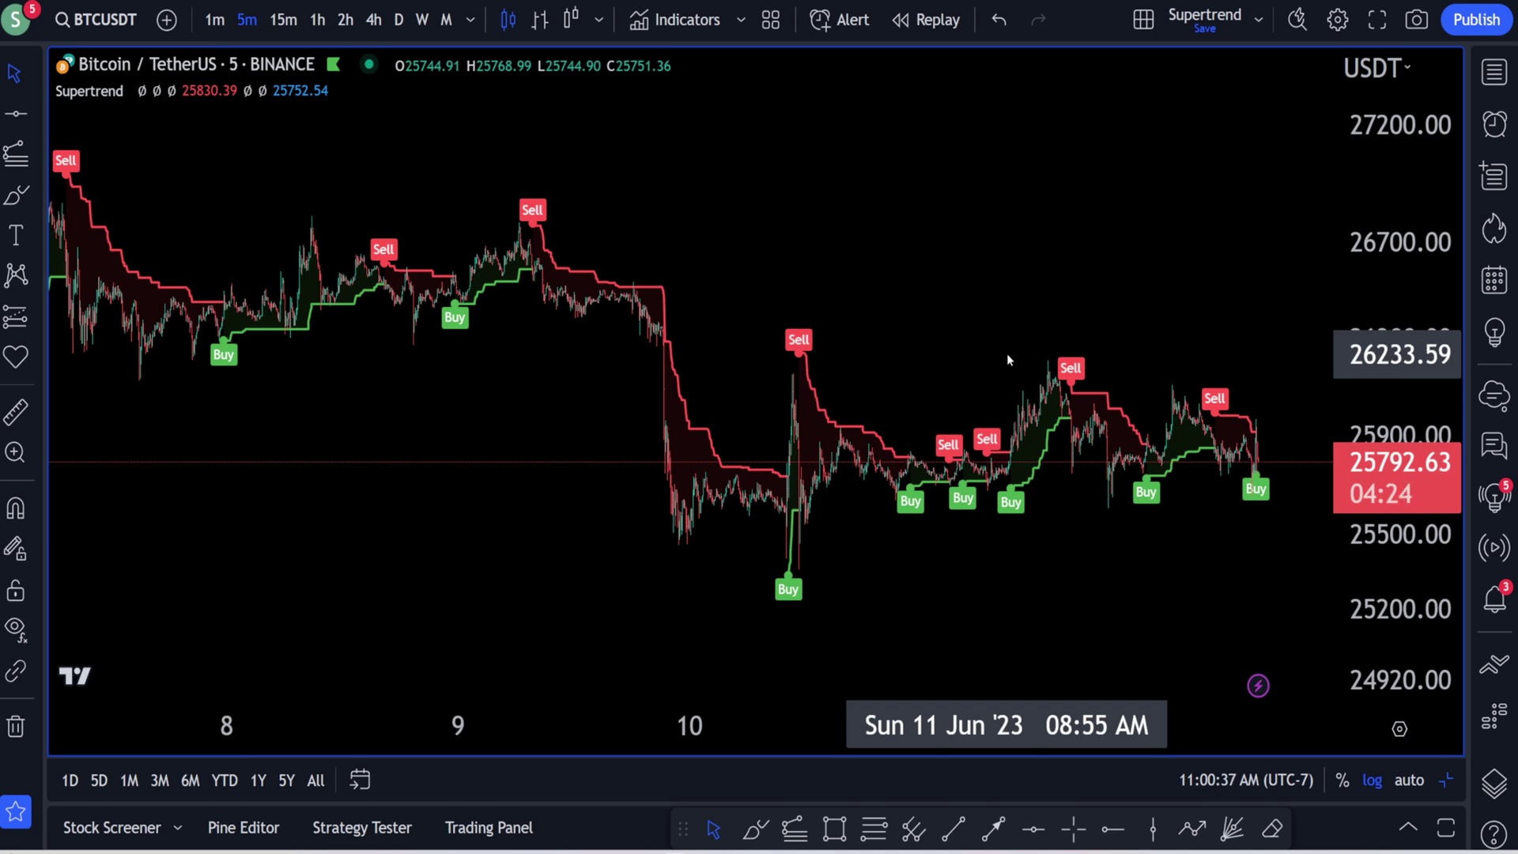
- Examine the older 5-minute signals back to 31 May, focusing on the trends of 3 and 4 June
scroll(505, 502, left, 20)
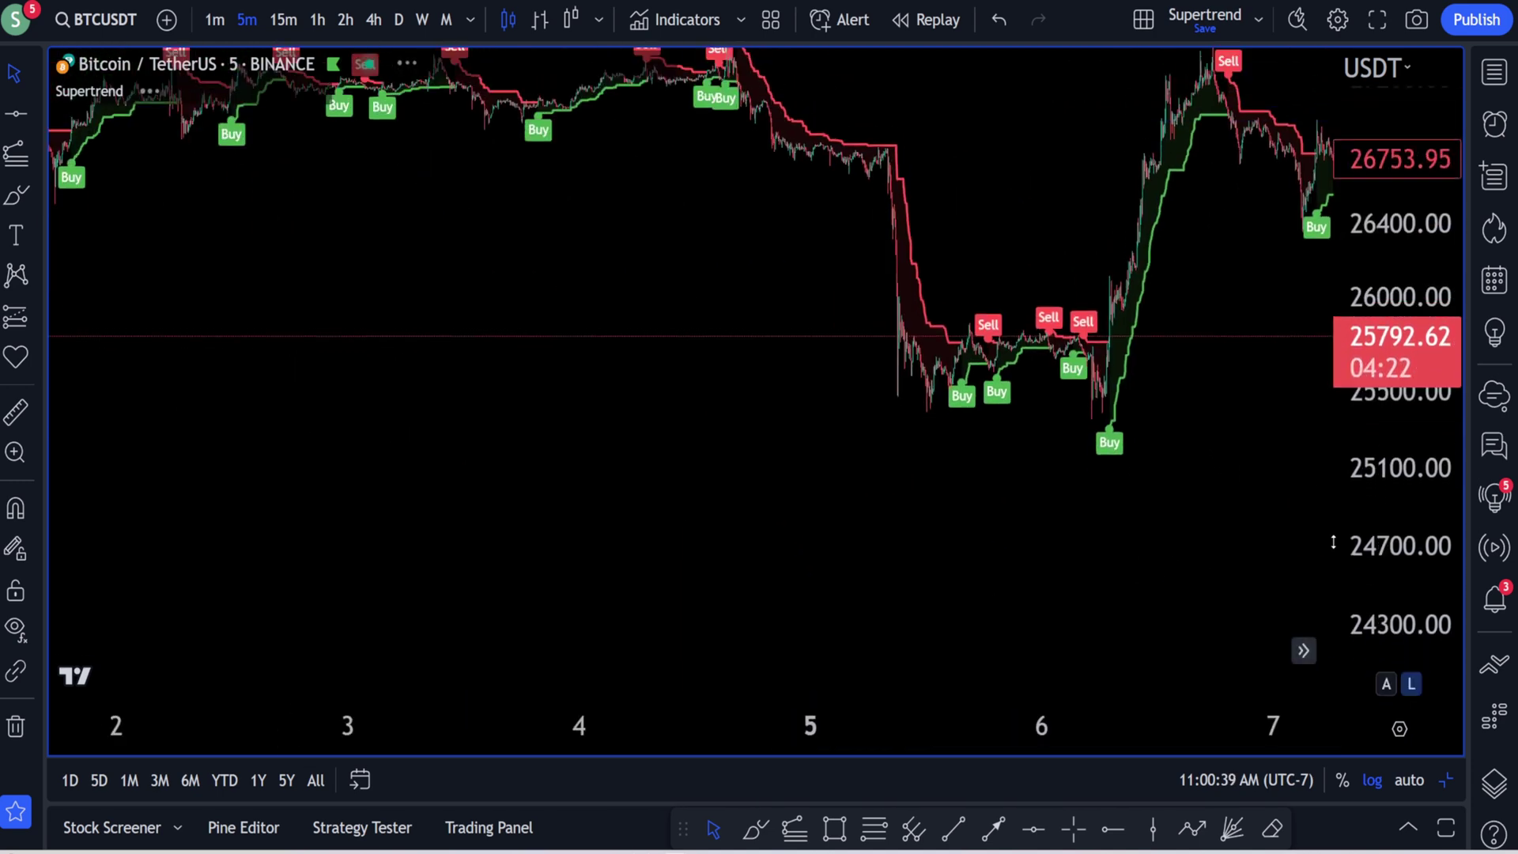
scroll(746, 419, left, 8)
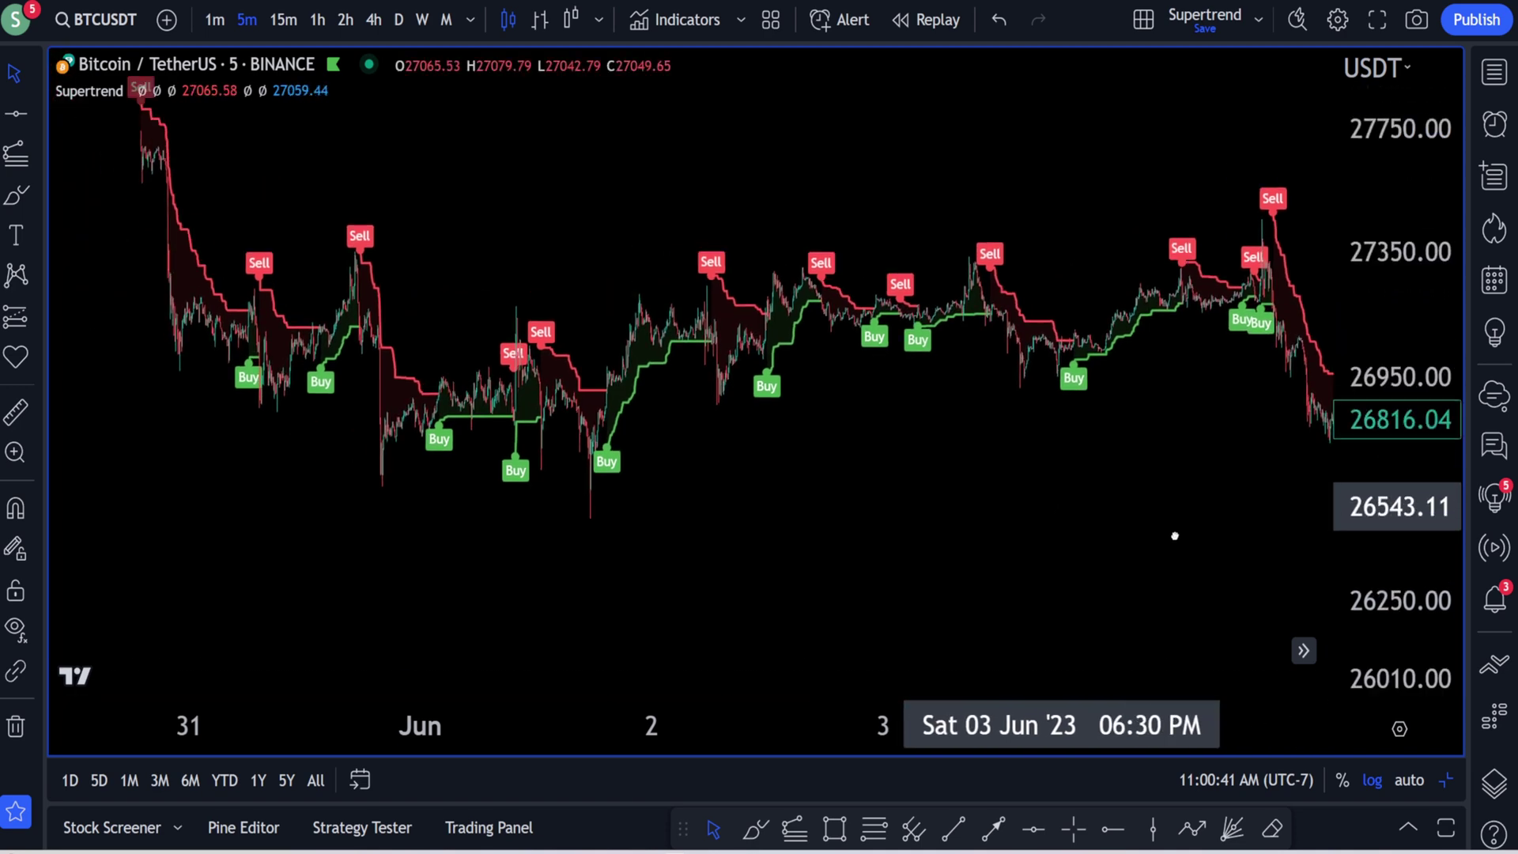
scroll(1175, 536, up, 5)
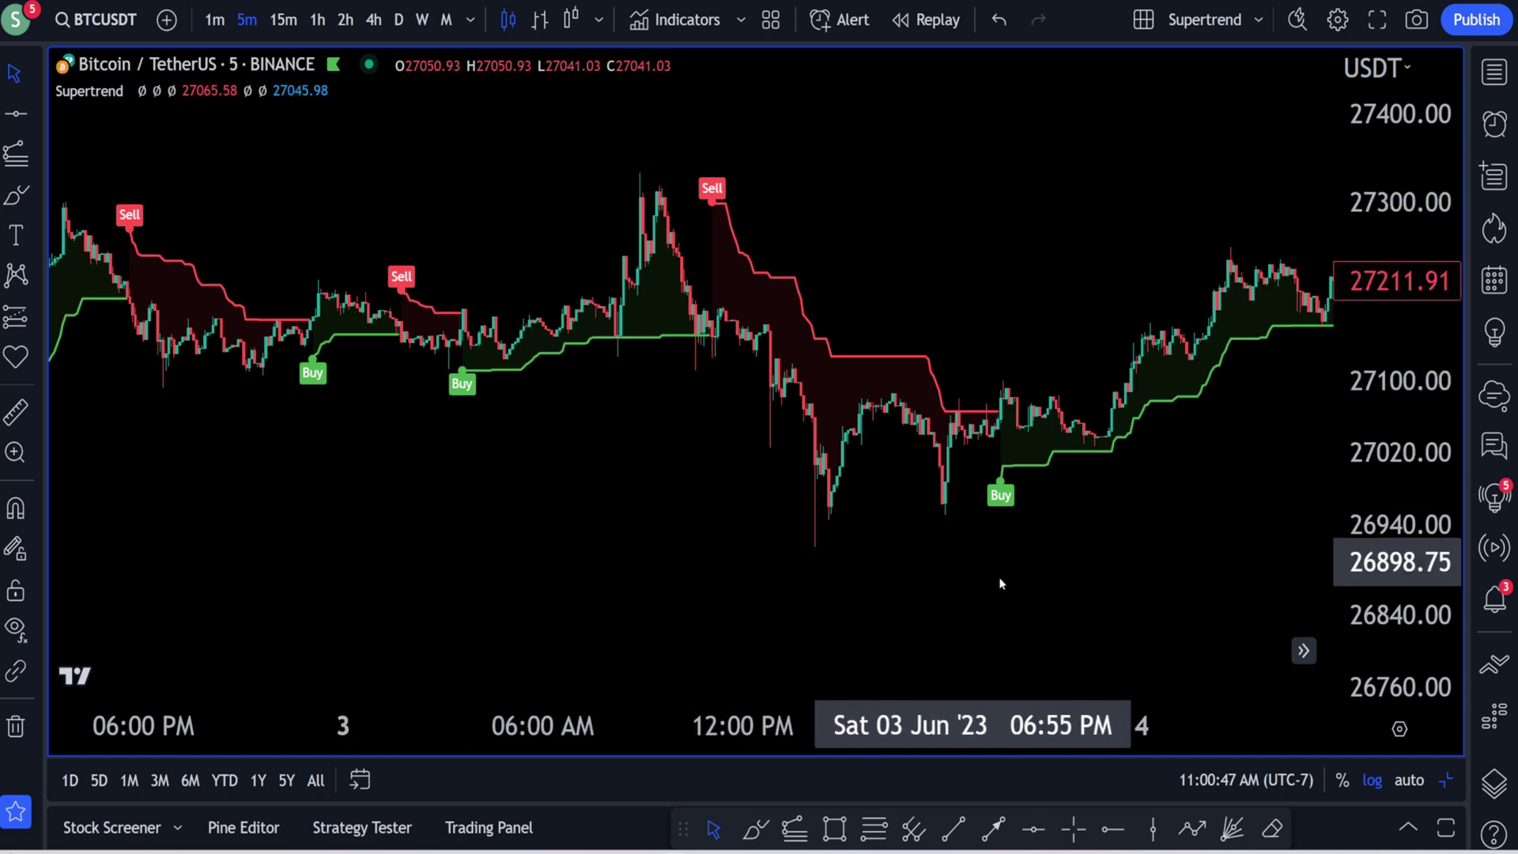
drag(1010, 590, 777, 583)
drag(1170, 395, 831, 261)
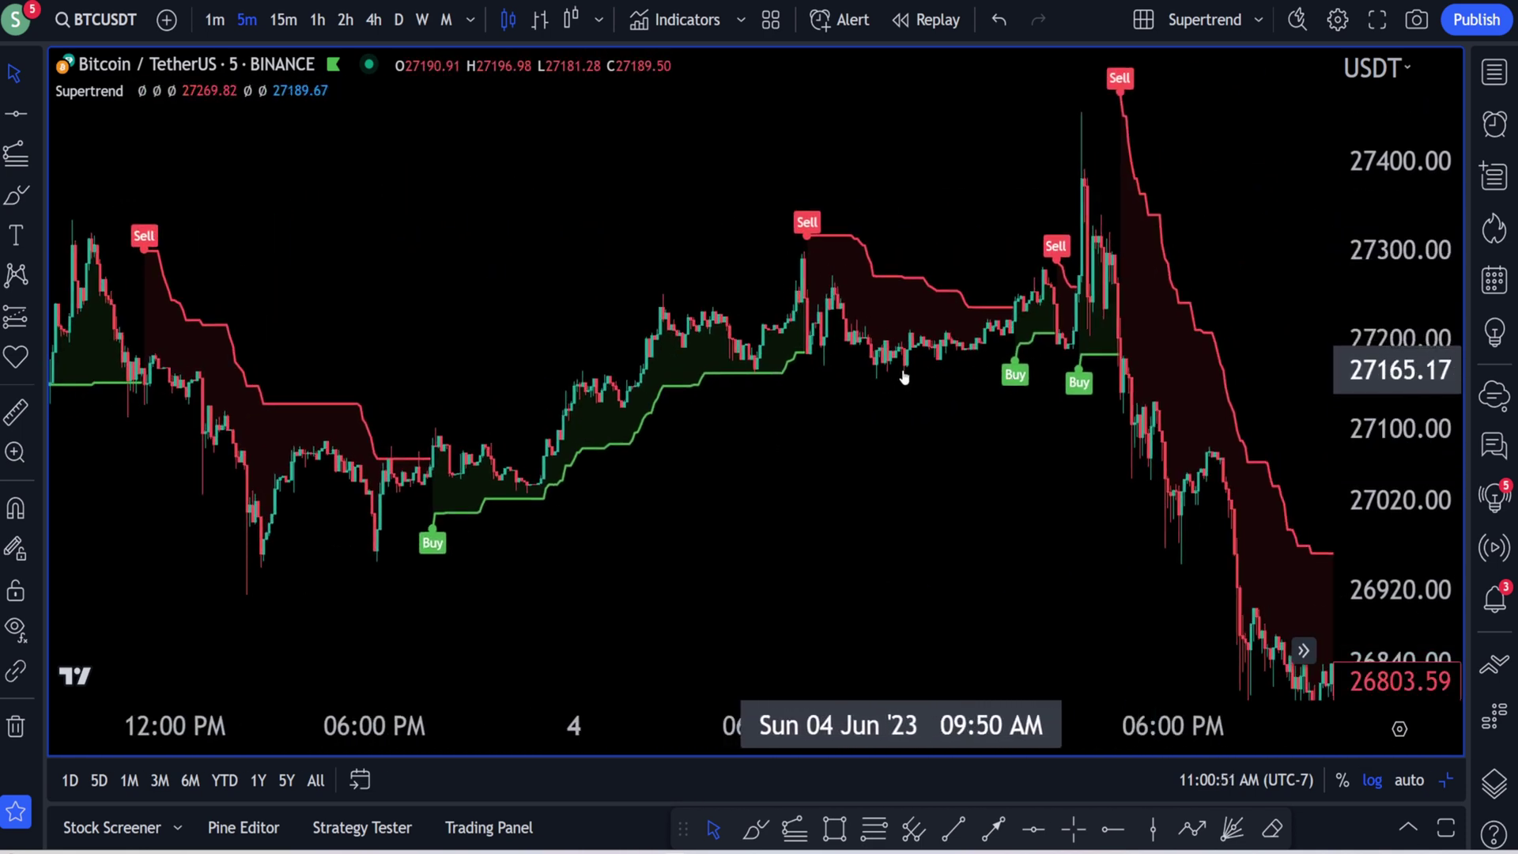
drag(1101, 478, 1078, 480)
drag(885, 518, 1054, 518)
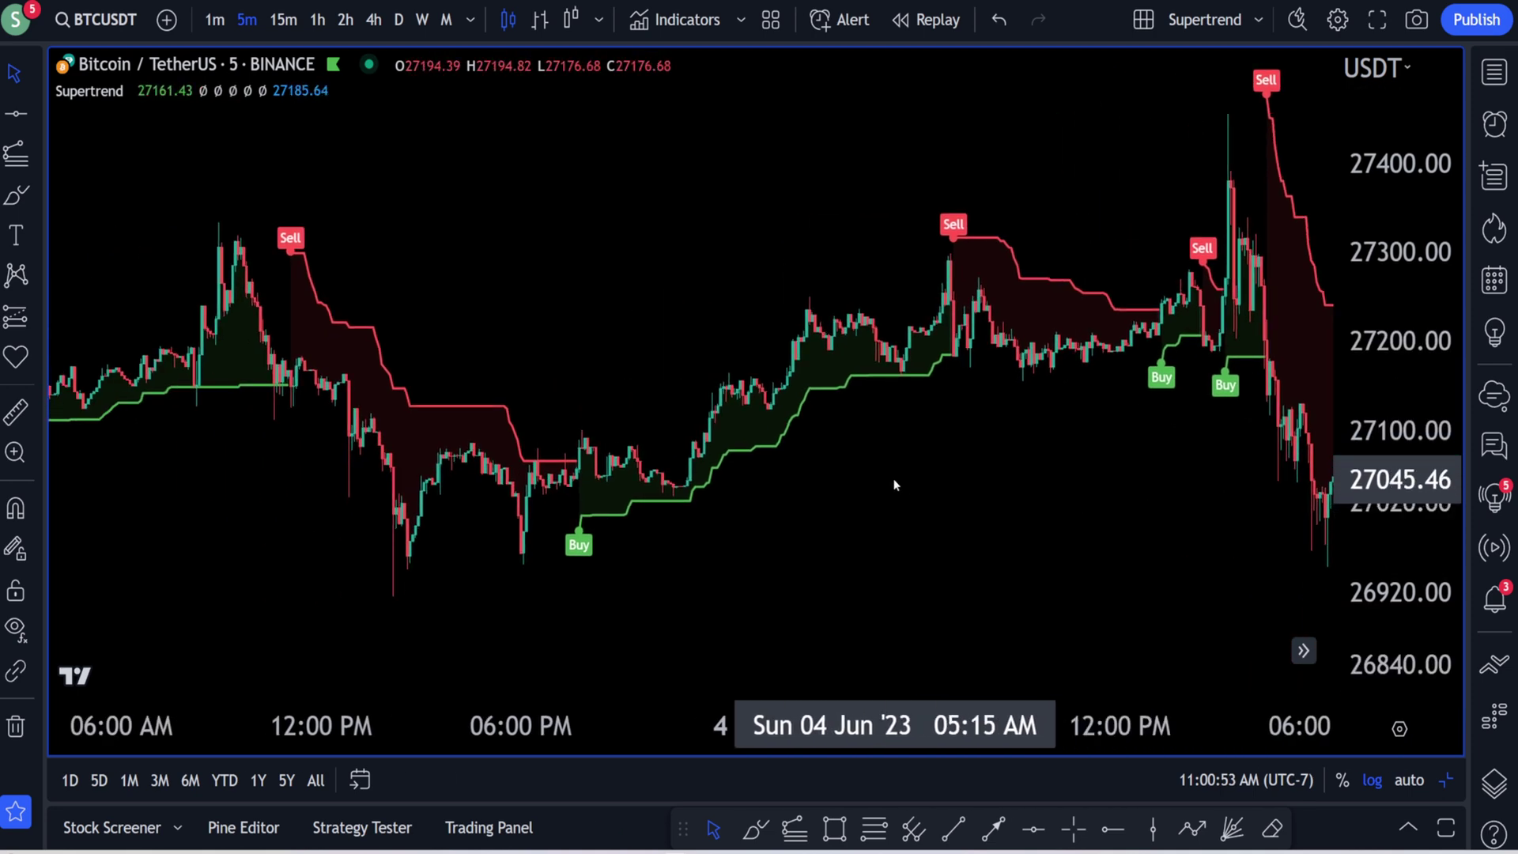
drag(897, 482, 1137, 459)
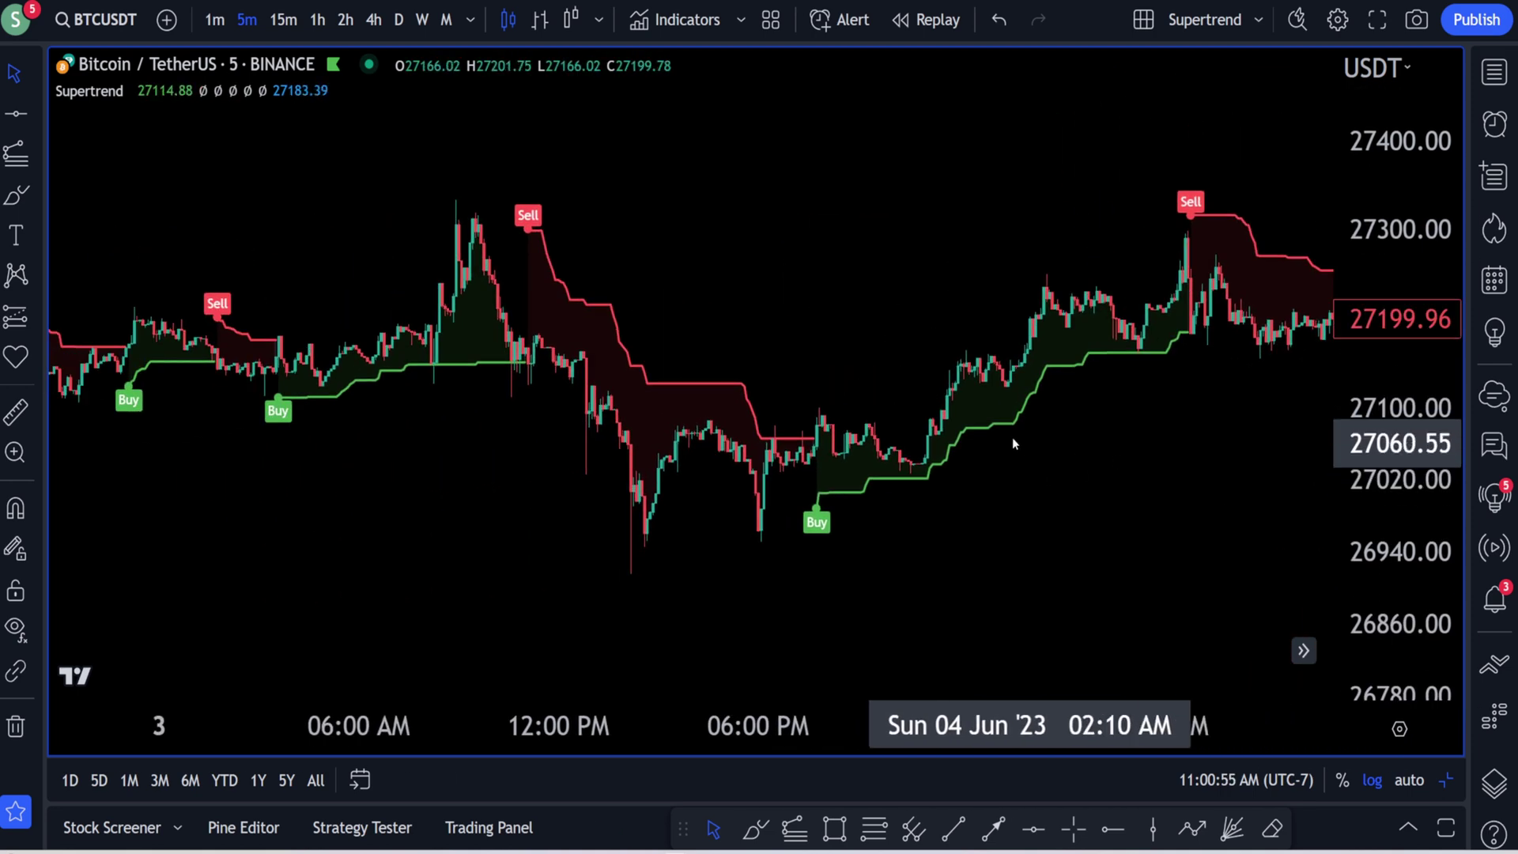
- Switch the BTCUSDT chart to the 15-minute timeframe and show the Supertrend signals of 5 to 9 June
click(297, 22)
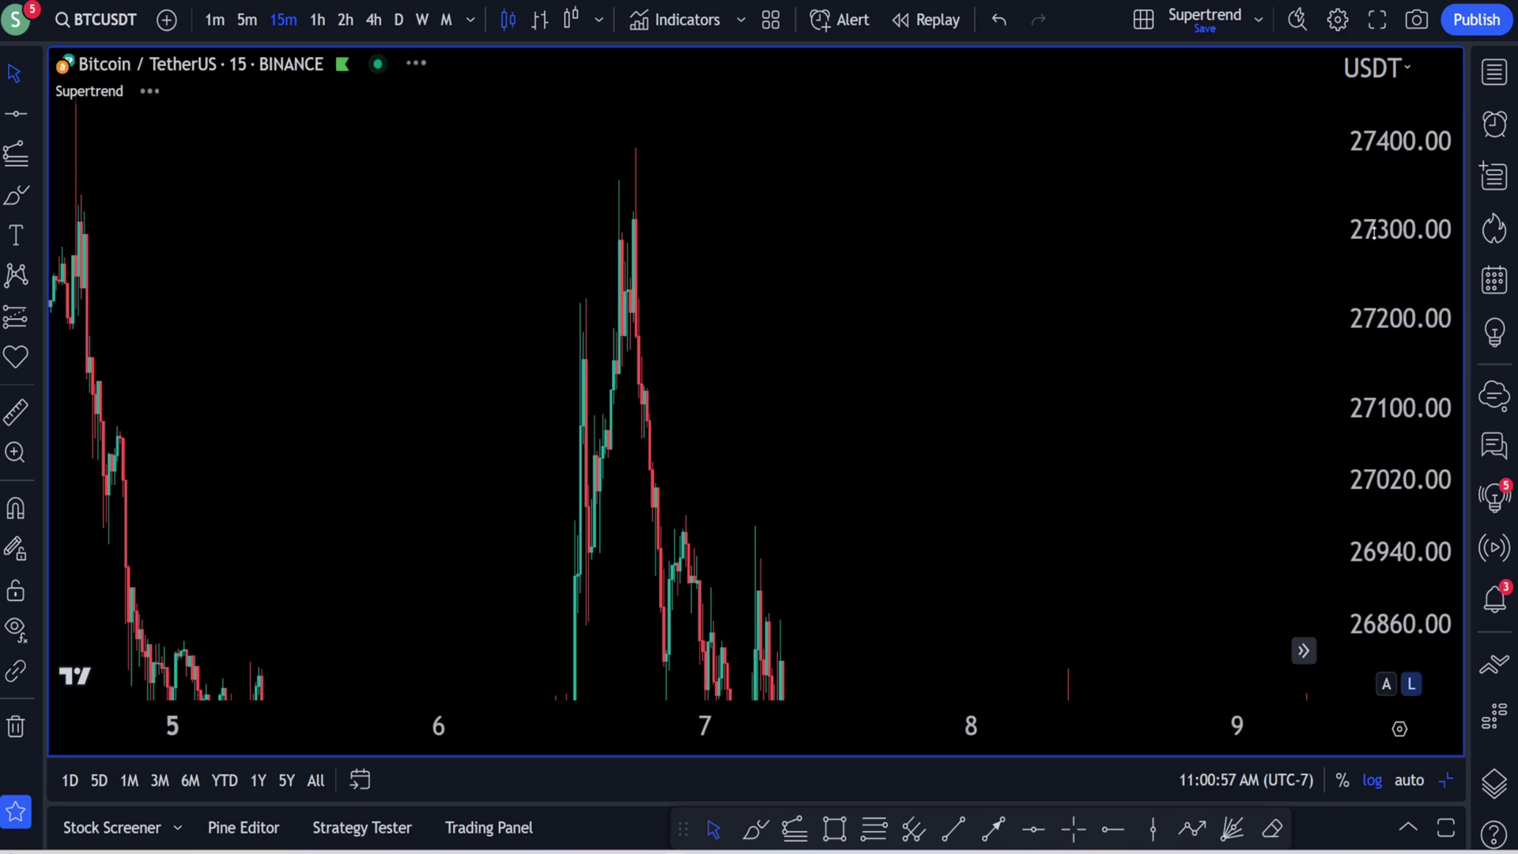
drag(990, 521, 930, 505)
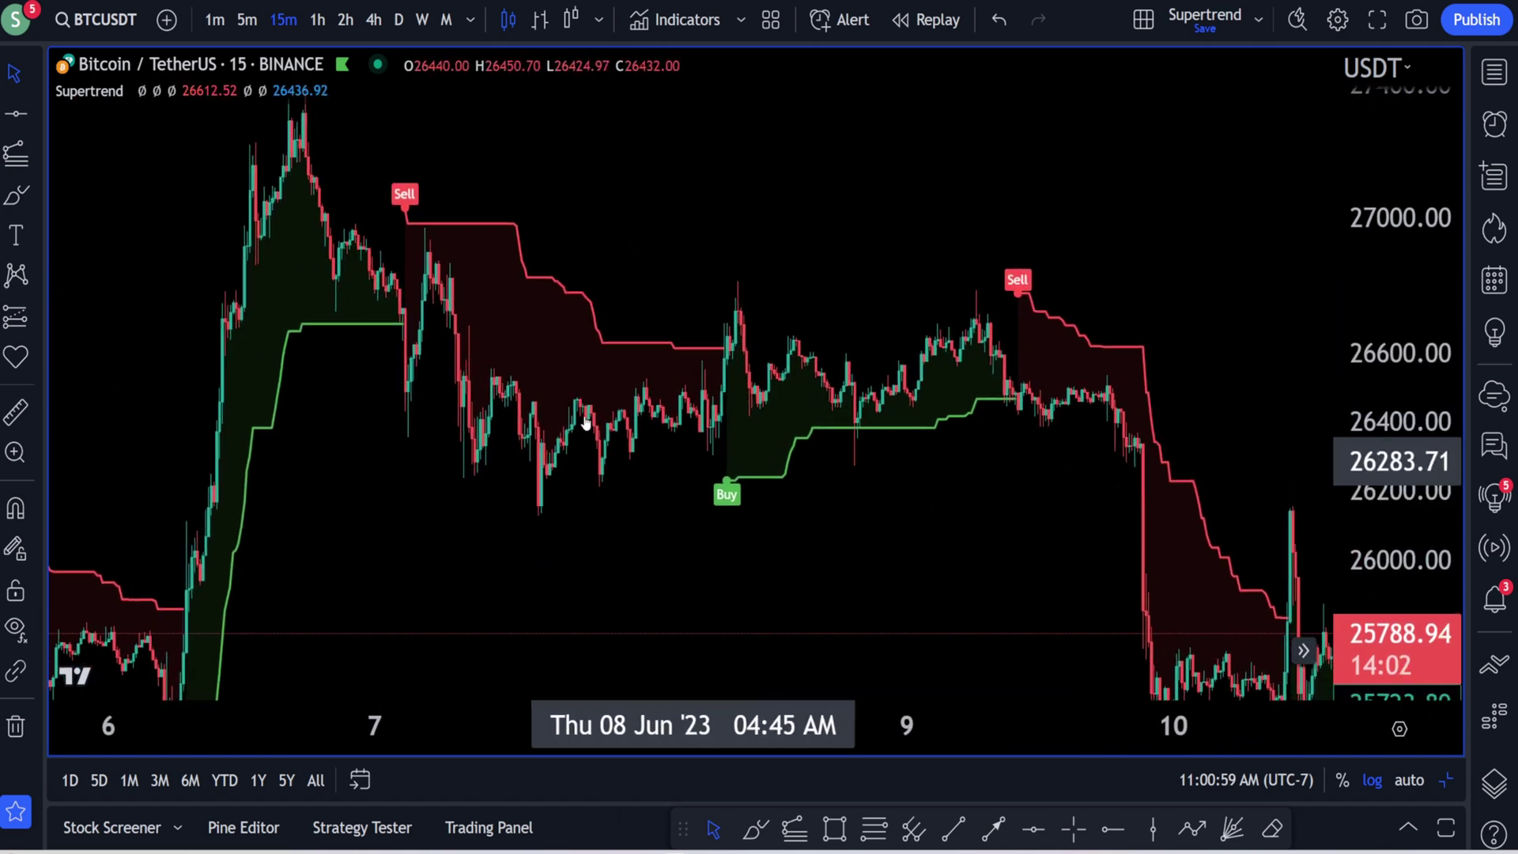
drag(320, 195, 550, 165)
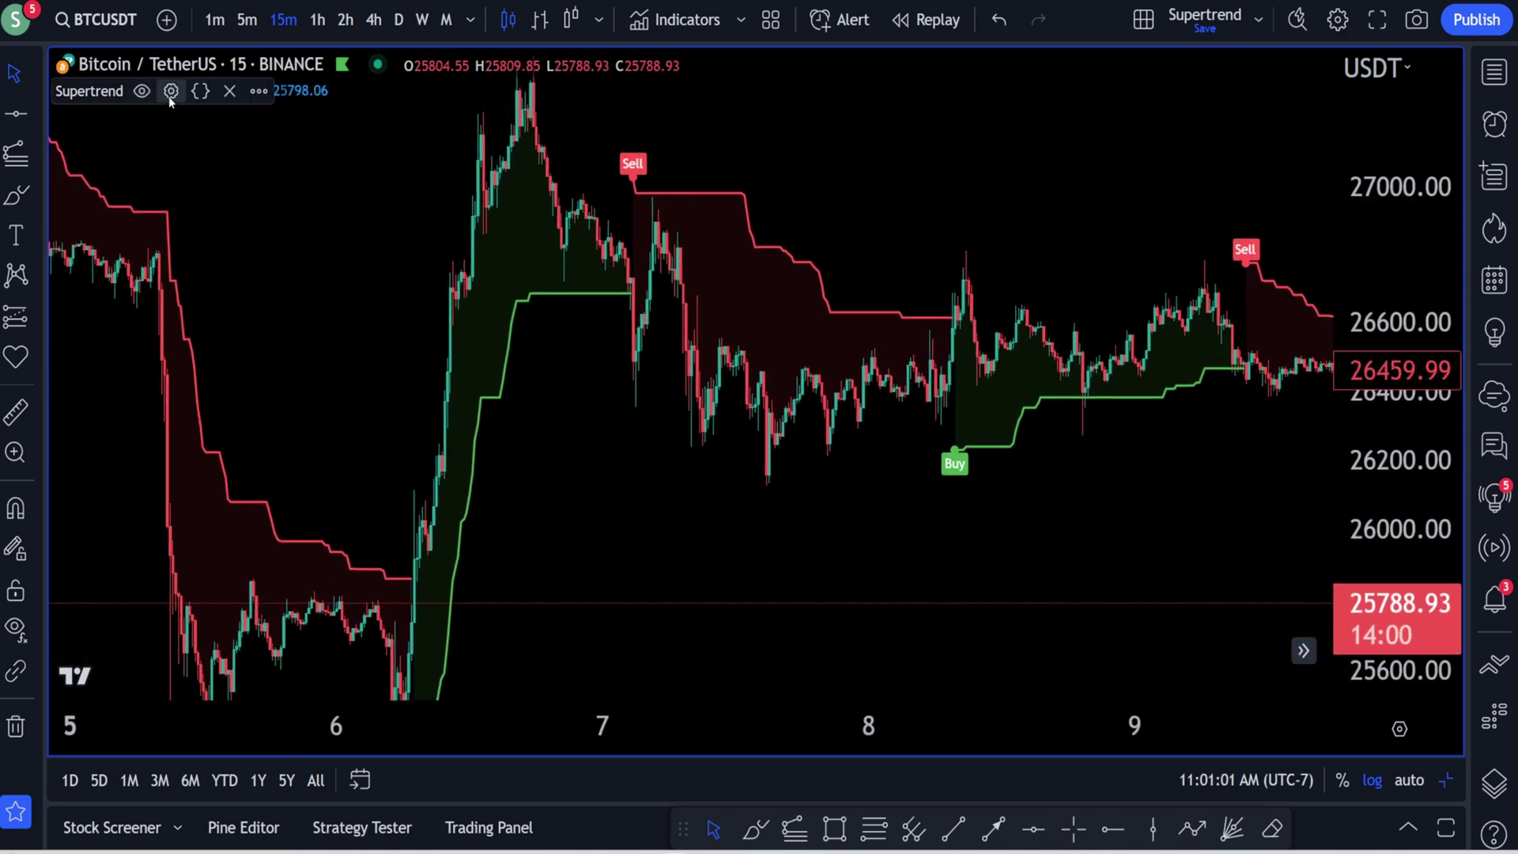
- Reset the Supertrend indicator's settings to their defaults on the 15-minute chart and check the signals up to 11 June
click(171, 91)
click(643, 655)
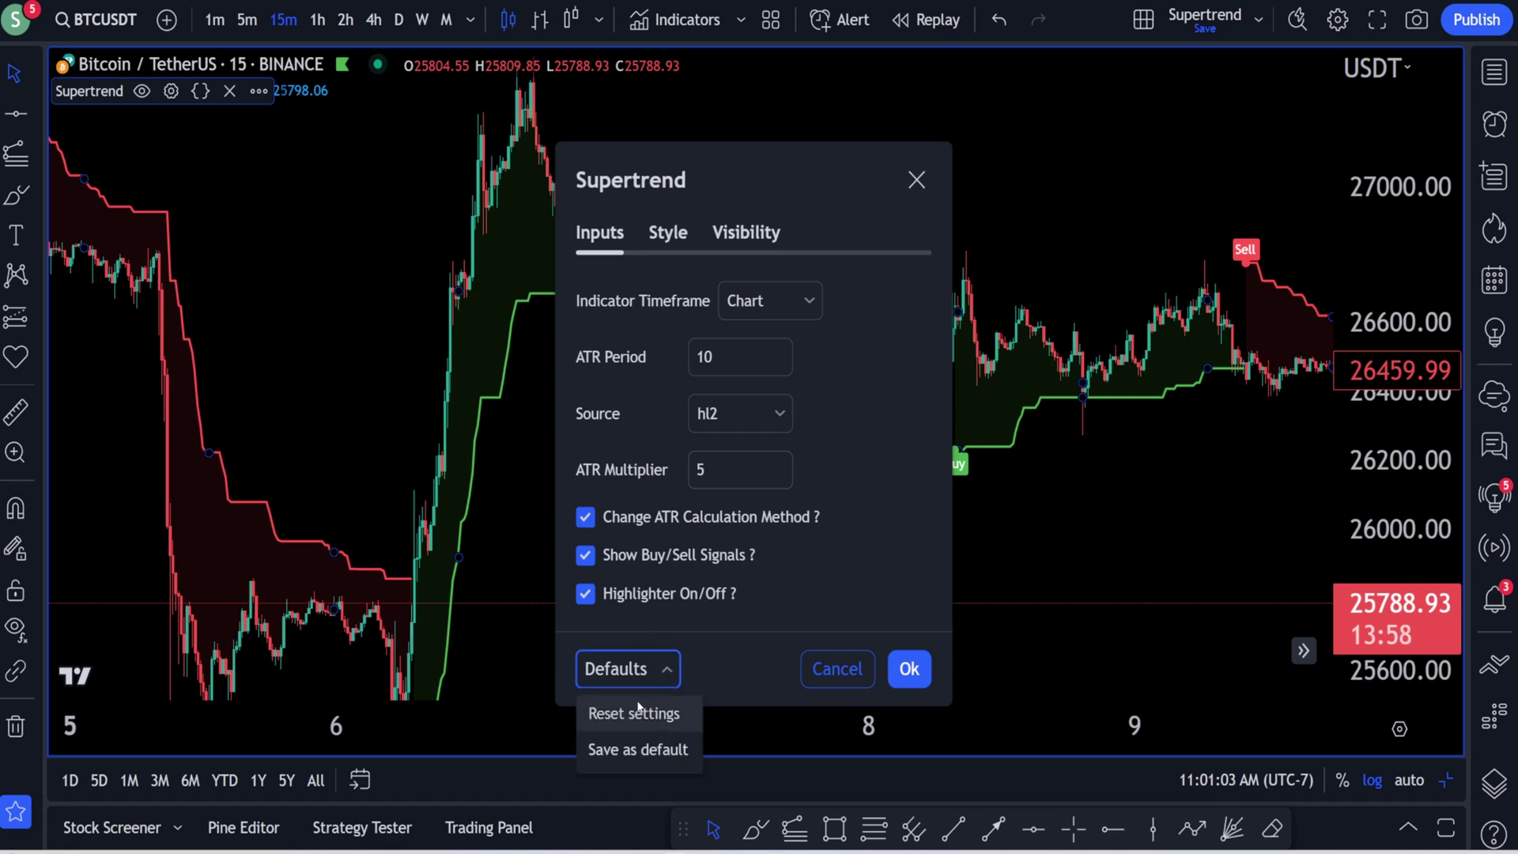
click(632, 711)
click(909, 669)
scroll(1284, 419, right, 5)
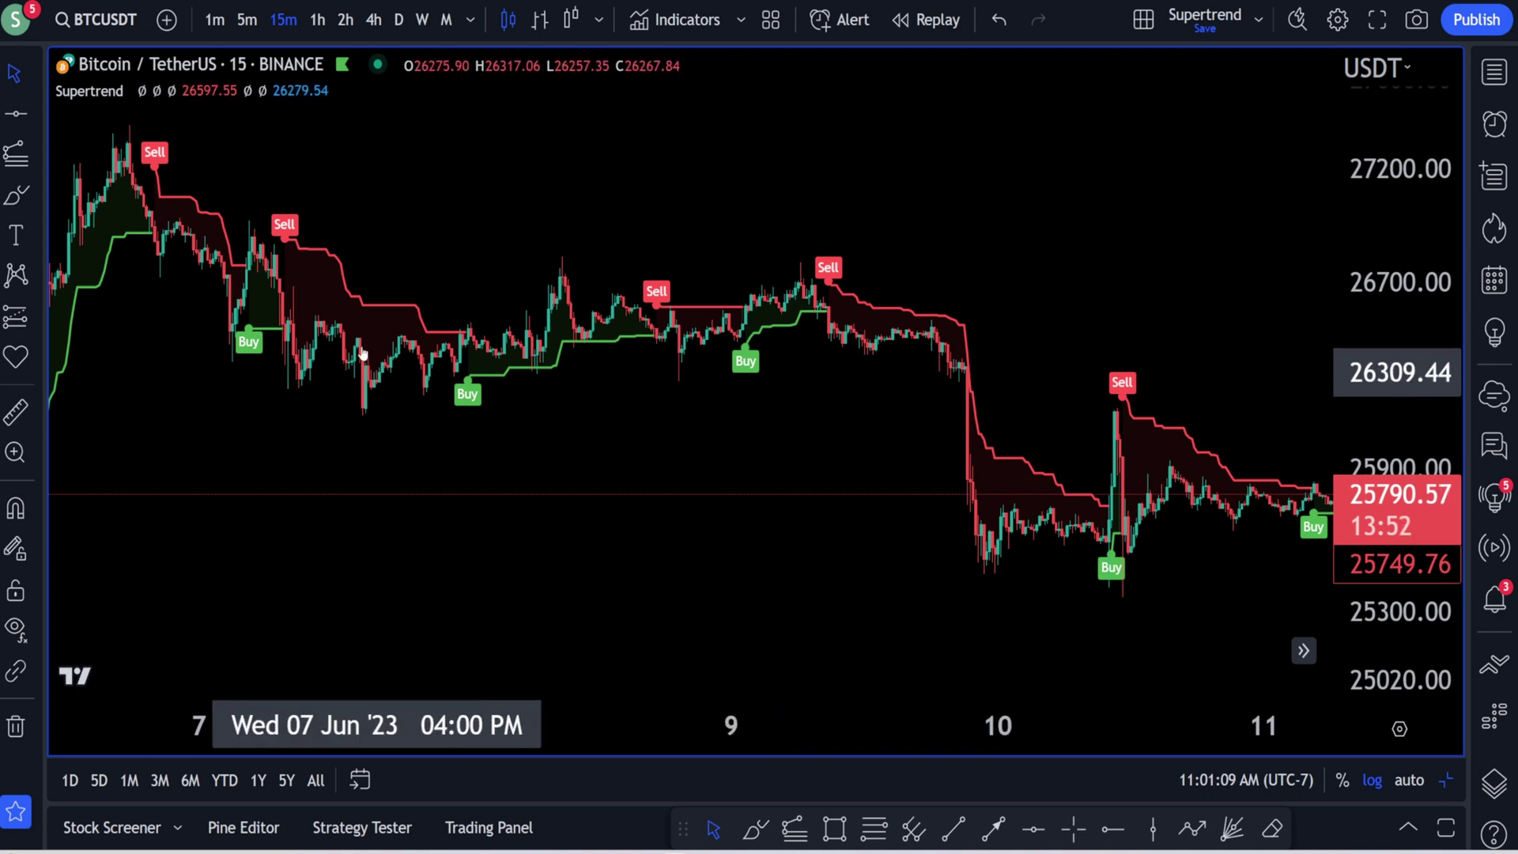
mouse_move(146, 103)
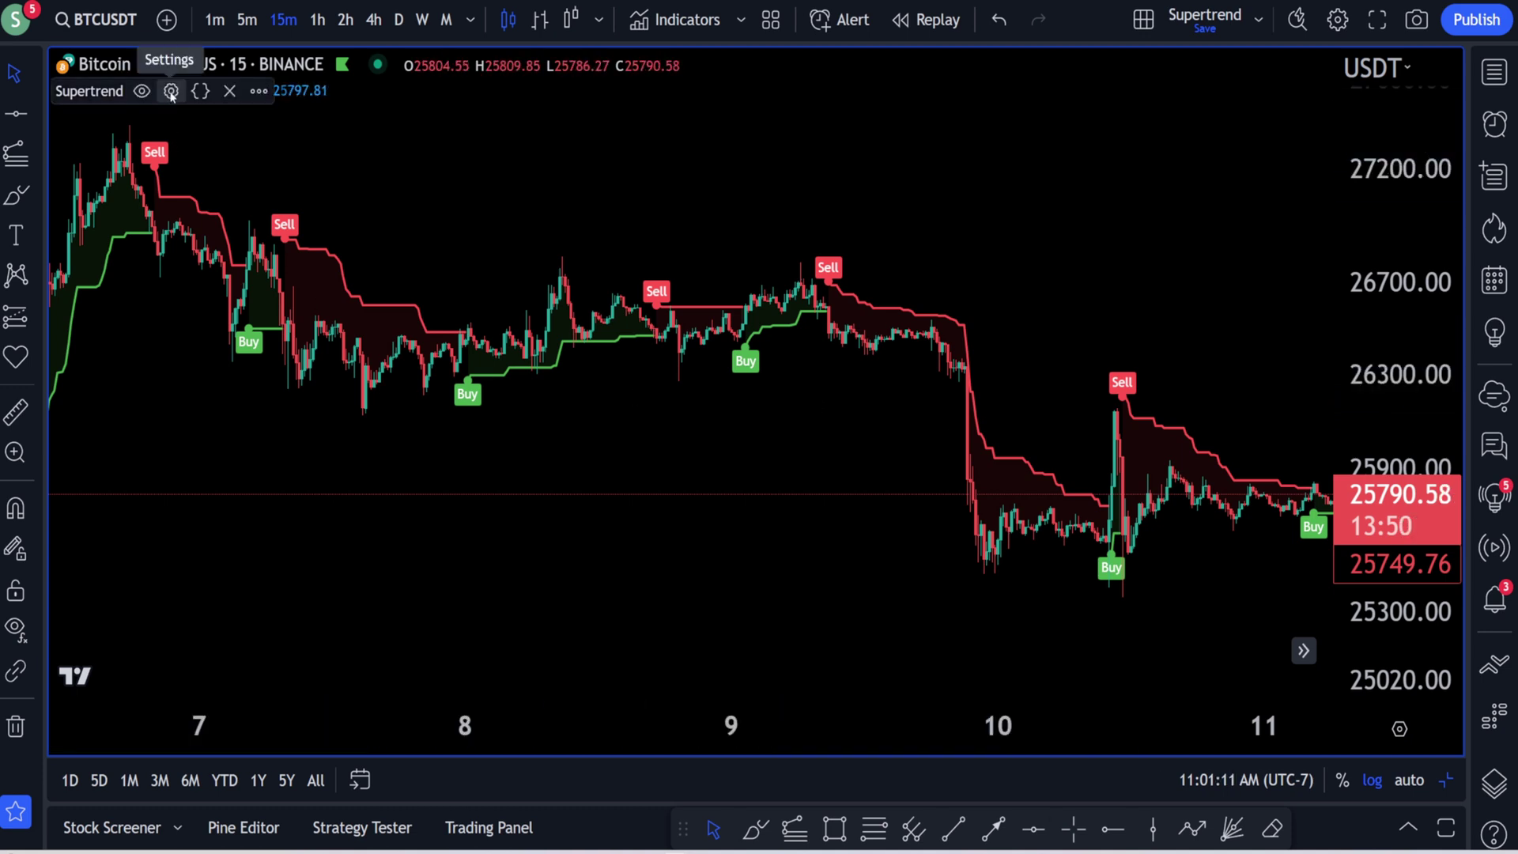
click(171, 92)
click(915, 176)
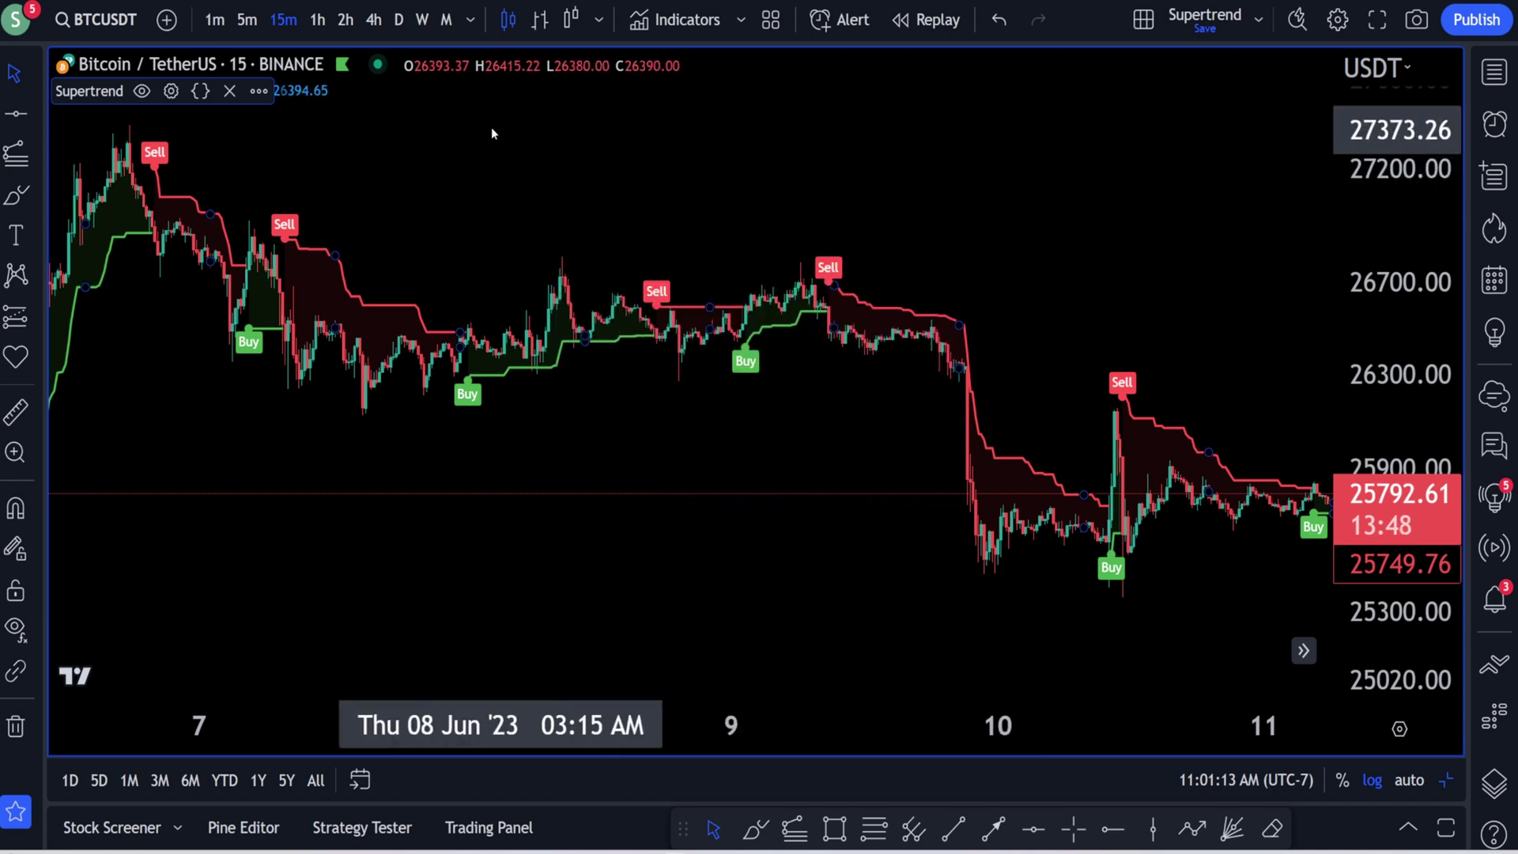
- Switch the BTCUSDT chart to the daily timeframe and show the Supertrend signals from January to June 2023
click(399, 21)
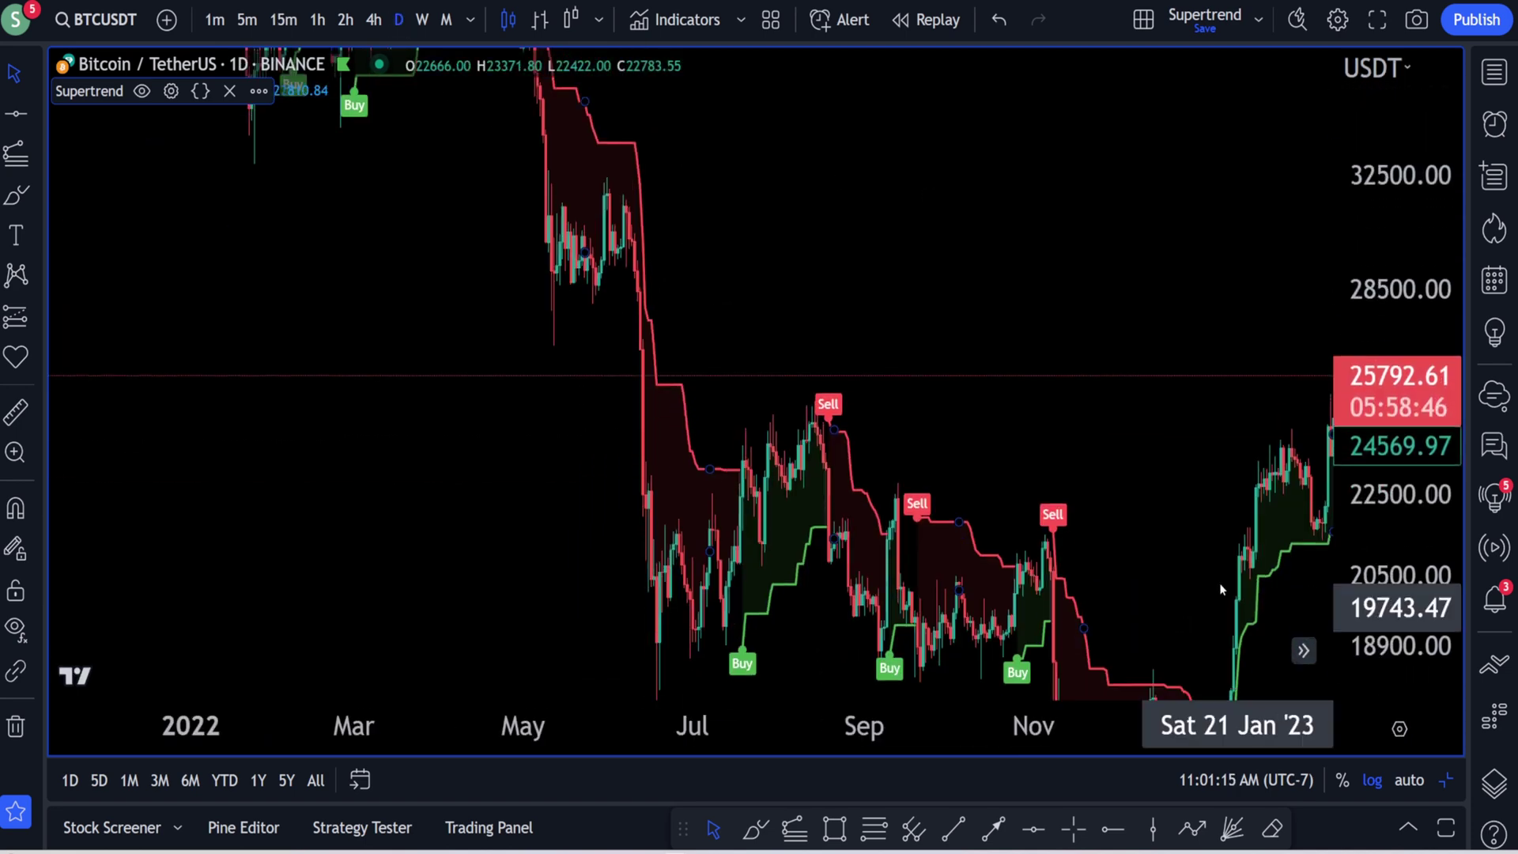
scroll(1146, 462, up, 5)
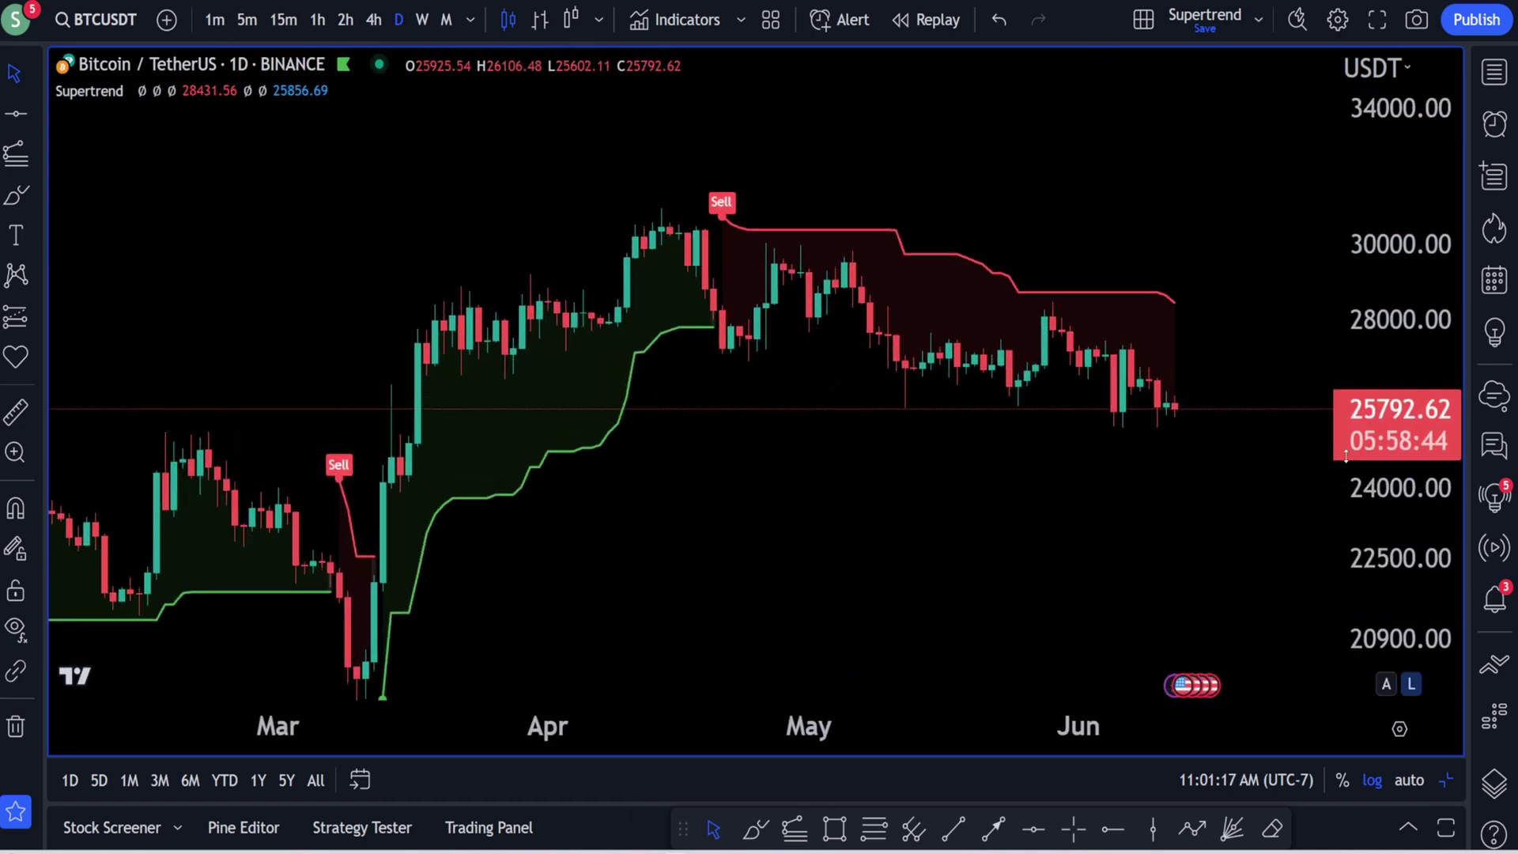
scroll(1208, 467, up, 3)
scroll(1234, 466, down, 6)
drag(1360, 443, 1178, 522)
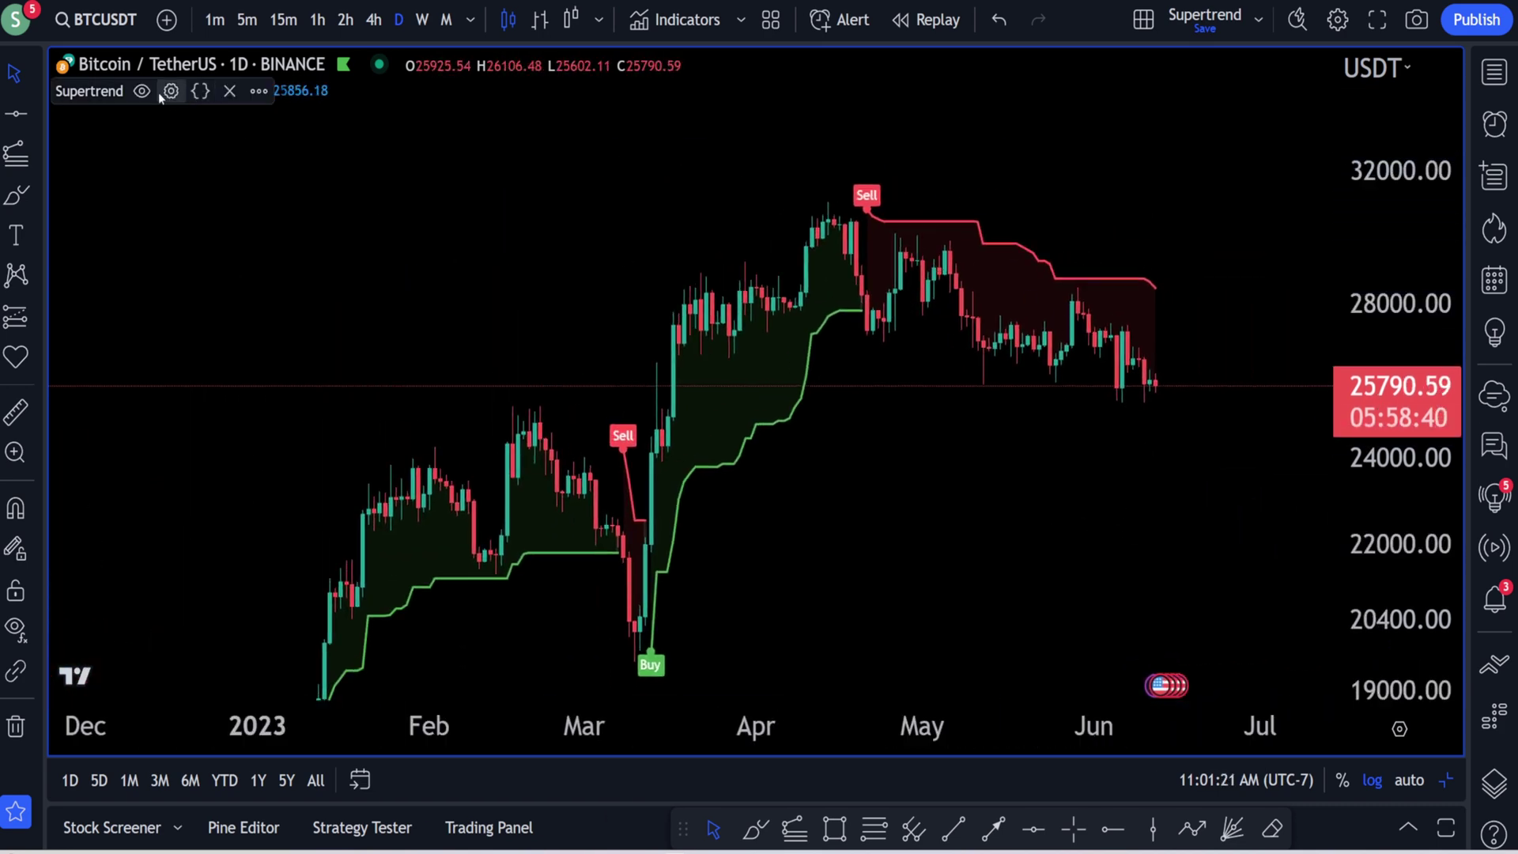
- Try an ATR period of 50 with an ATR multiplier of 5.1 for the Supertrend indicator
click(169, 91)
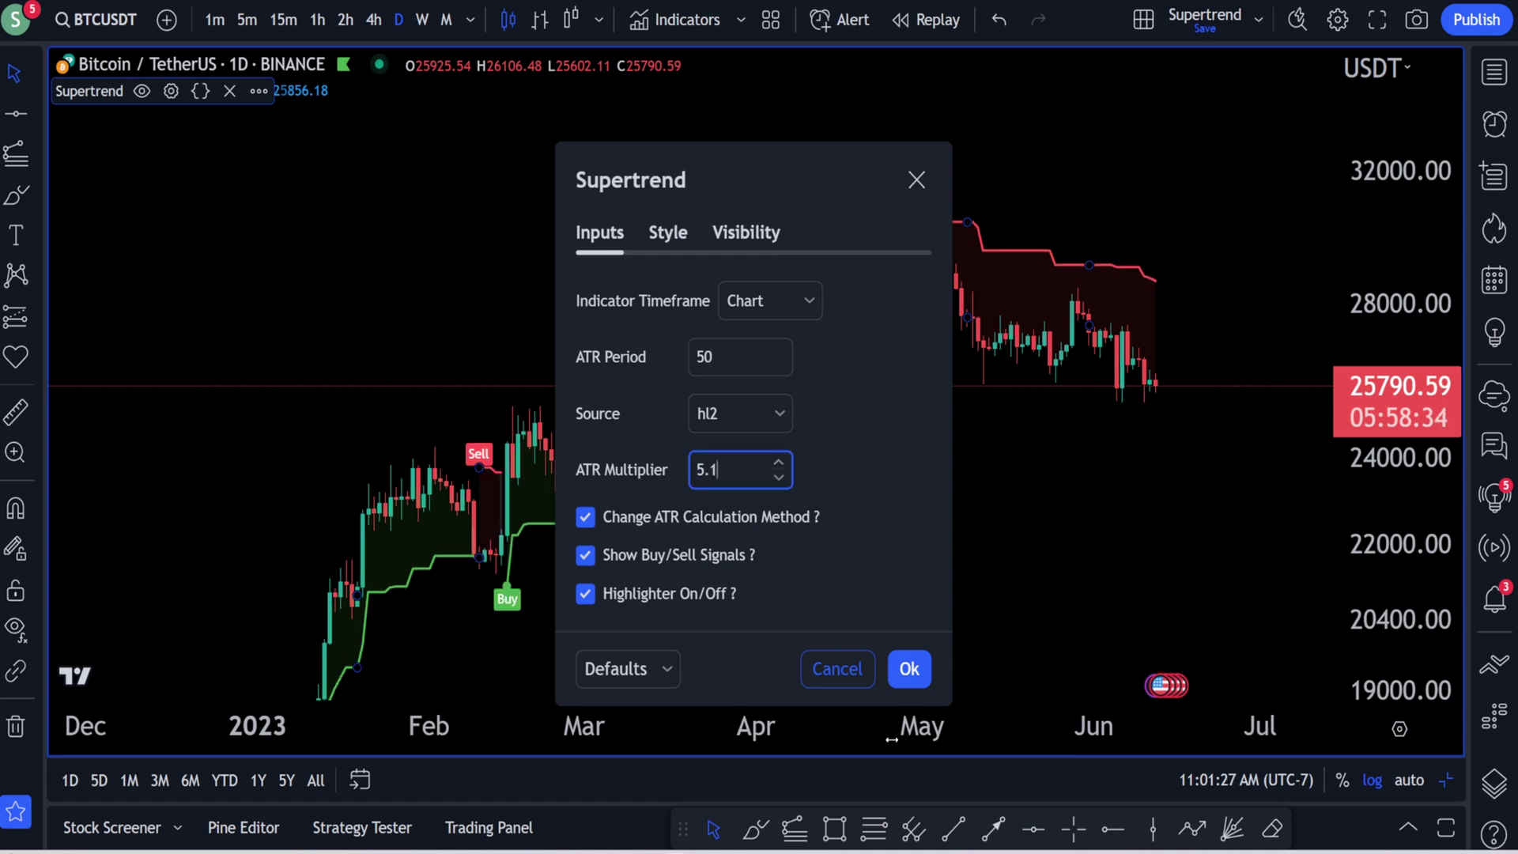
click(844, 674)
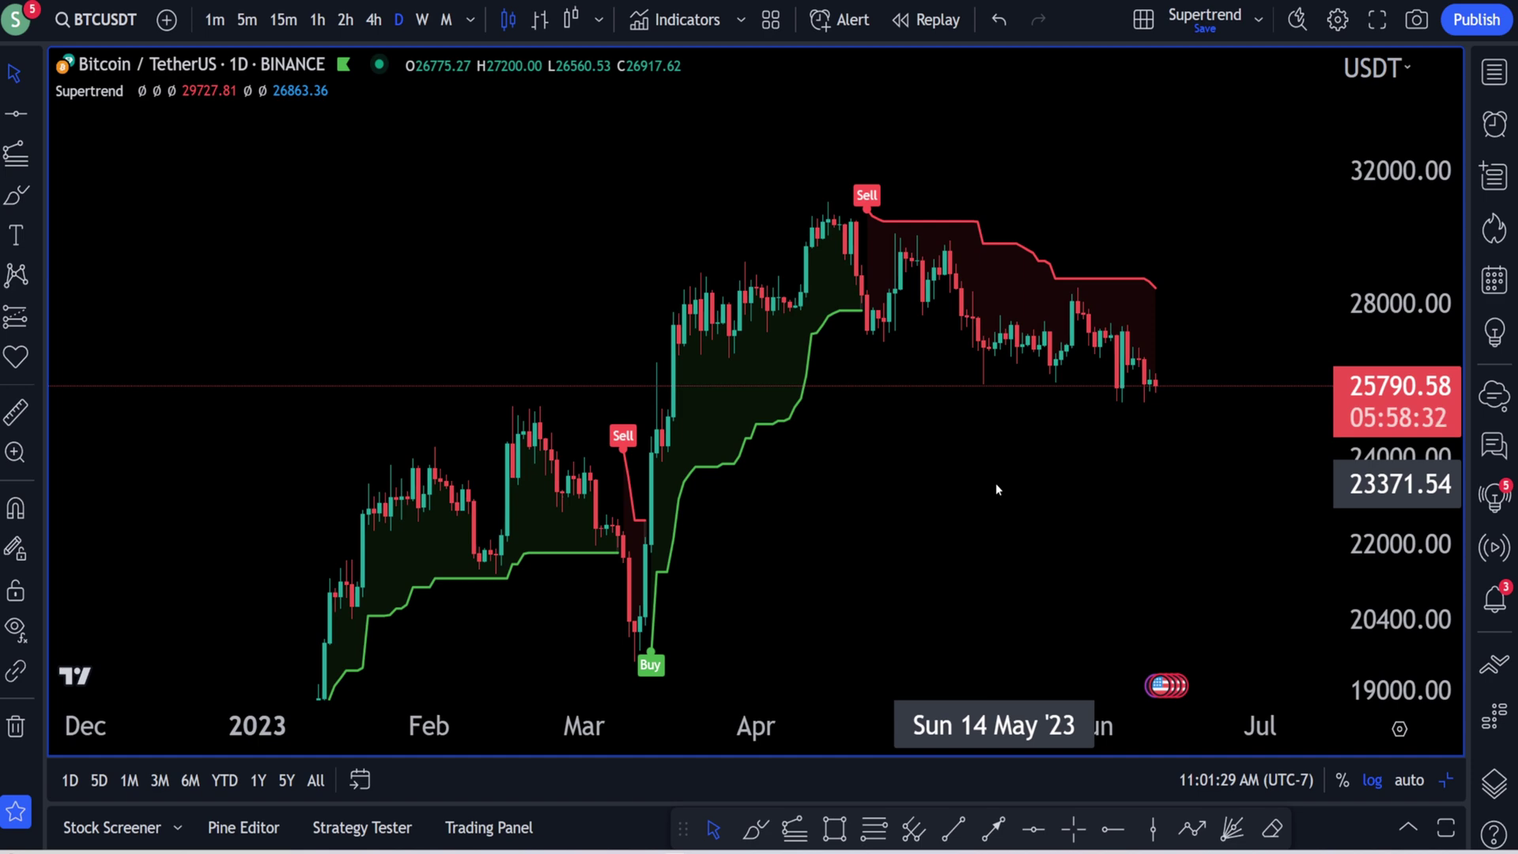
- Draw a rising trend line on the daily chart through the 24 April low and the 1 May low
scroll(997, 484, up, 4)
drag(1397, 530, 1397, 321)
drag(894, 451, 997, 509)
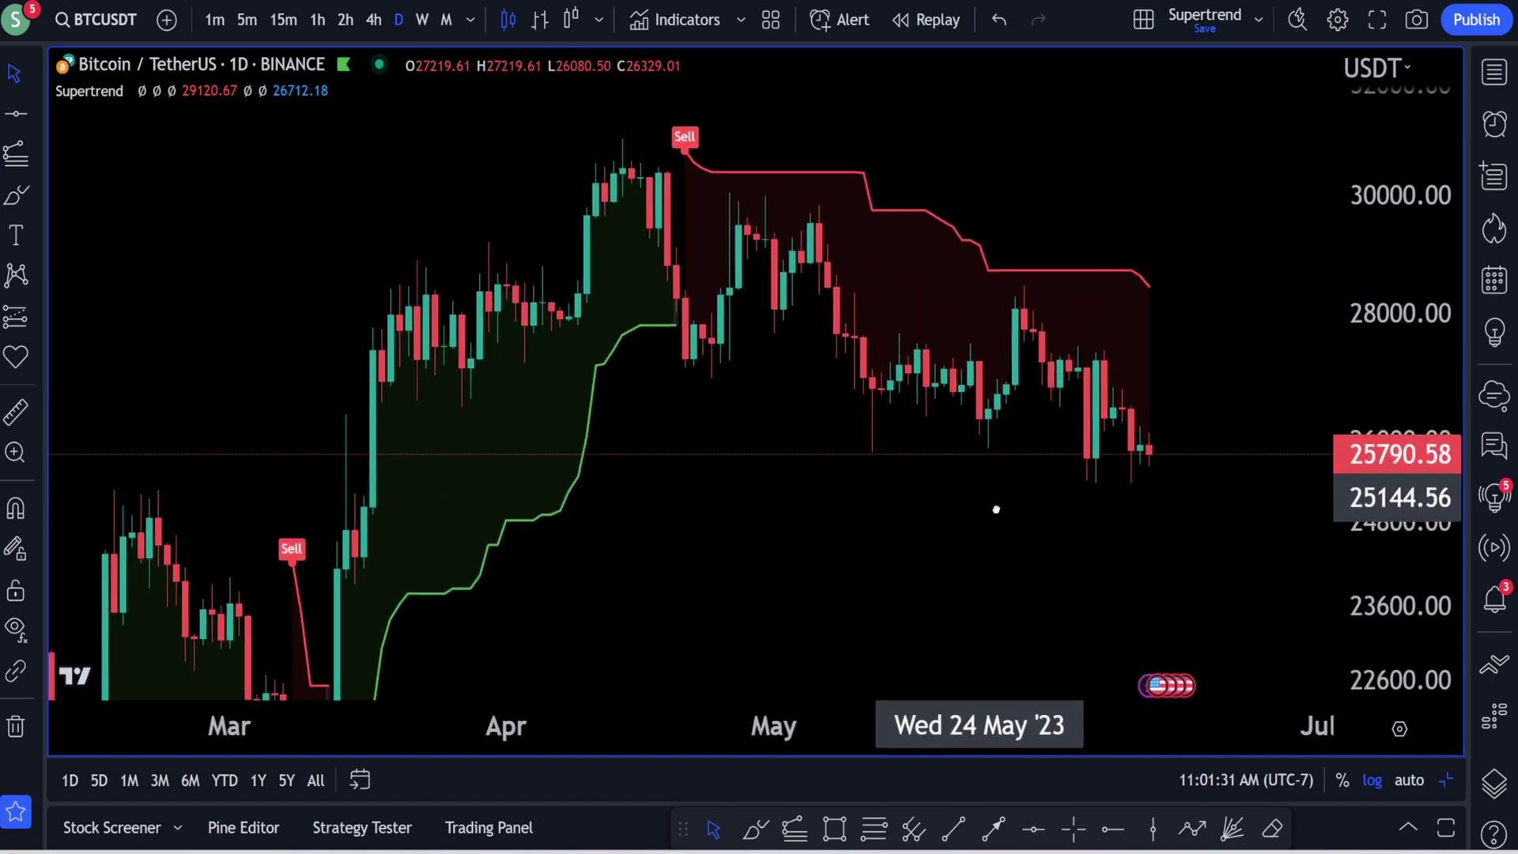
scroll(996, 509, up, 3)
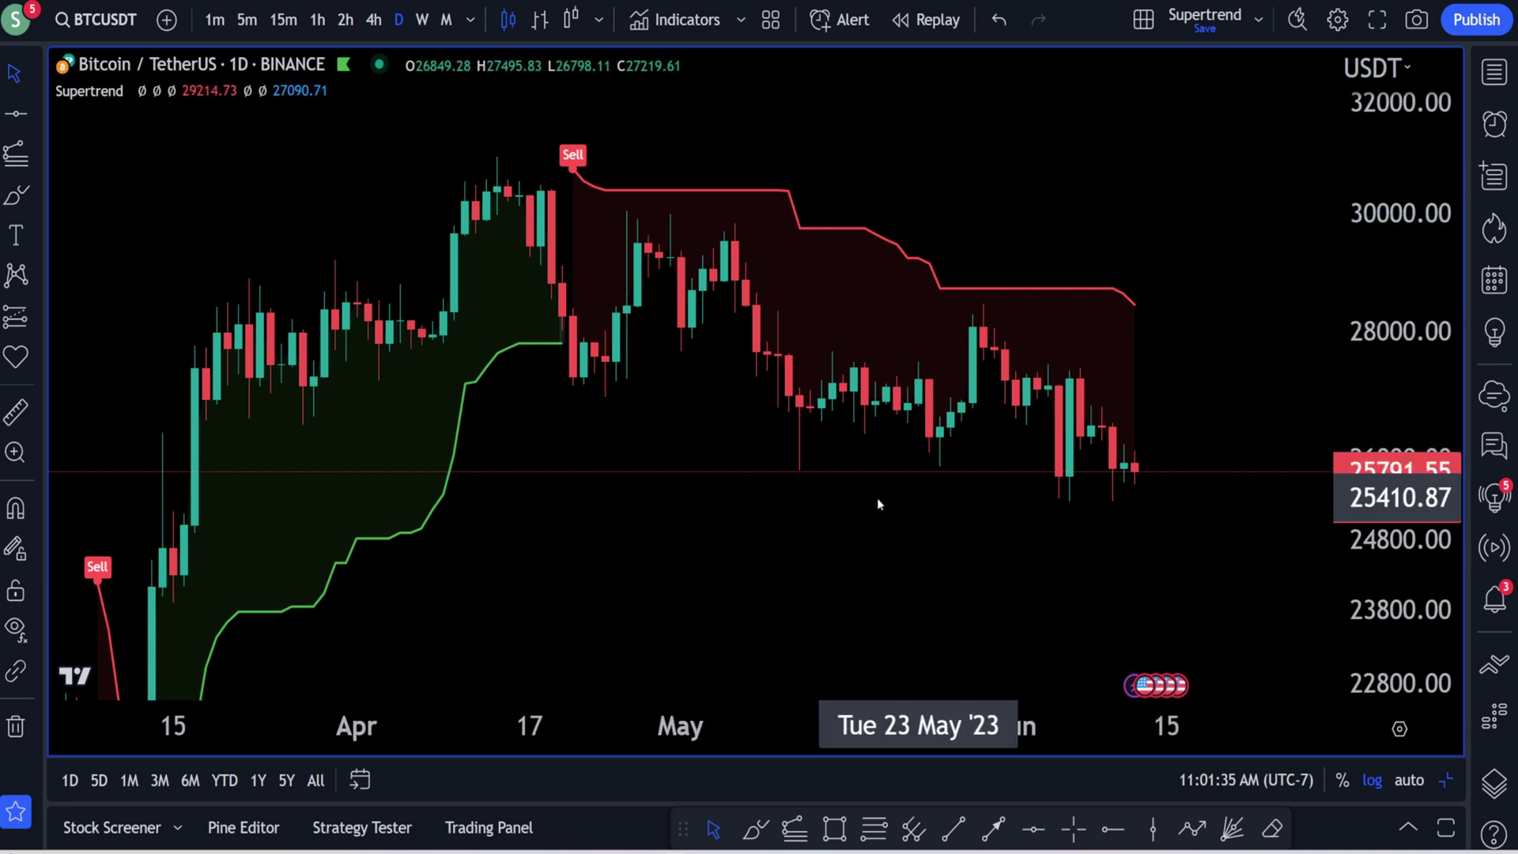
drag(743, 479, 835, 477)
scroll(830, 476, up, 2)
drag(1362, 514, 1362, 474)
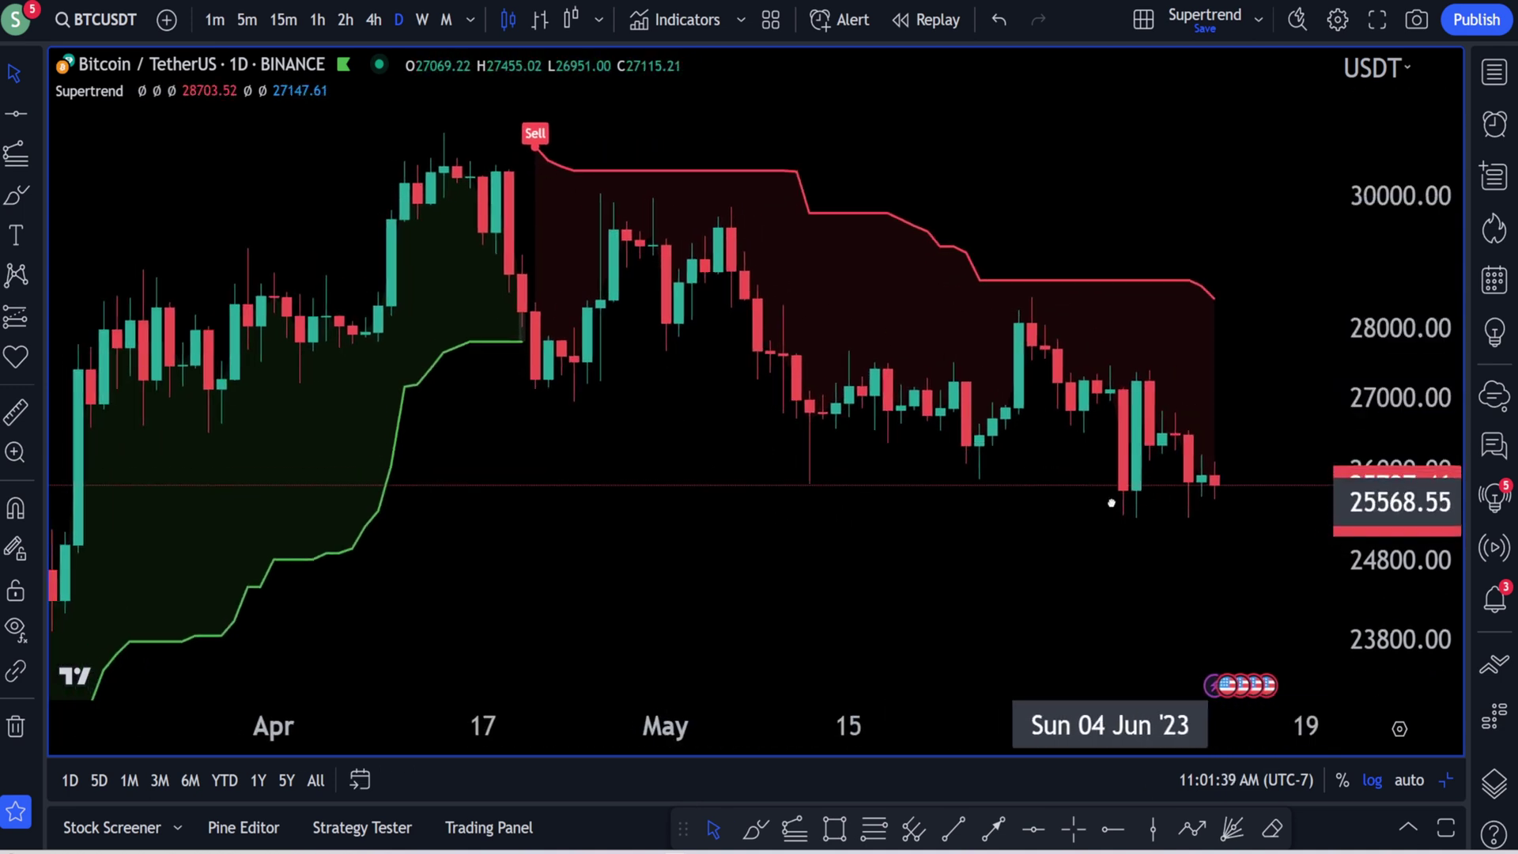
click(32, 113)
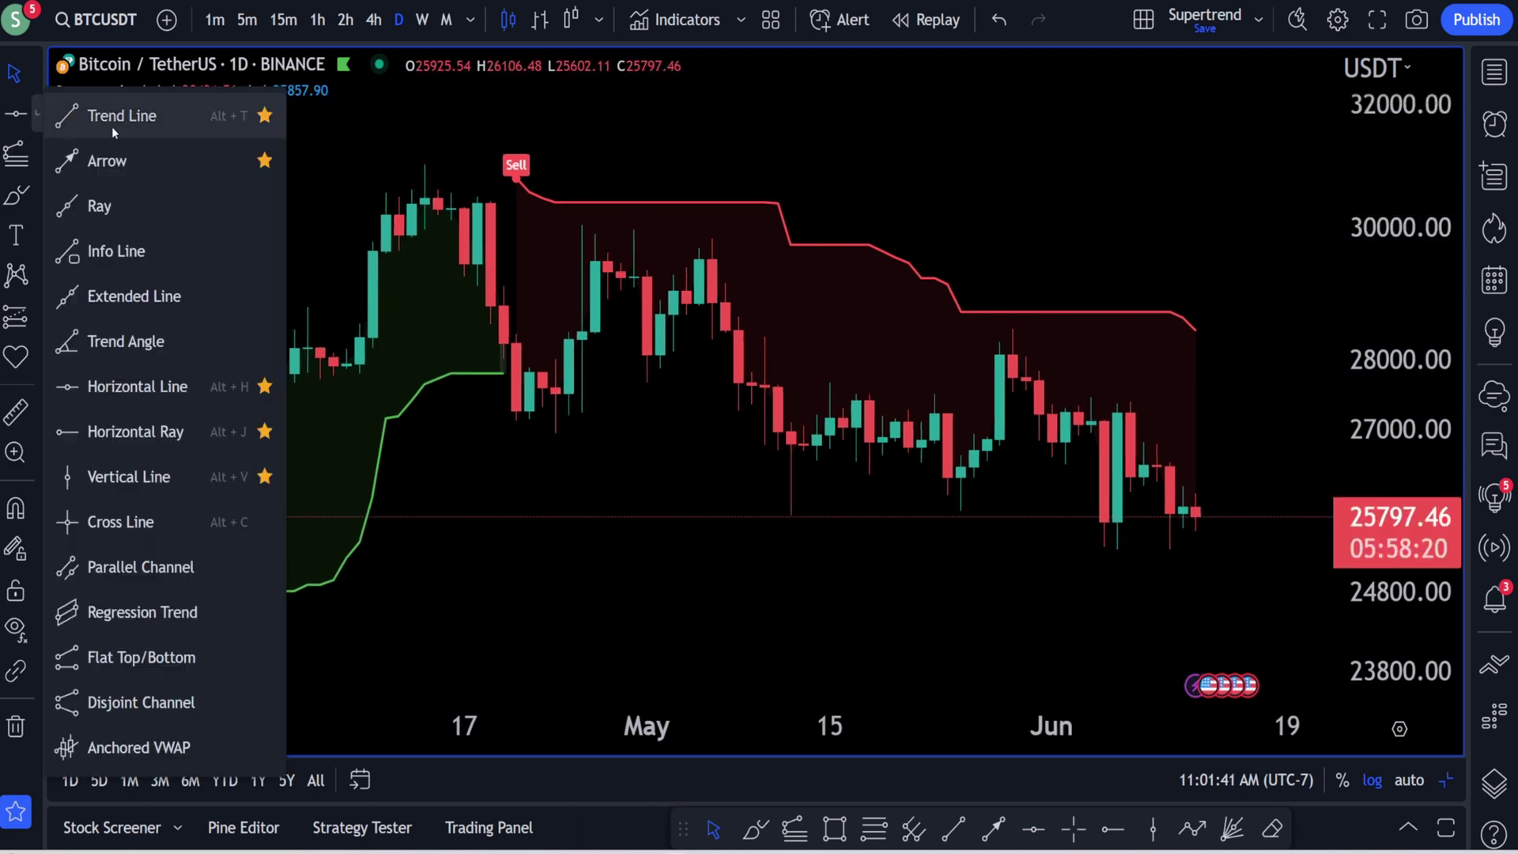
click(111, 119)
click(648, 381)
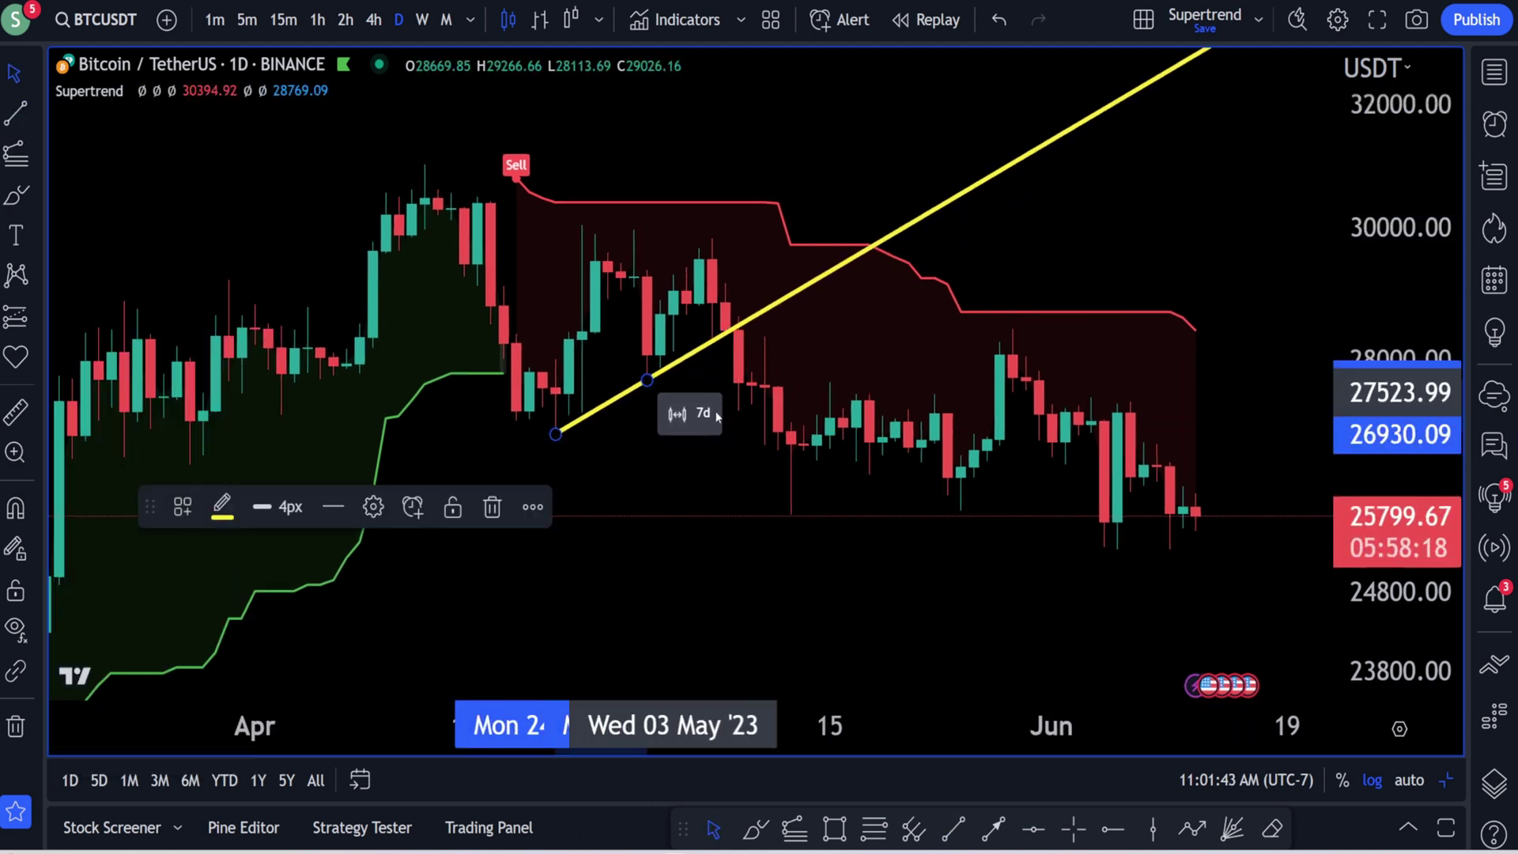
click(685, 403)
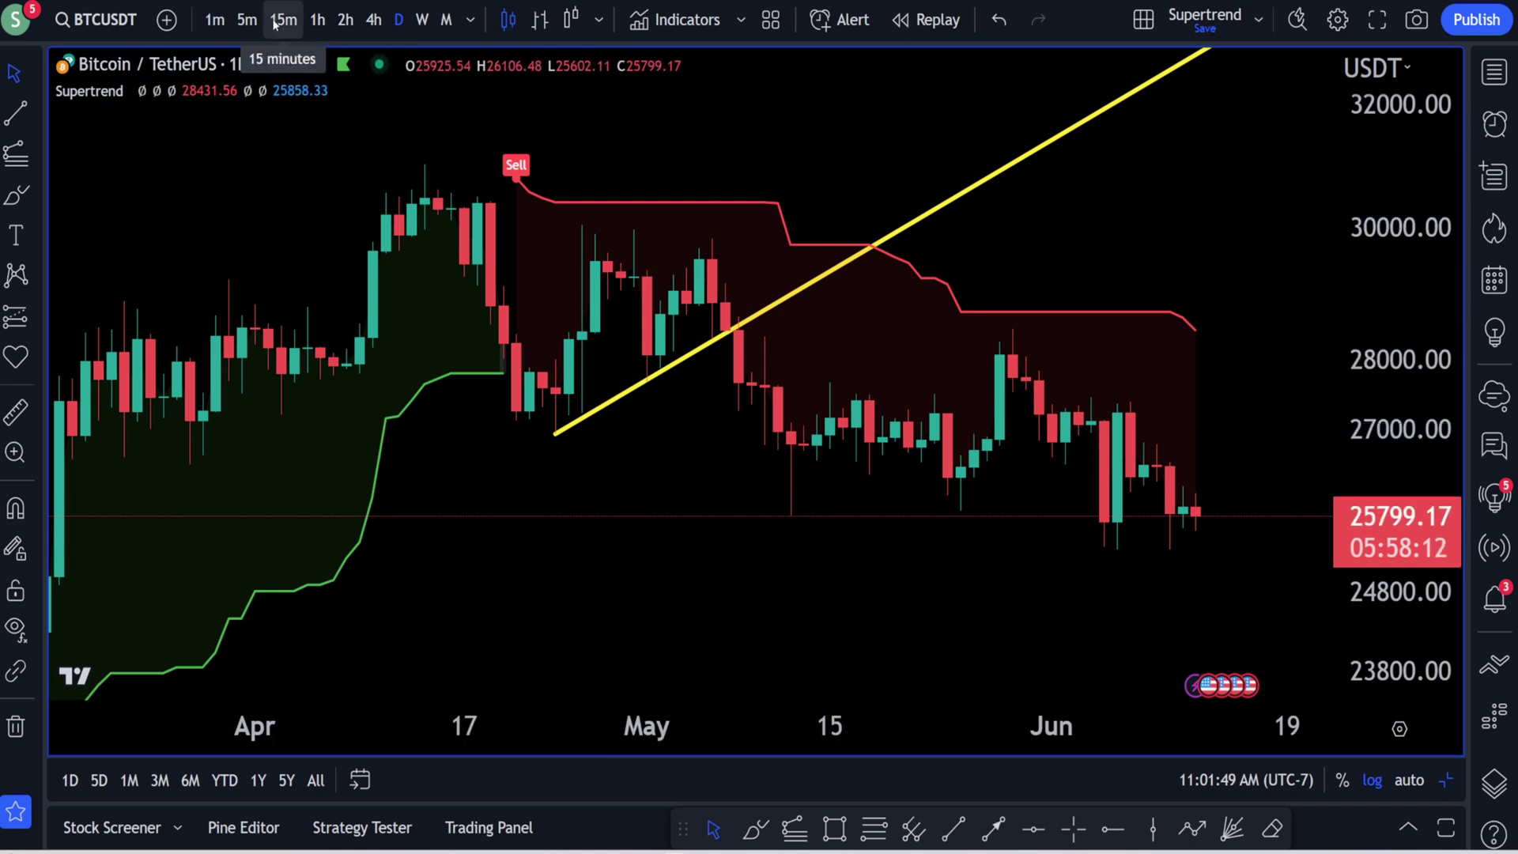
- Mark the 21 April daily sell signal with a vertical line and locate that line on the 15-minute chart
click(1150, 834)
click(517, 302)
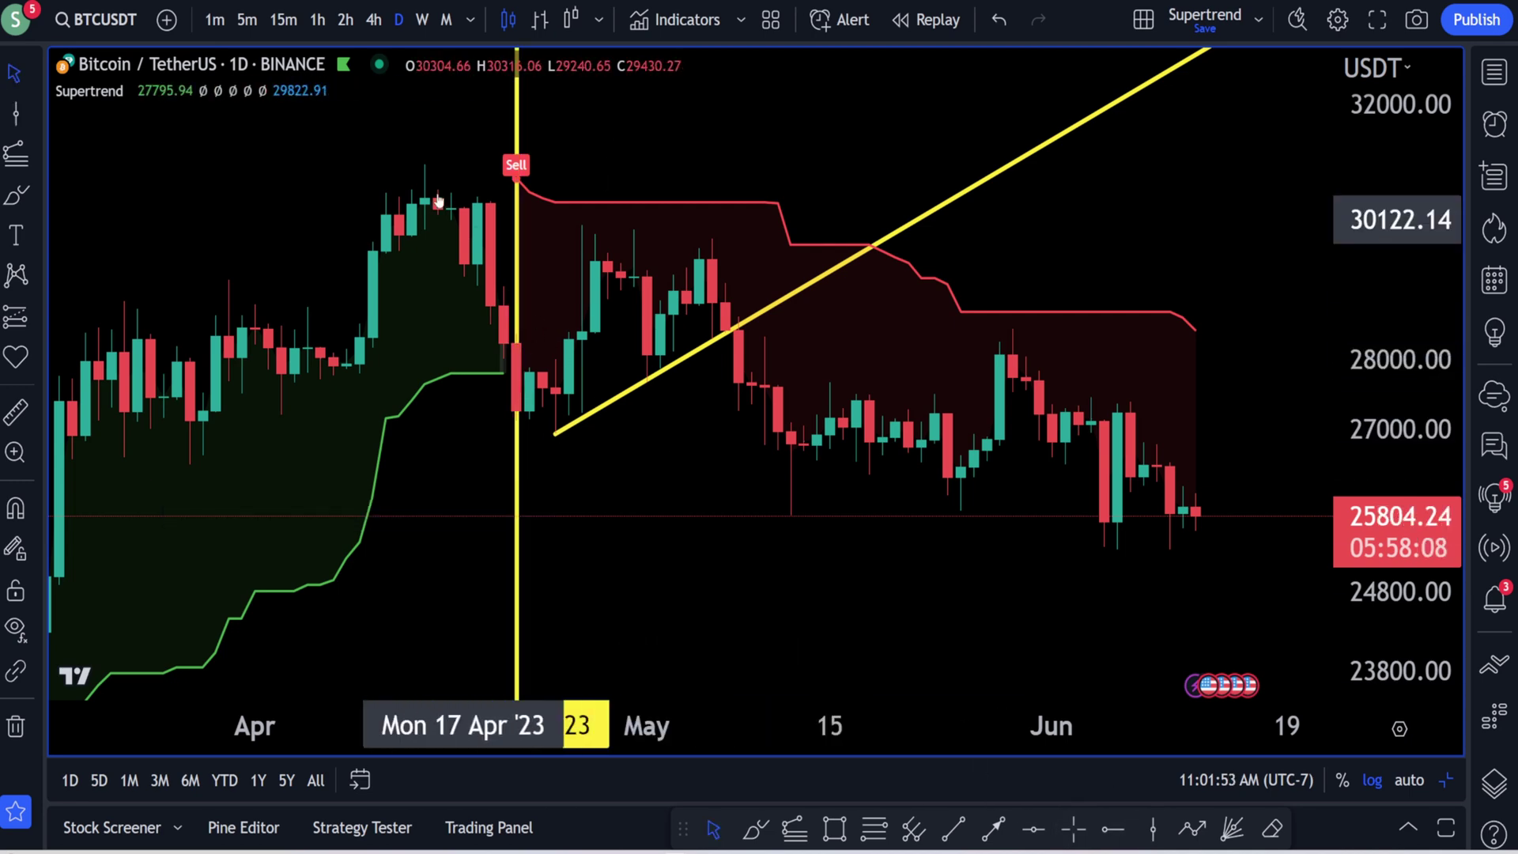
click(278, 24)
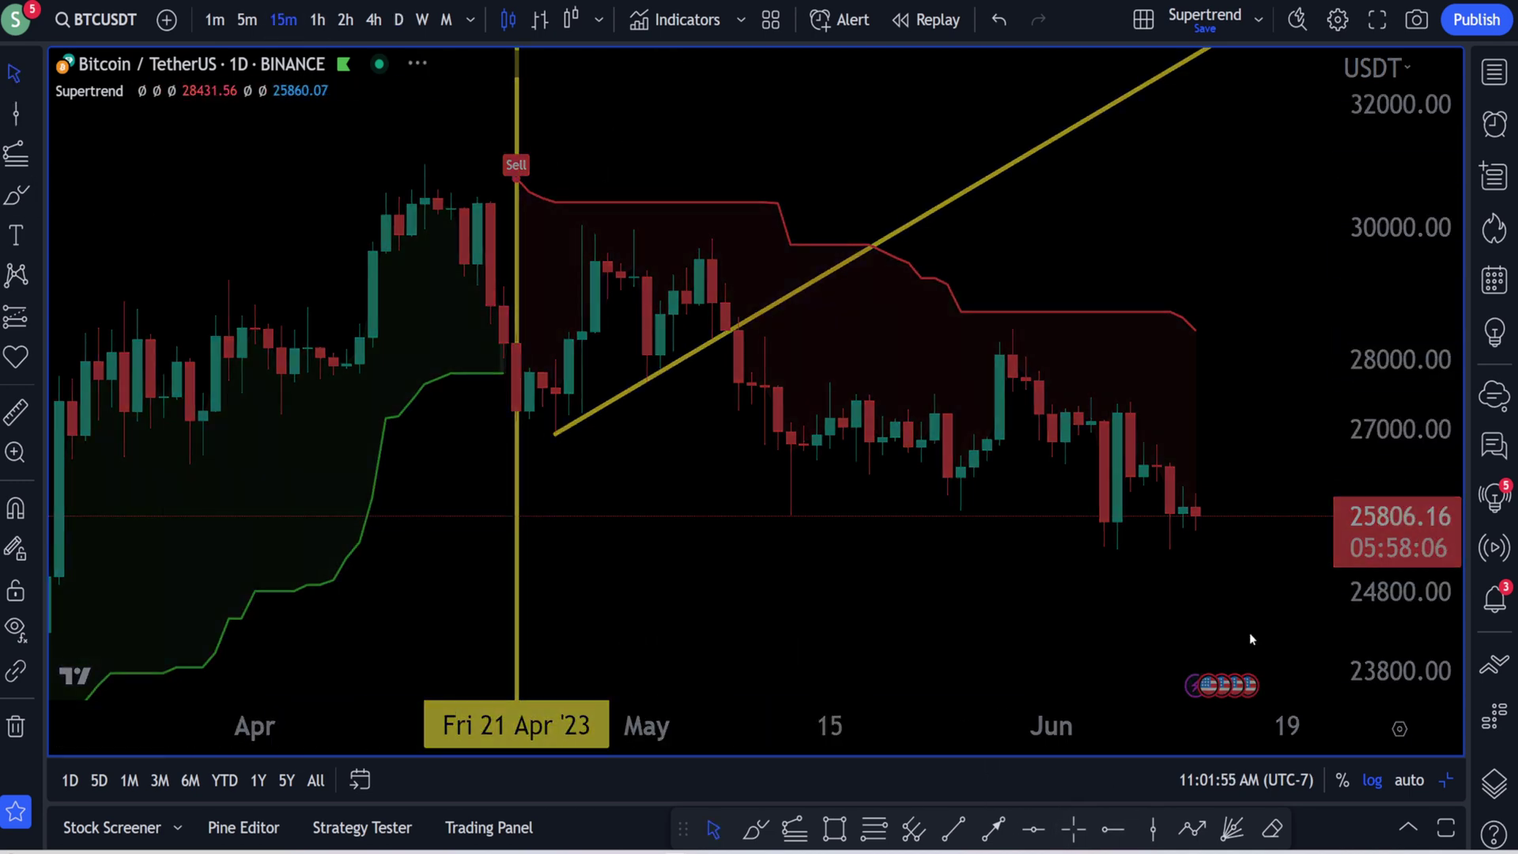
scroll(951, 459, down, 10)
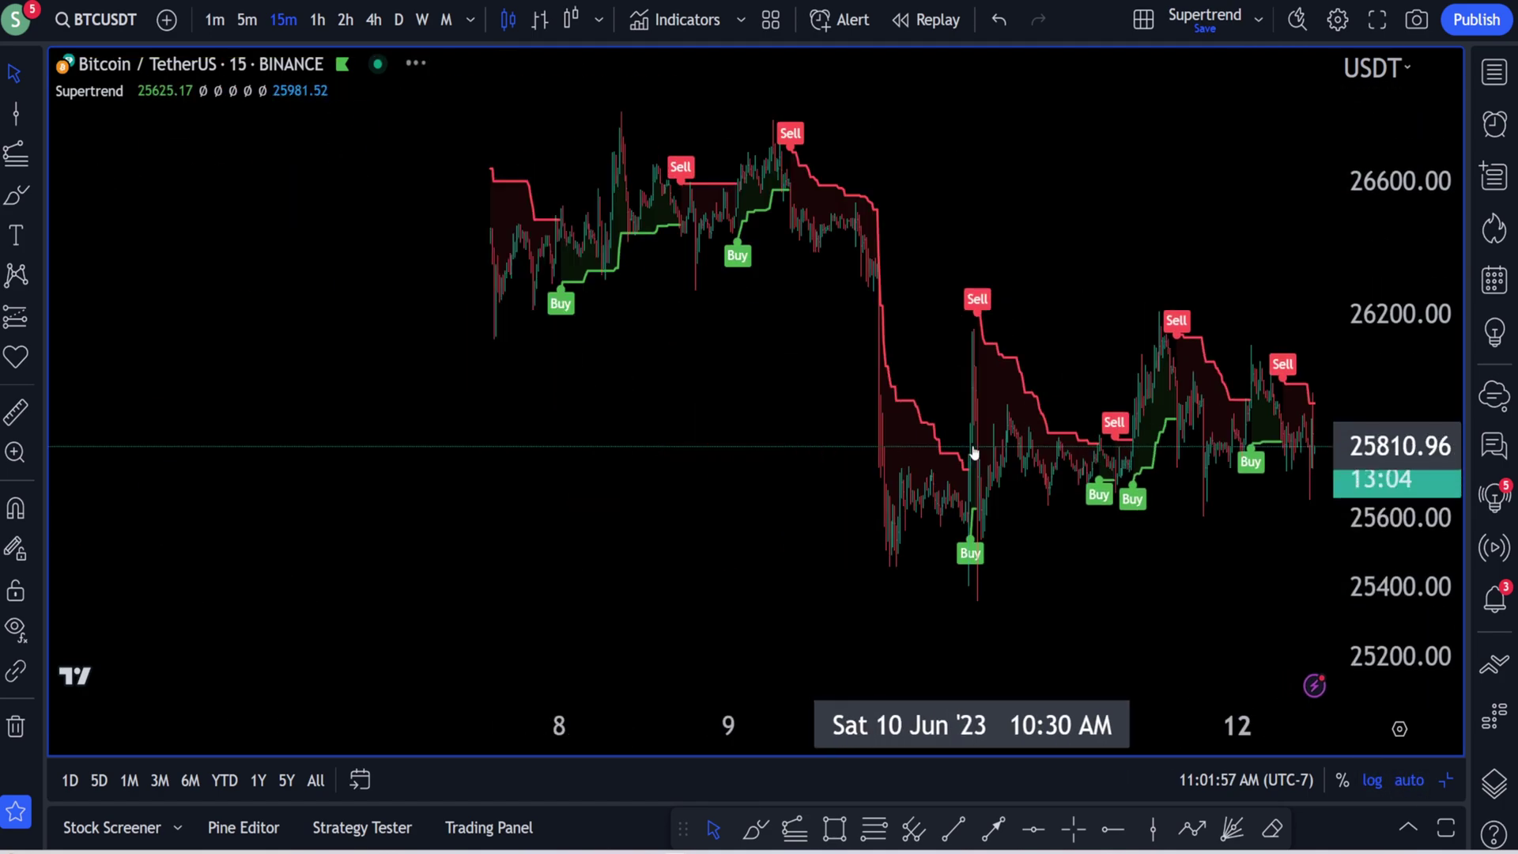
scroll(669, 456, left, 10)
scroll(660, 453, left, 10)
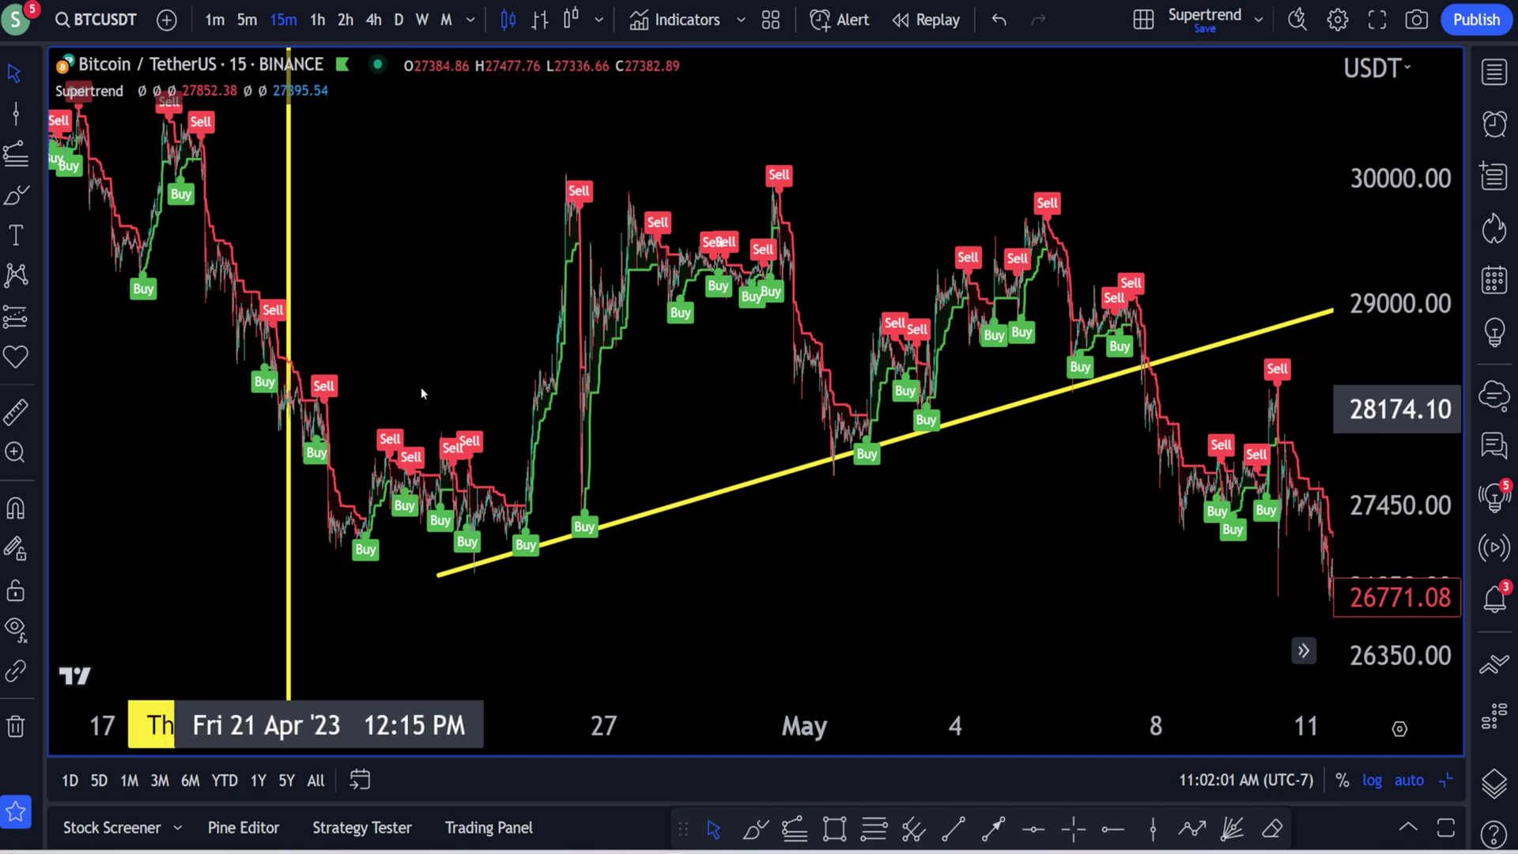
- Examine the 15-minute Supertrend signals around the vertical line and price movement after them through 22 April
drag(508, 362, 1281, 391)
scroll(1281, 391, up, 10)
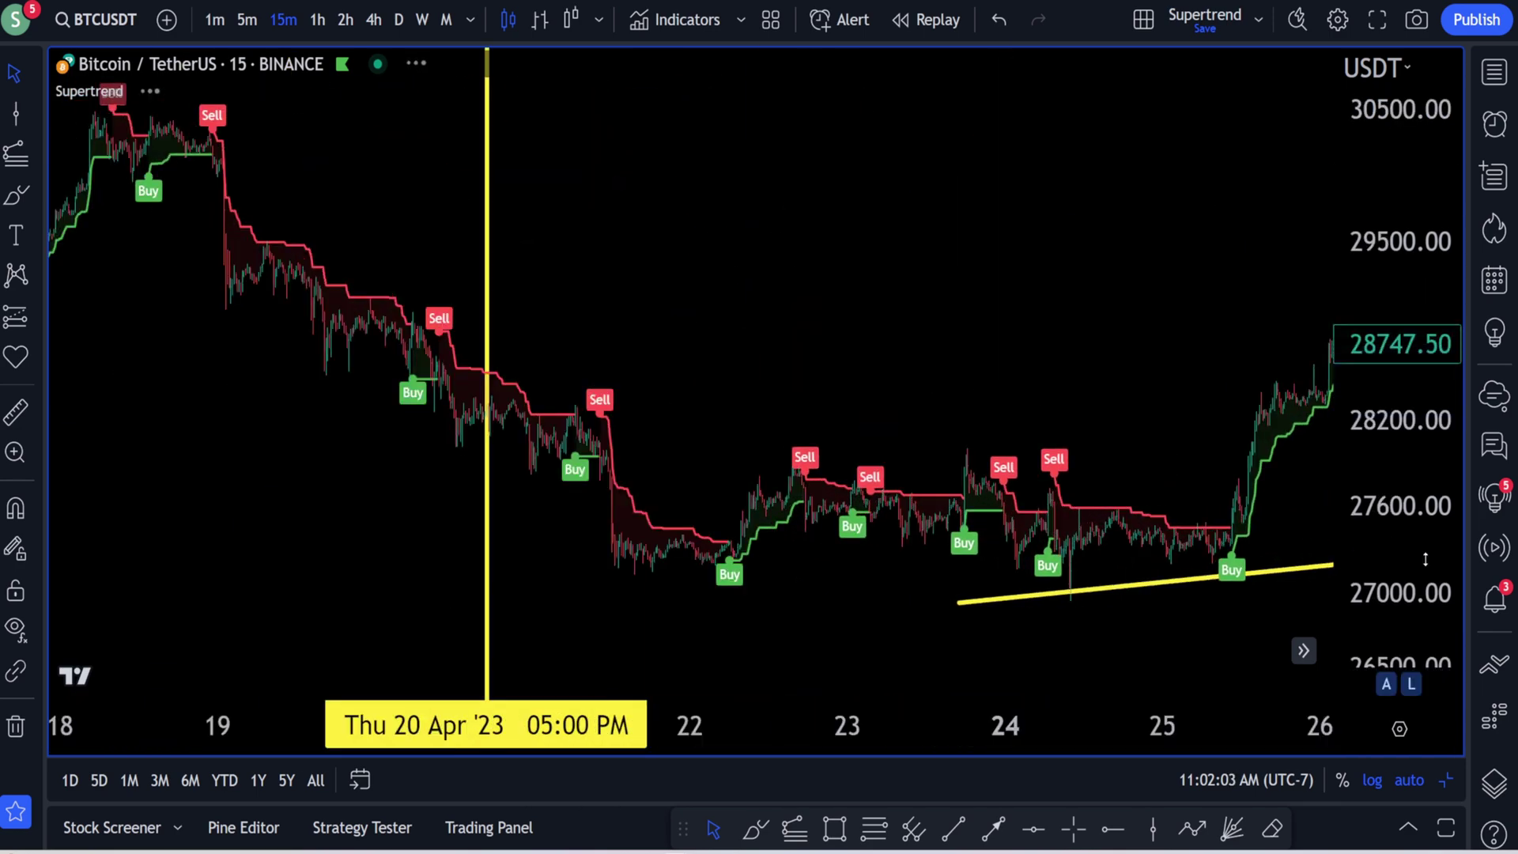
drag(1426, 559, 1423, 178)
drag(751, 477, 1066, 261)
scroll(1066, 261, up, 4)
scroll(696, 328, up, 4)
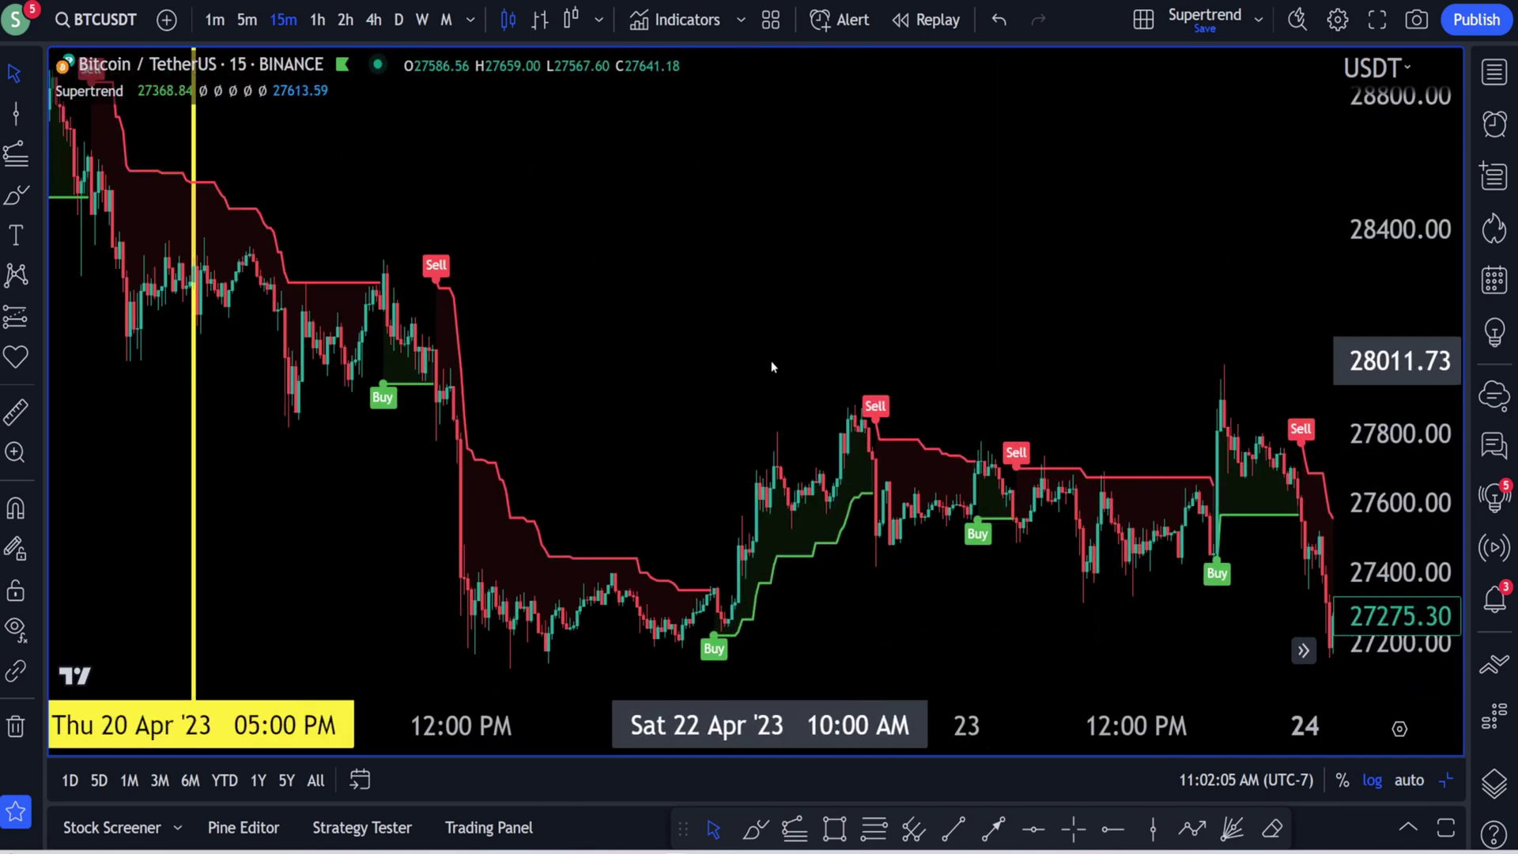
drag(771, 360, 1264, 262)
scroll(884, 338, up, 5)
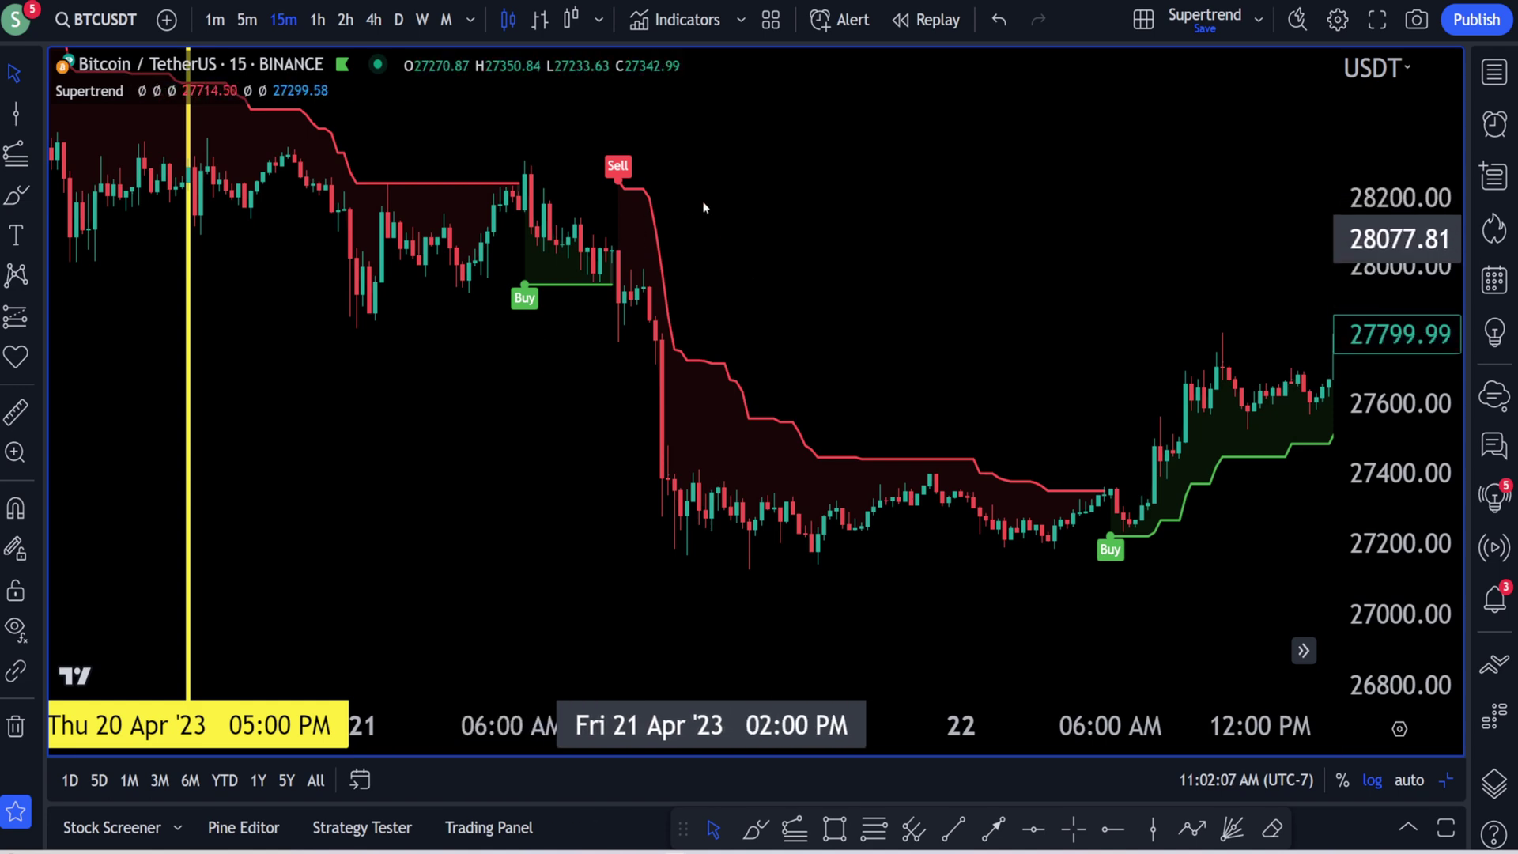
drag(721, 242, 1003, 450)
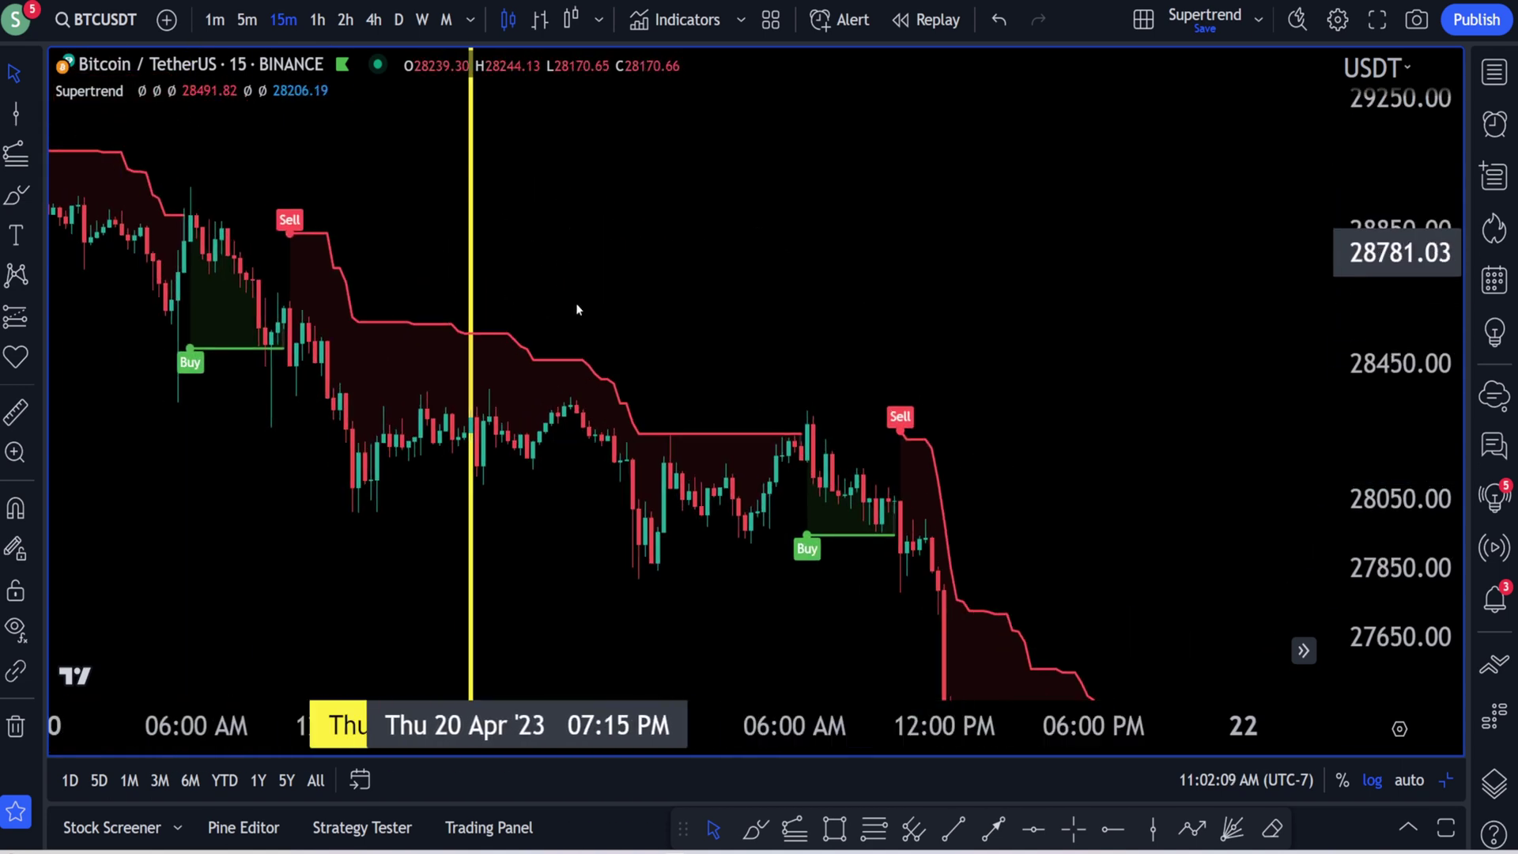
drag(576, 302, 404, 211)
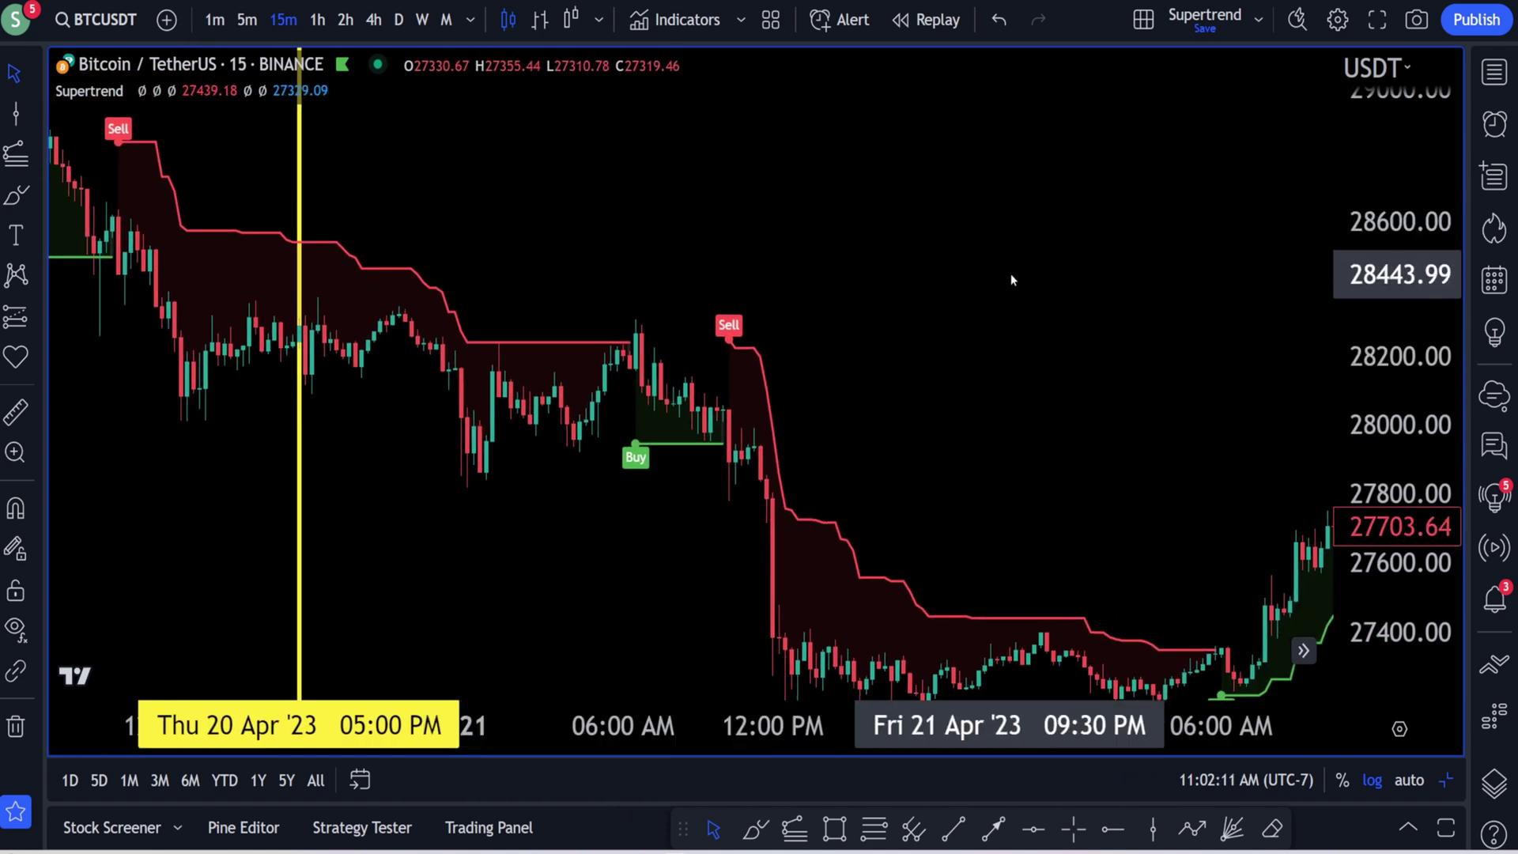
scroll(1011, 274, down, 2)
drag(1427, 292, 1426, 416)
drag(1159, 365, 1043, 306)
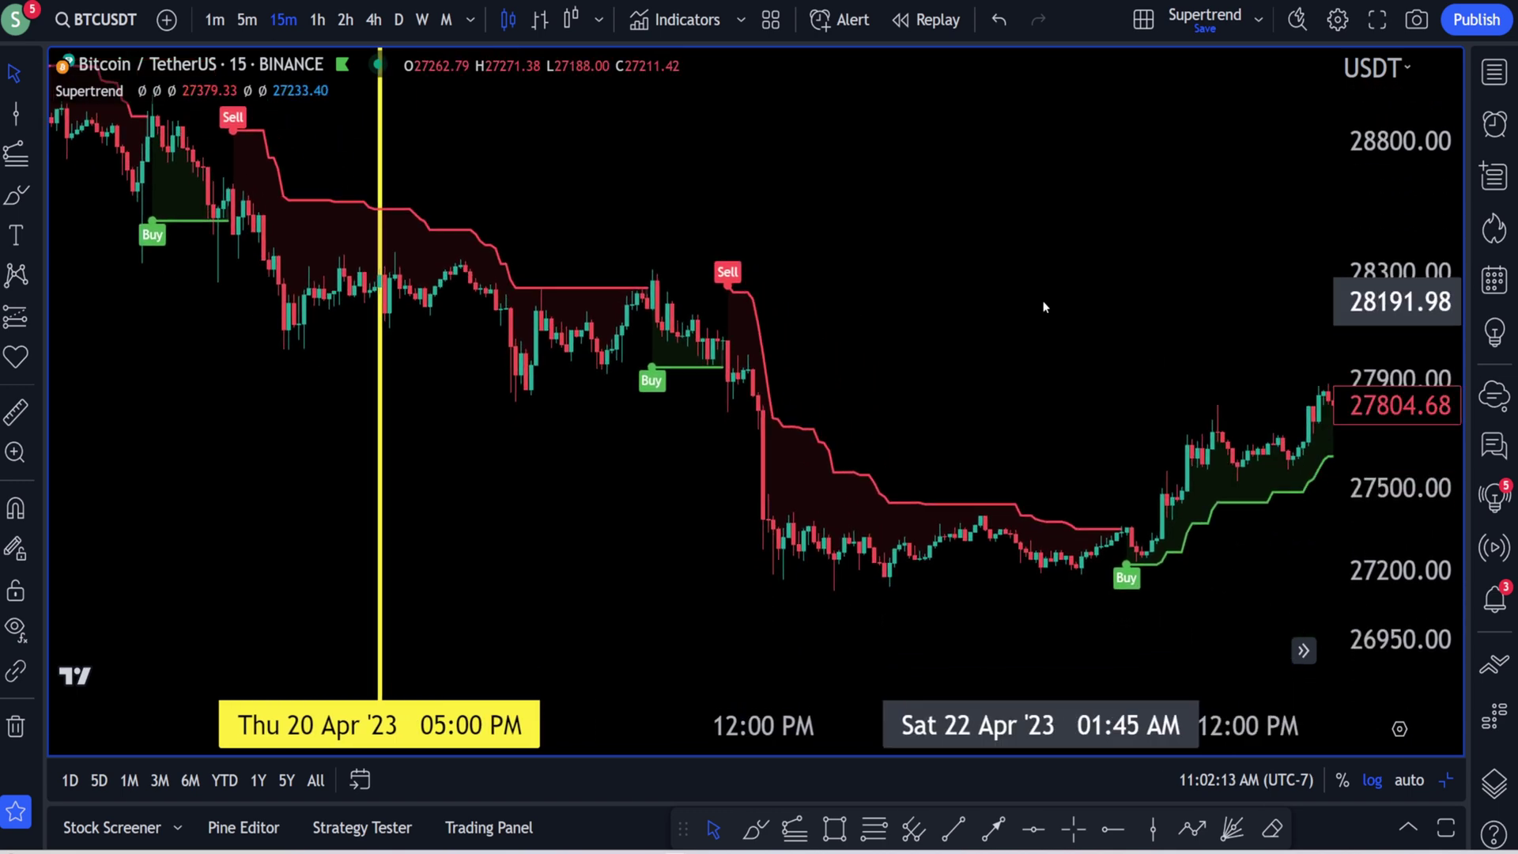
- Circle the 21 April buy and sell entries with the Brush and sketch a downward arrow along the decline
drag(773, 336, 751, 266)
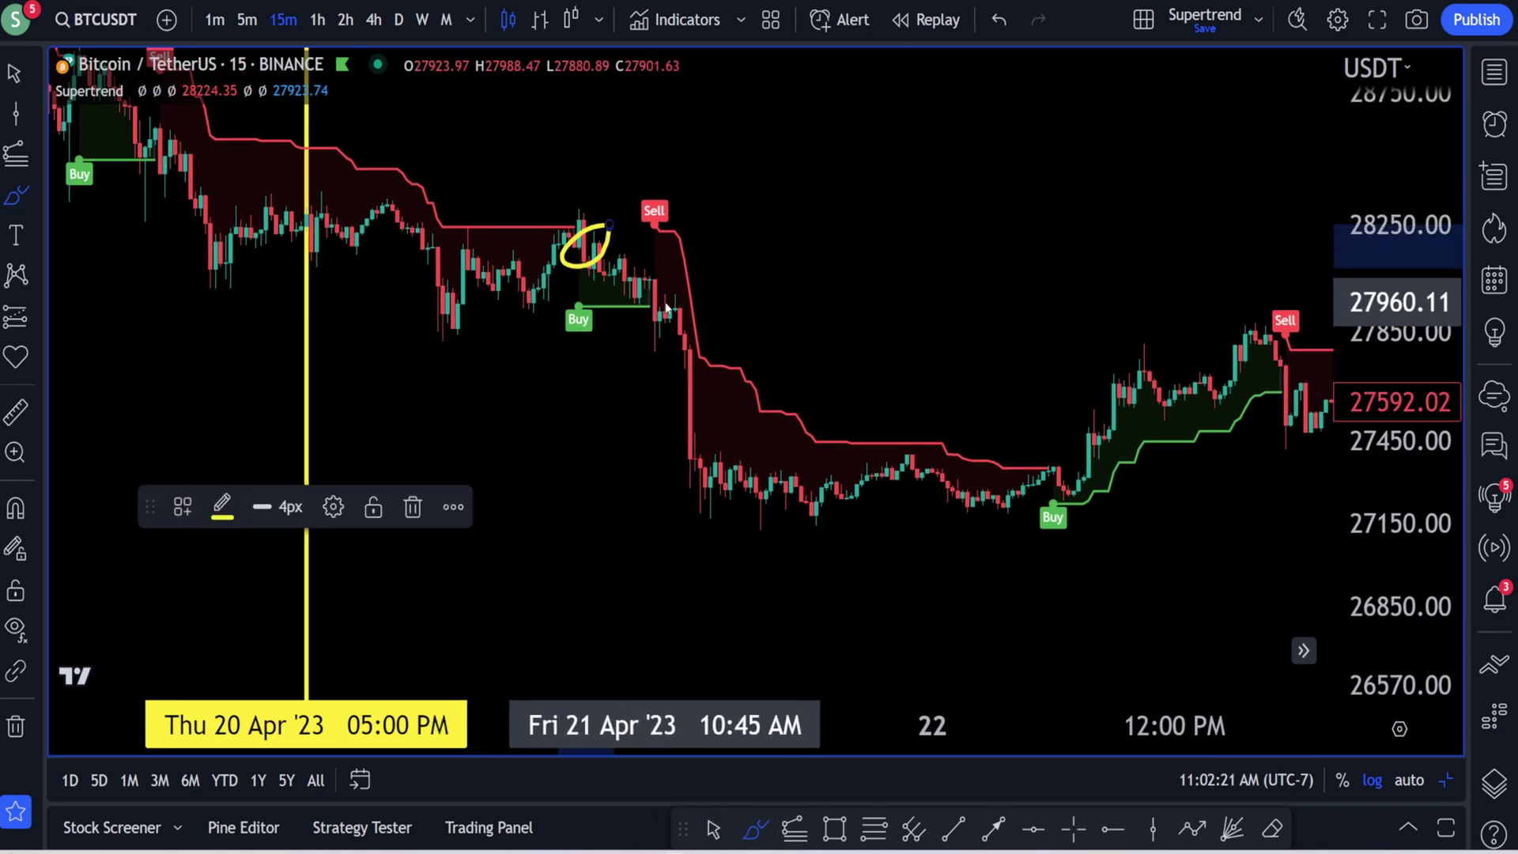
drag(668, 374, 720, 492)
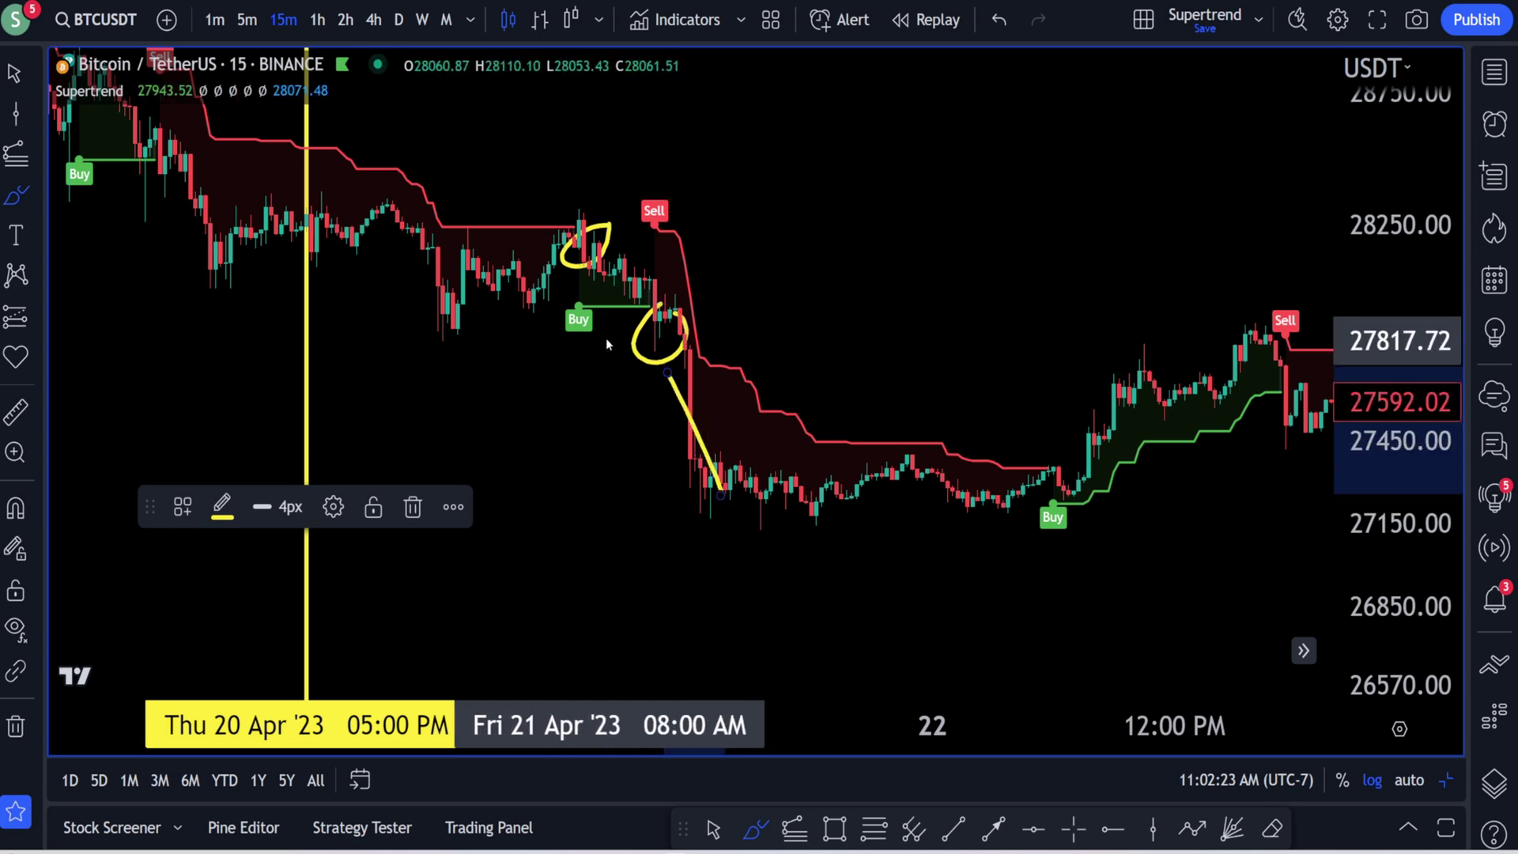
mouse_move(274, 278)
mouse_down()
mouse_move(501, 444)
mouse_move(797, 586)
mouse_move(645, 571)
mouse_up()
scroll(1077, 518, down, 1)
scroll(1077, 518, up, 1)
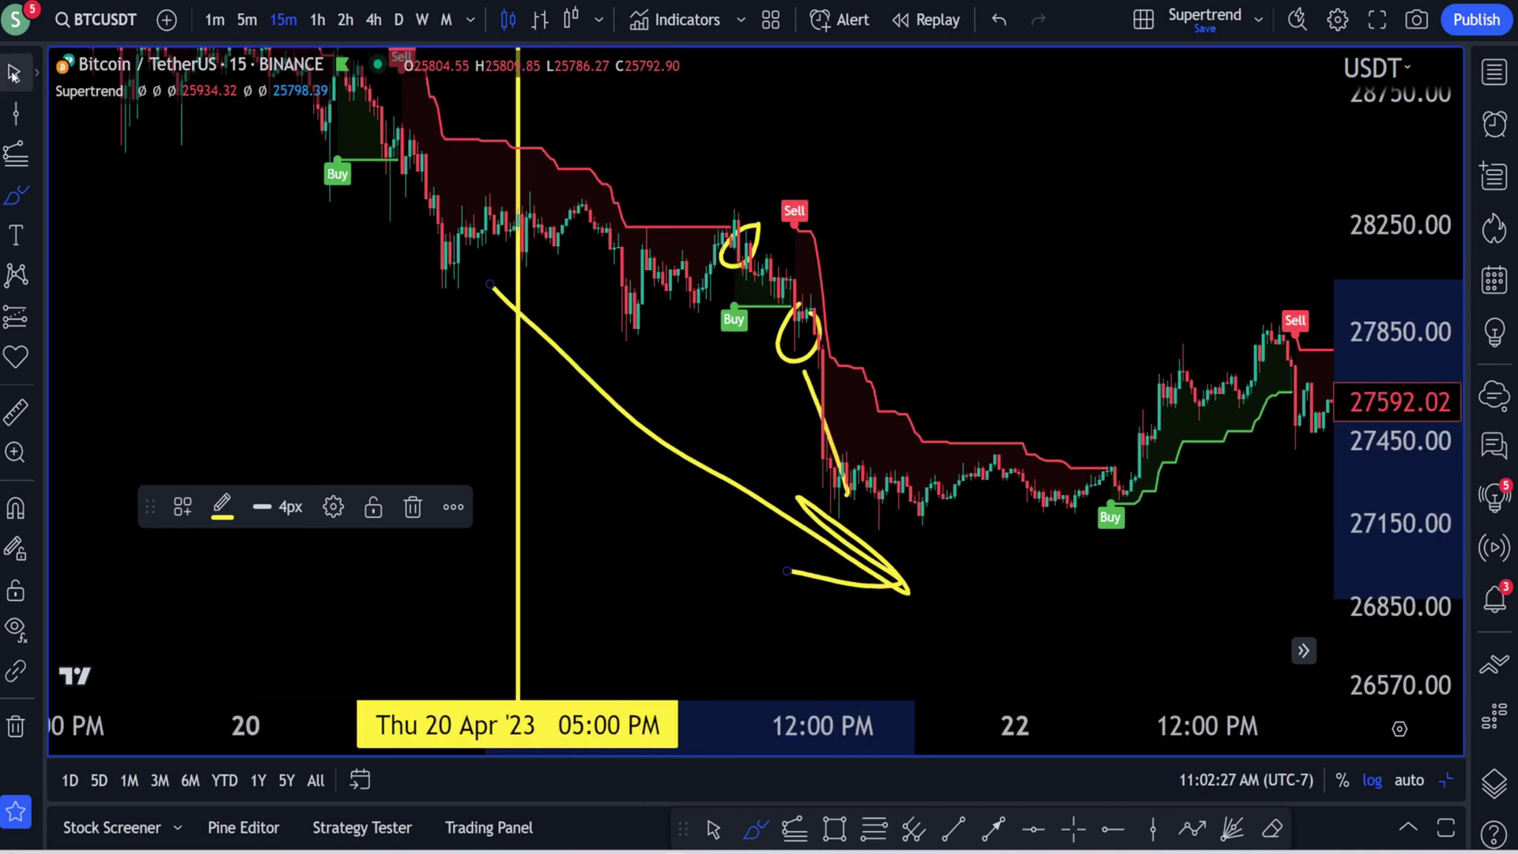
- Draw a horizontal support line at about 27,177 beneath the 22 April lows on the 15-minute chart
scroll(980, 458, up, 3)
drag(1357, 492, 1357, 249)
mouse_move(1095, 622)
mouse_down()
mouse_move(911, 539)
mouse_move(928, 517)
mouse_move(787, 504)
mouse_move(621, 372)
mouse_up()
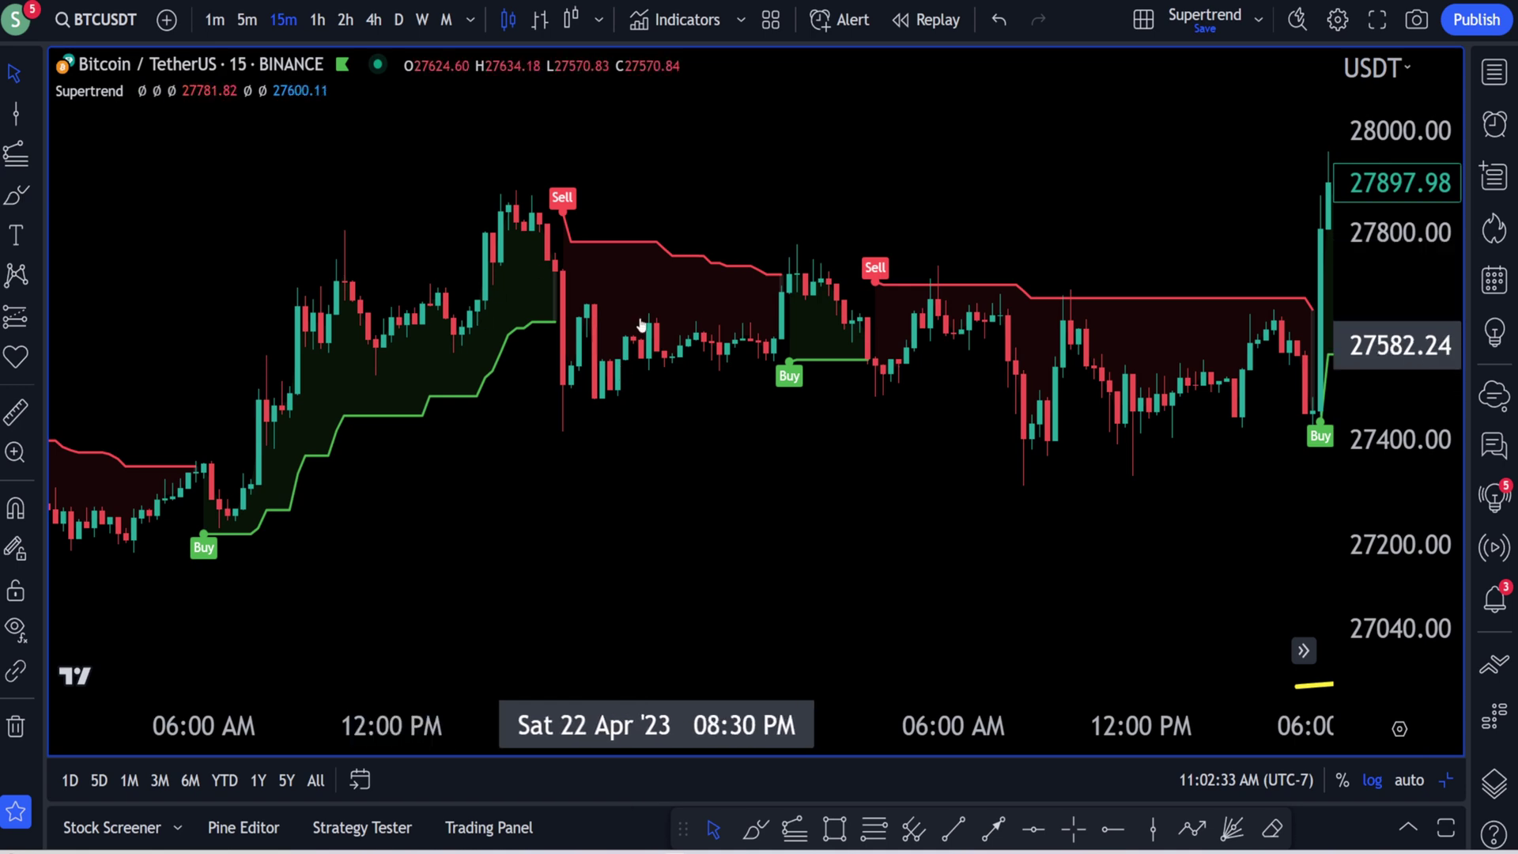
scroll(857, 476, down, 5)
drag(1357, 495, 1307, 623)
drag(1265, 589, 1085, 585)
click(38, 116)
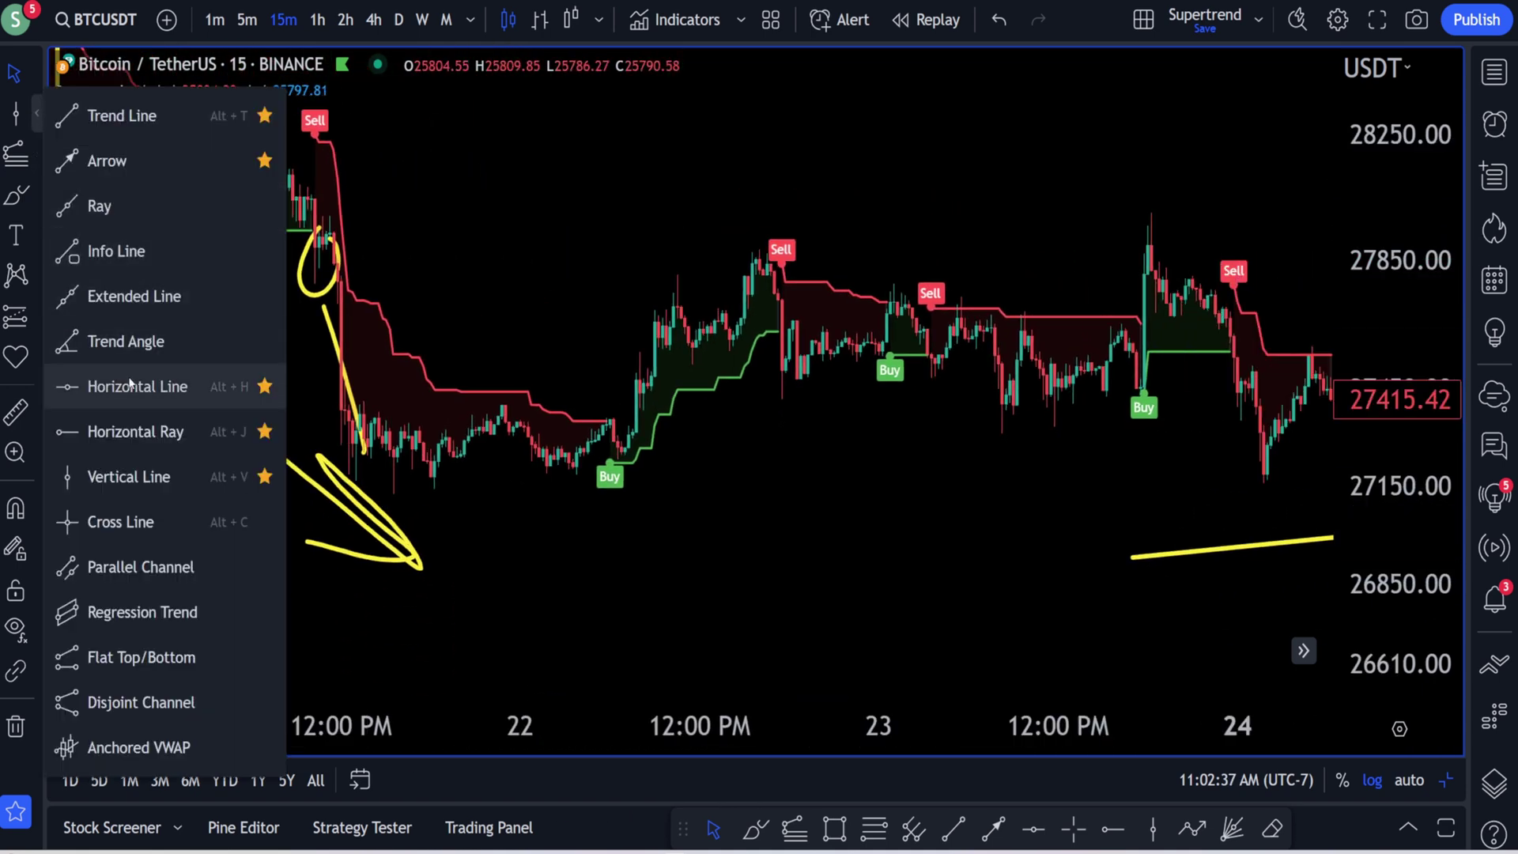
click(134, 386)
click(690, 476)
- Examine the 15-minute signals from 22 to 27 April against the horizontal support line and the rising trend line
drag(1024, 457, 893, 474)
scroll(1215, 457, up, 2)
drag(1356, 514, 1356, 444)
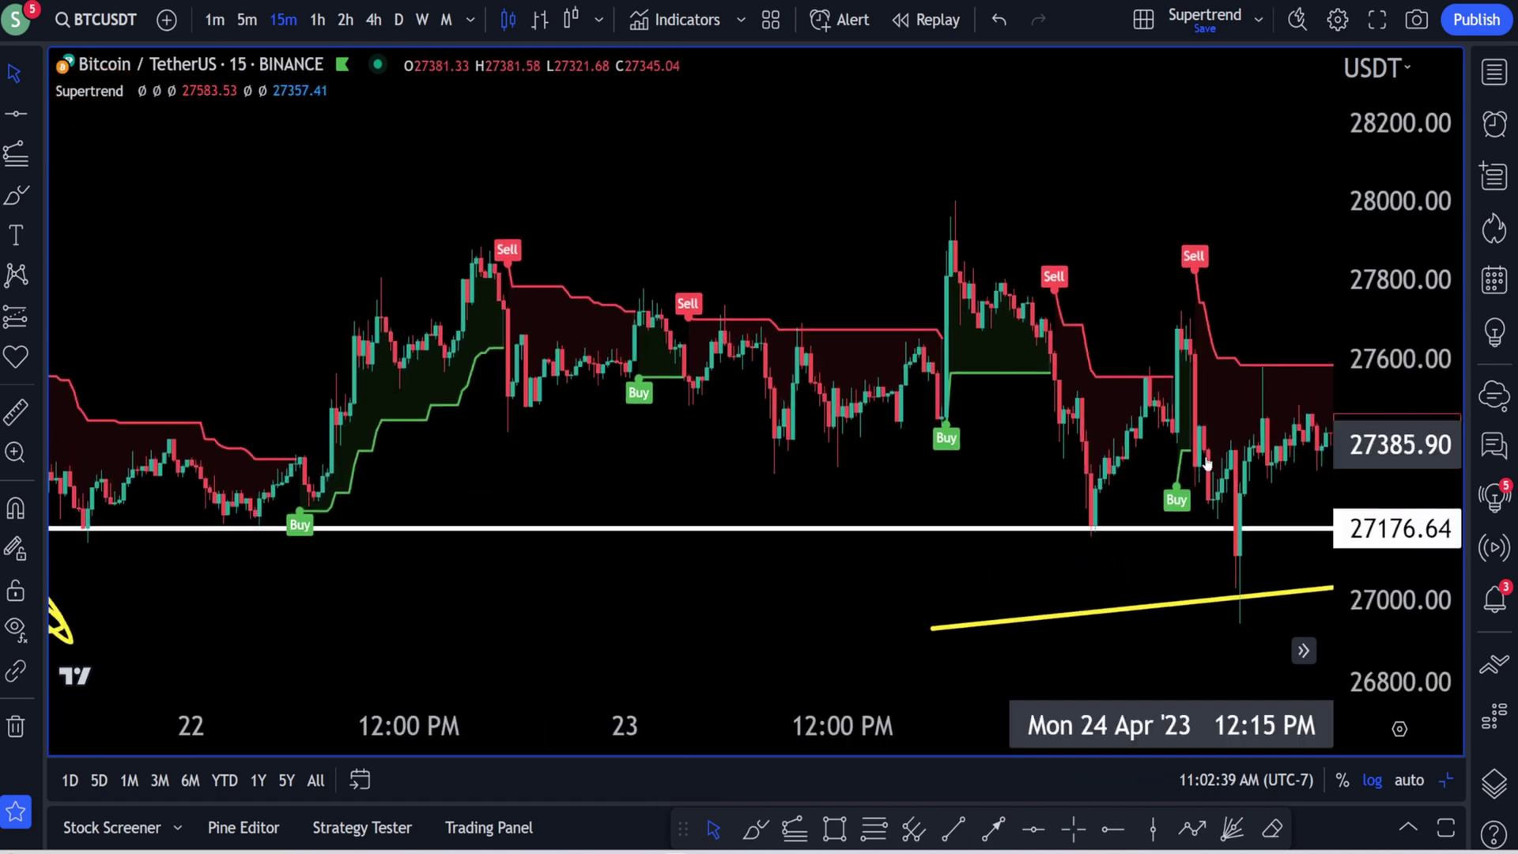
drag(548, 389, 518, 400)
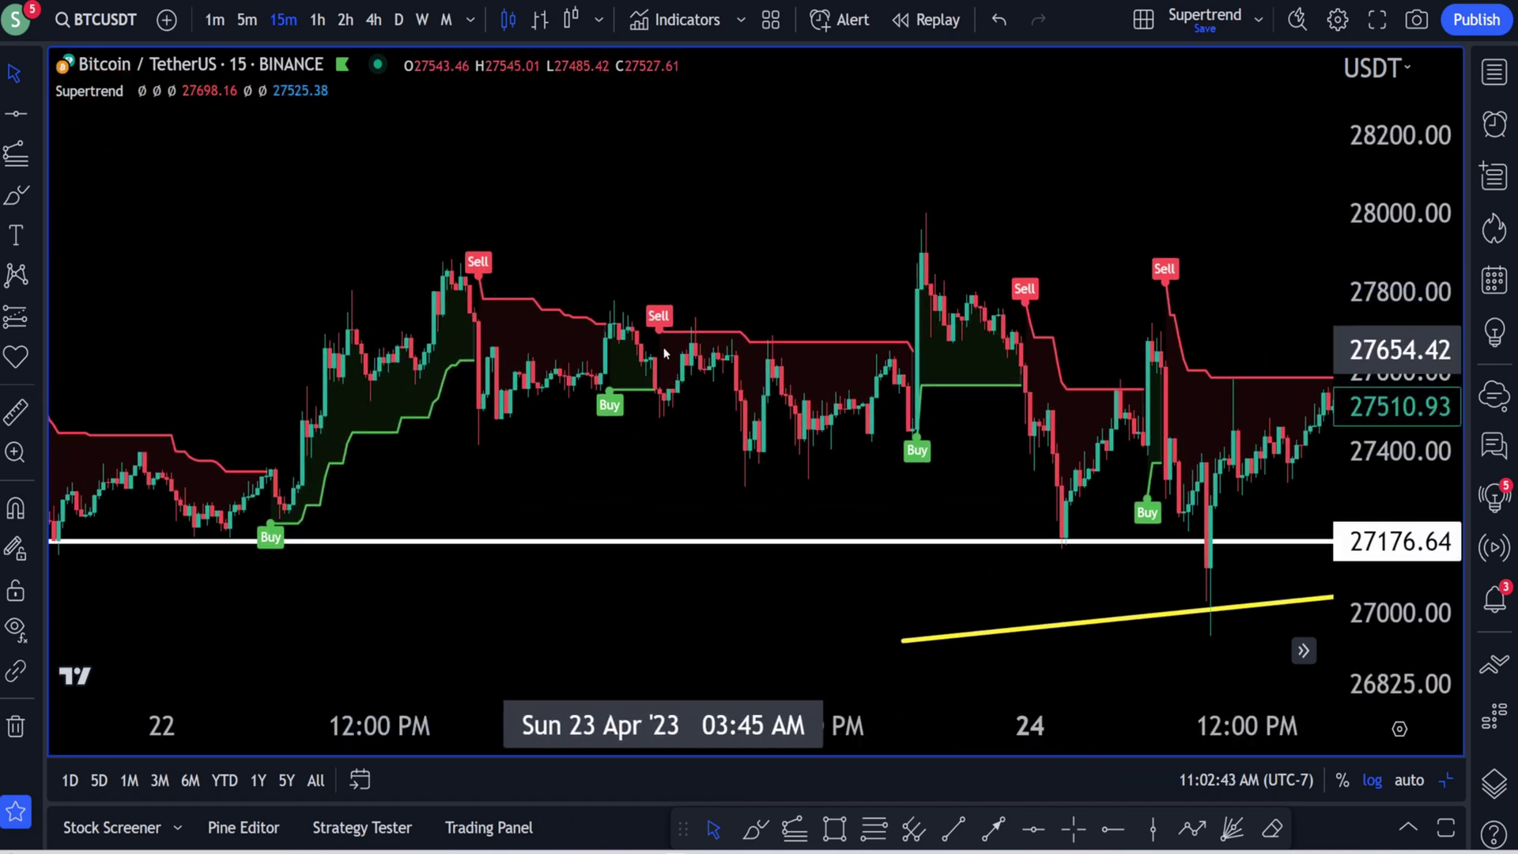
scroll(849, 485, right, 3)
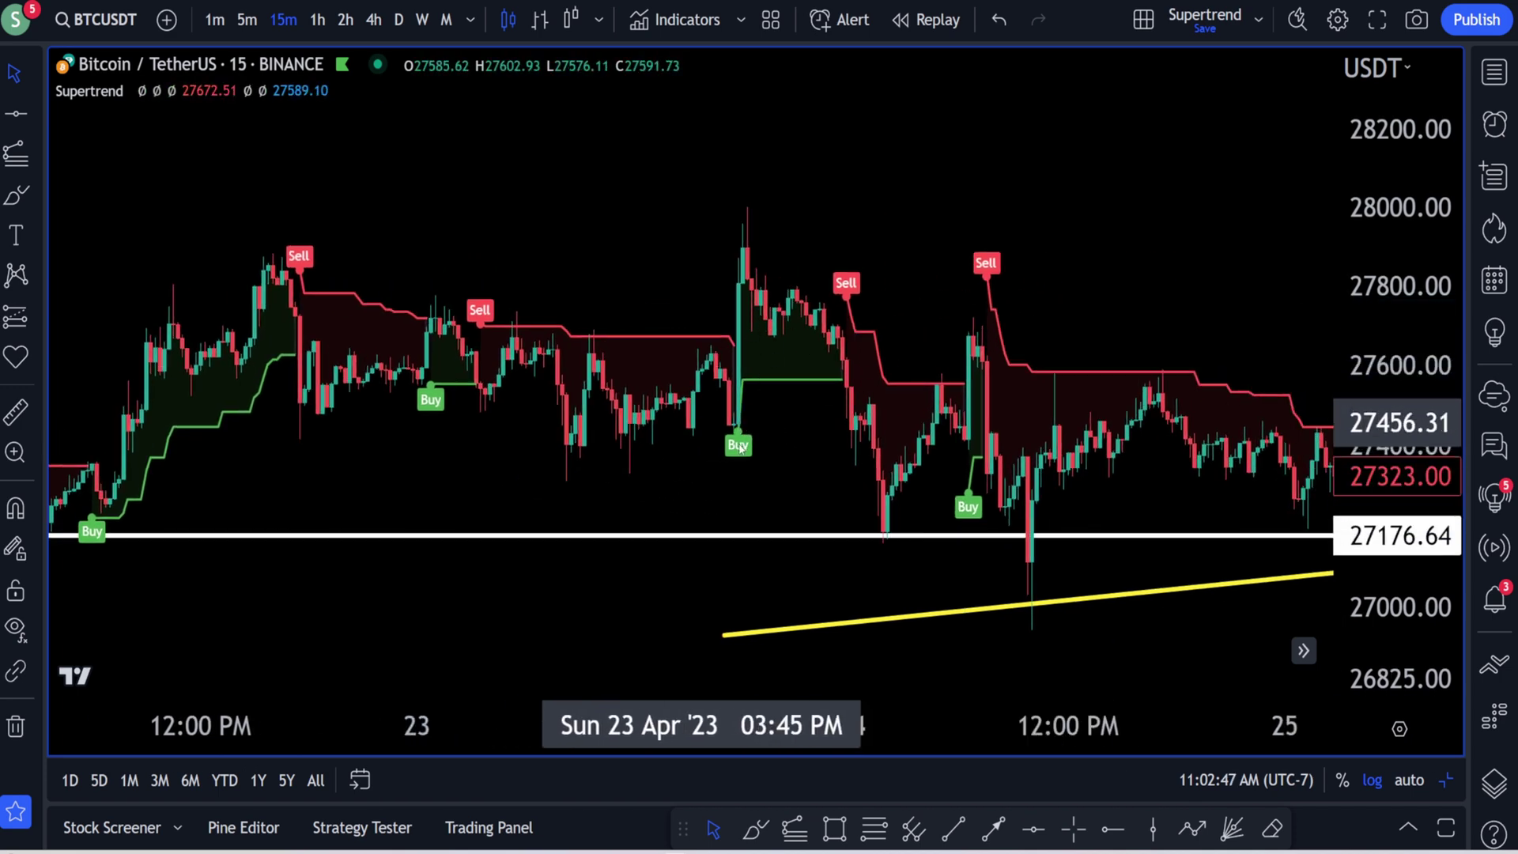
drag(740, 446, 566, 414)
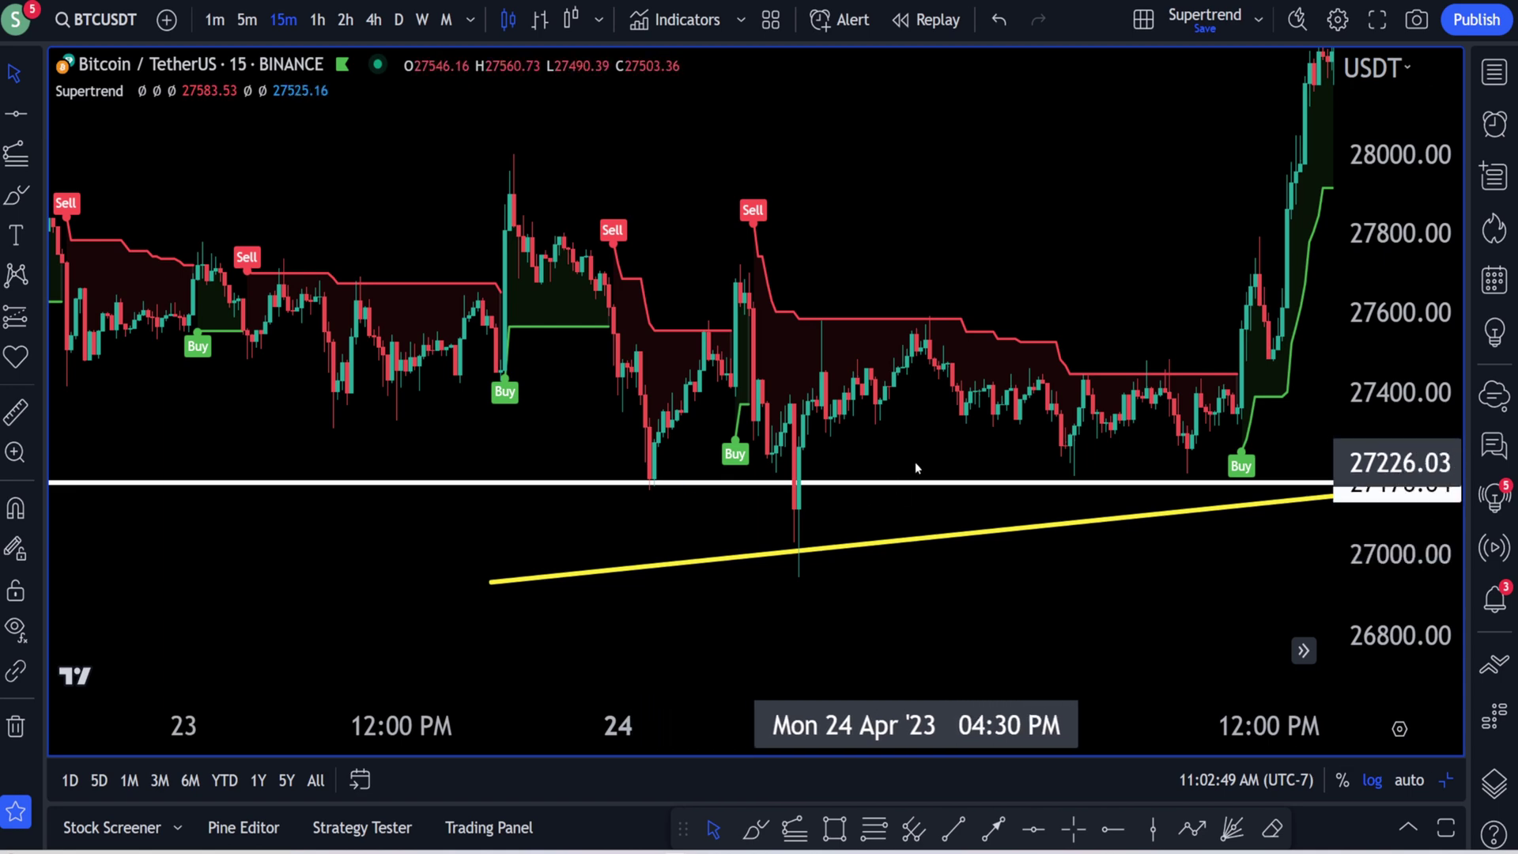
scroll(917, 469, right, 12)
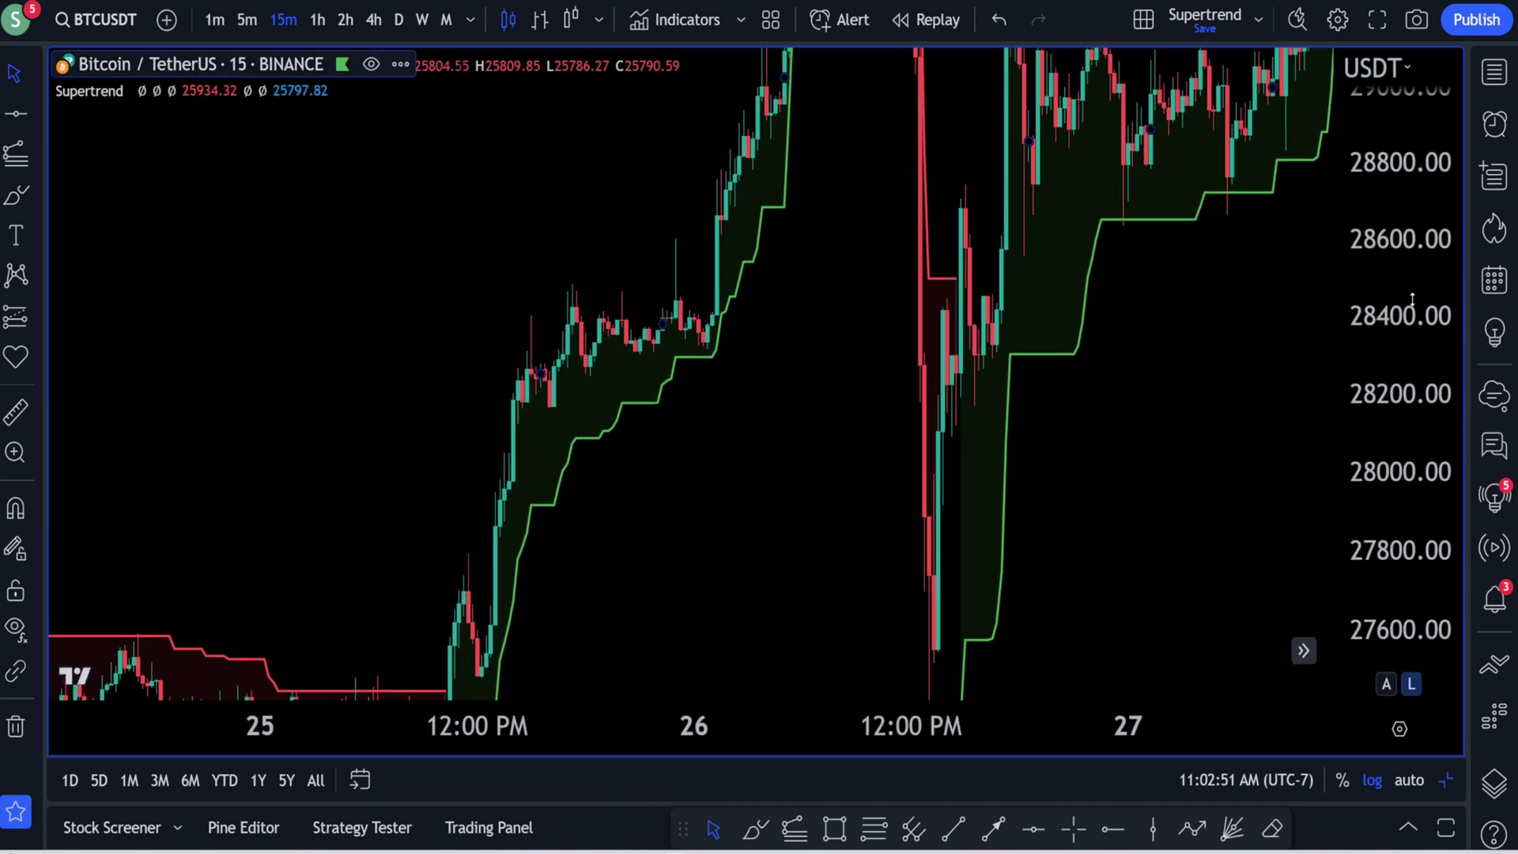
- Examine the 15-minute Supertrend signals from 27 April to 9 May against the rising trend line and the horizontal support line
drag(1412, 299, 1412, 554)
drag(1194, 405, 1157, 561)
scroll(899, 332, right, 5)
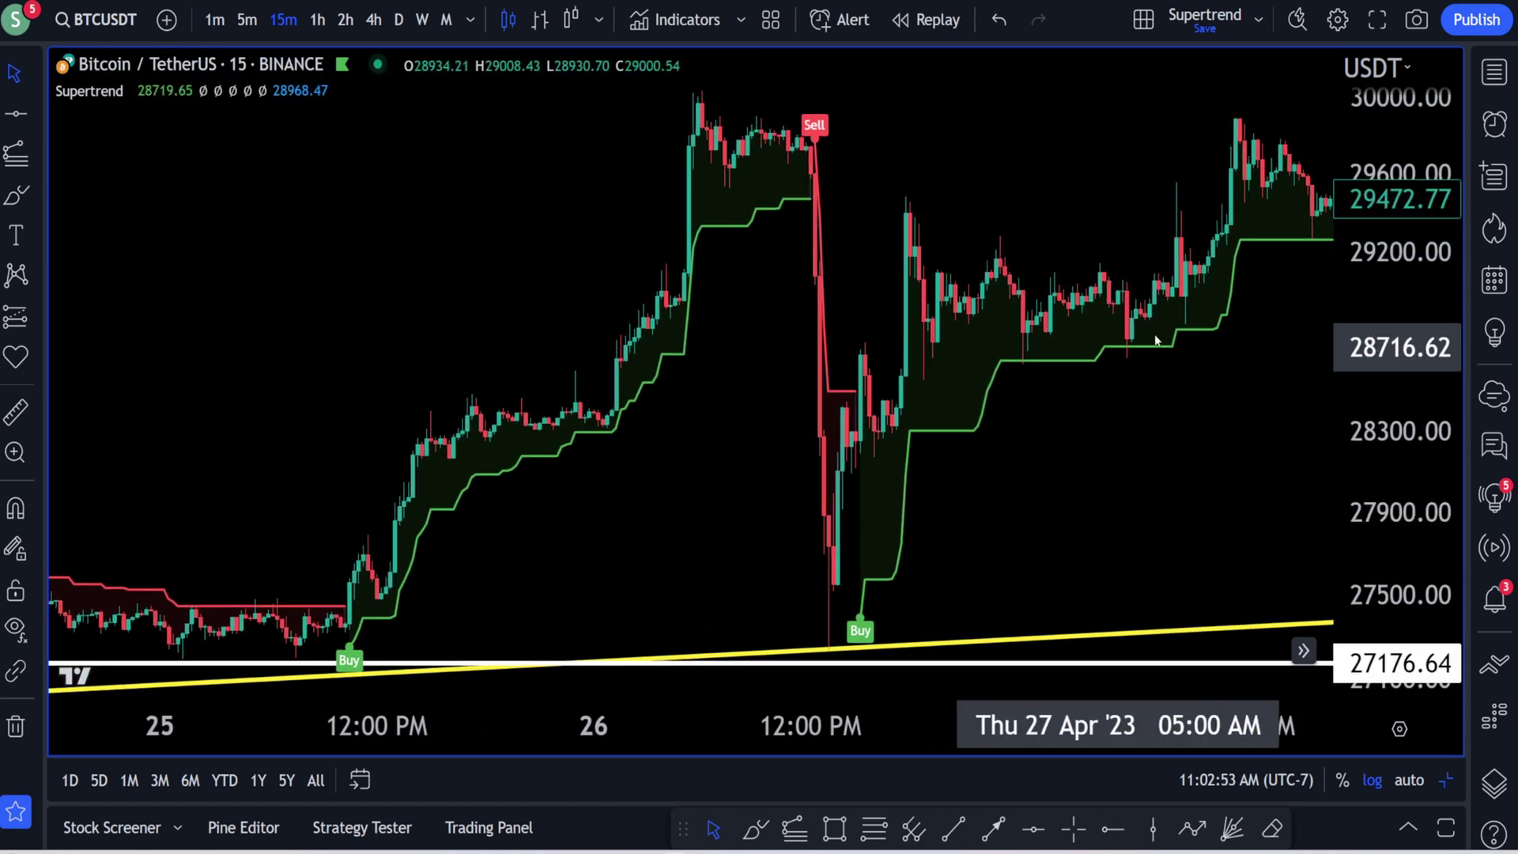
scroll(949, 443, right, 10)
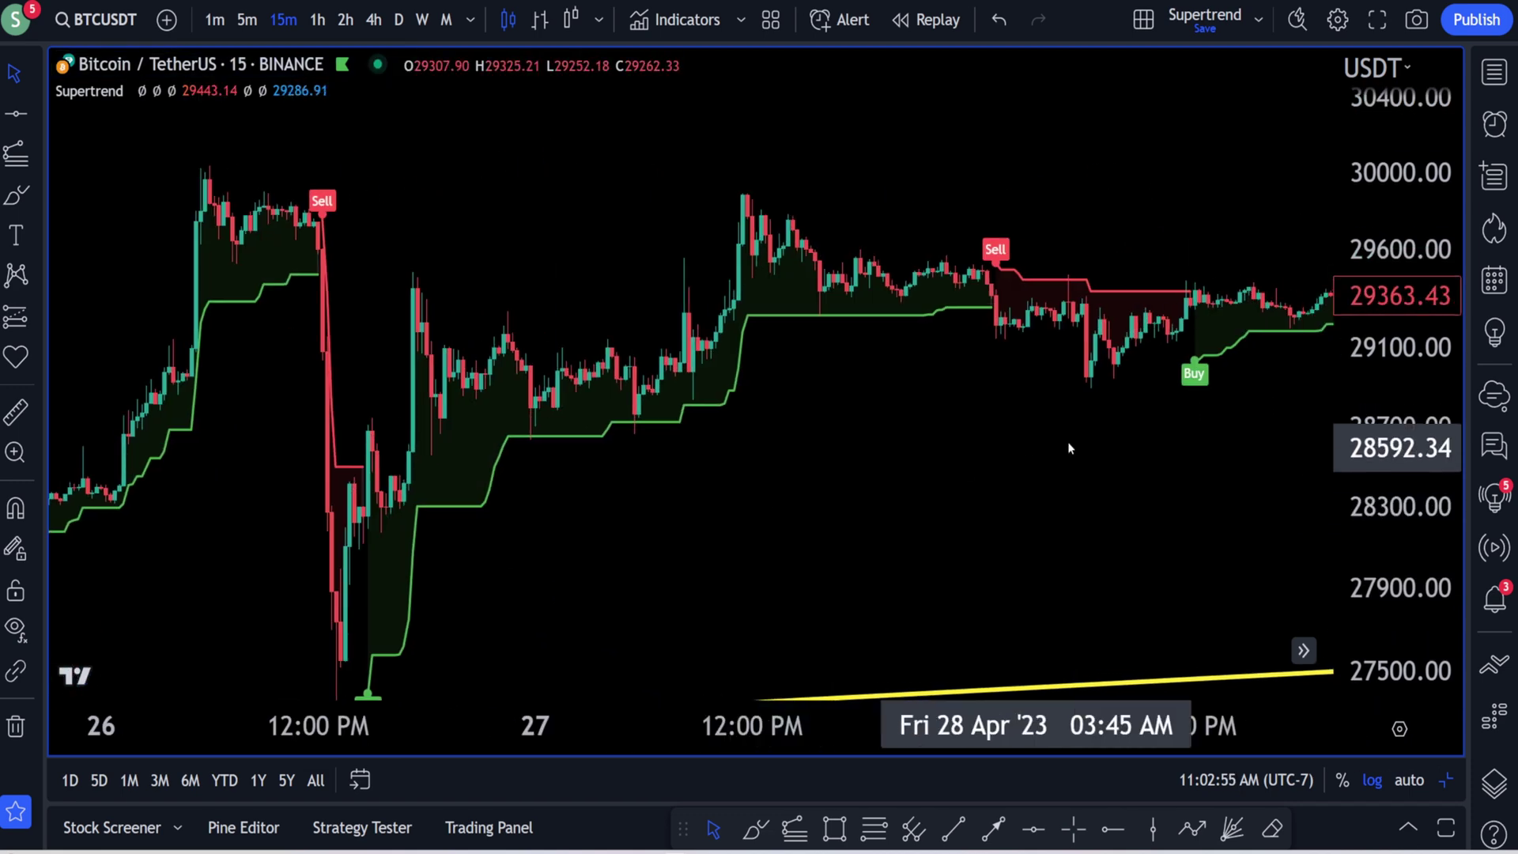
drag(1395, 489, 1395, 340)
drag(973, 423, 827, 434)
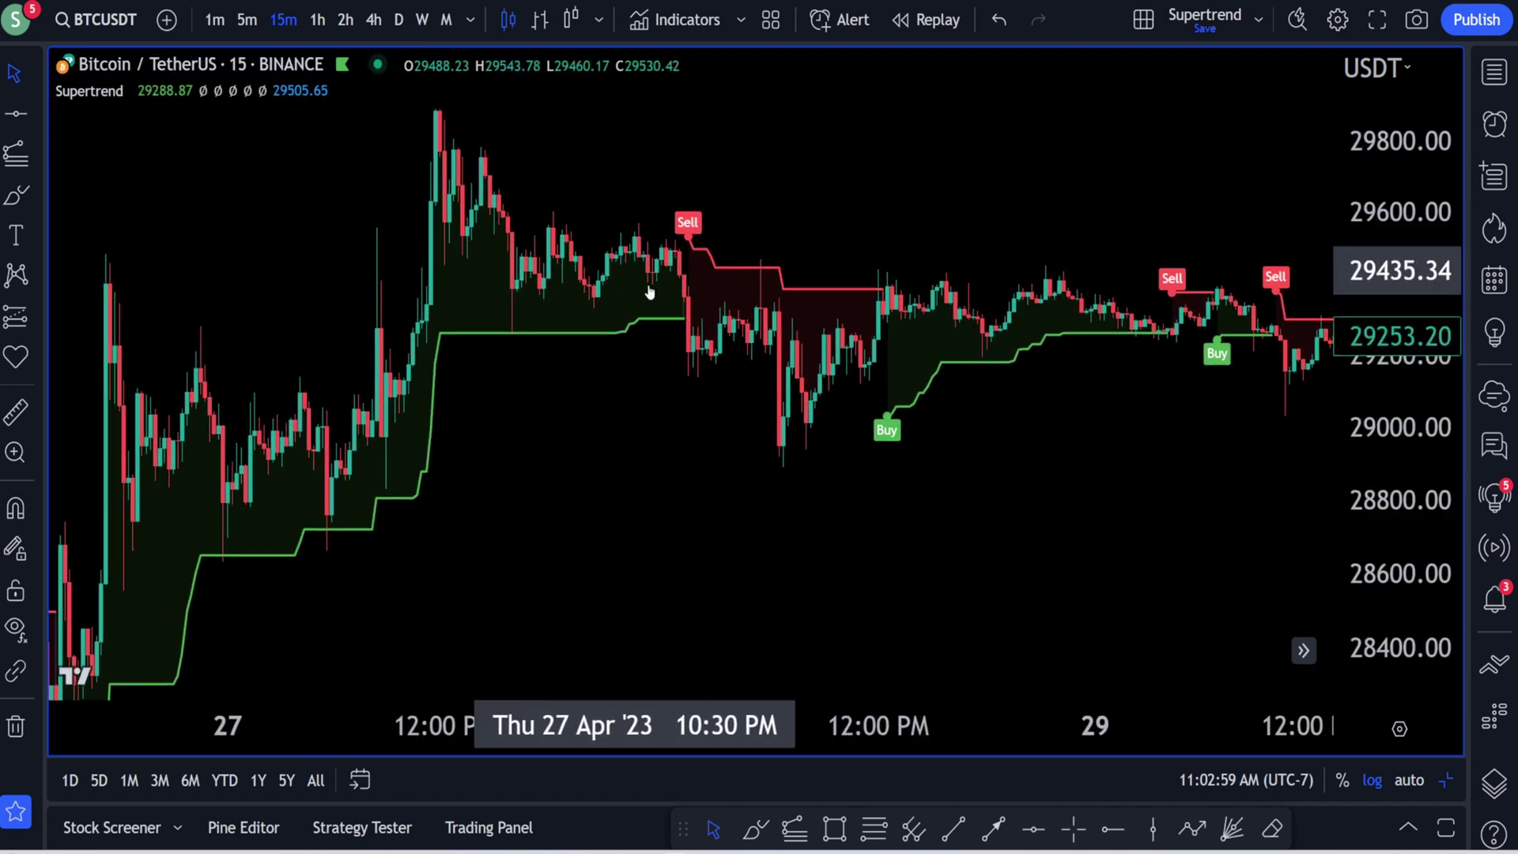
scroll(709, 351, right, 8)
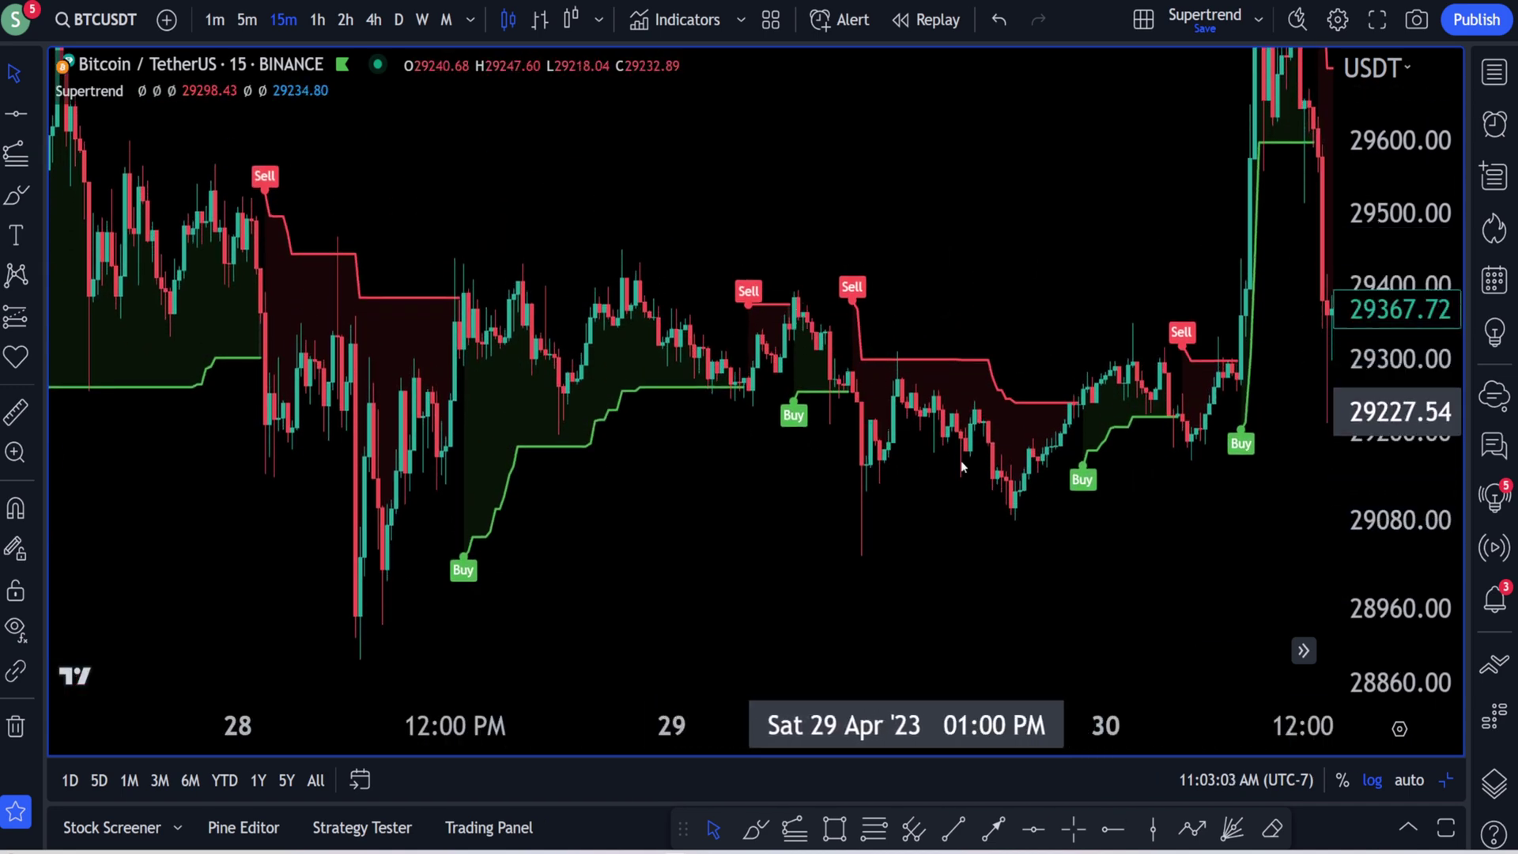
scroll(962, 467, right, 5)
scroll(993, 514, right, 4)
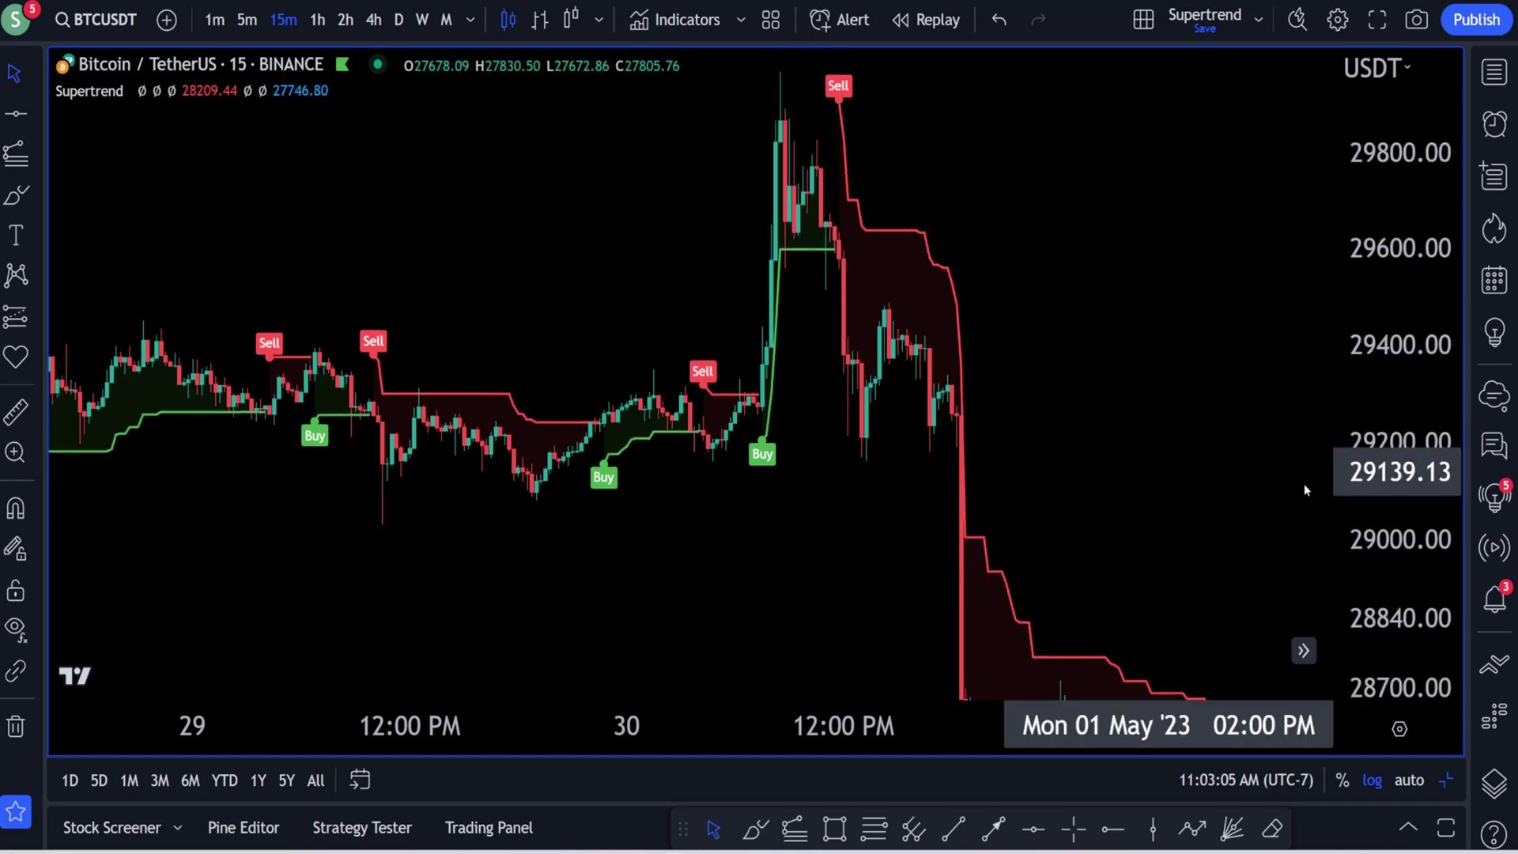
scroll(864, 366, right, 16)
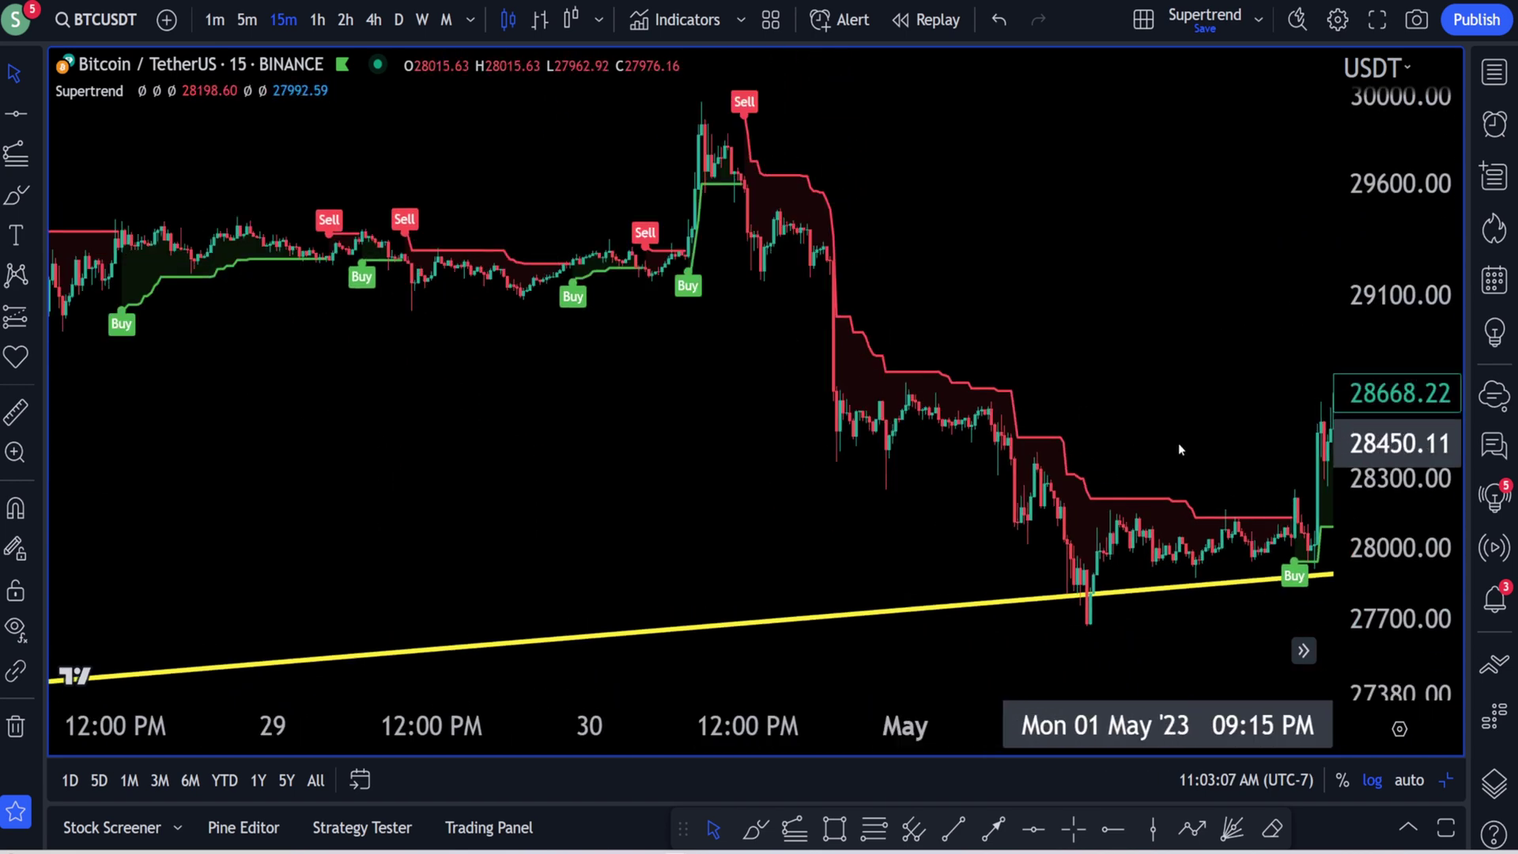
scroll(698, 456, right, 15)
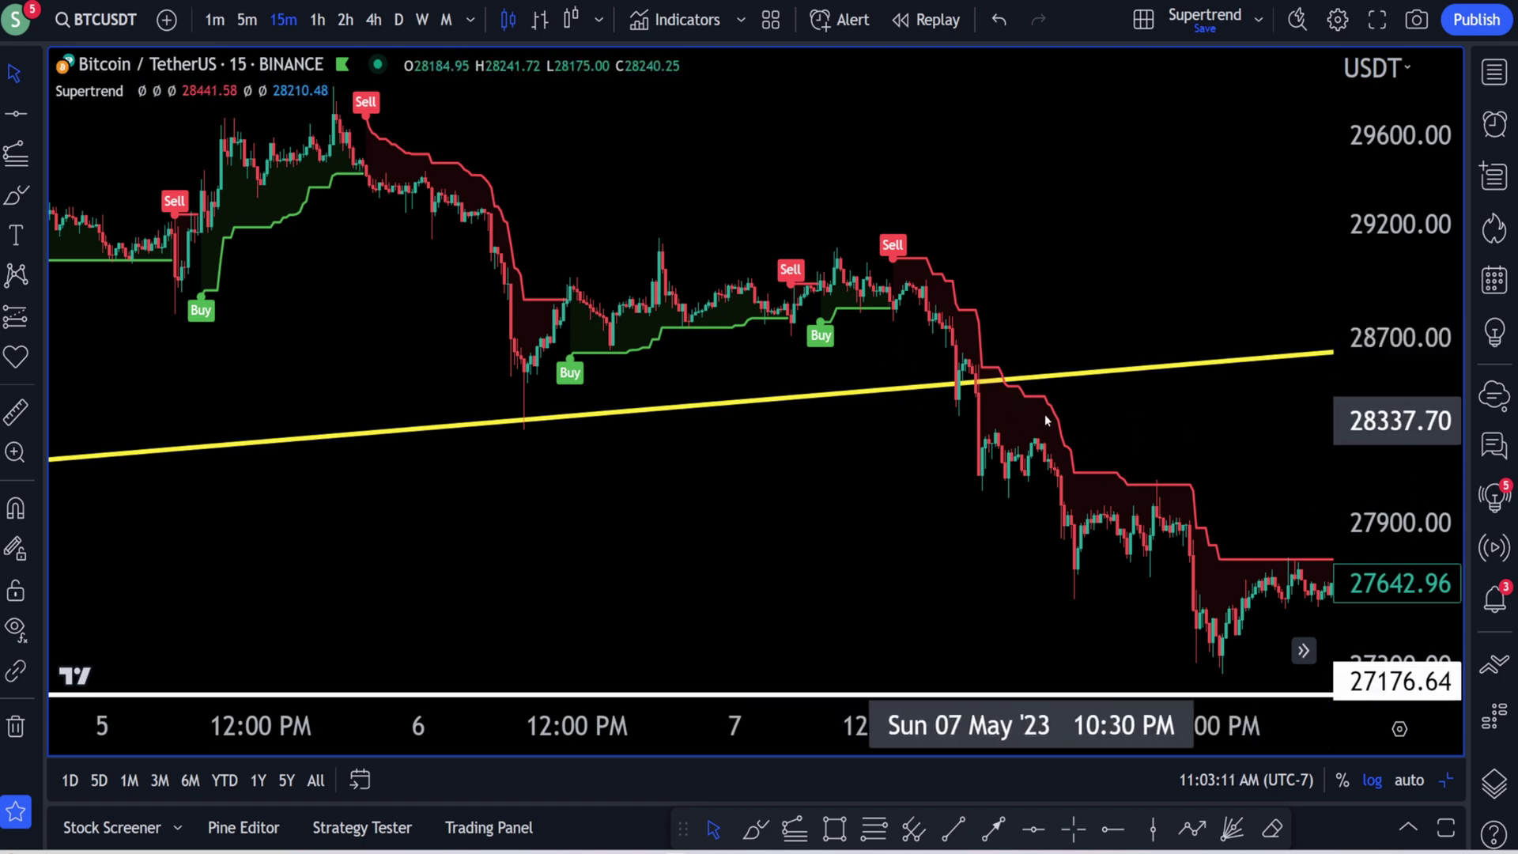
drag(1008, 518, 725, 224)
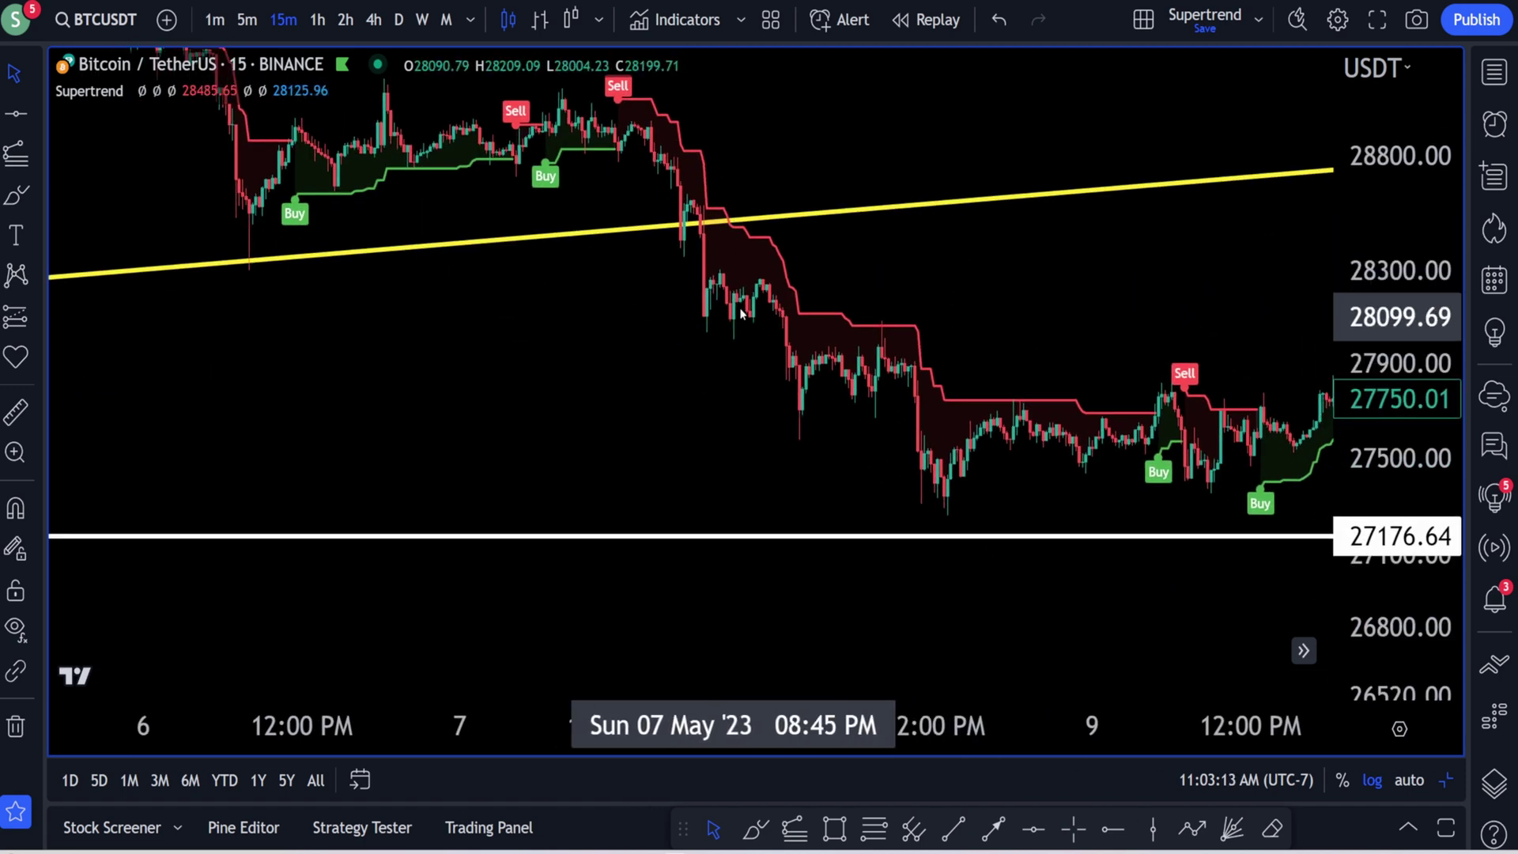
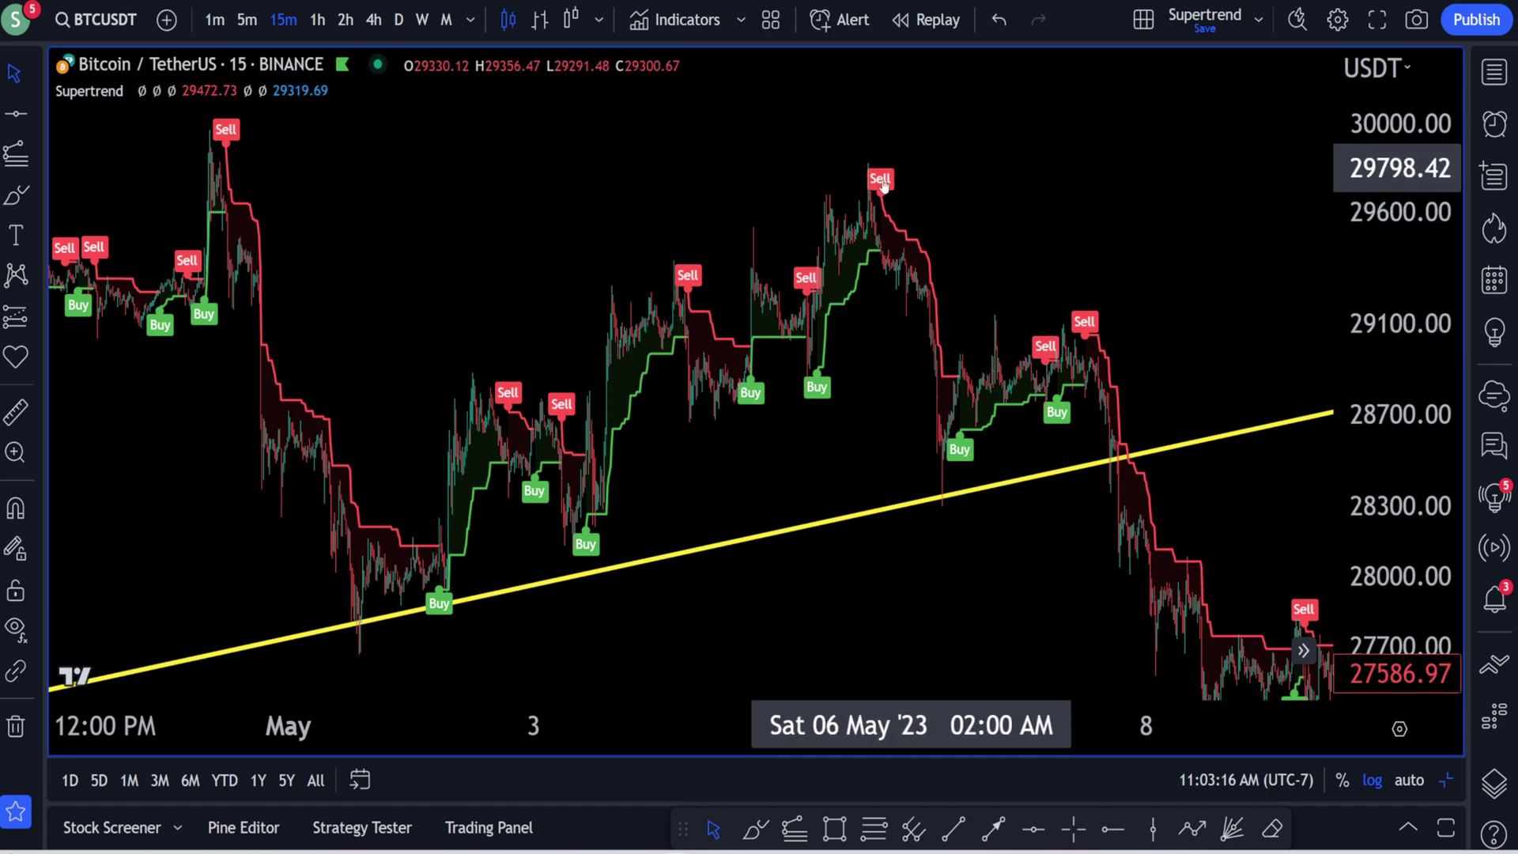
- Review the 15-minute buy and sell signals from 29 April to 8 May around the rising trend line
drag(549, 303, 929, 296)
scroll(1003, 391, up, 3)
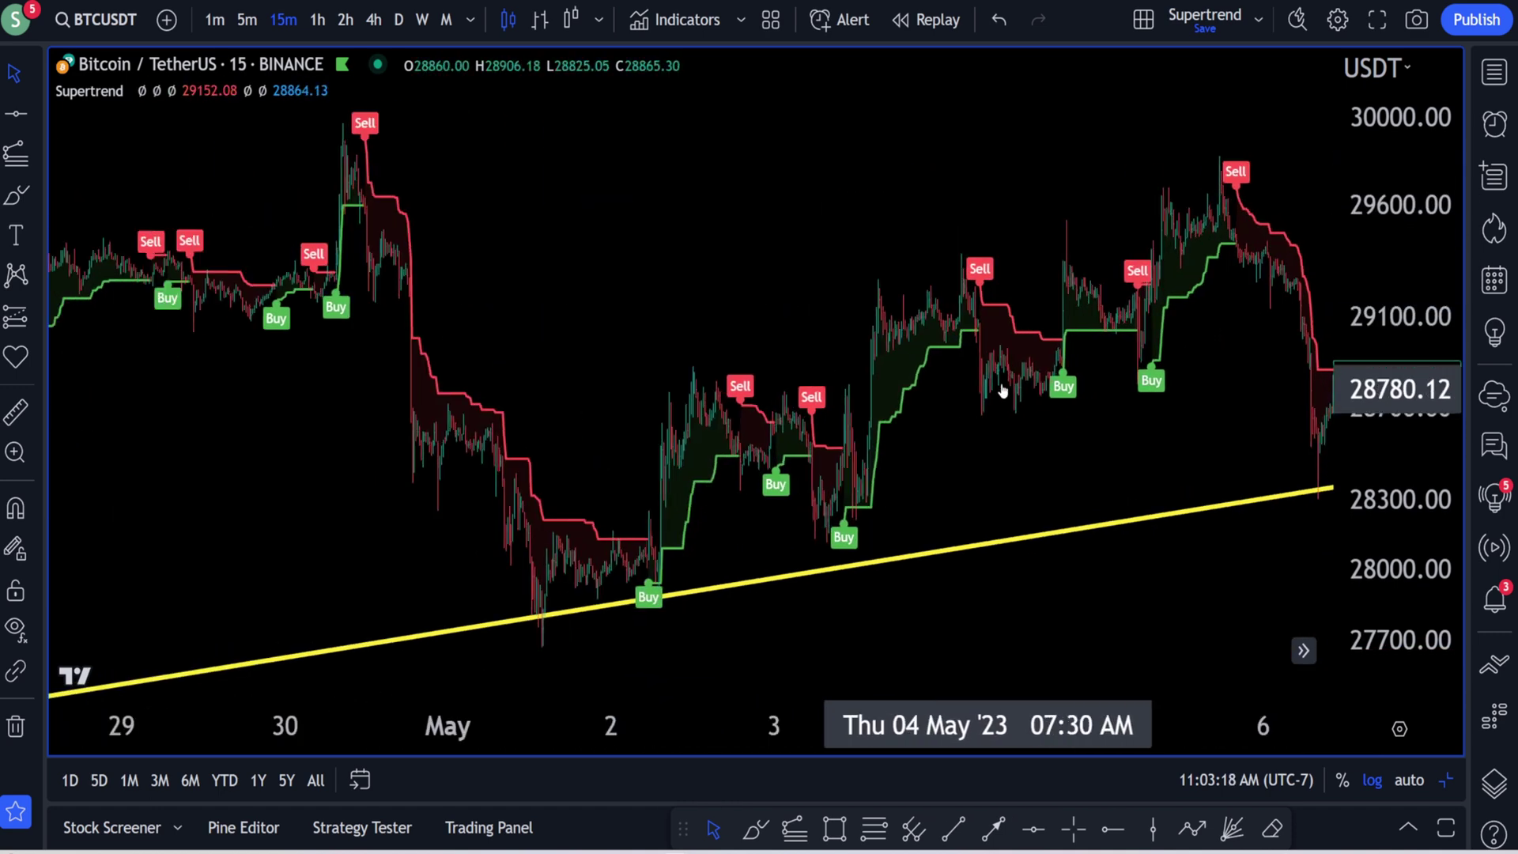
scroll(1002, 390, up, 2)
drag(1389, 463, 1389, 380)
drag(1133, 435, 725, 354)
scroll(1240, 426, up, 1)
scroll(1240, 422, up, 4)
scroll(1115, 352, up, 4)
drag(1115, 345, 601, 315)
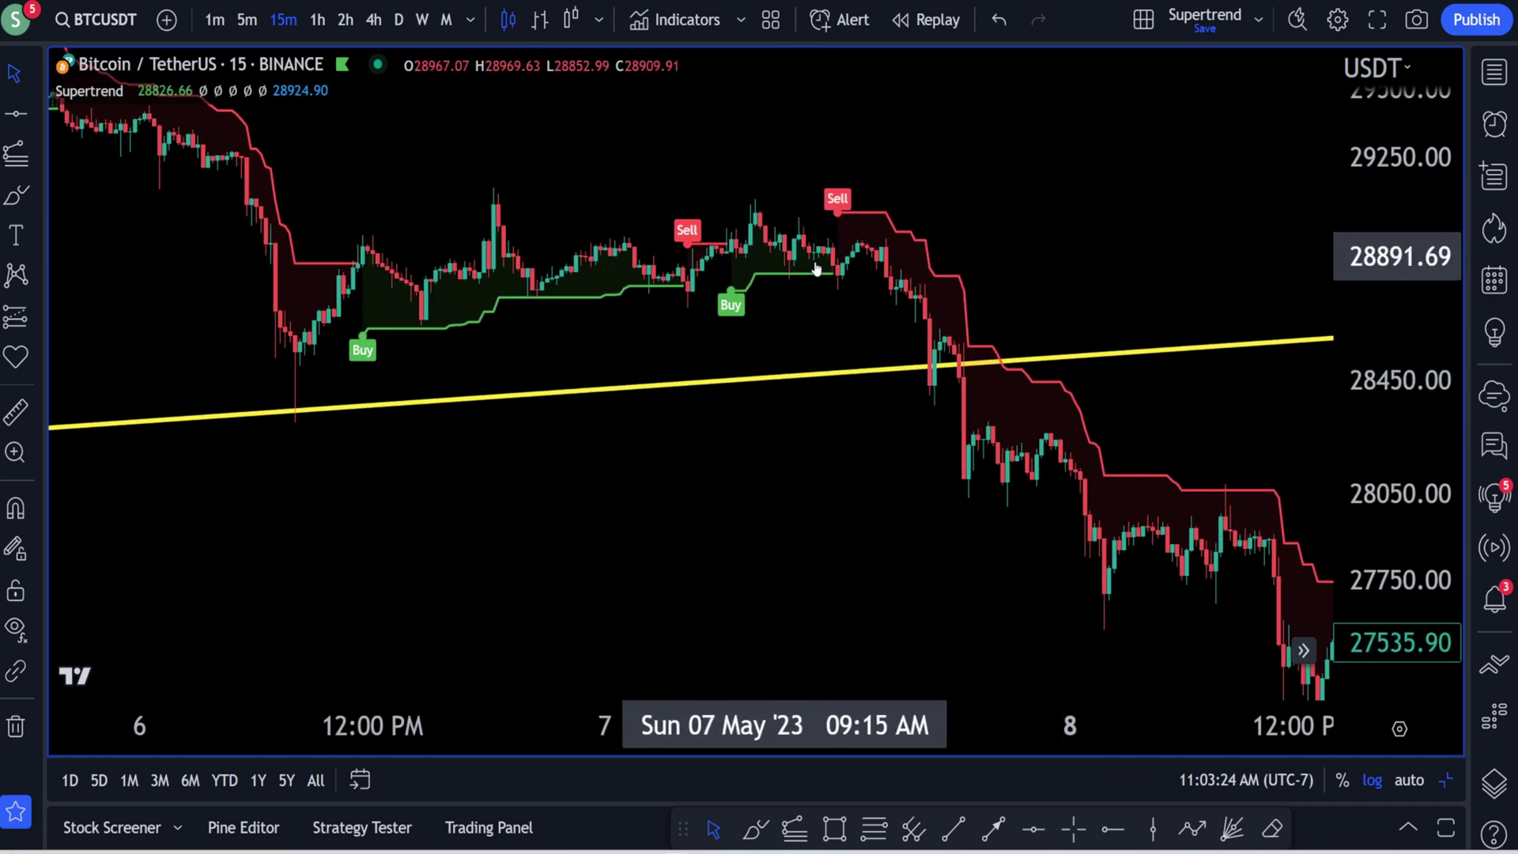
scroll(817, 268, right, 5)
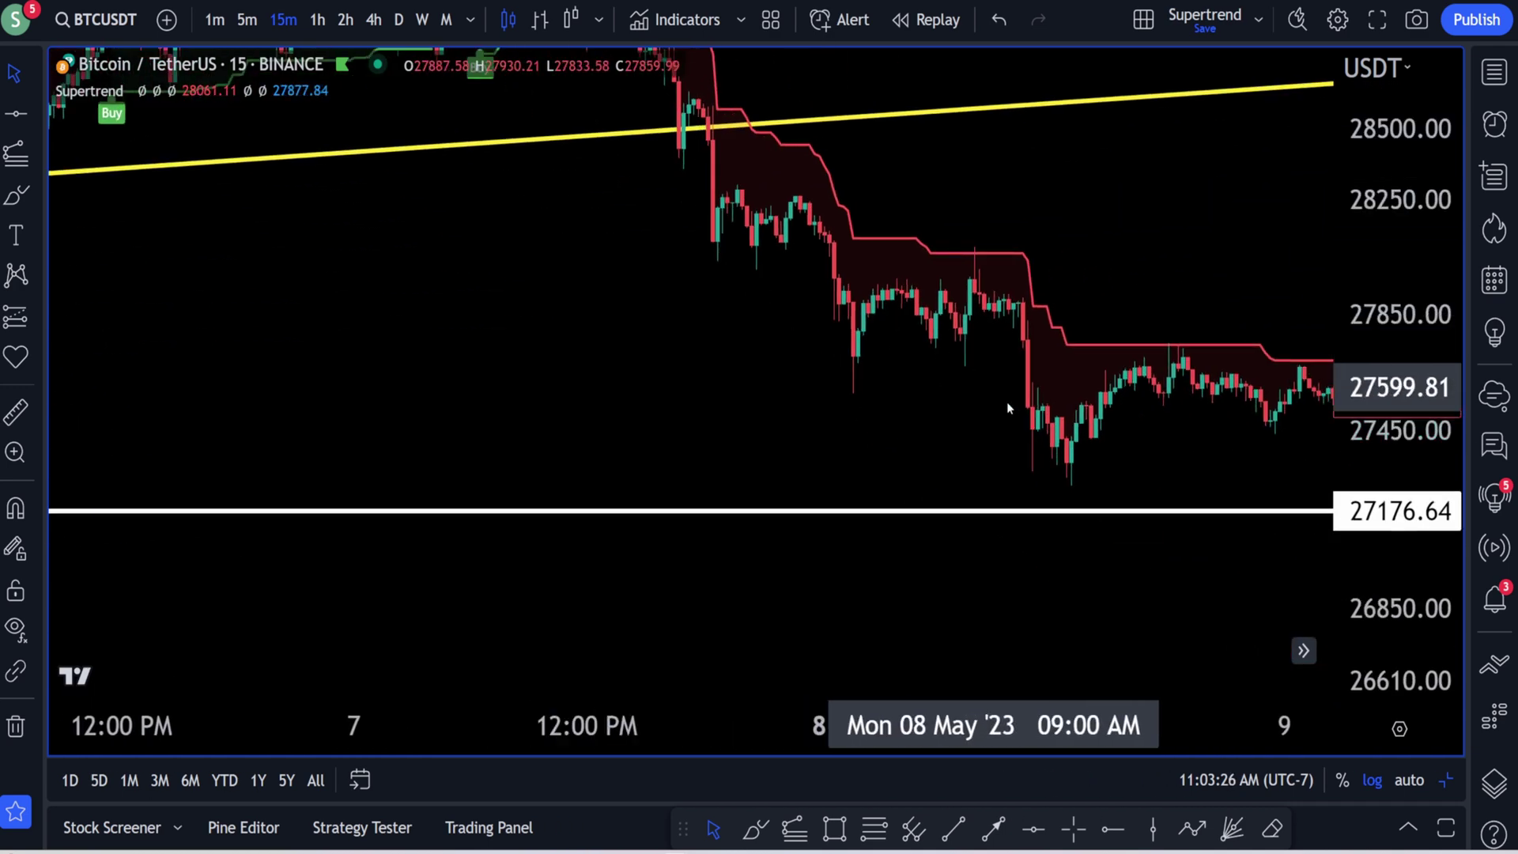
scroll(1007, 402, down, 5)
scroll(835, 396, left, 2)
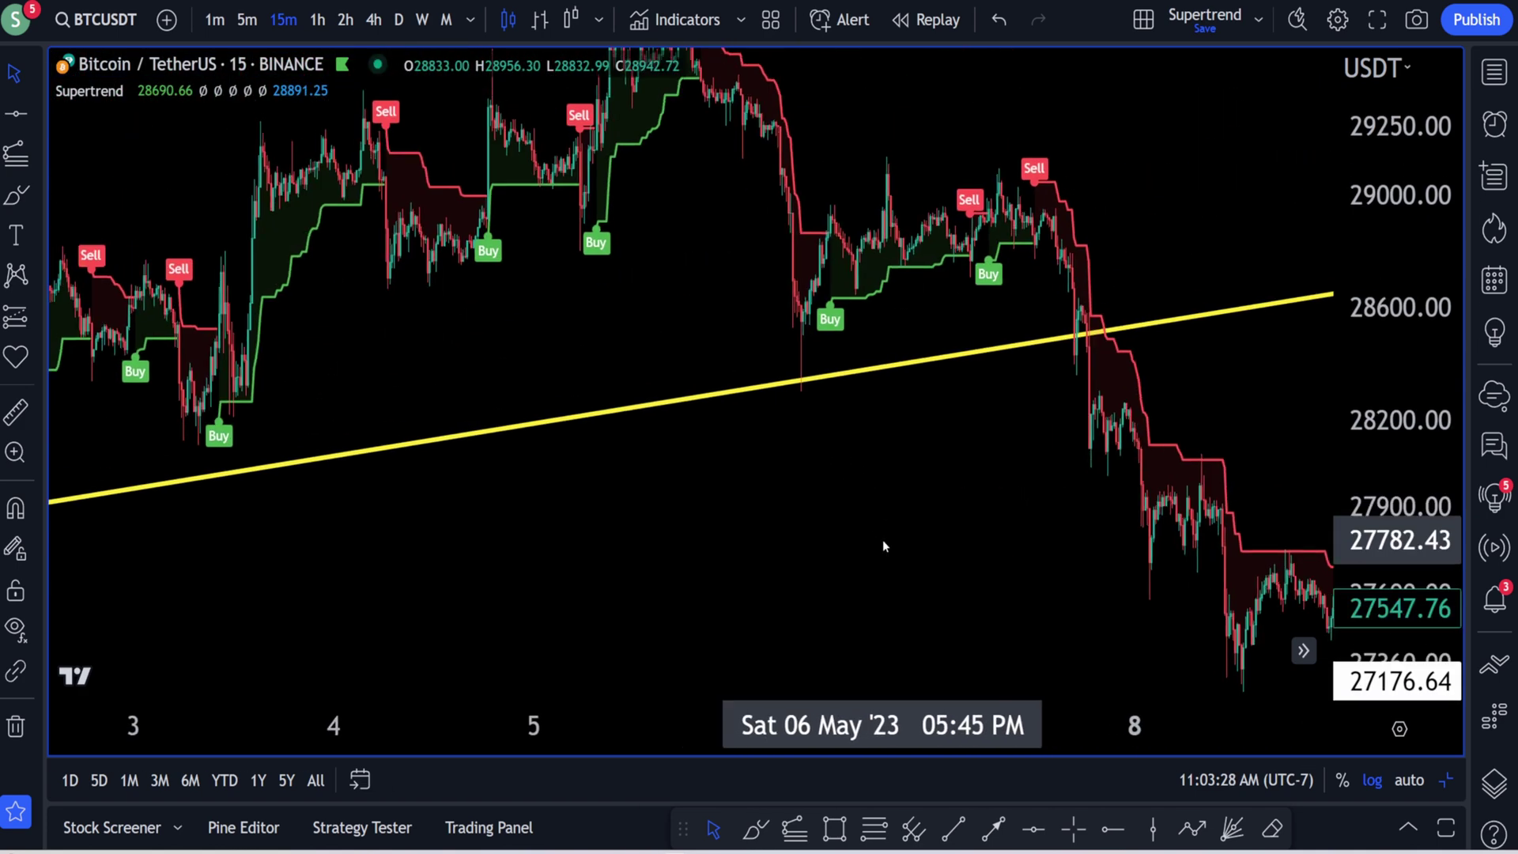
scroll(841, 400, down, 2)
scroll(901, 374, up, 3)
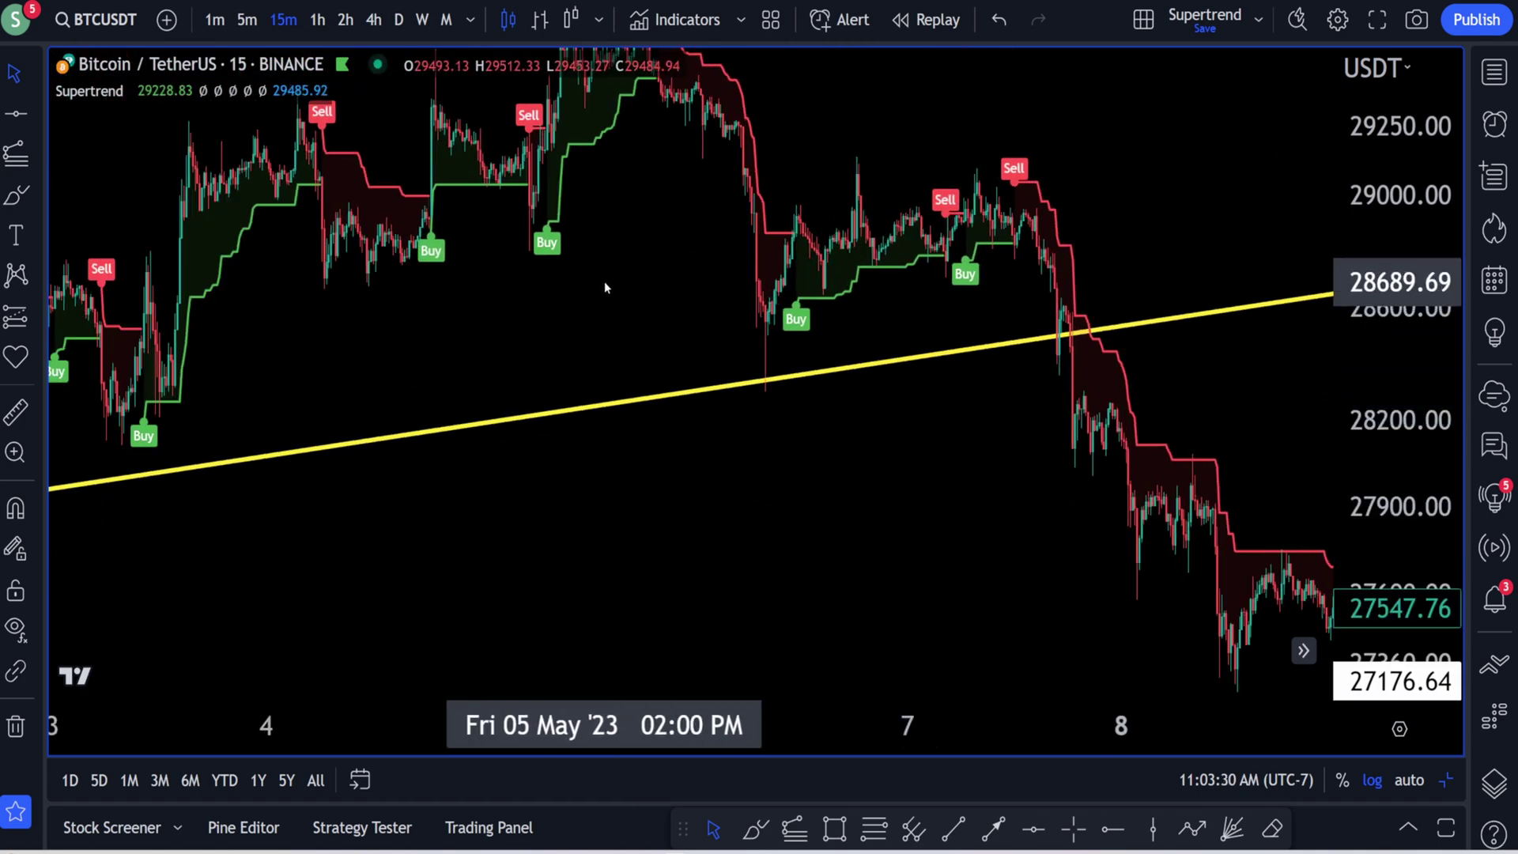
- Inspect the 3 to 5 May 15-minute signals above the rising trend line, closing in on the 3 May sell and buy entries
drag(570, 281, 1186, 427)
scroll(1146, 430, up, 4)
drag(1405, 487, 1391, 343)
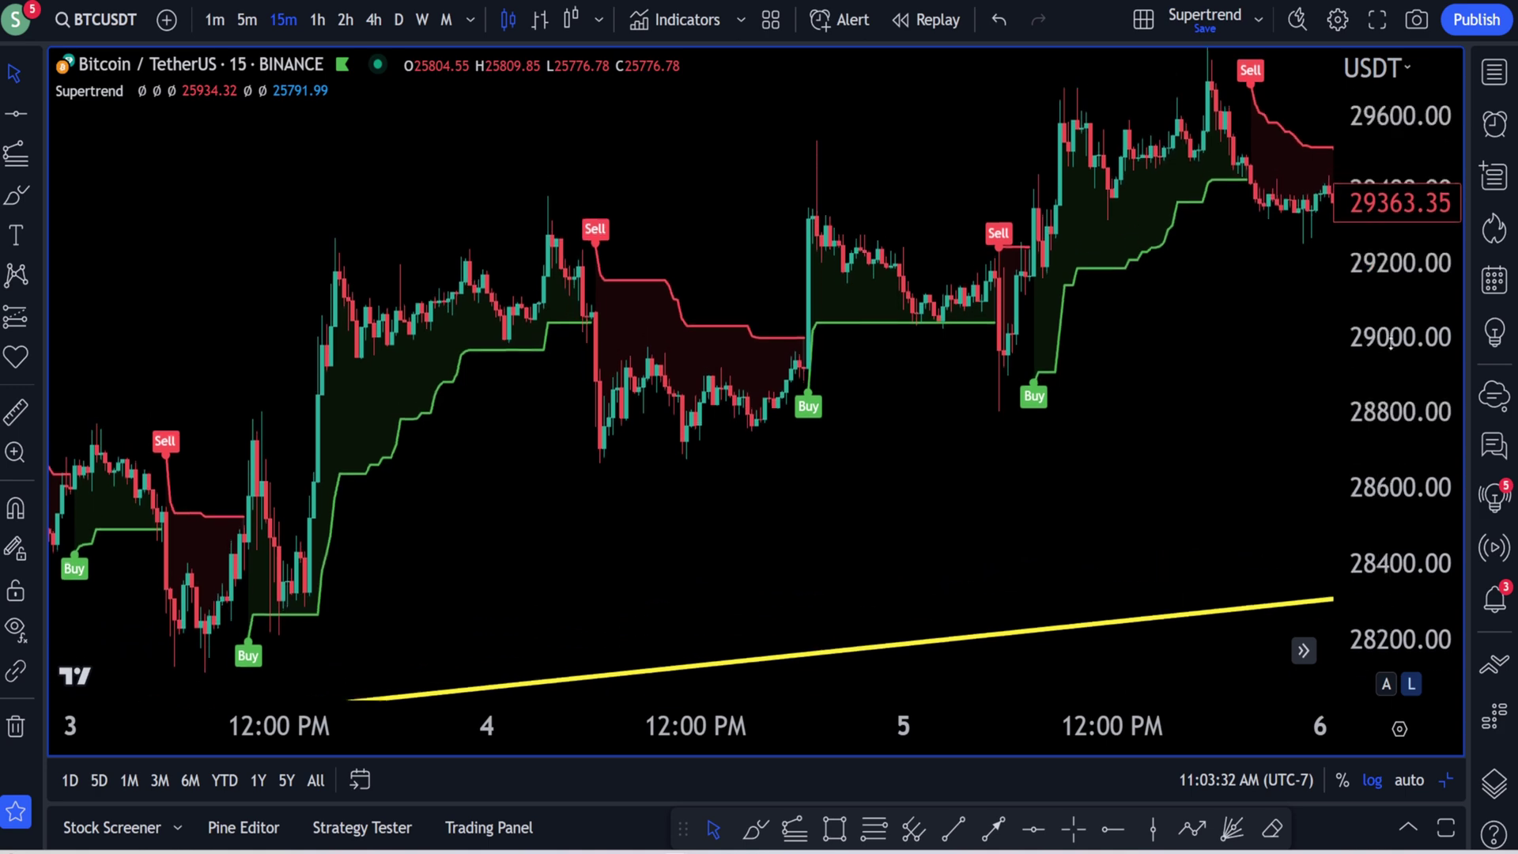
scroll(664, 332, left, 2)
scroll(937, 249, up, 5)
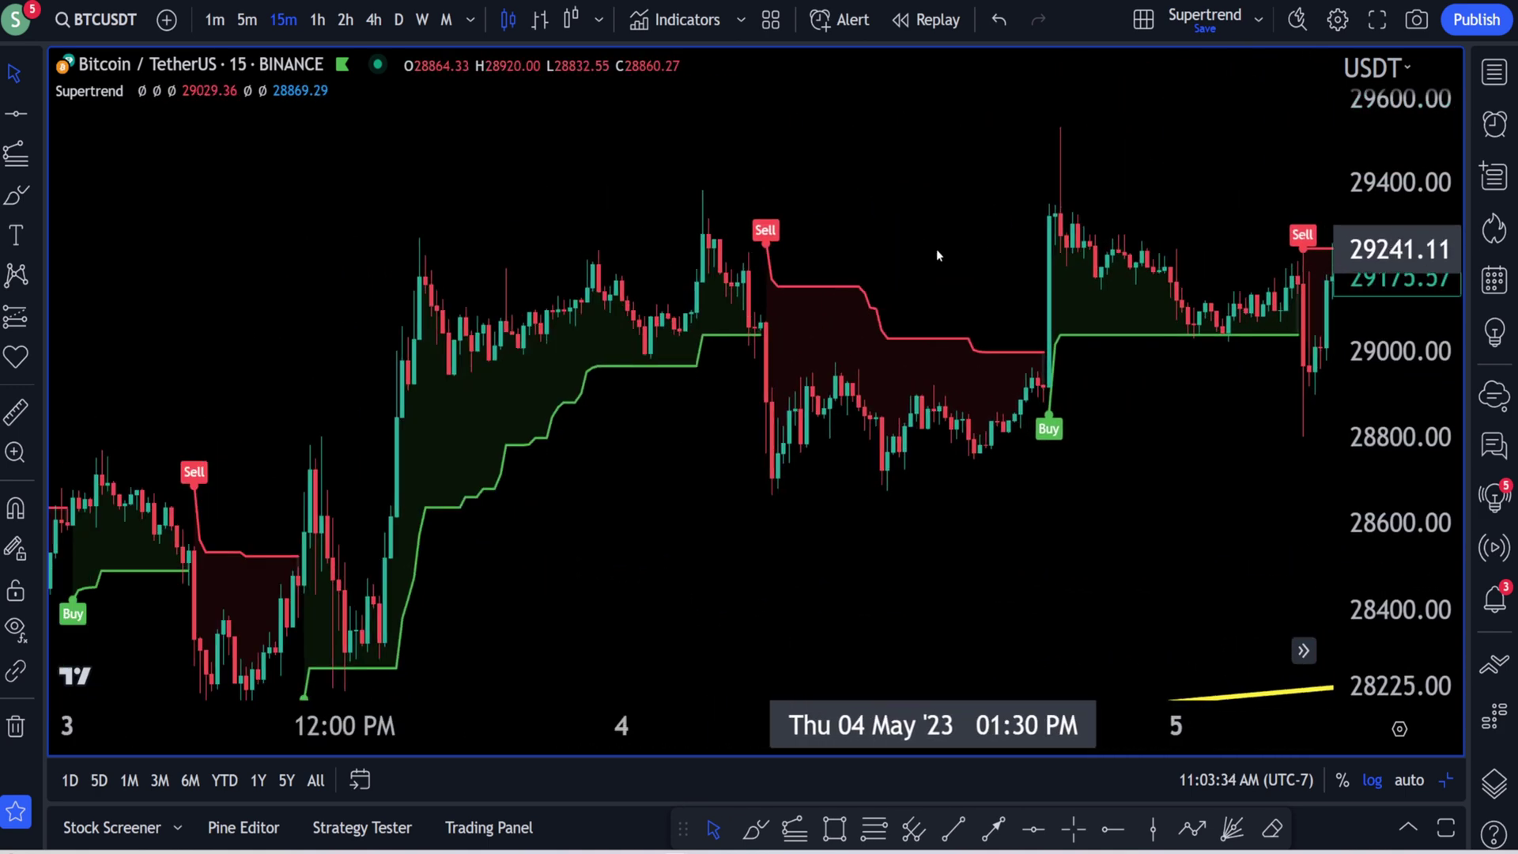
drag(696, 555, 1177, 298)
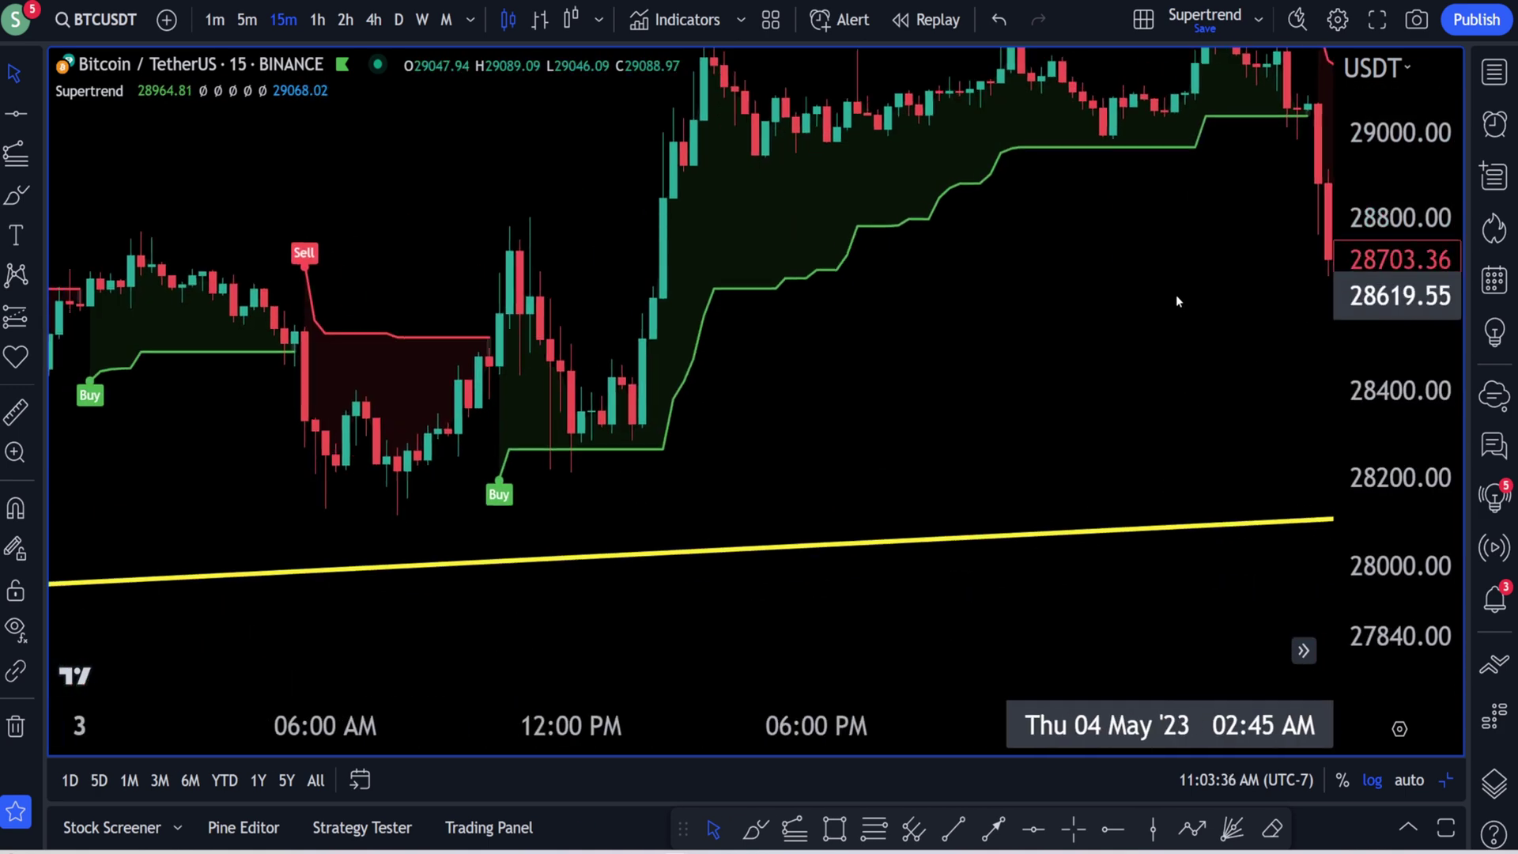
scroll(1107, 340, down, 2)
scroll(1091, 384, up, 2)
drag(1430, 490, 1415, 384)
drag(1048, 403, 890, 414)
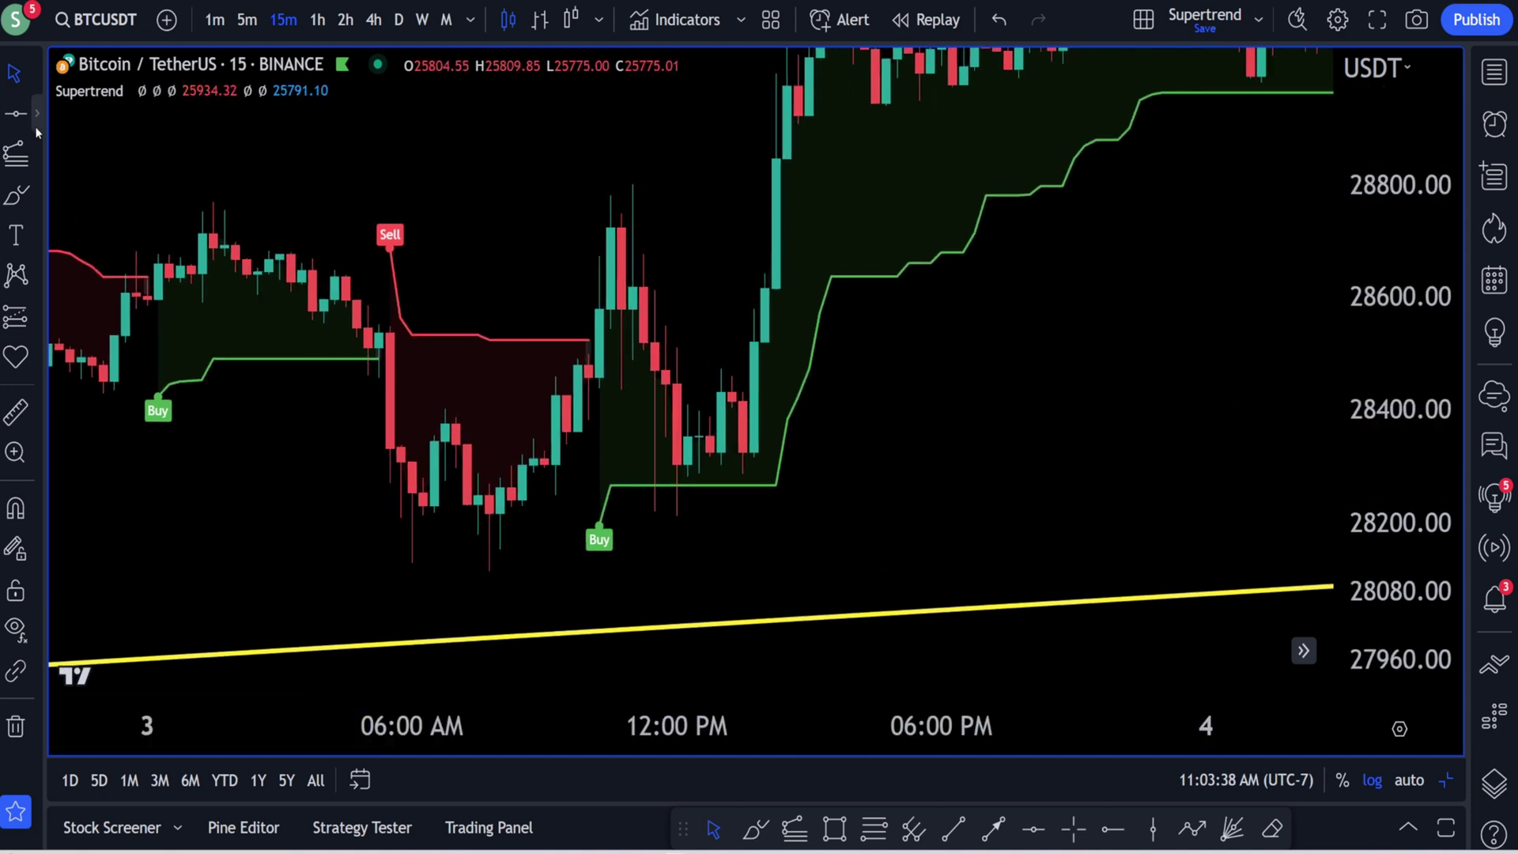
- Draw a horizontal line under the 3 May lows on the 15-minute chart, at about 28,123
drag(601, 486, 569, 500)
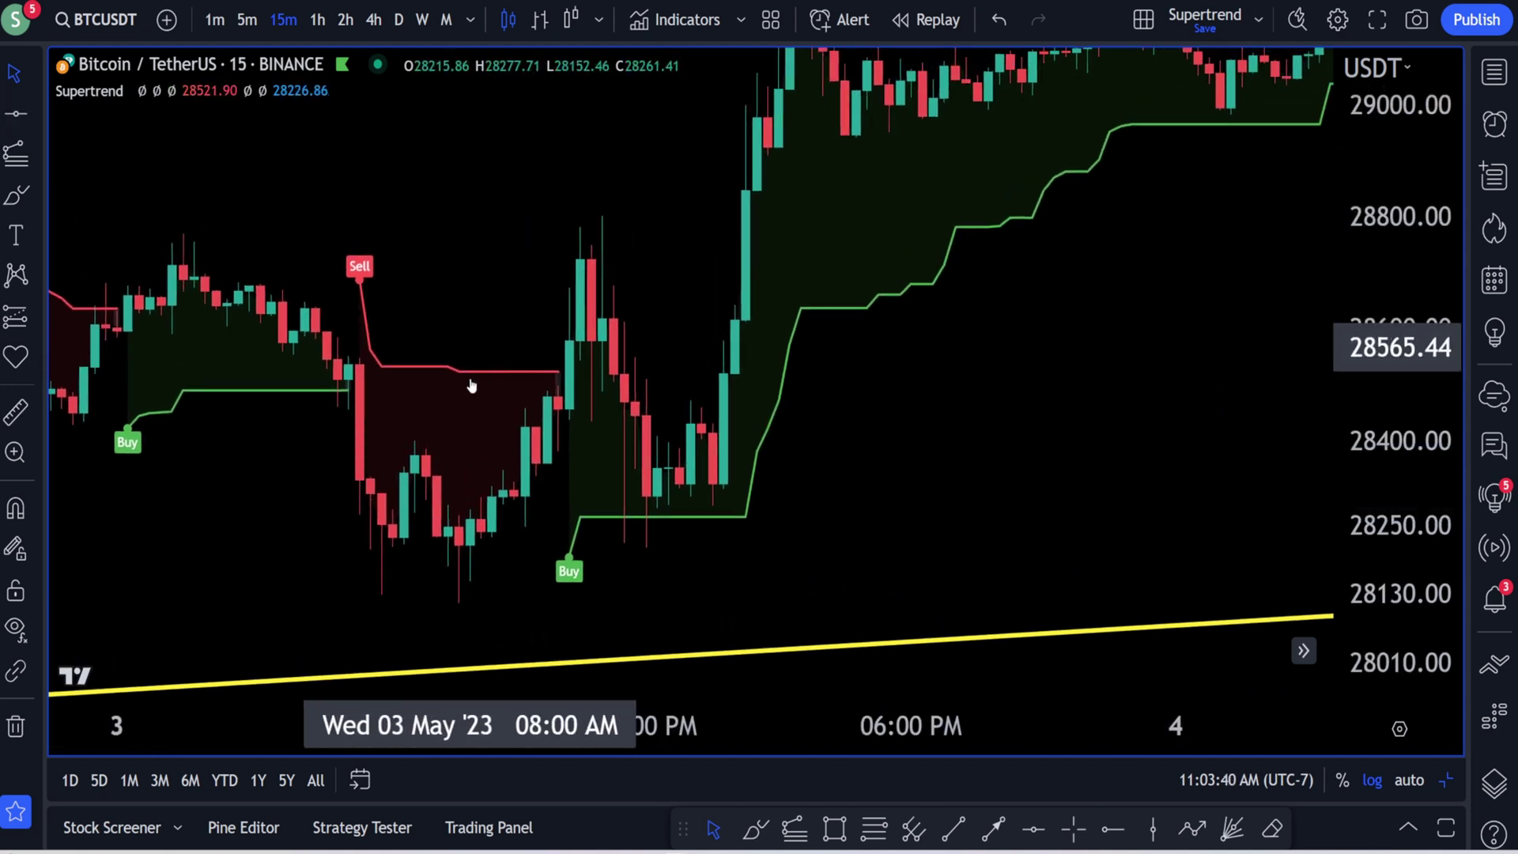
drag(577, 392, 589, 358)
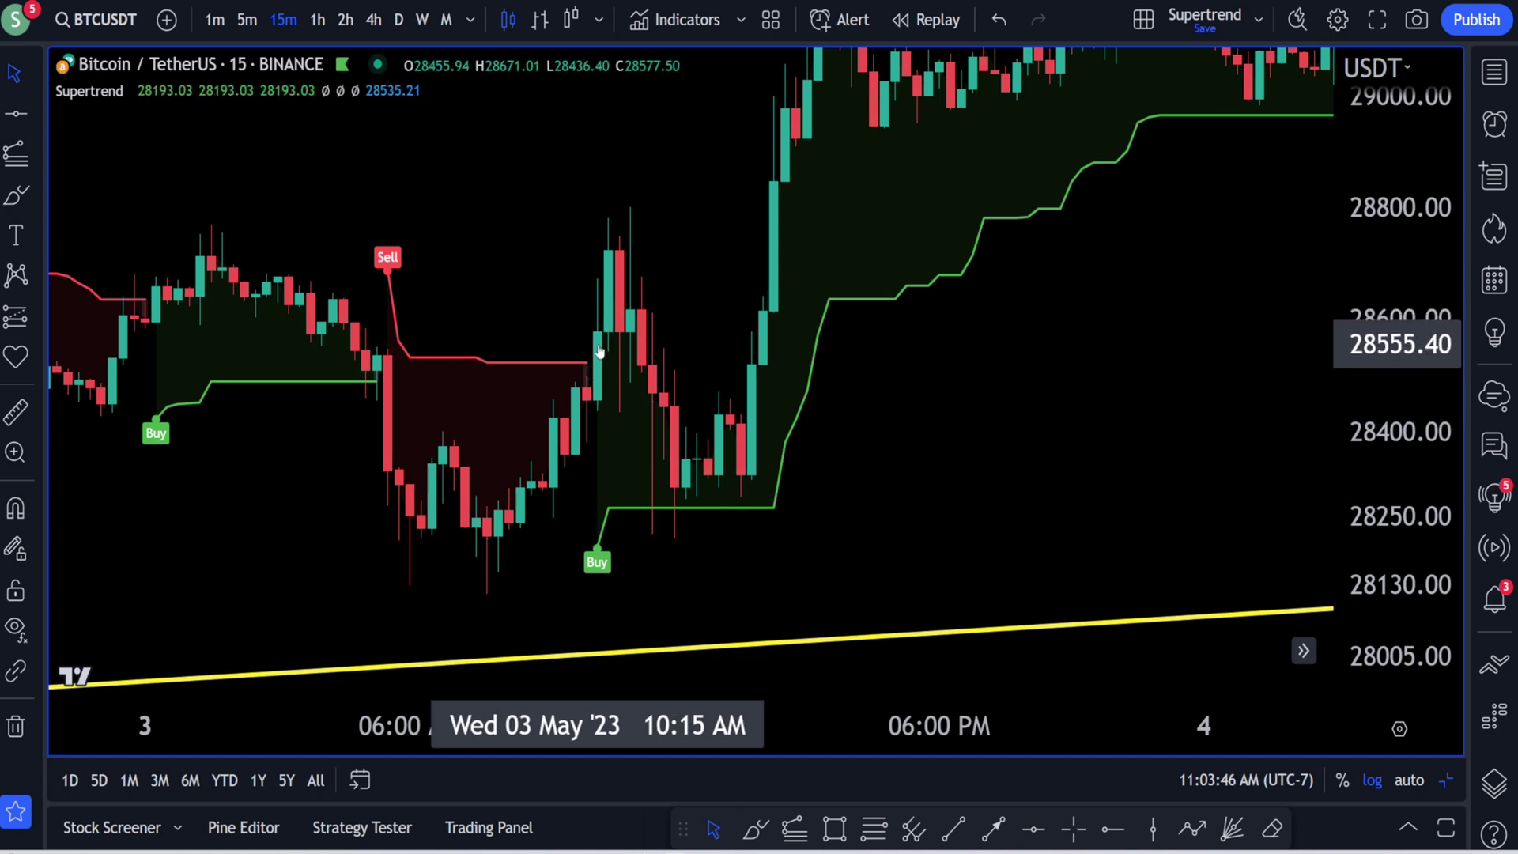
drag(544, 386, 588, 363)
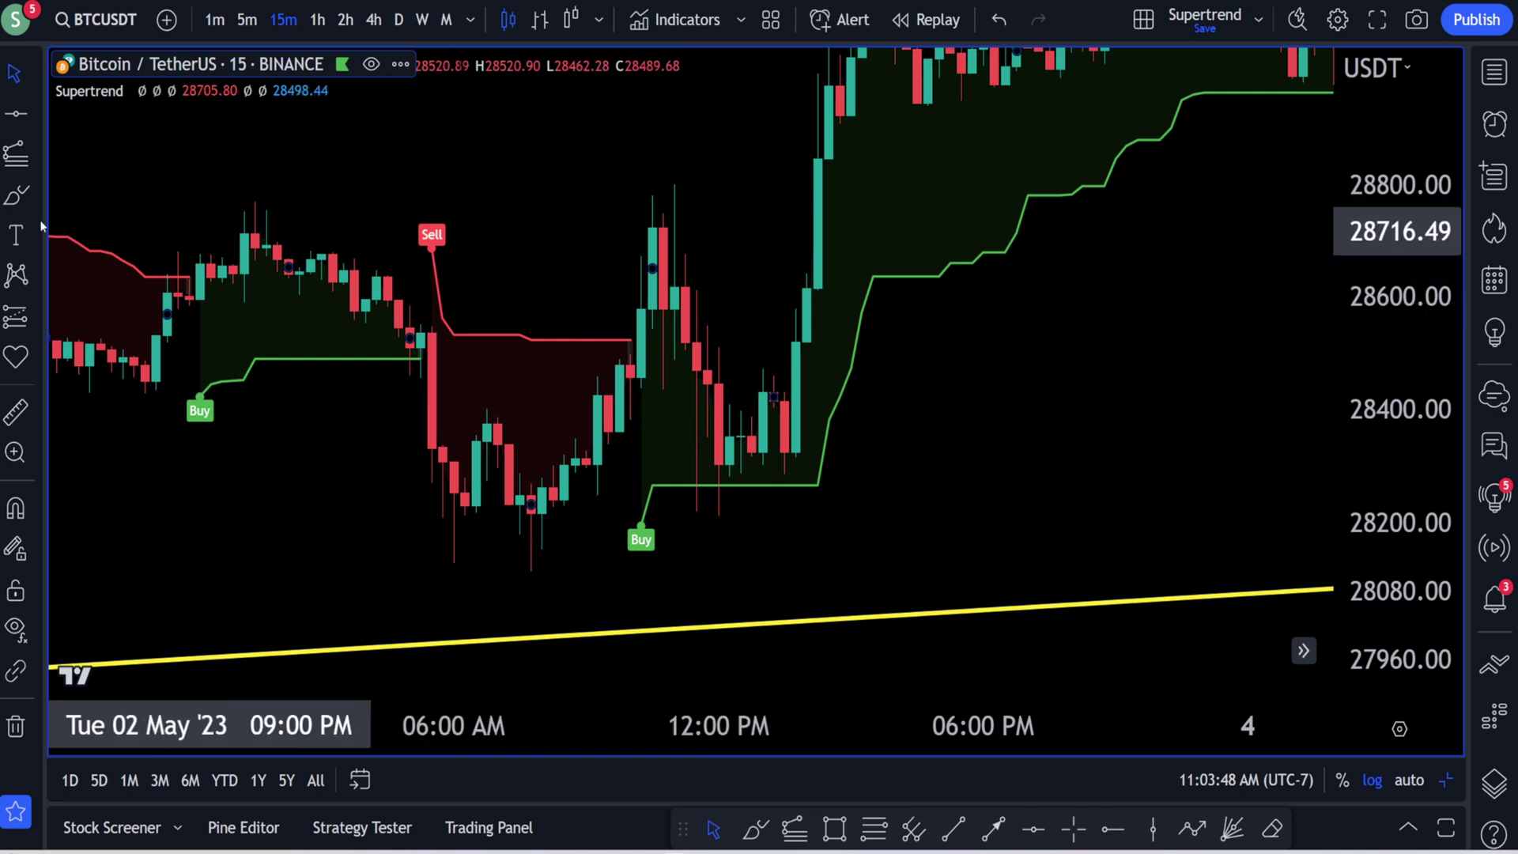
click(16, 114)
click(530, 515)
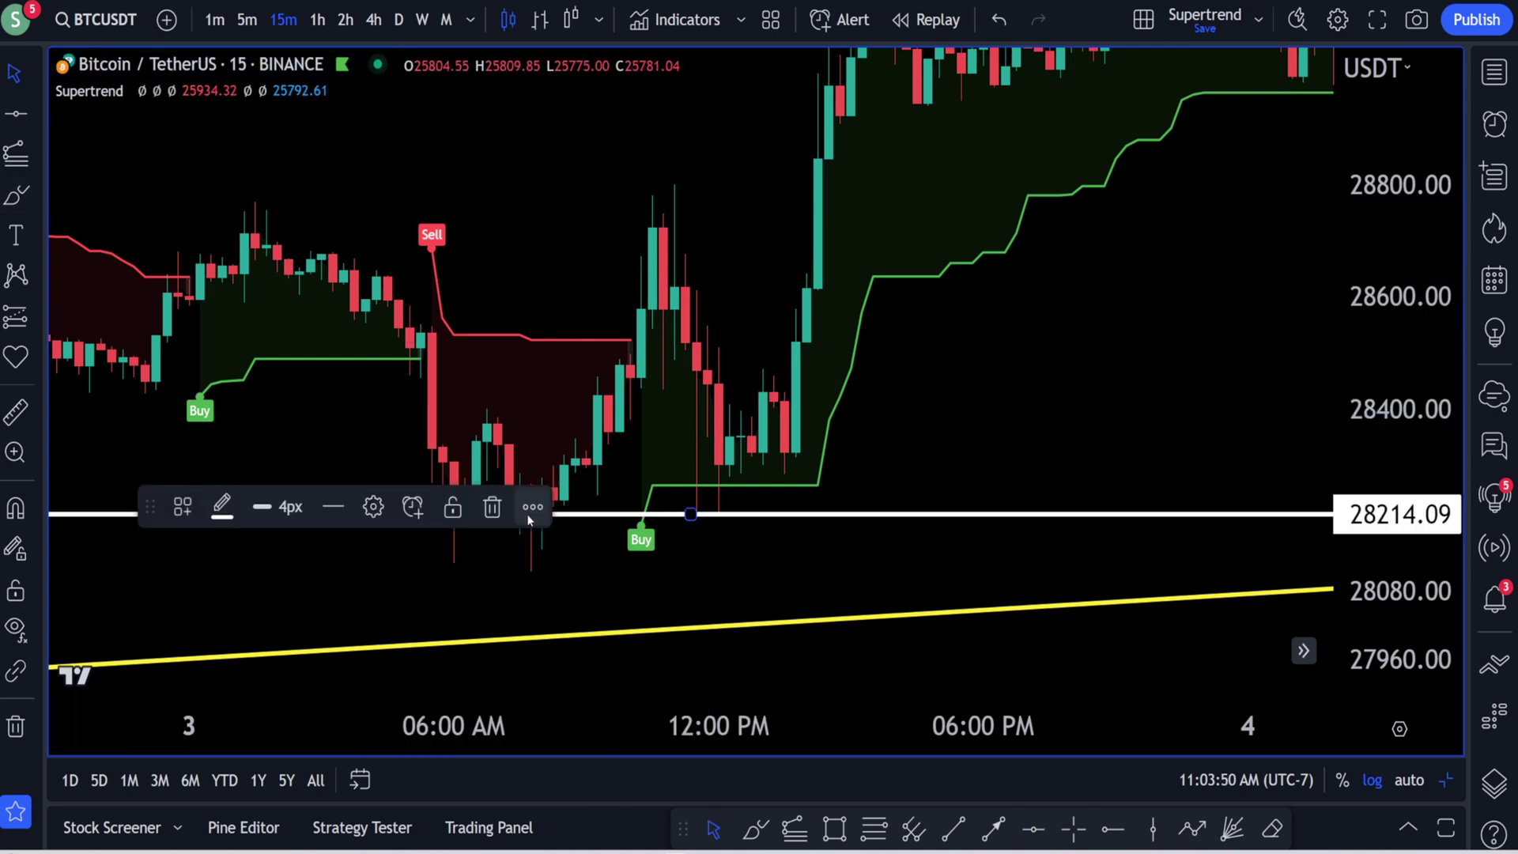
click(588, 538)
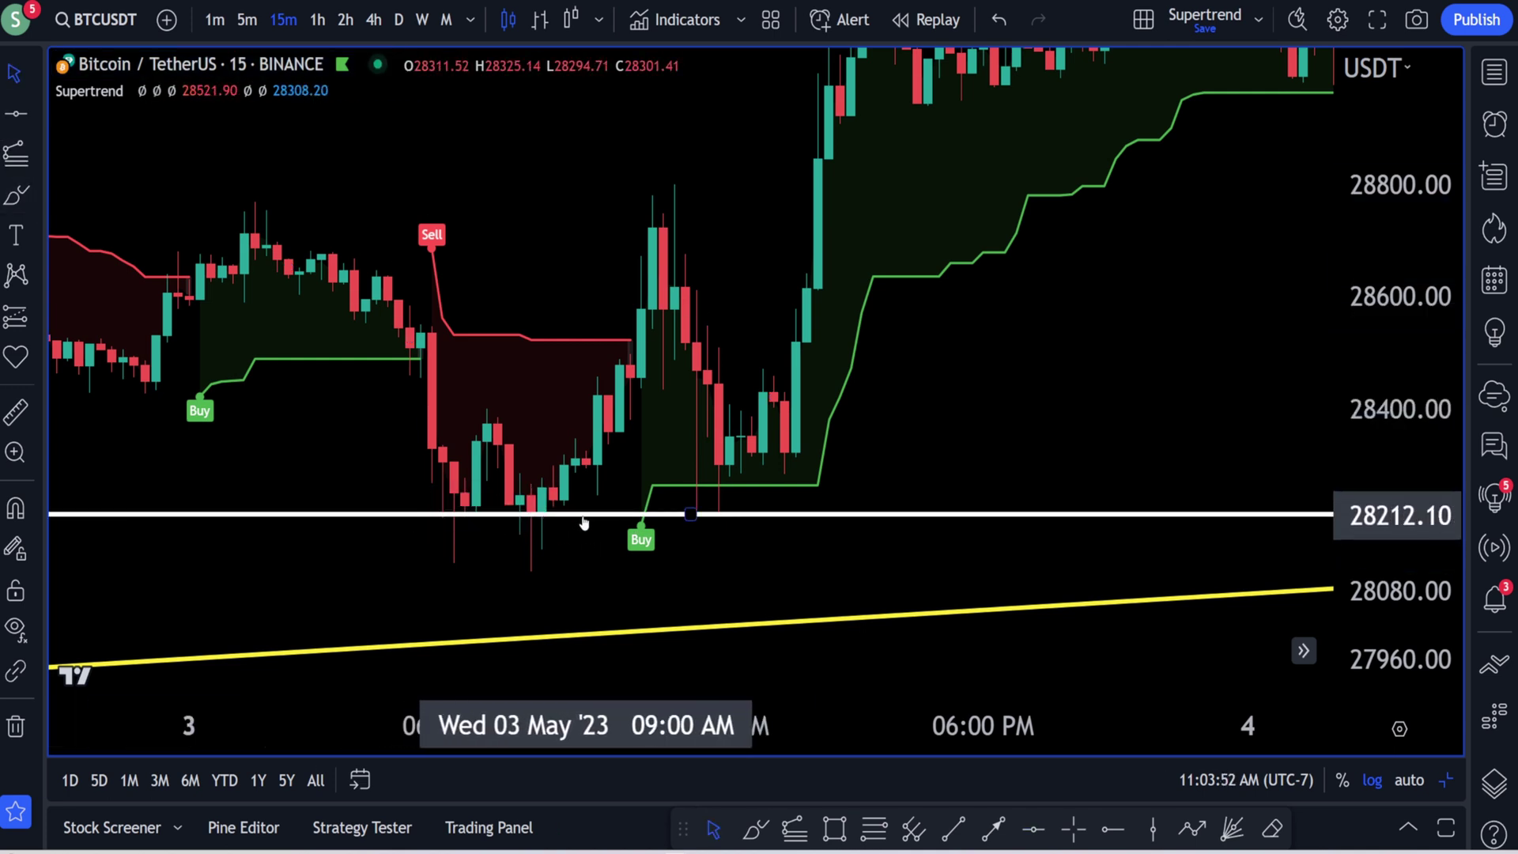
drag(584, 522, 565, 574)
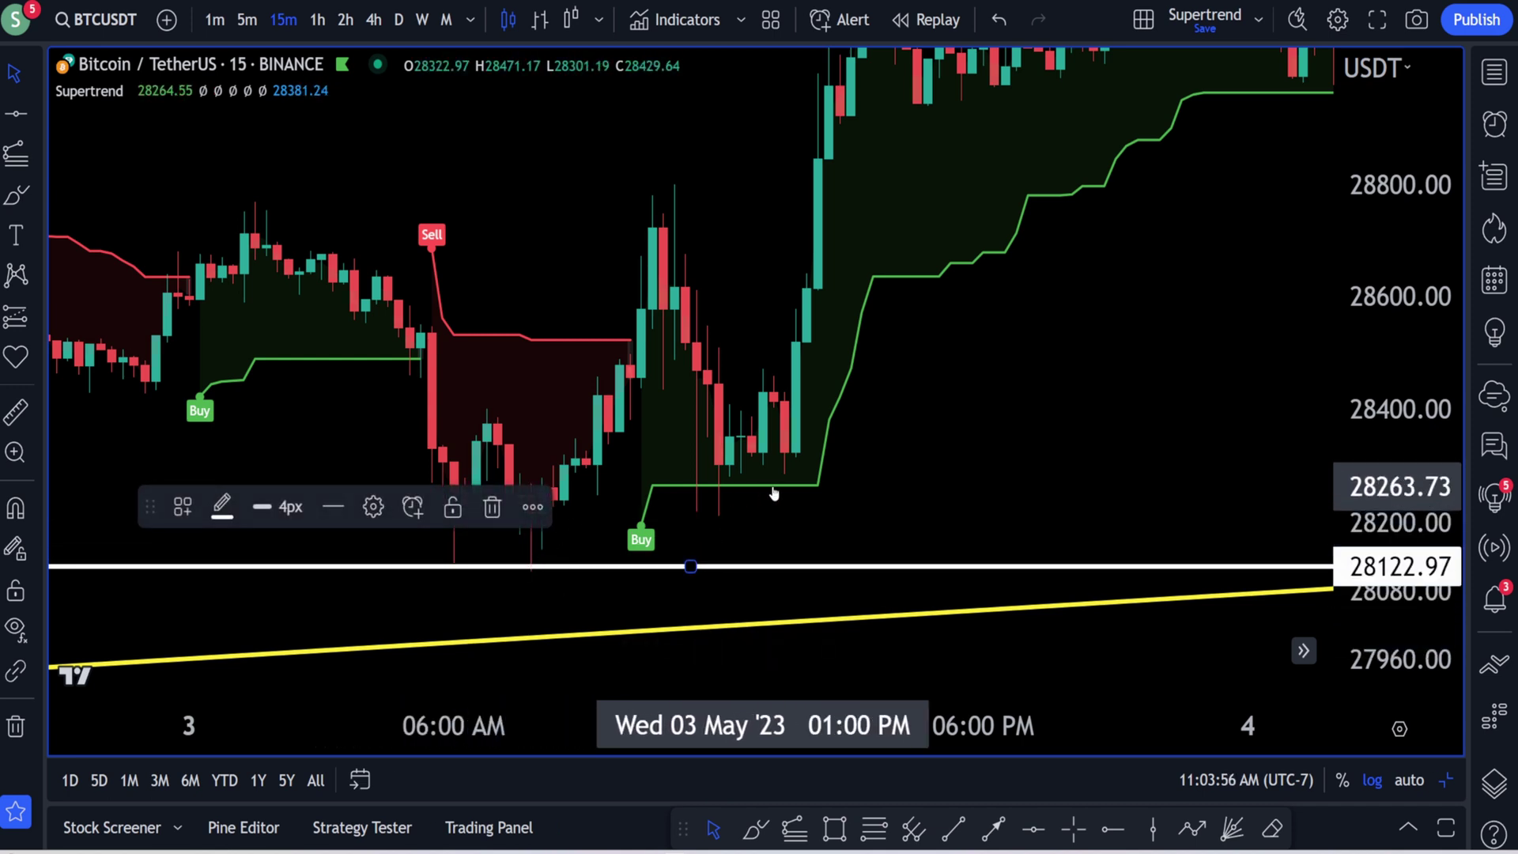
- Move the horizontal line from the 3 May lows up to the 2 and 3 May highs, at about 28,696
drag(619, 488, 459, 531)
drag(340, 327, 727, 334)
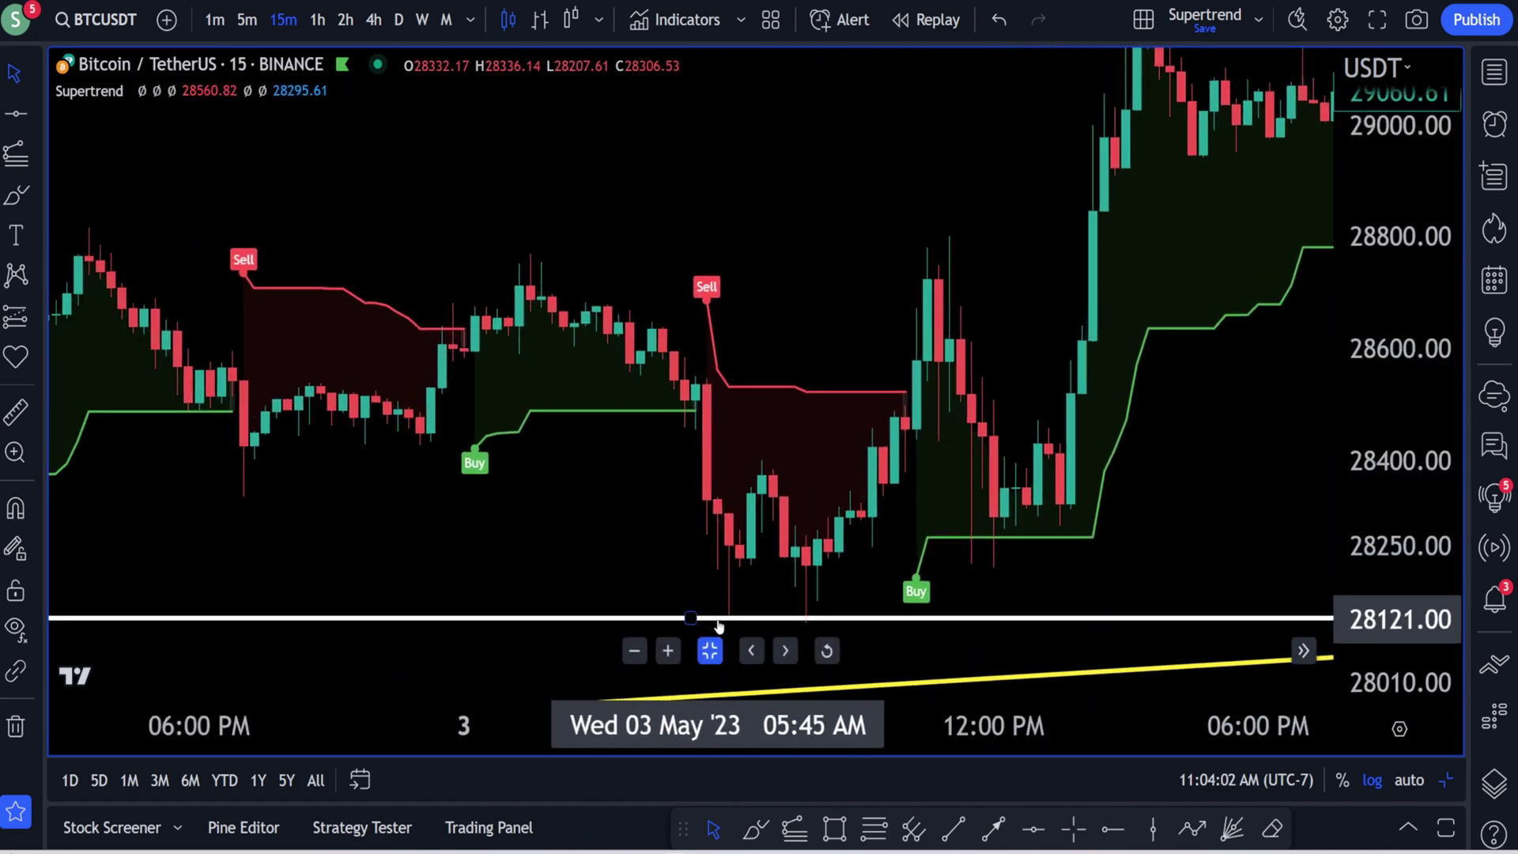
drag(700, 618, 522, 229)
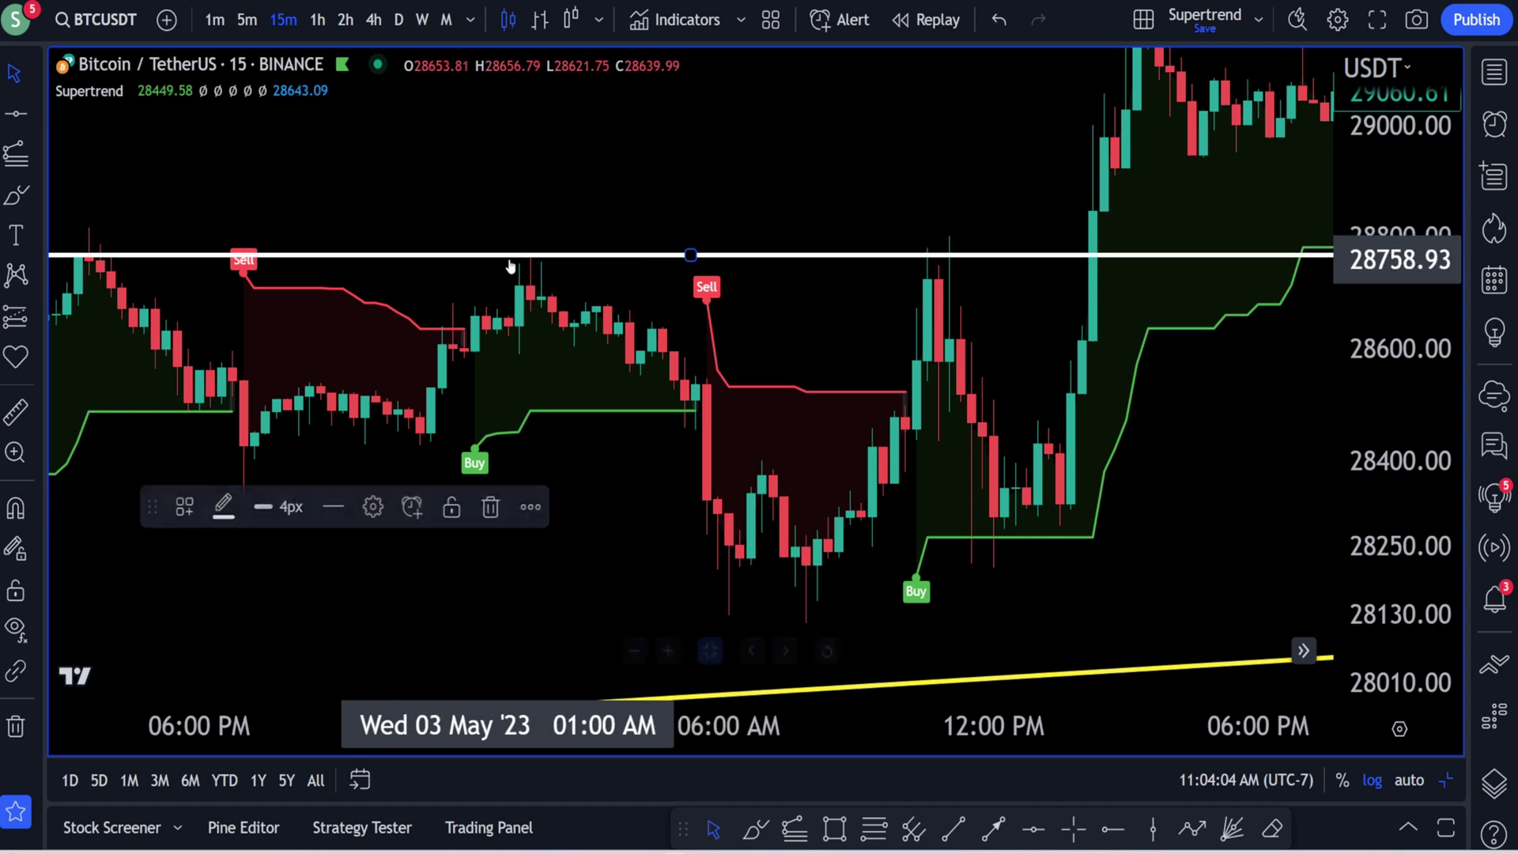
drag(408, 286, 667, 288)
key(alt+Left)
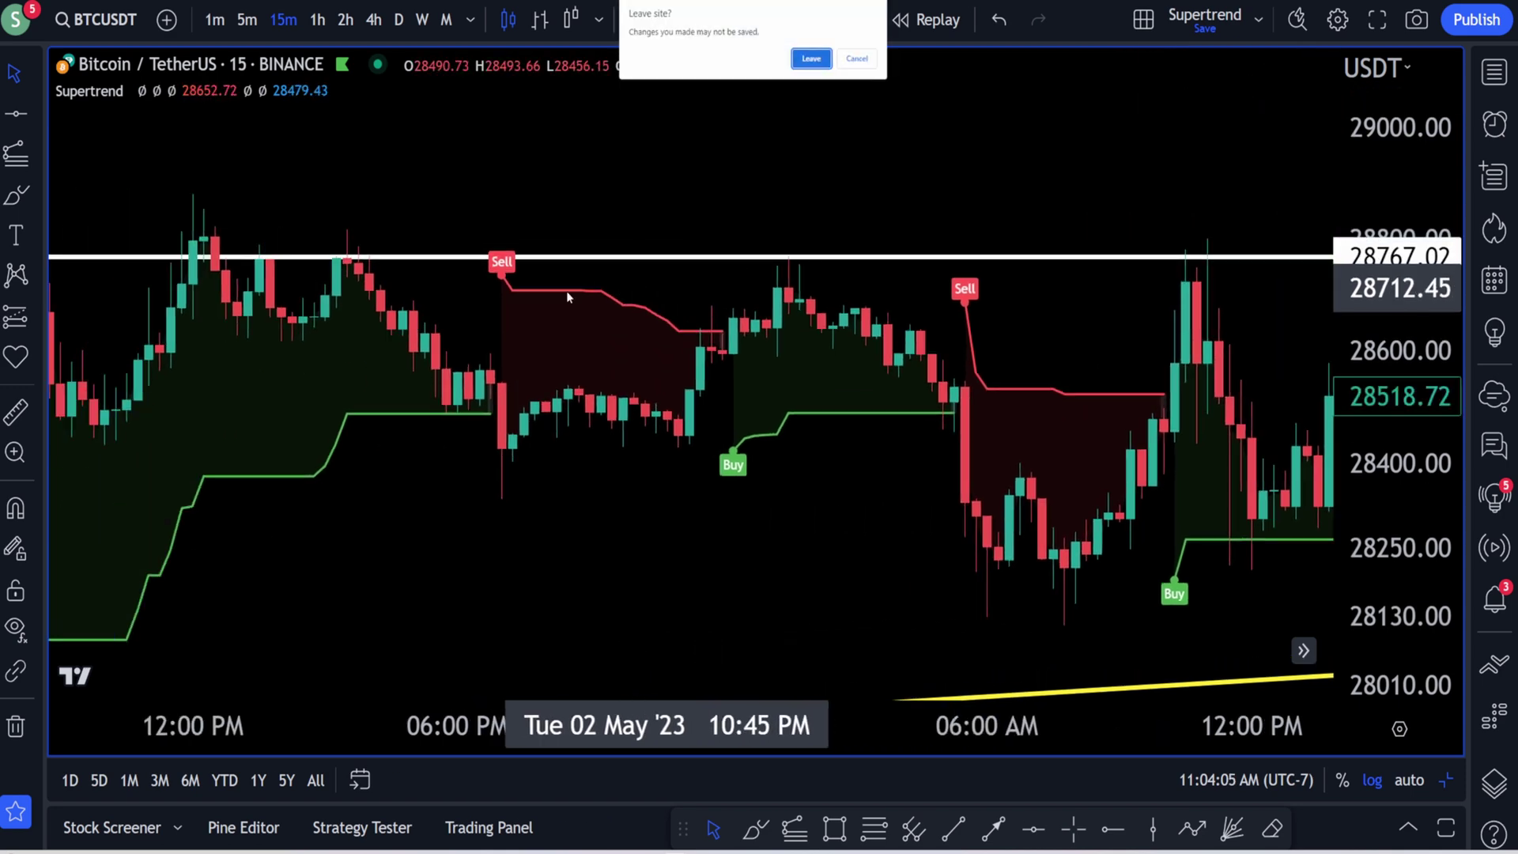
click(854, 63)
scroll(590, 214, left, 5)
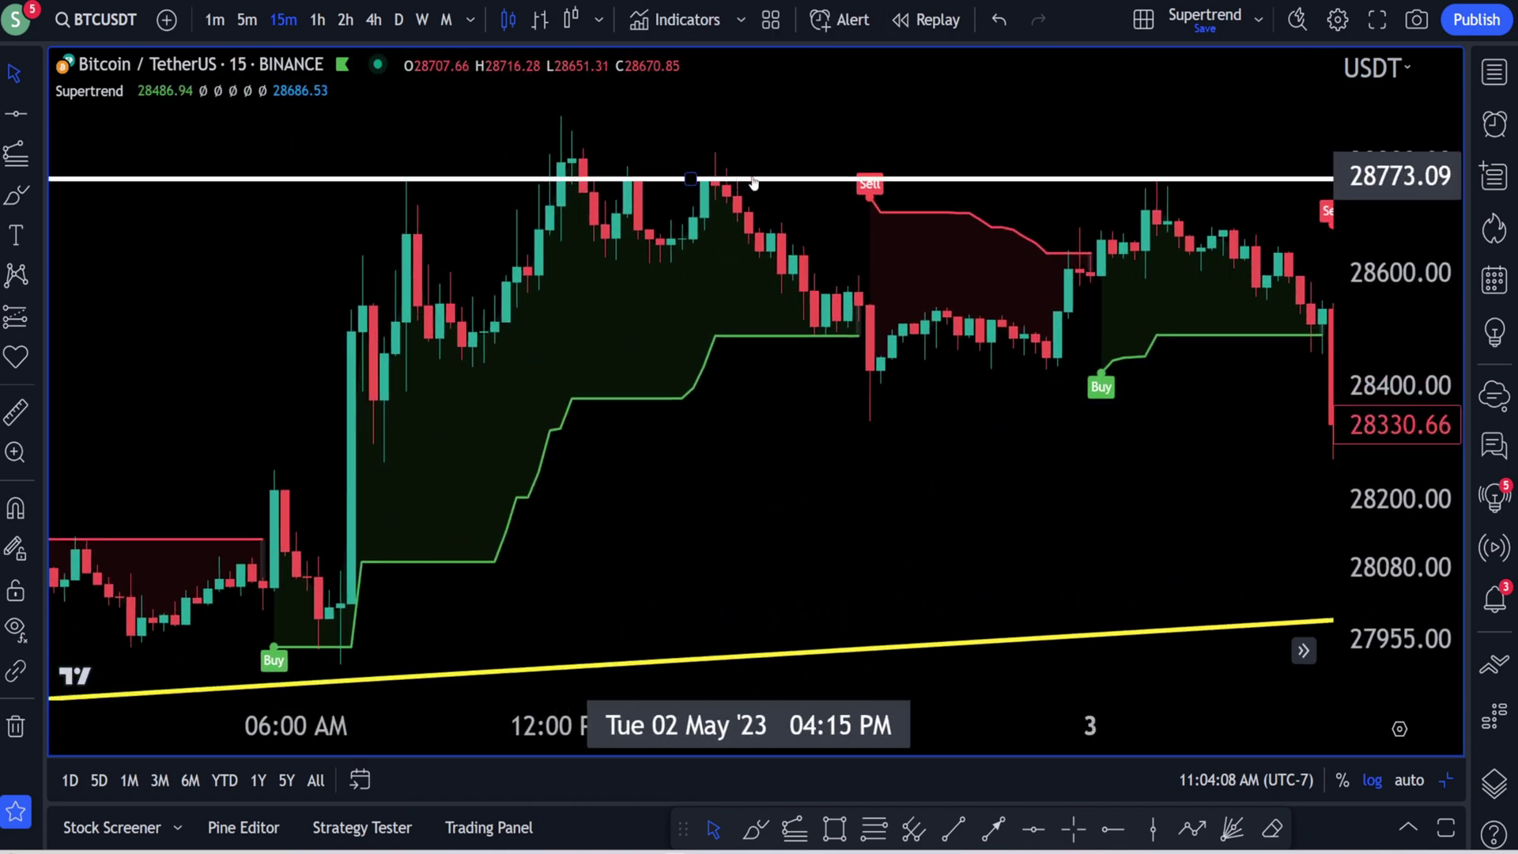
click(754, 180)
drag(817, 182, 787, 223)
- Switch the chart to the 4-hour timeframe and examine the signals from 22 May to 12 June against the two horizontal lines
drag(1078, 484, 787, 465)
scroll(790, 458, down, 5)
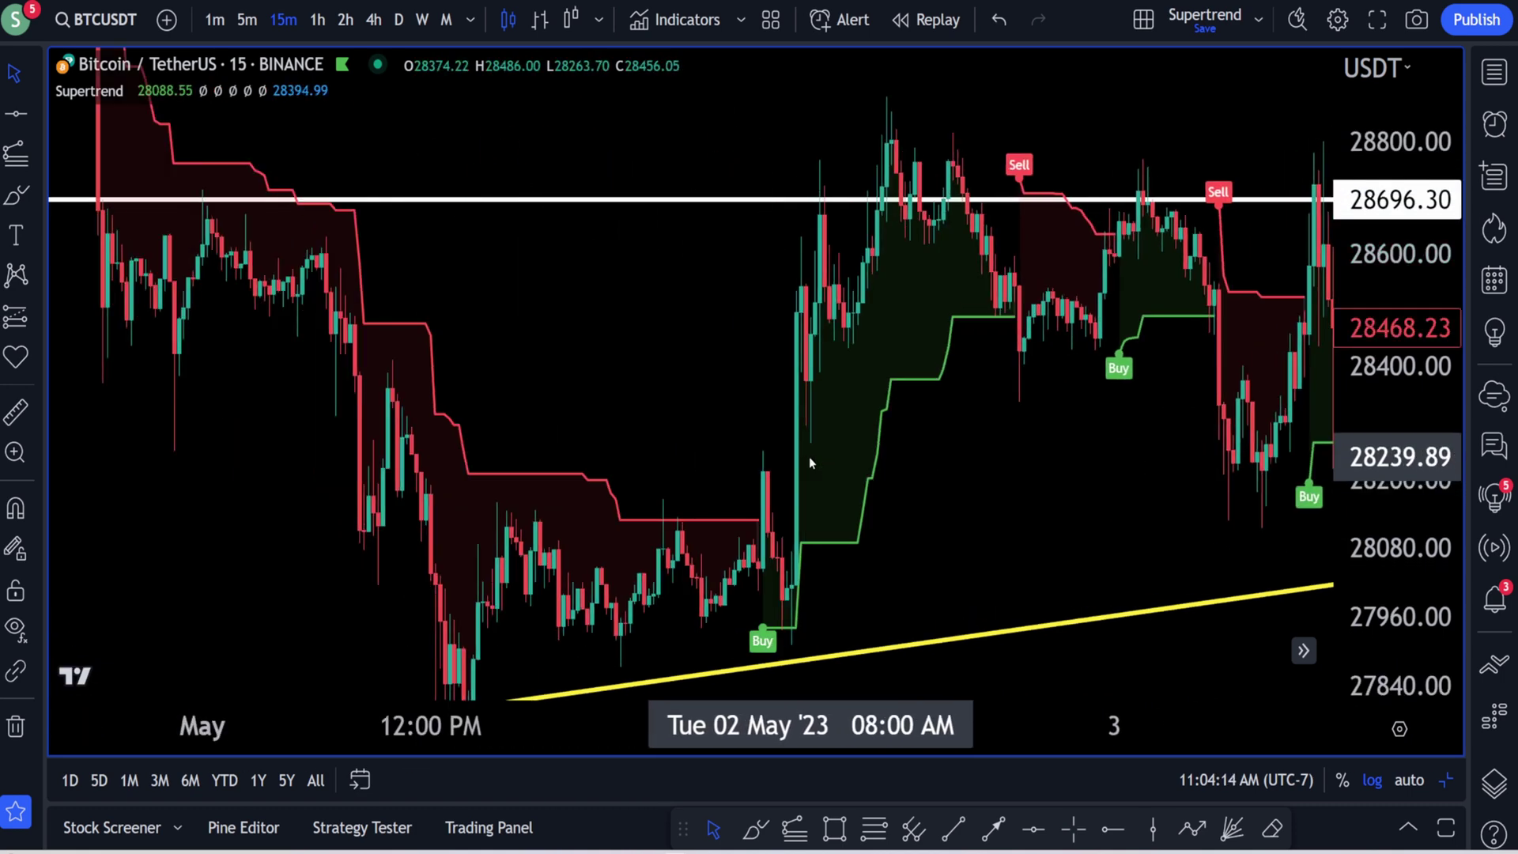
scroll(693, 417, down, 2)
drag(584, 456, 878, 338)
click(375, 22)
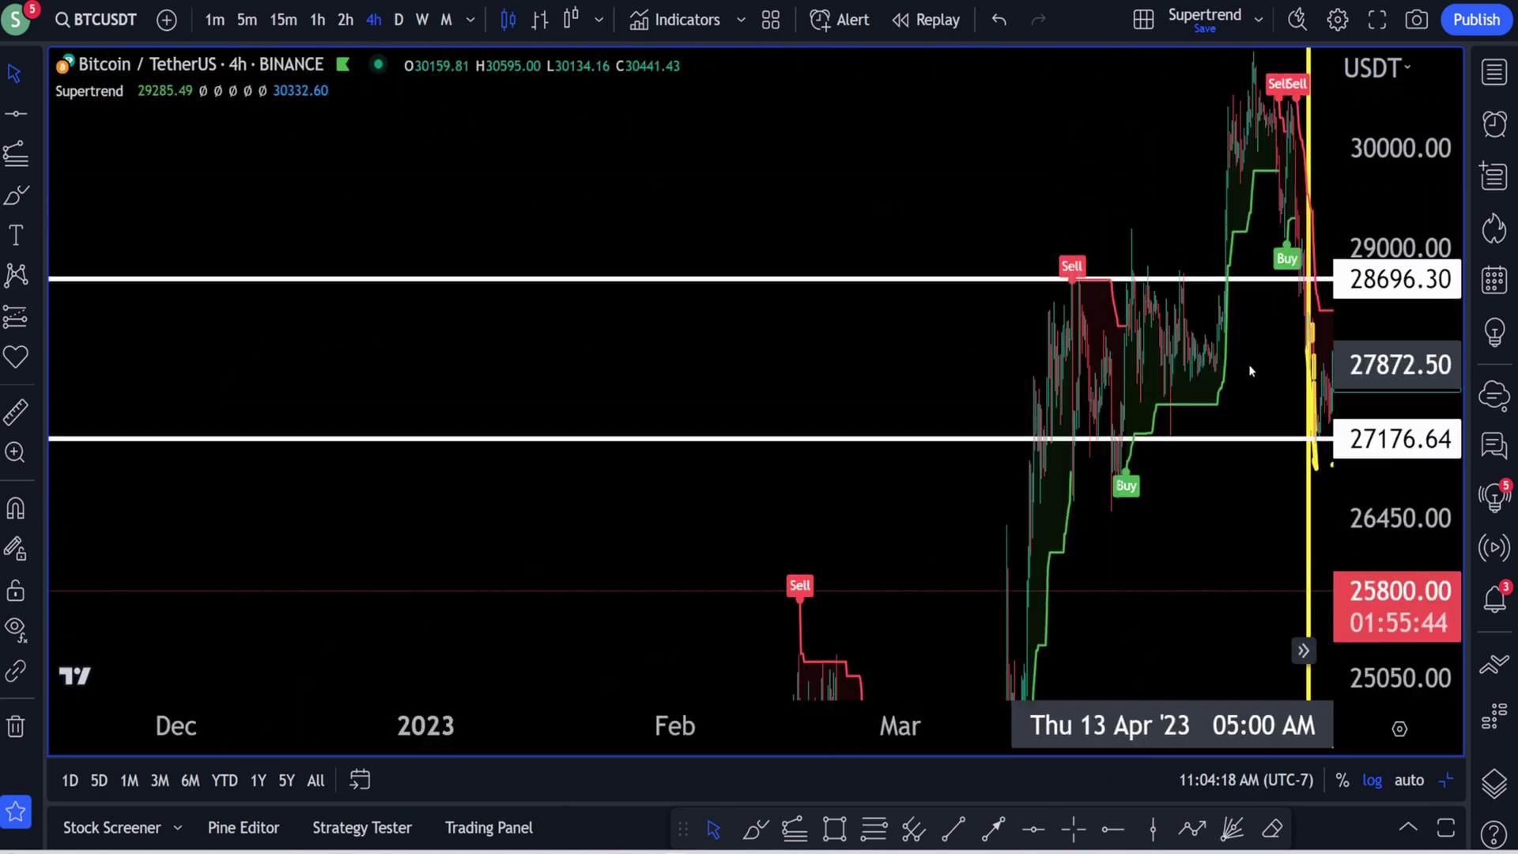
scroll(1123, 458, up, 6)
scroll(1104, 234, up, 5)
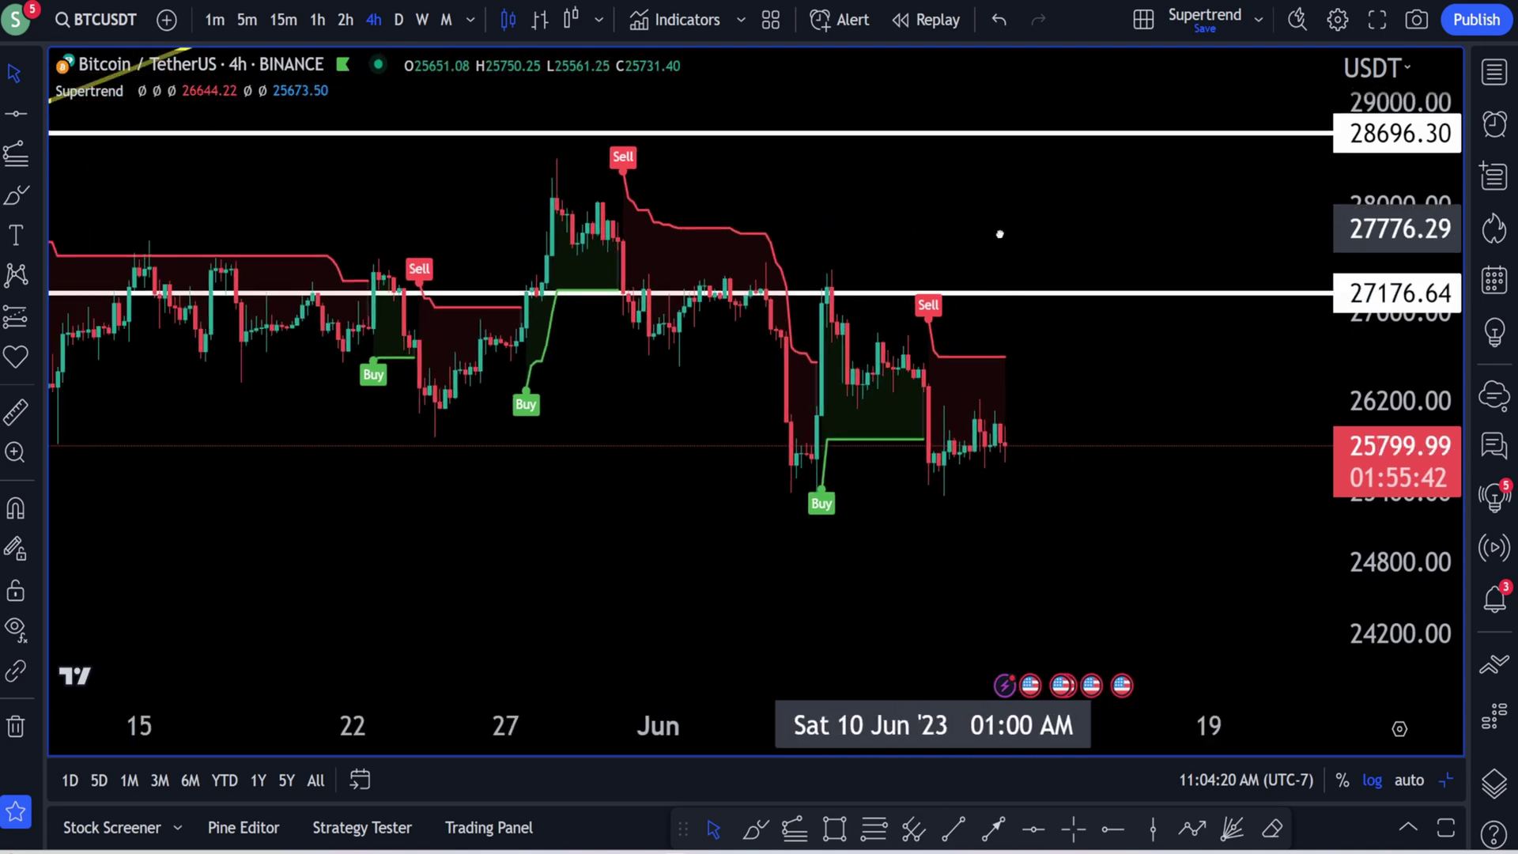
drag(1405, 493, 1401, 342)
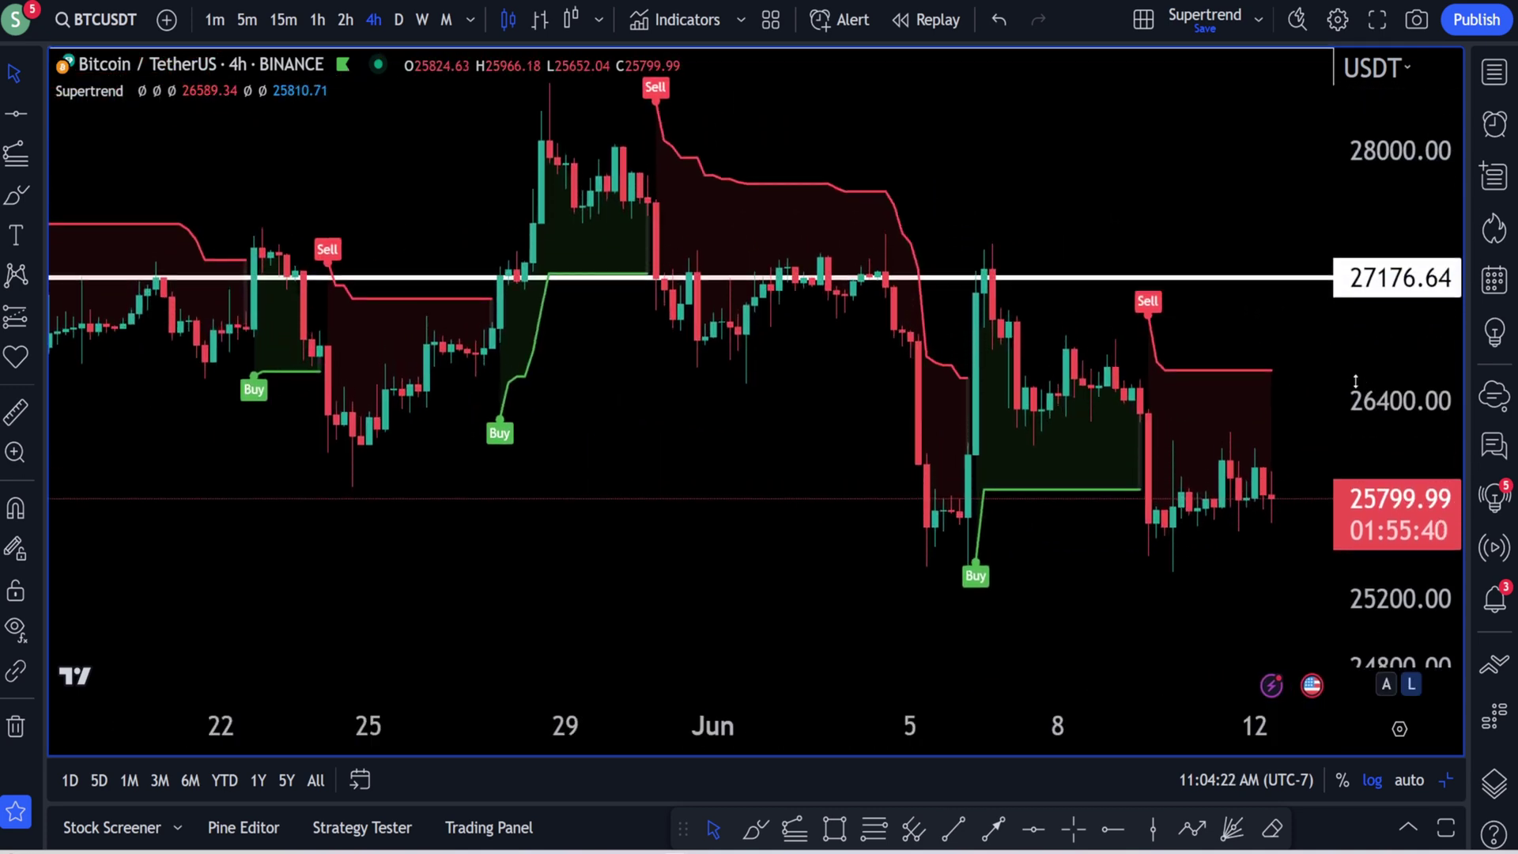
drag(1393, 274, 1319, 417)
drag(1069, 219, 1052, 233)
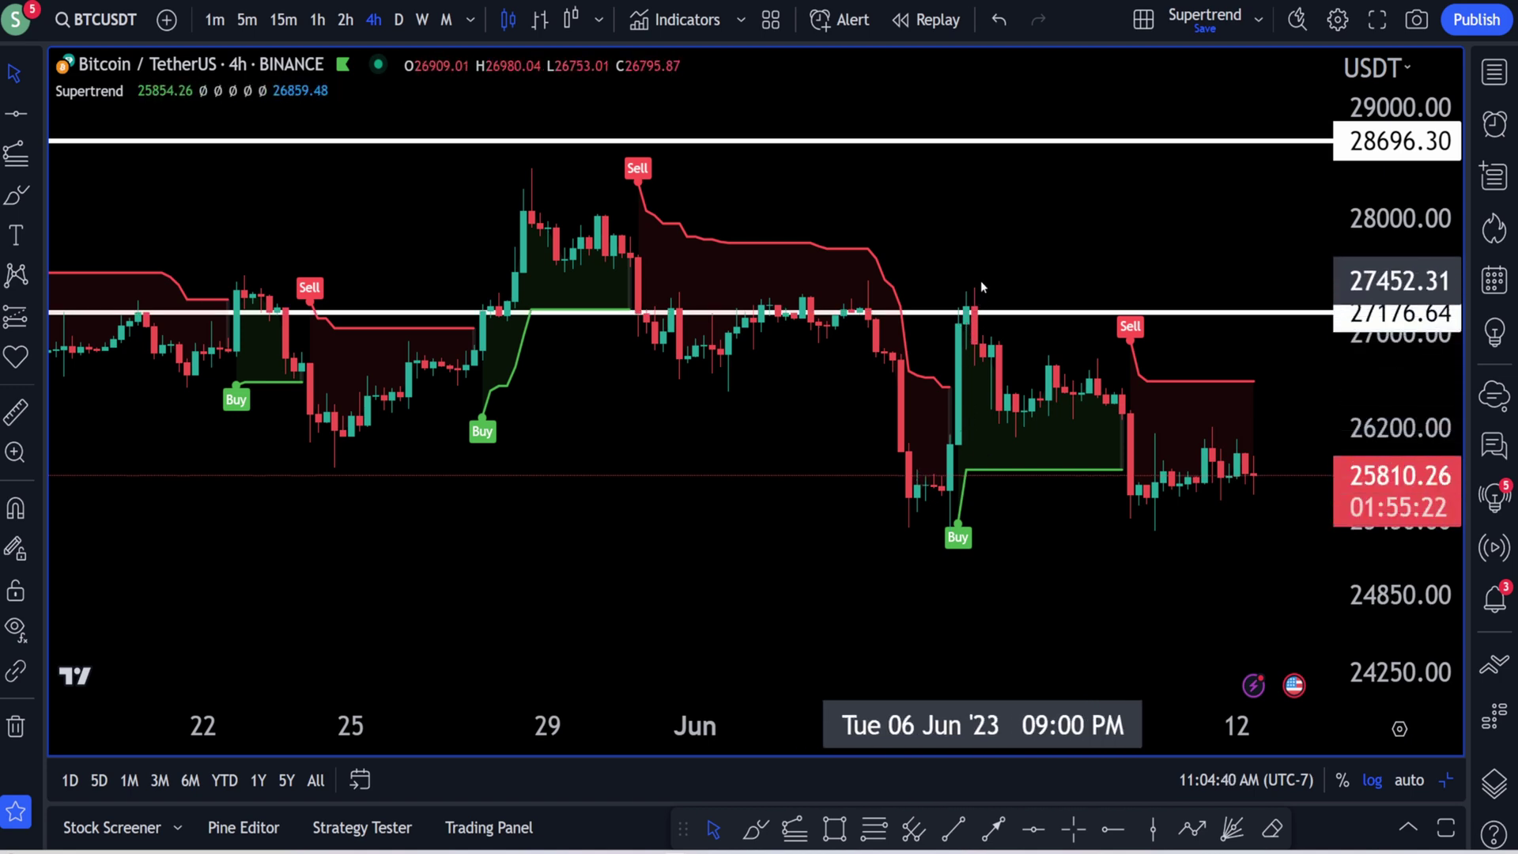
scroll(981, 316, left, 2)
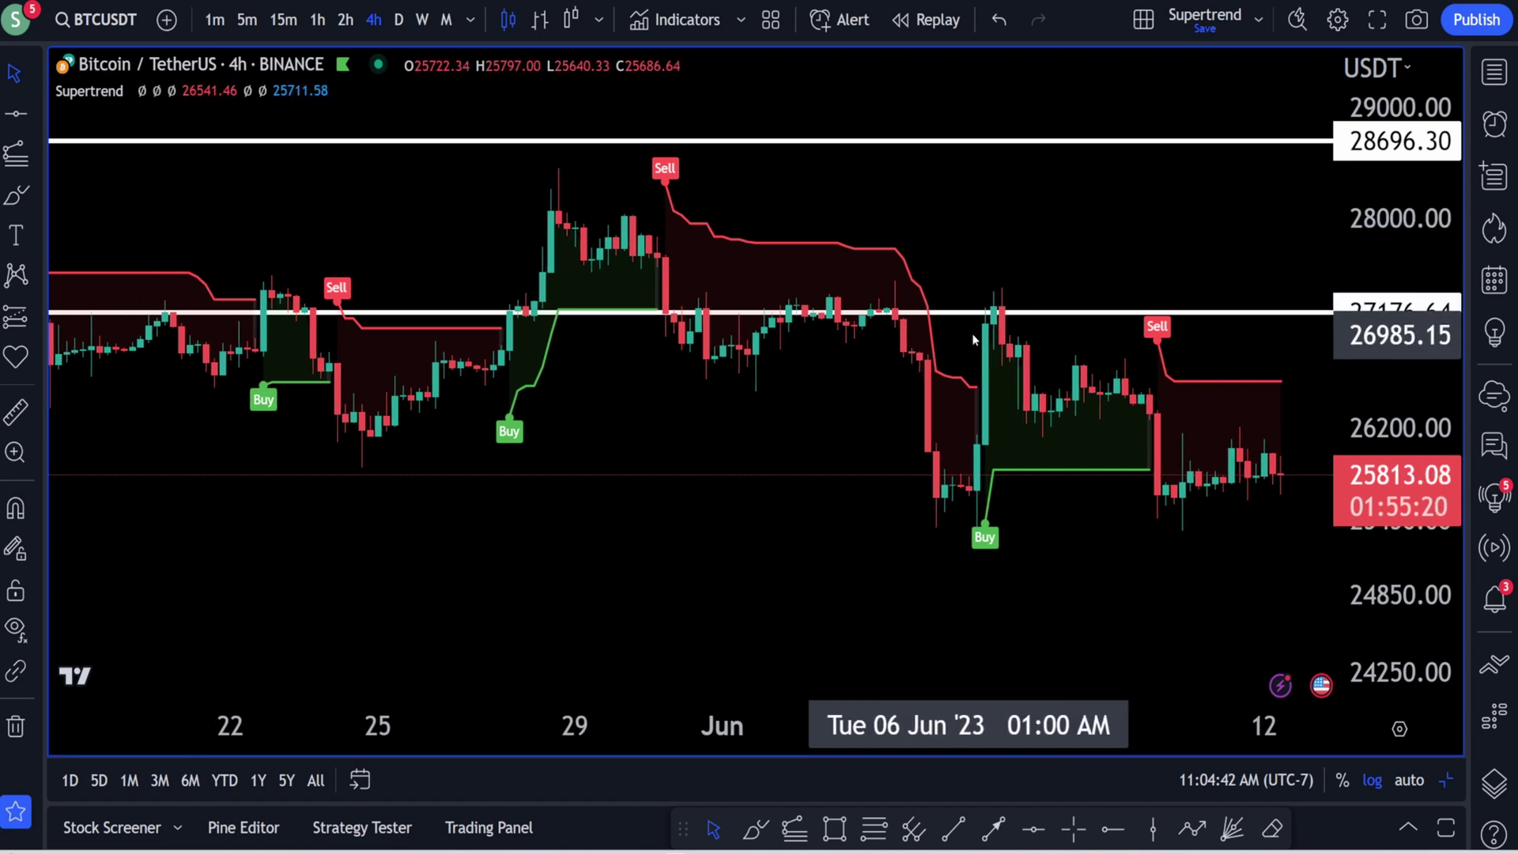
drag(990, 321, 990, 314)
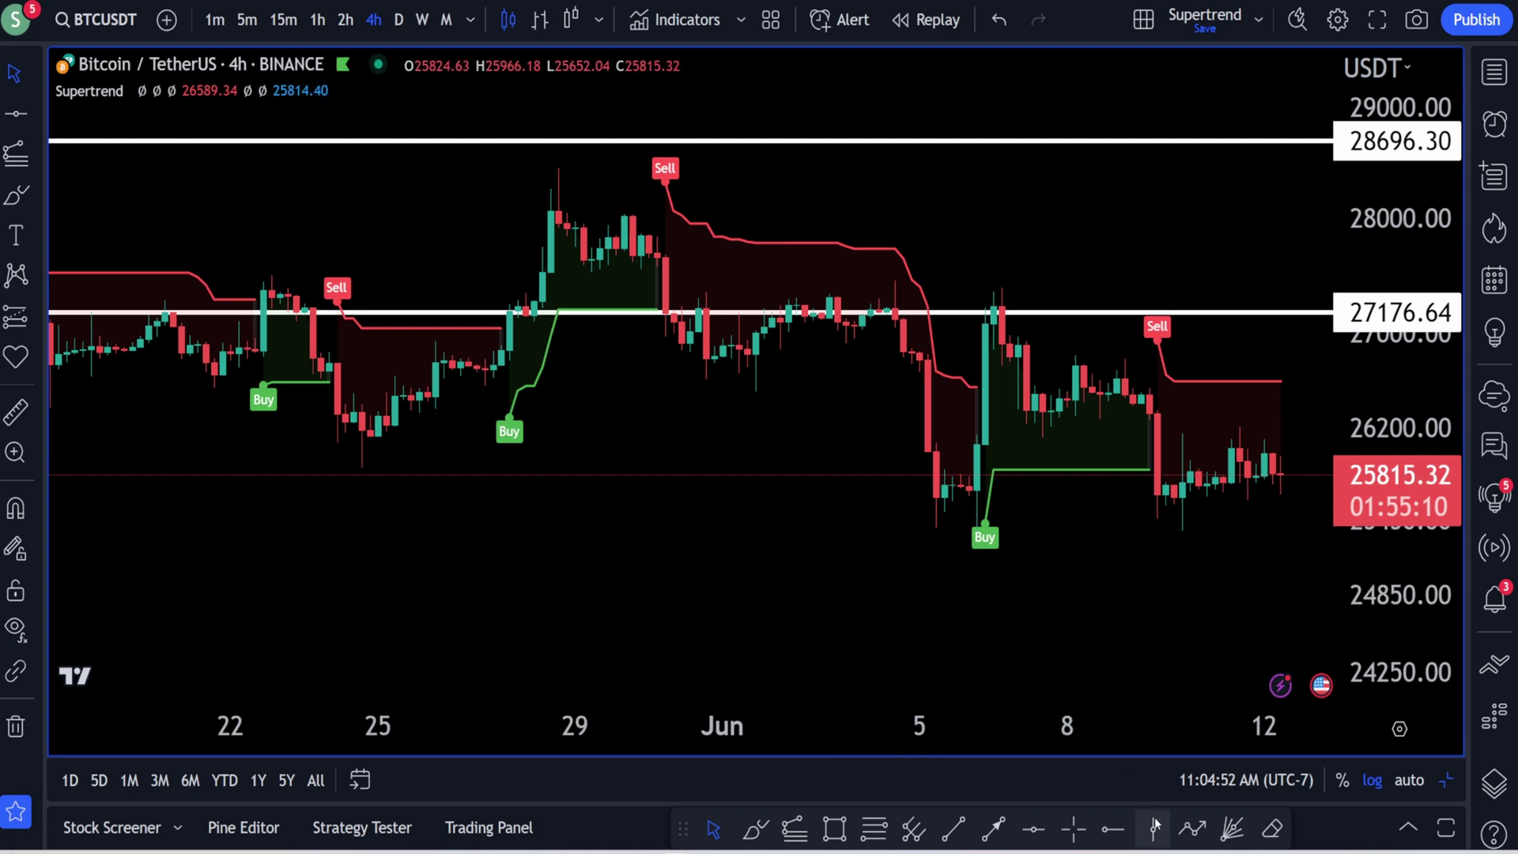
- Mark 6 June 2023 09:00 AM with a vertical line on the 4-hour chart and locate it on the 15-minute chart
click(989, 466)
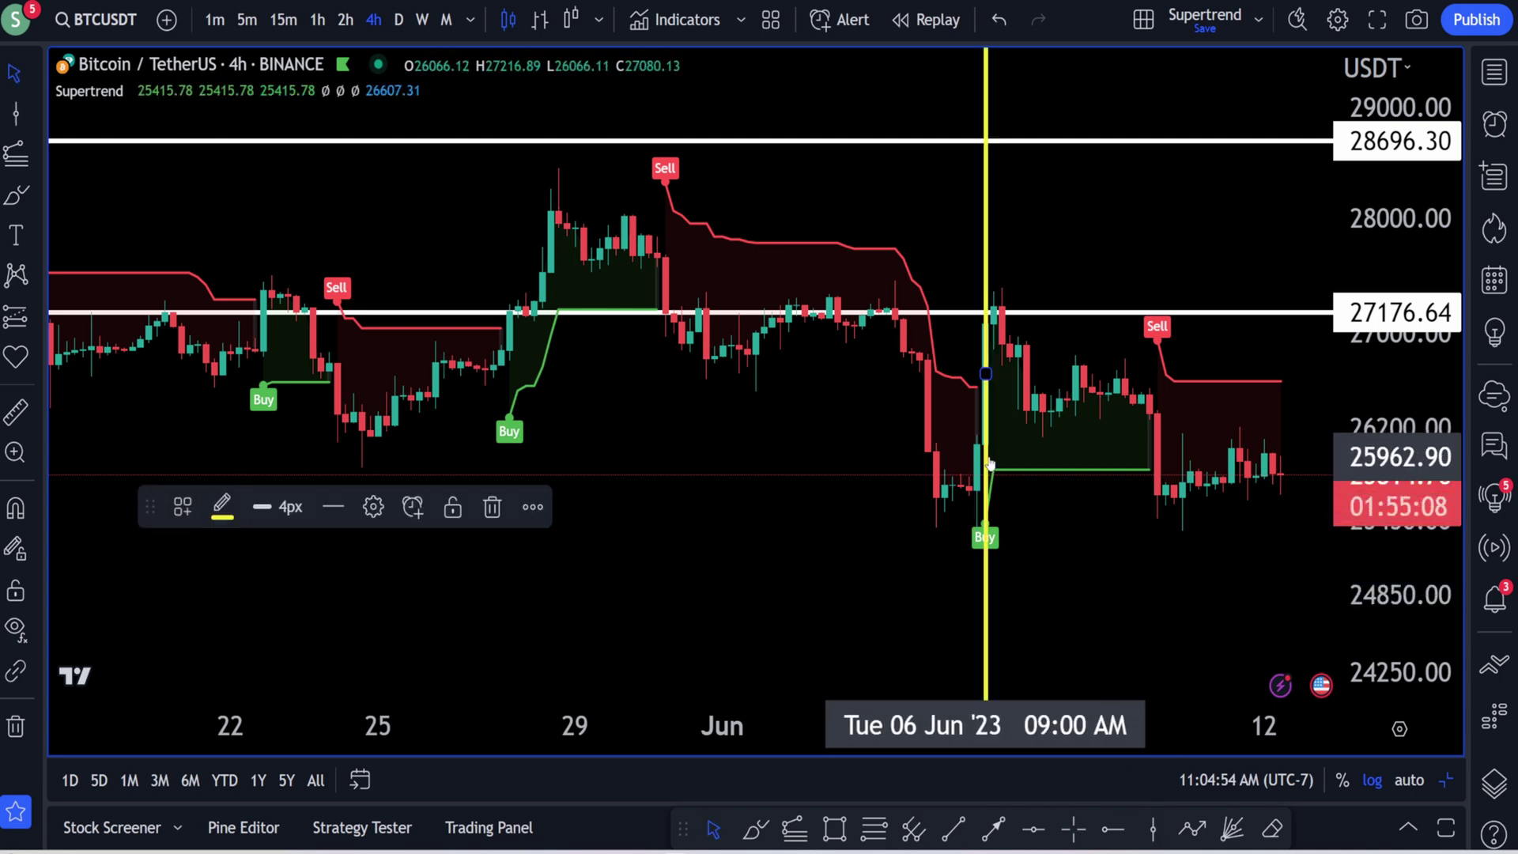
click(283, 20)
scroll(1205, 315, down, 6)
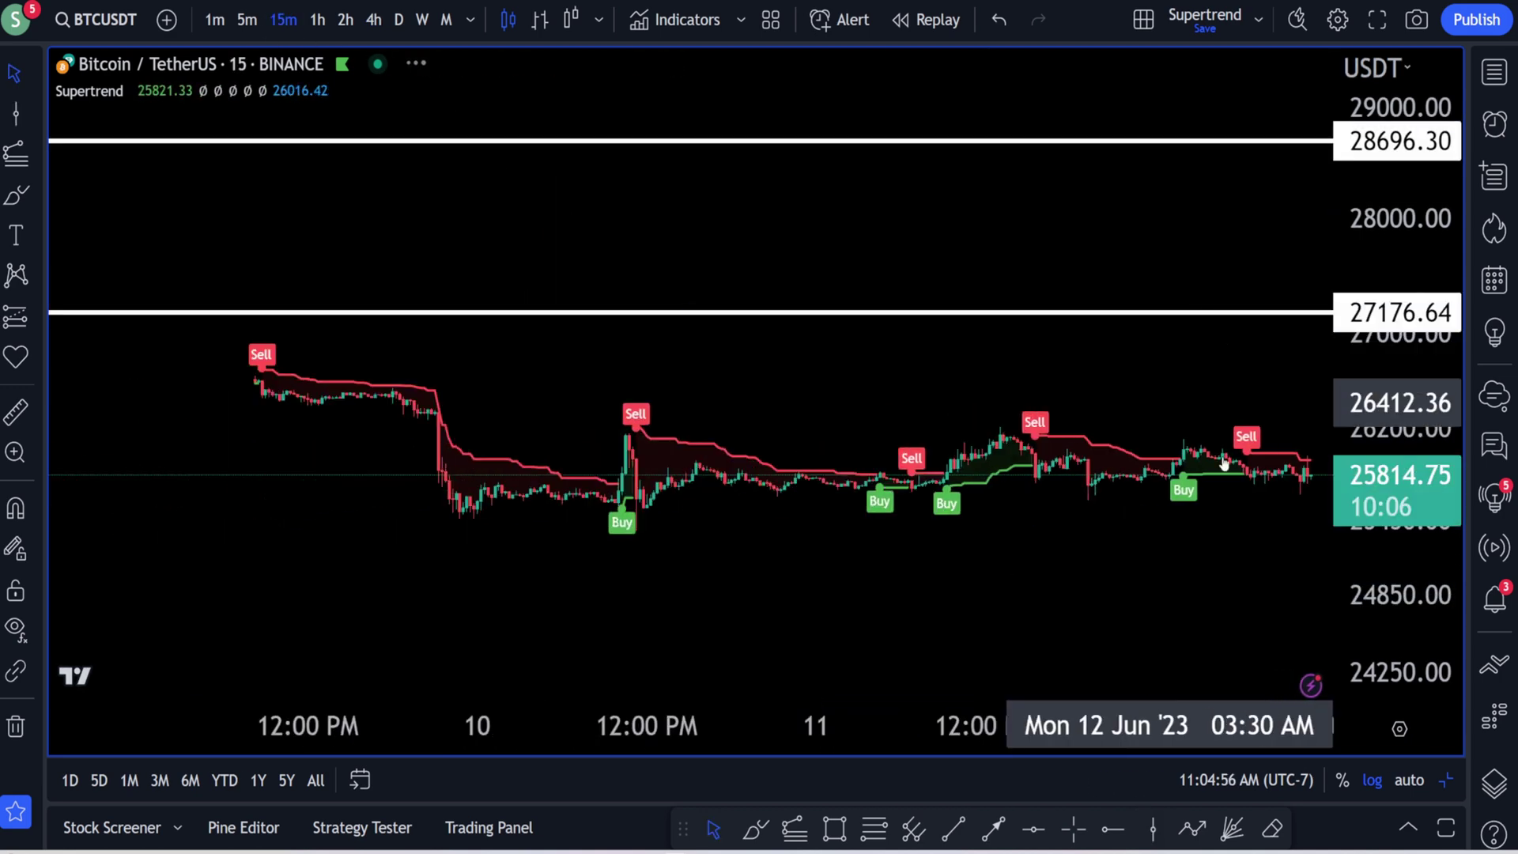
scroll(1247, 395, up, 10)
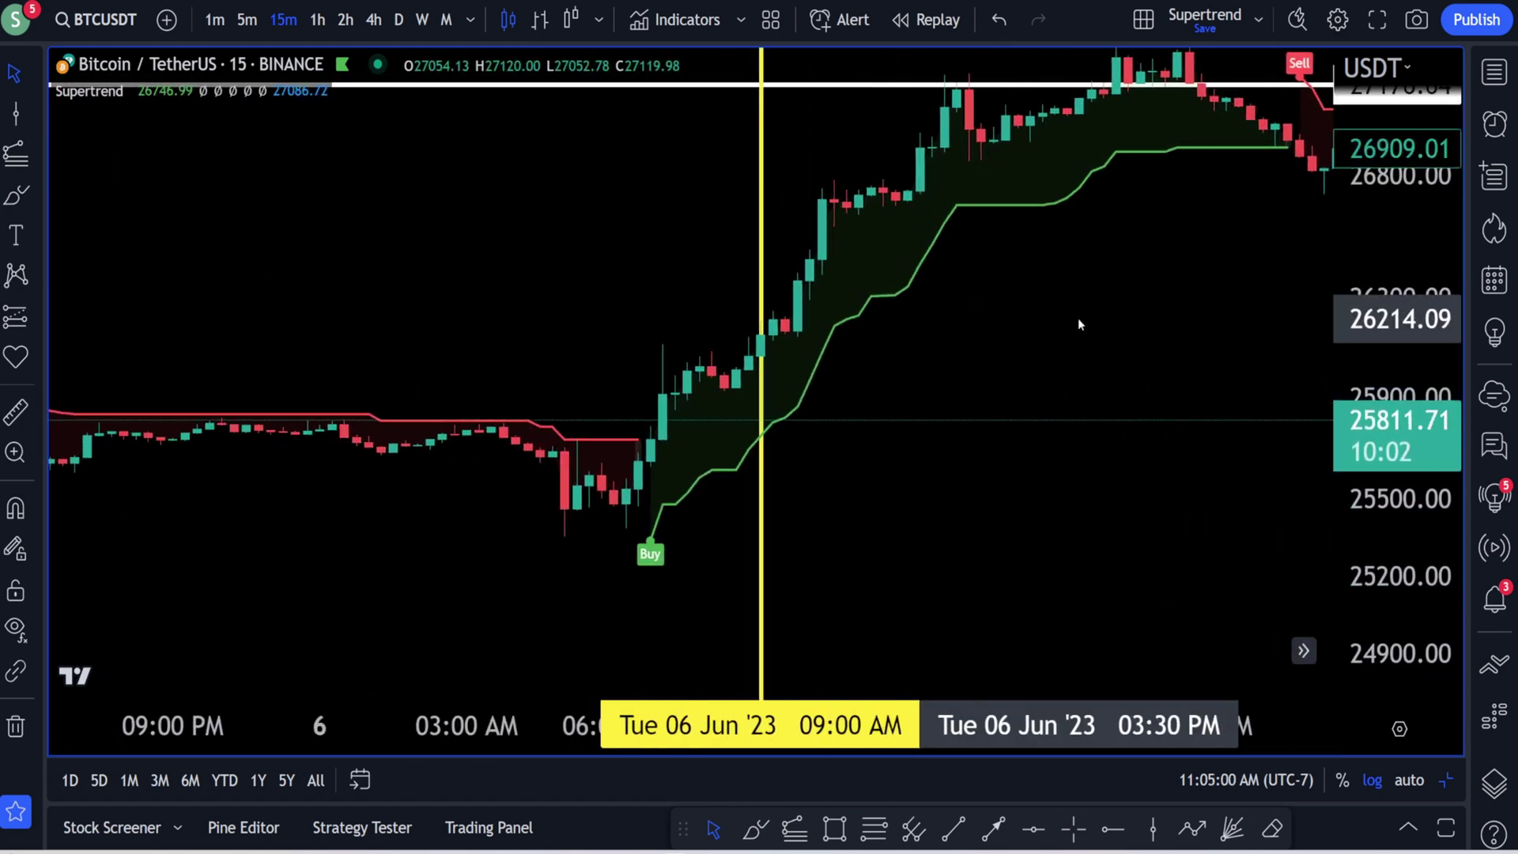
- Remove all drawings from the 15-minute chart
scroll(1186, 340, right, 3)
right_click(1088, 348)
click(1190, 746)
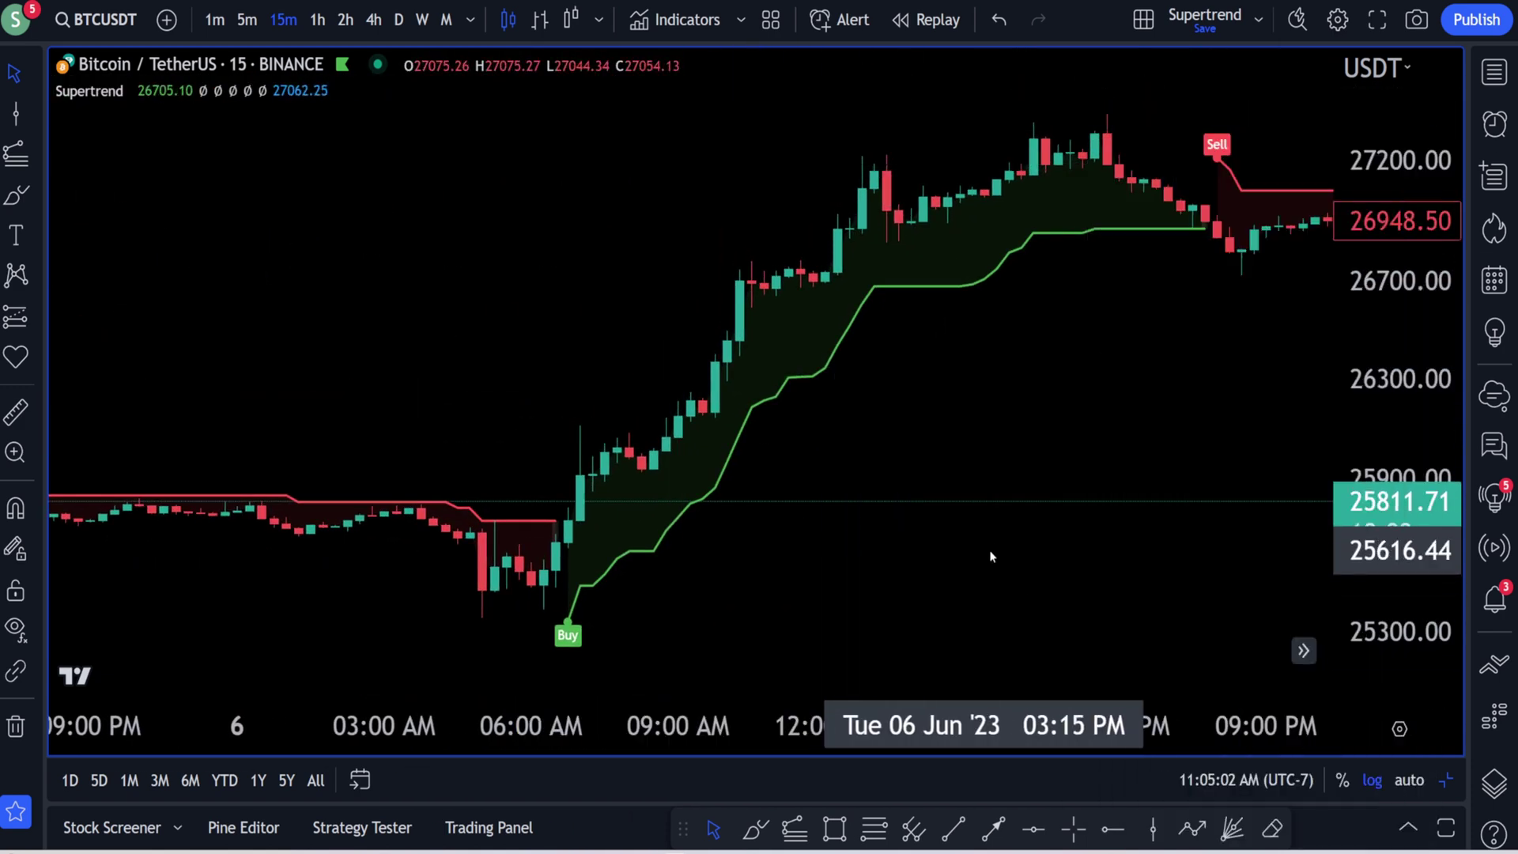
- Draw a trend-based Fibonacci extension from the 6 June low at about 25,351 to the 26,105 swing high and the pullback low at about 25,938
scroll(990, 549, down, 6)
scroll(1065, 456, up, 2)
drag(1066, 456, 1031, 465)
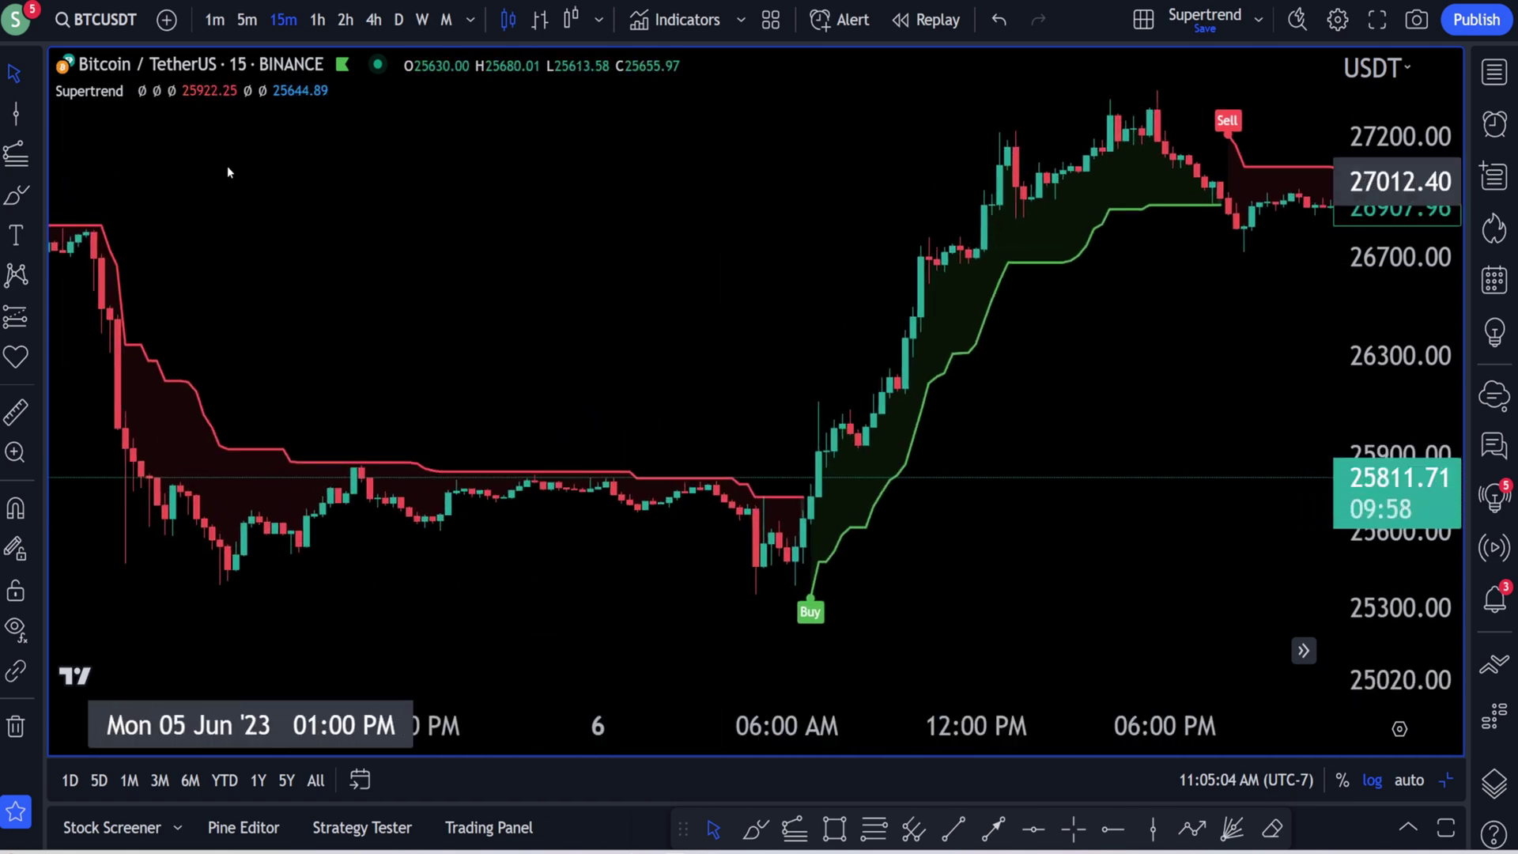
click(16, 154)
scroll(685, 419, up, 3)
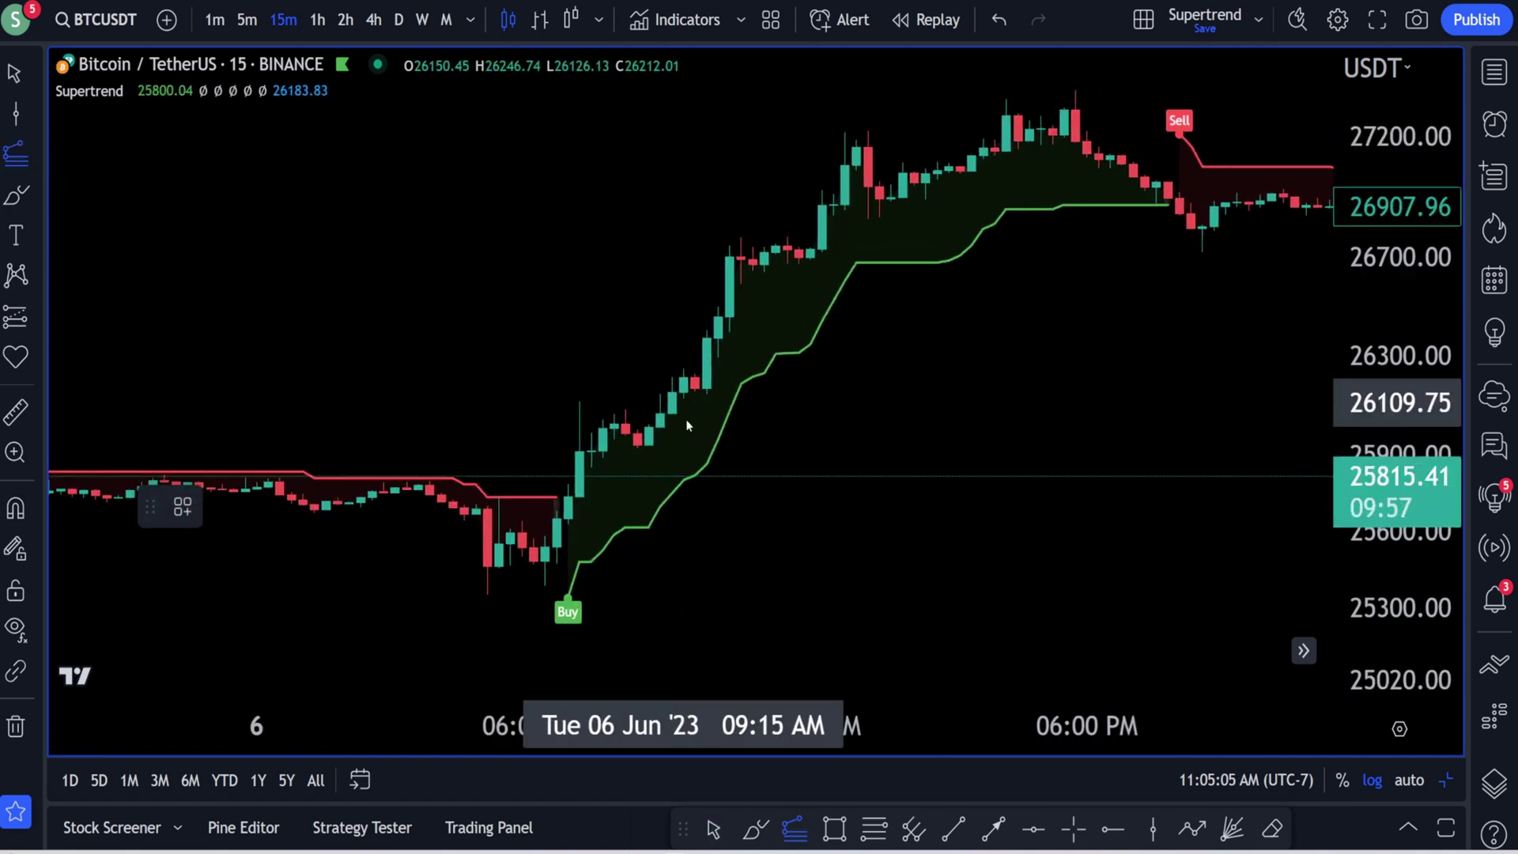
click(487, 596)
click(583, 406)
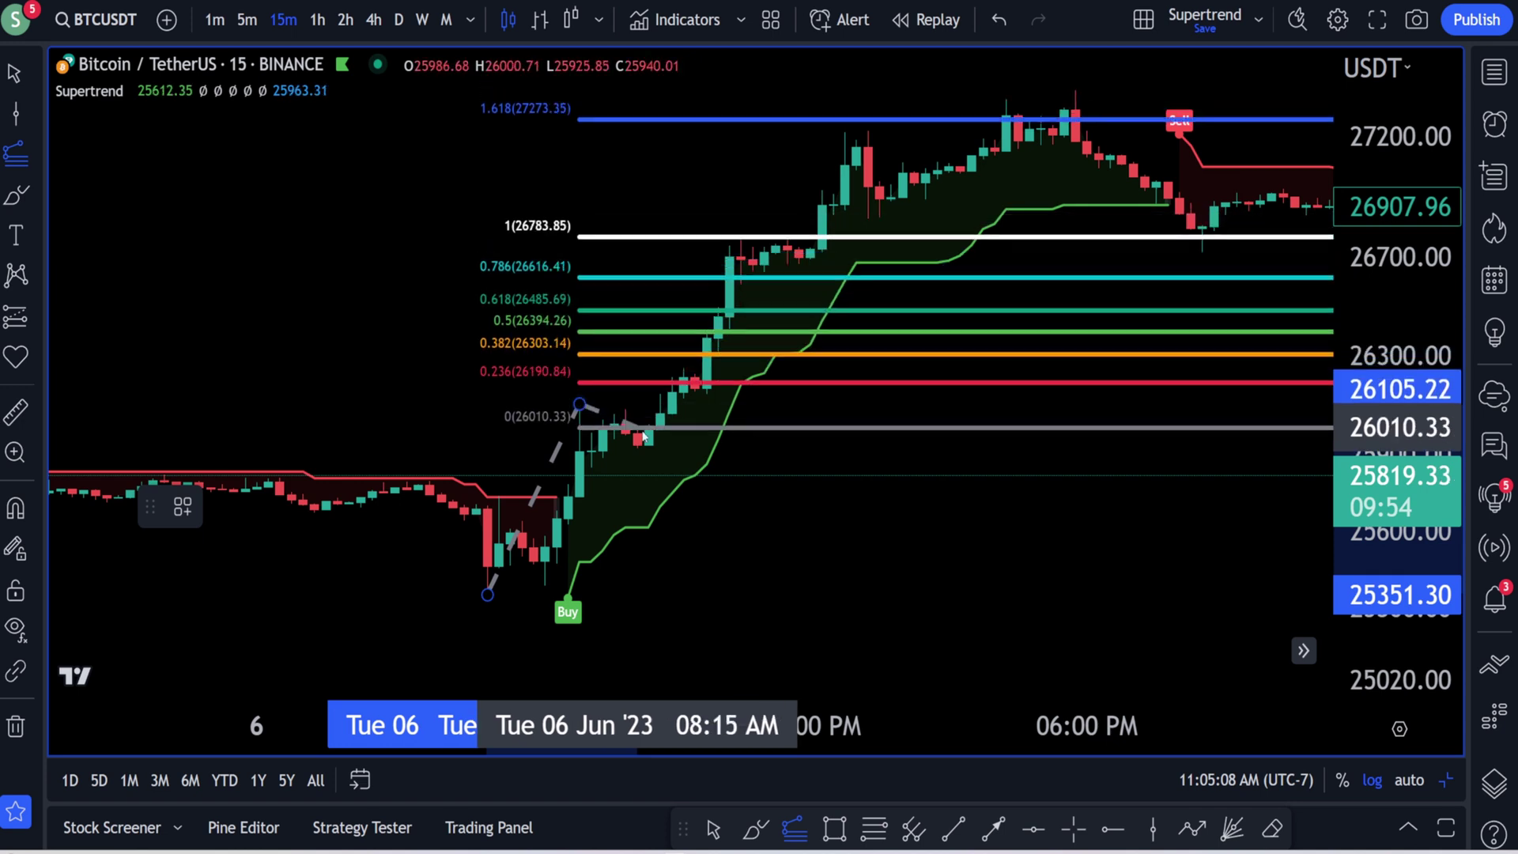
click(638, 449)
- Examine how price reacts to the Fibonacci extension levels through 7 June, and remove all drawings
drag(913, 280, 880, 312)
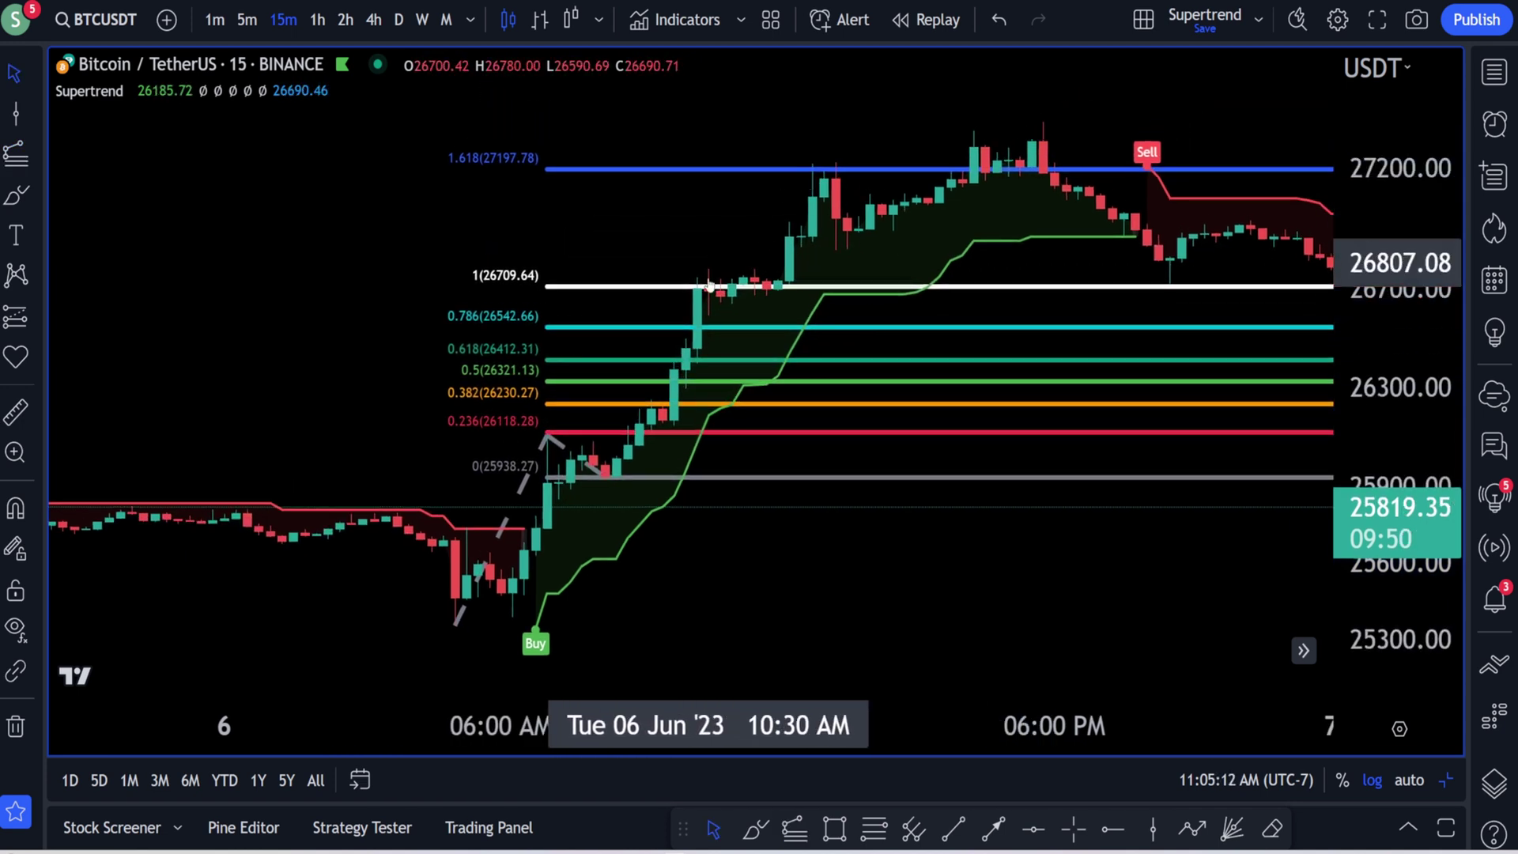
drag(690, 282, 493, 336)
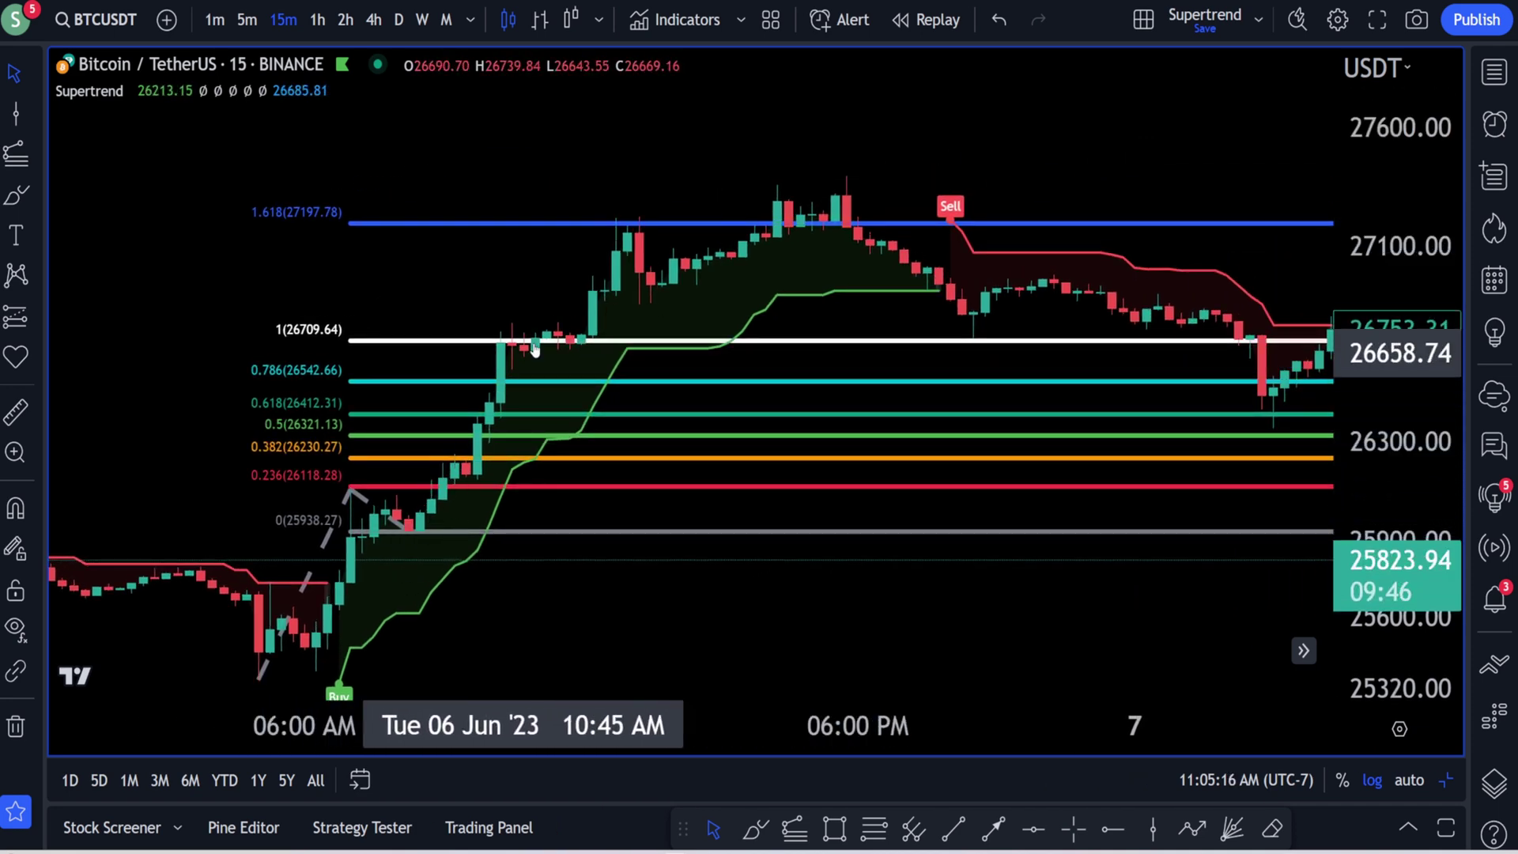
drag(927, 269, 600, 353)
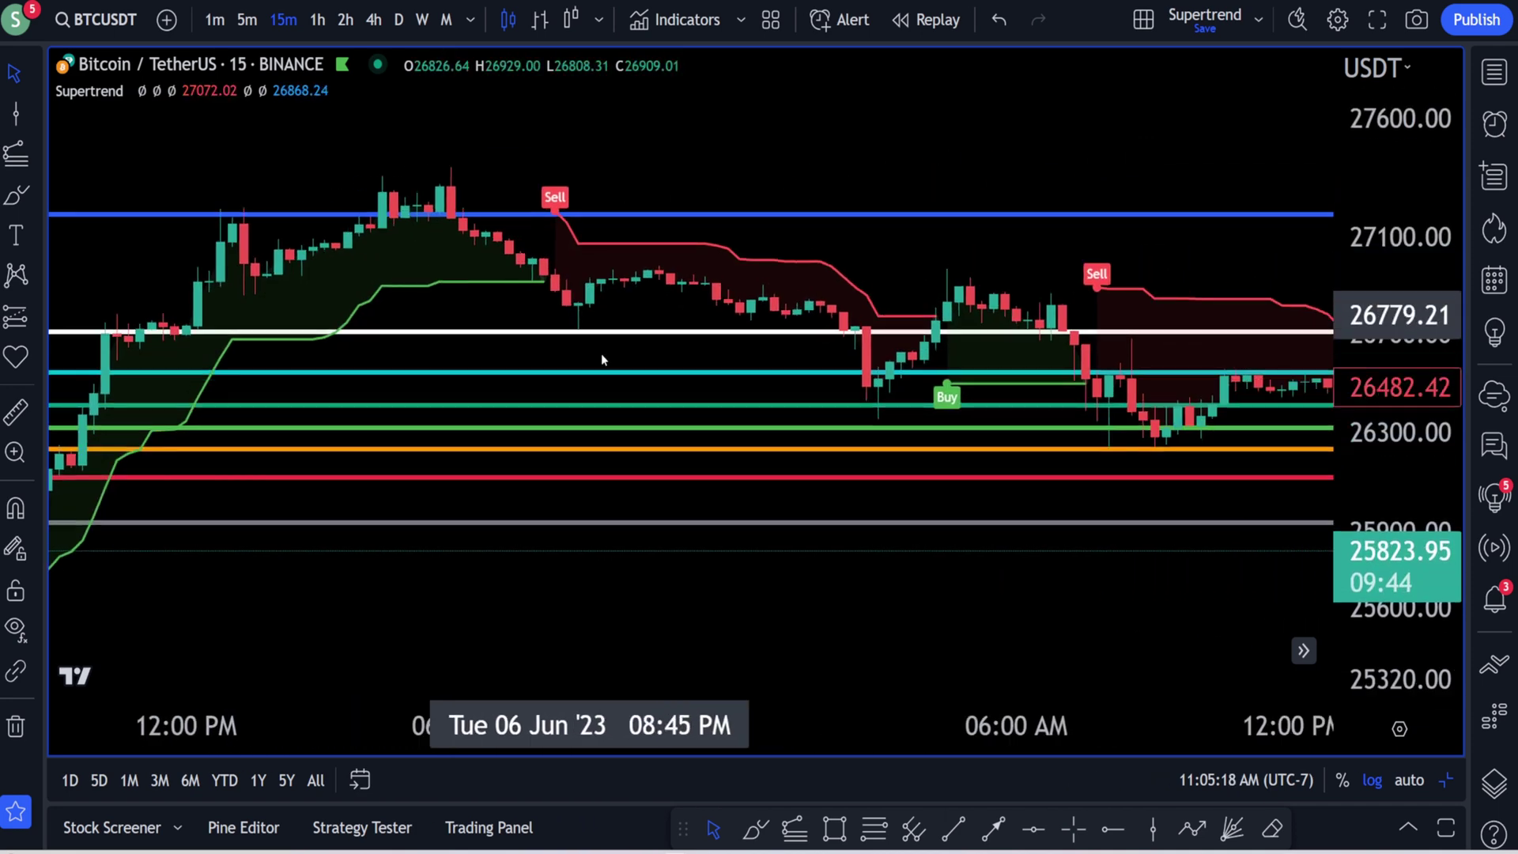
scroll(672, 393, down, 3)
scroll(672, 393, down, 3)
drag(956, 147, 672, 131)
right_click(829, 165)
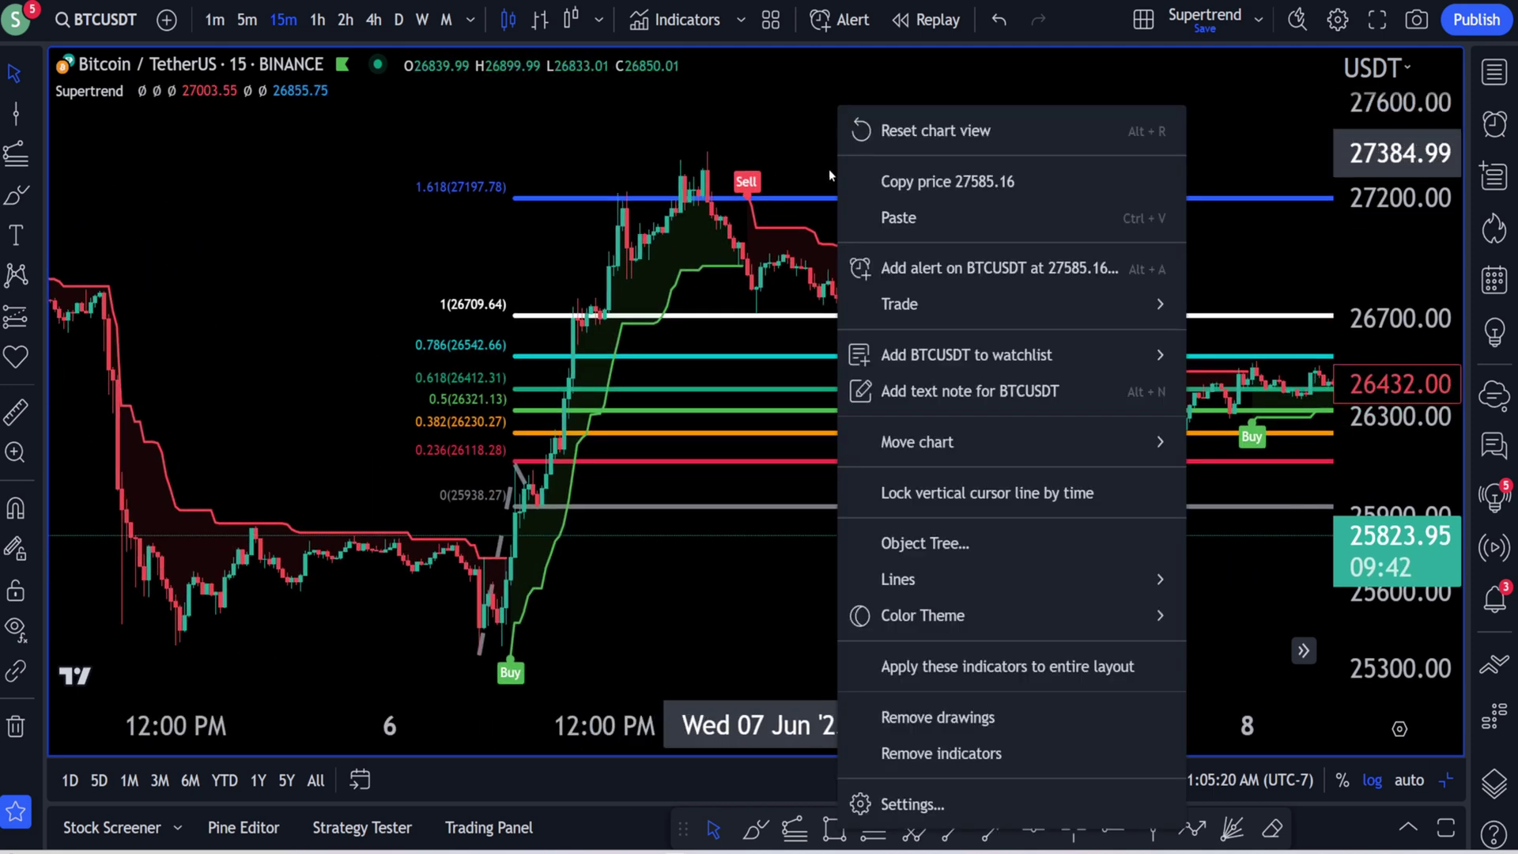
click(921, 716)
- Draw a Fibonacci retracement on the 15-minute chart from the 6 June low before the buy signal up to the following high
scroll(842, 427, up, 2)
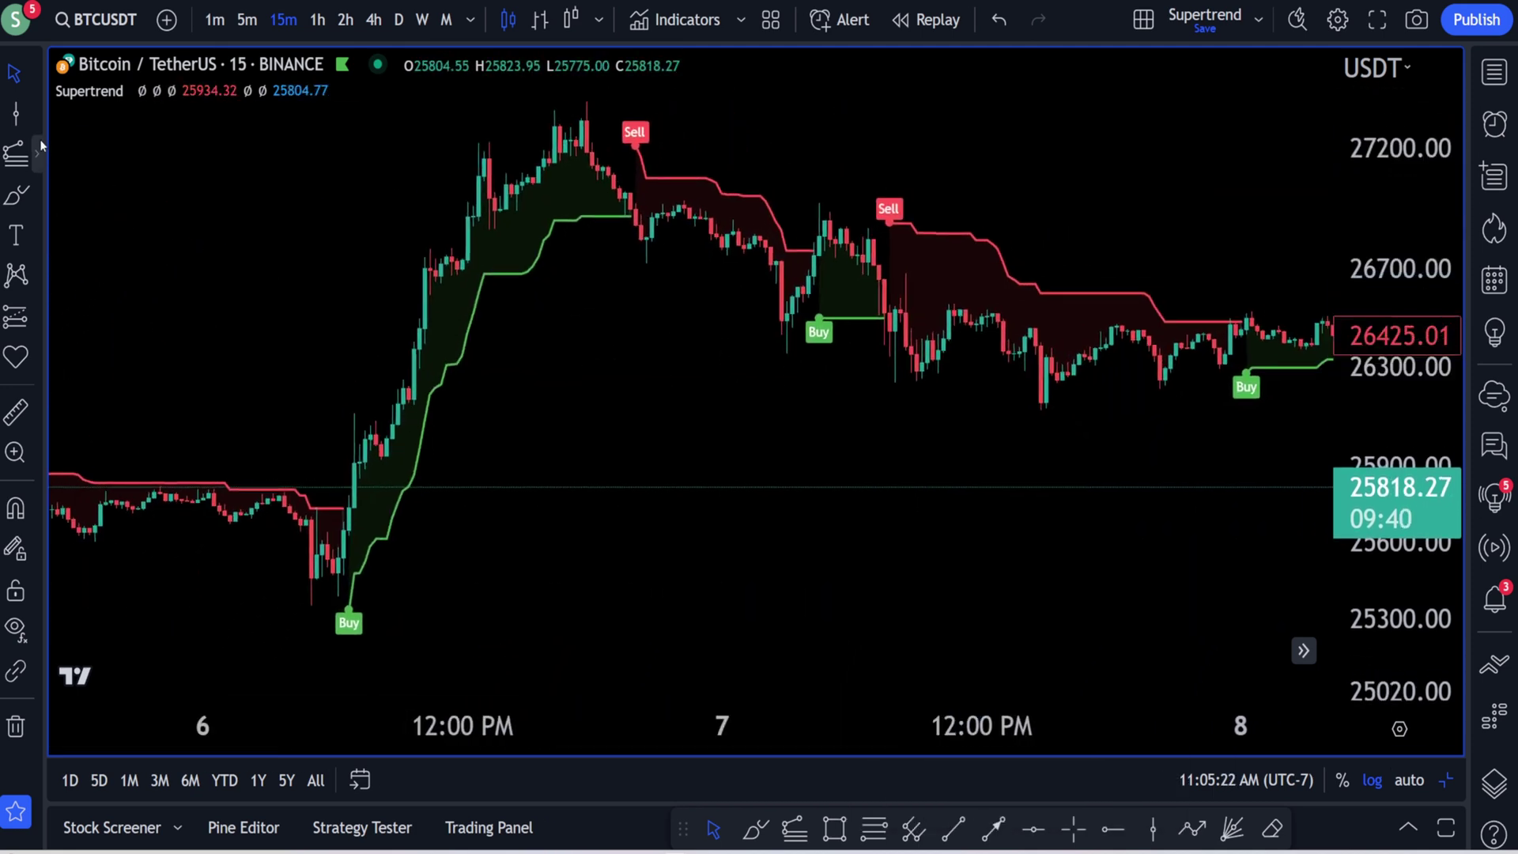
click(37, 141)
click(119, 24)
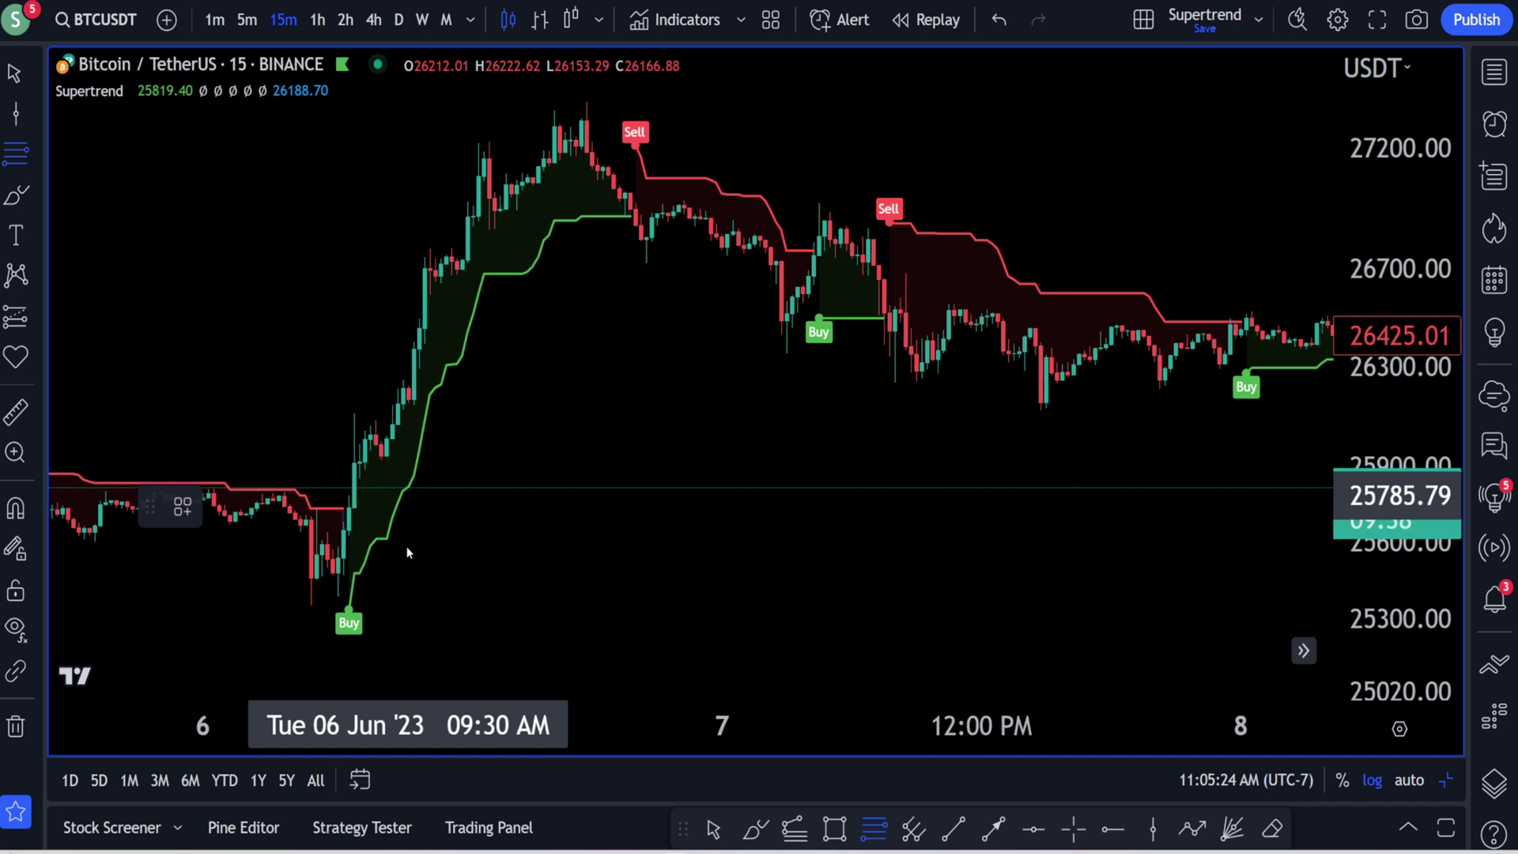
click(312, 604)
click(570, 100)
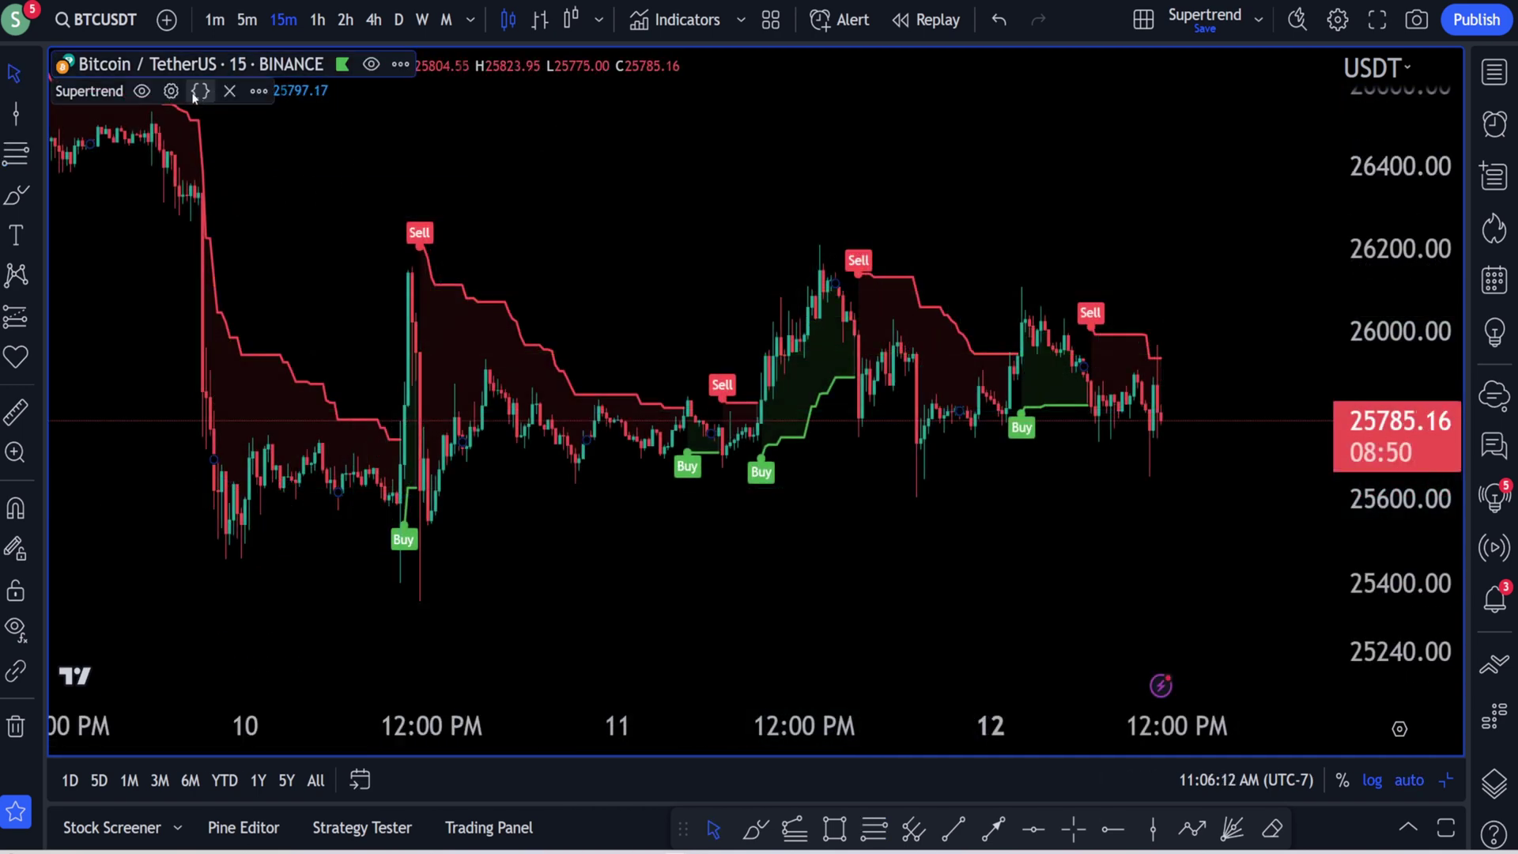
- Set the Supertrend source to close and its ATR multiplier to 2, keeping the ATR period at 10
click(170, 92)
drag(714, 175, 823, 142)
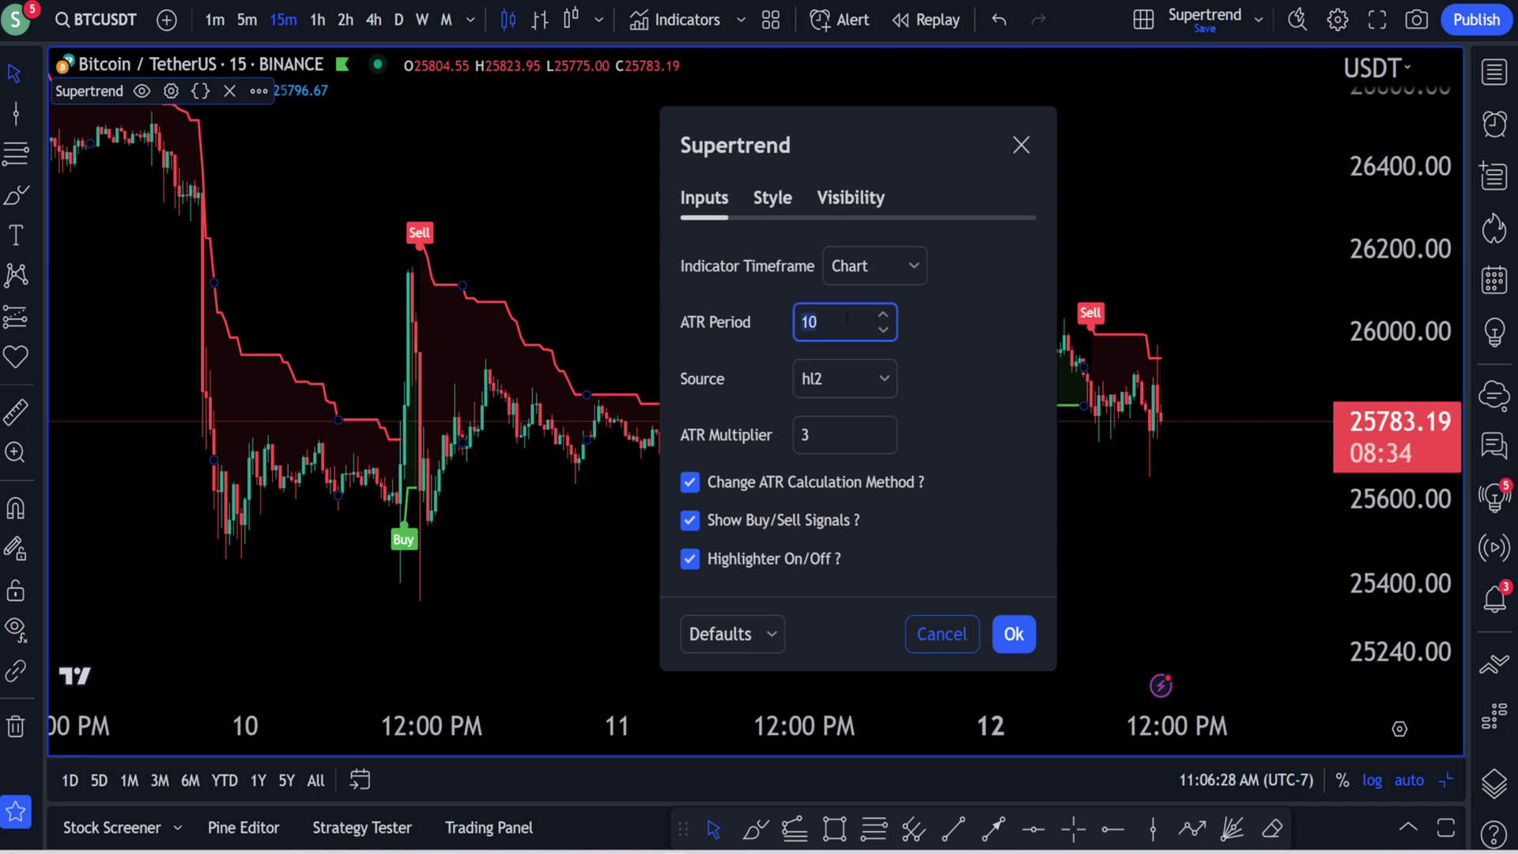
click(850, 379)
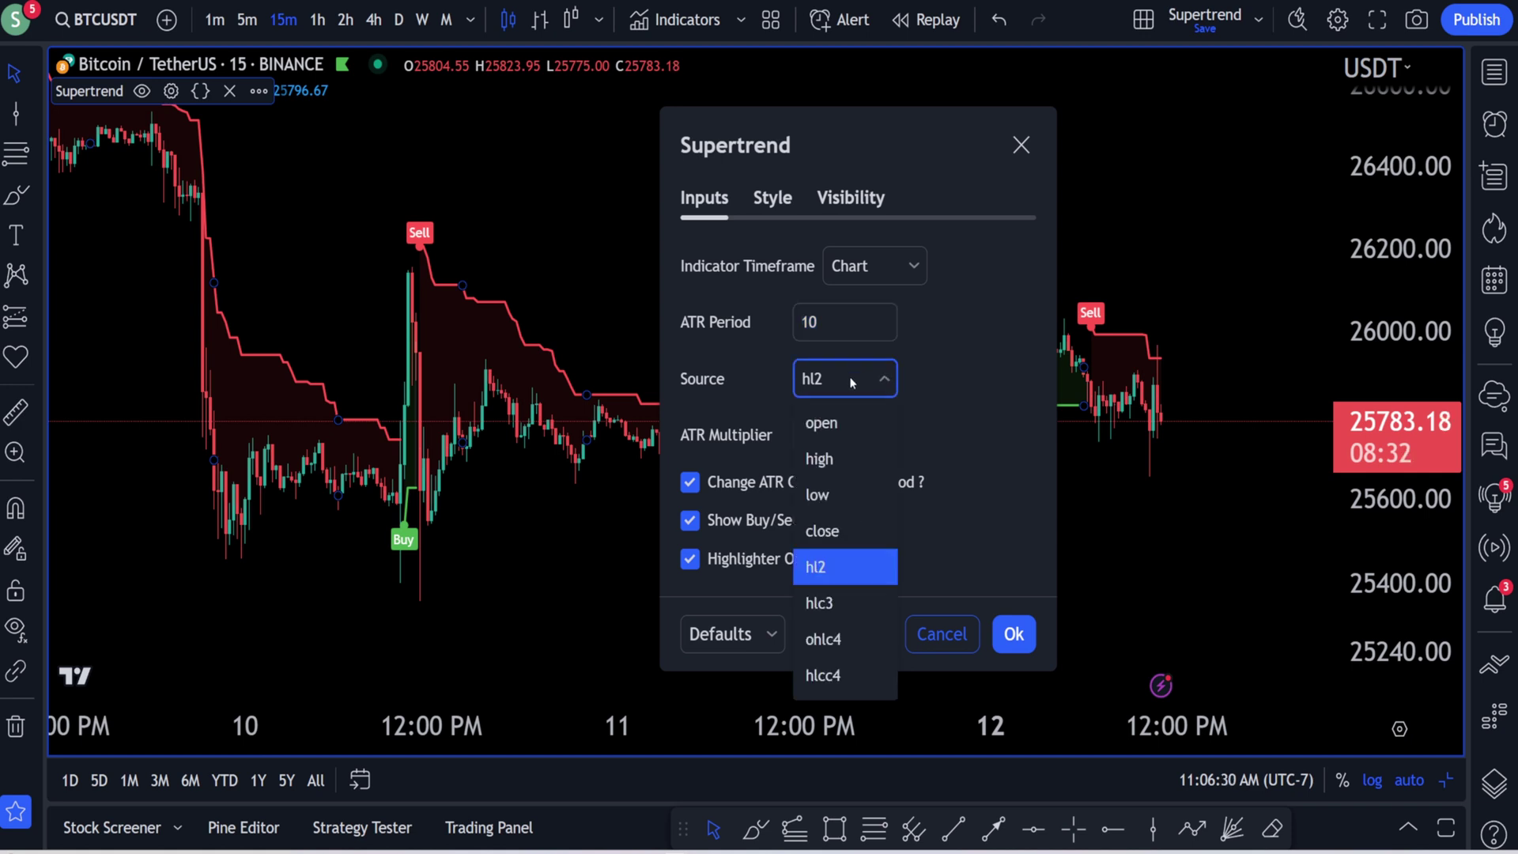
click(843, 531)
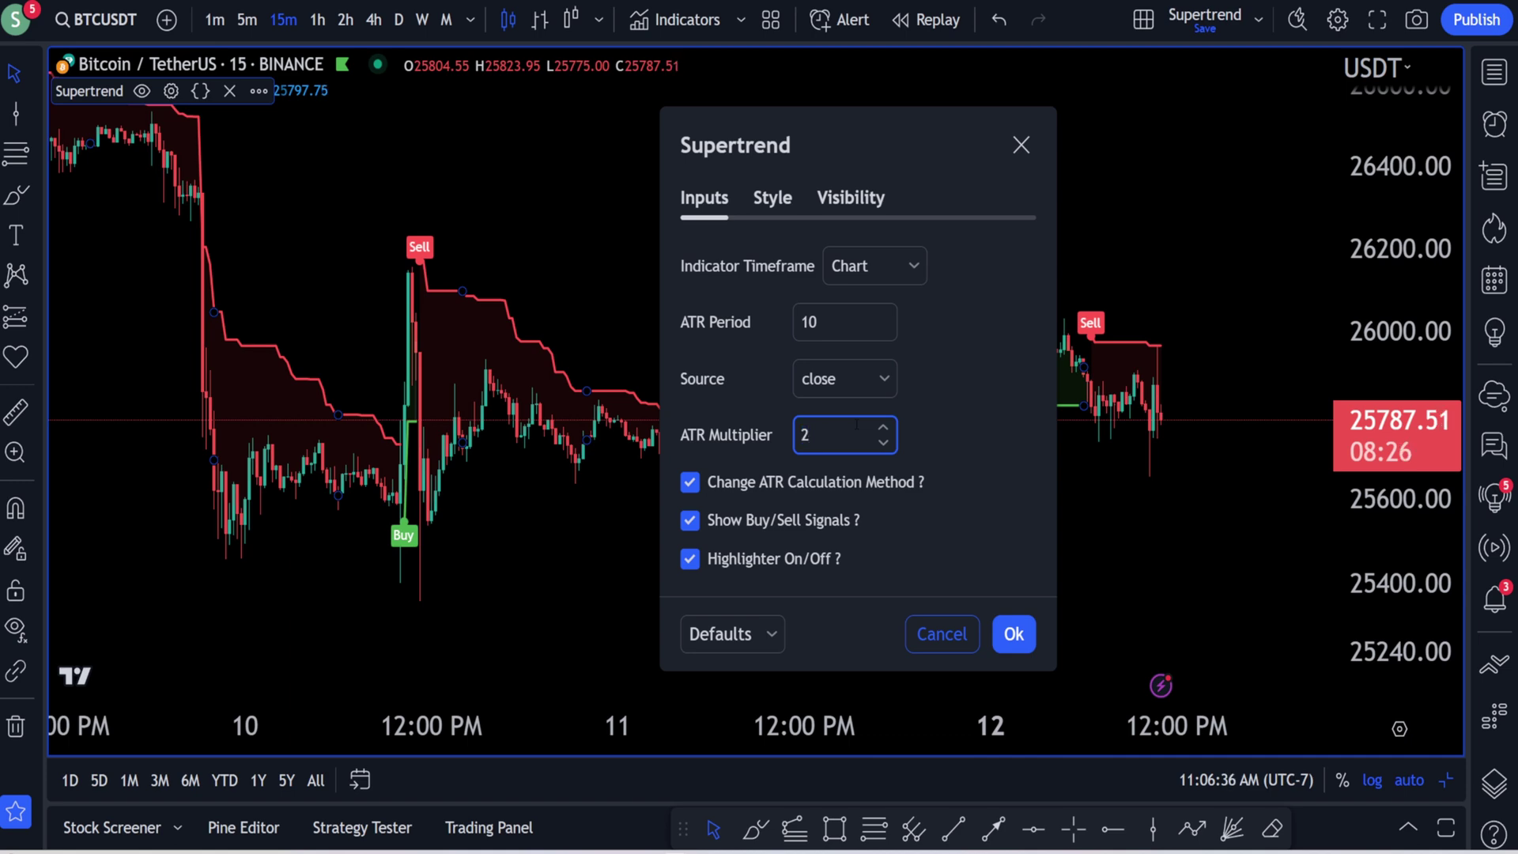
click(1017, 627)
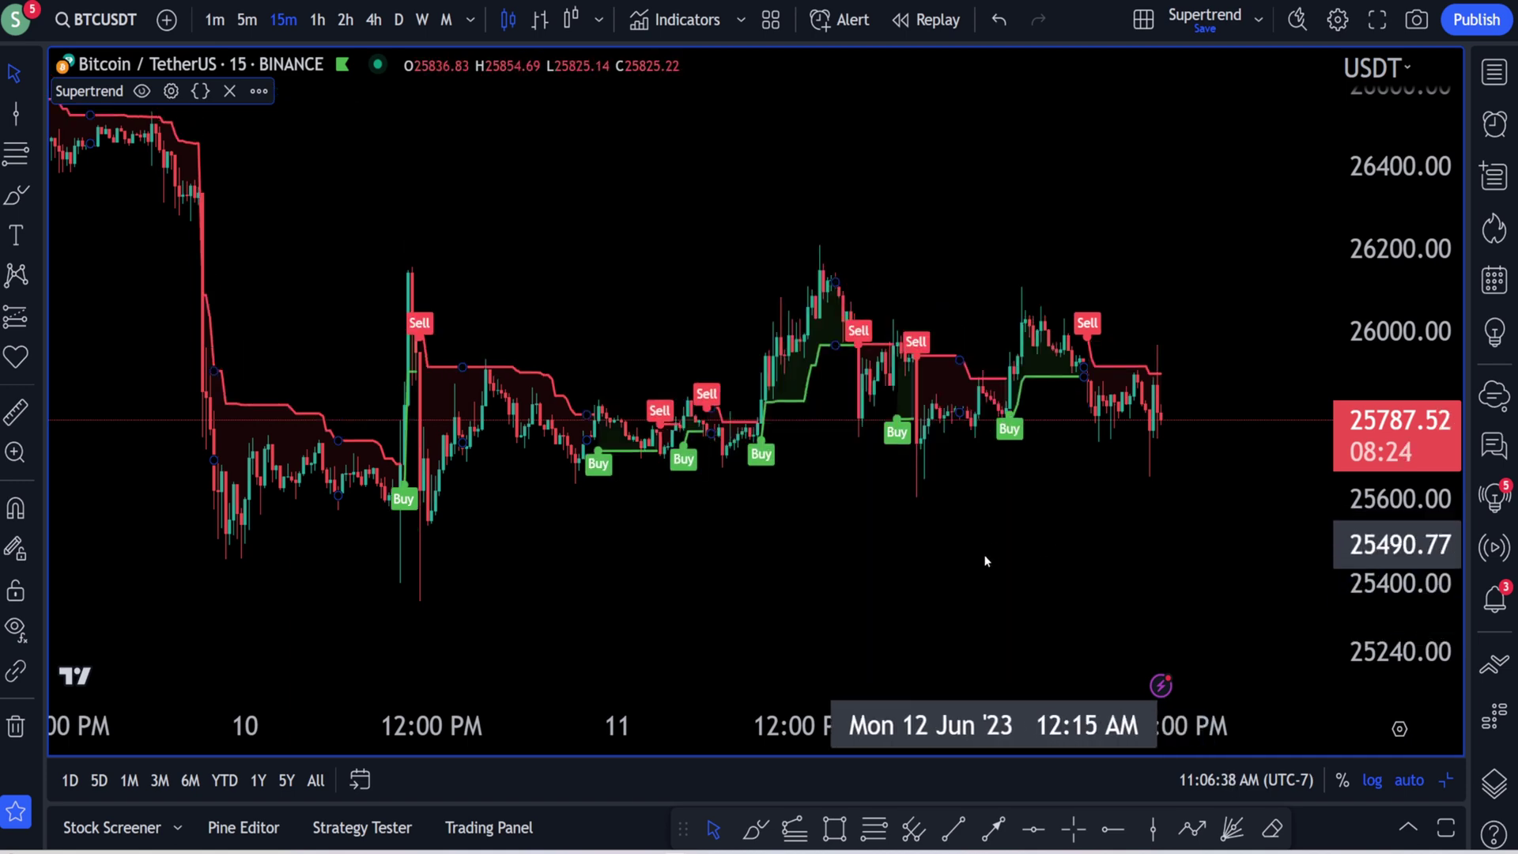
- Examine the 15-minute buy and sell signals from 10 to 12 June with the changed Supertrend settings
scroll(986, 559, up, 1)
drag(838, 553, 1088, 535)
scroll(1107, 522, up, 5)
drag(1392, 506, 1392, 360)
drag(1107, 523, 960, 518)
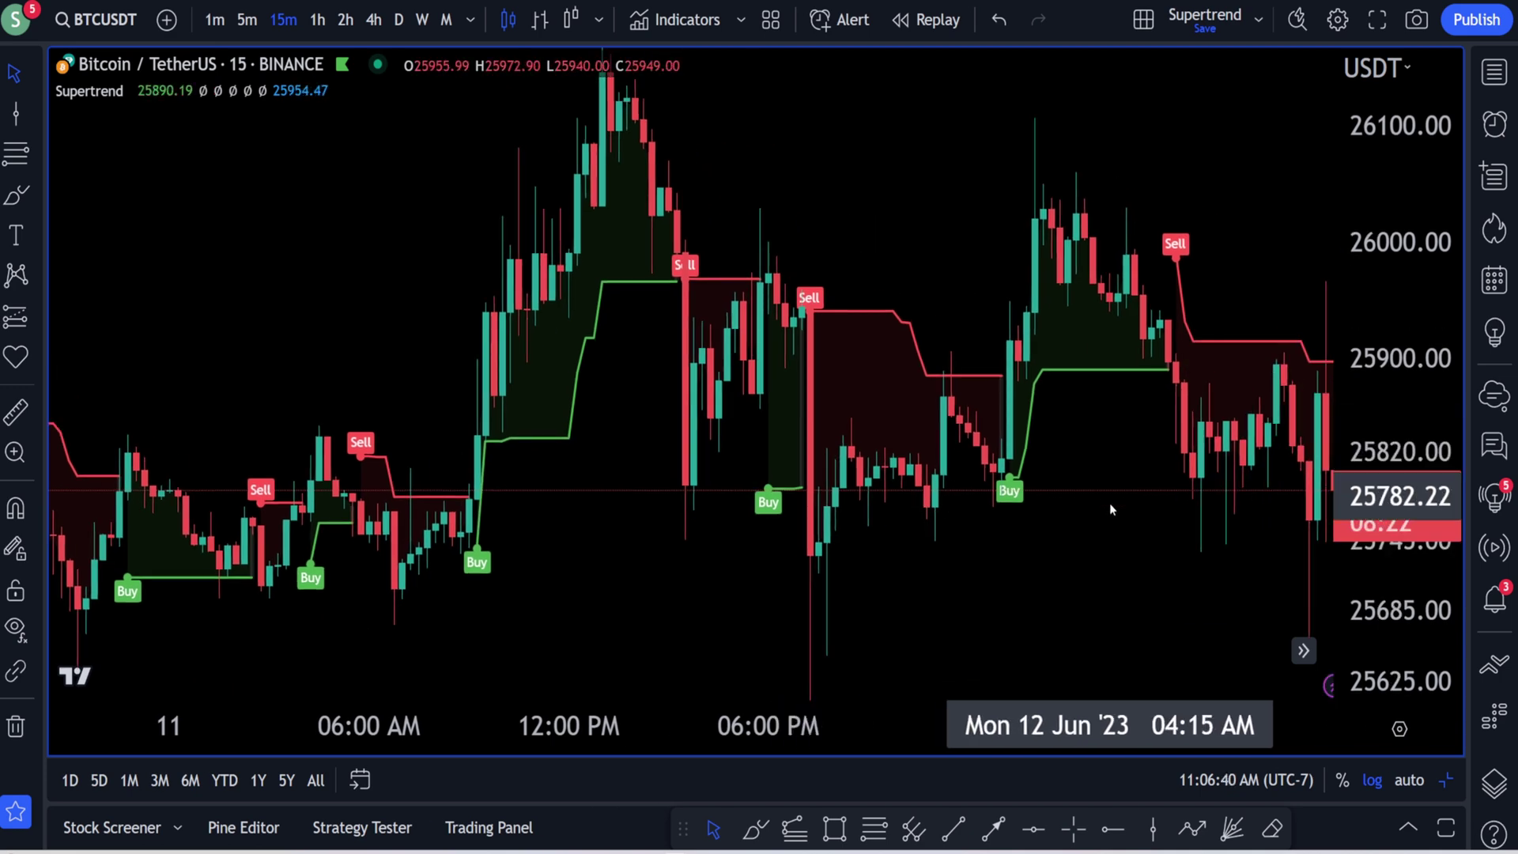
drag(1170, 489, 907, 463)
scroll(908, 463, down, 5)
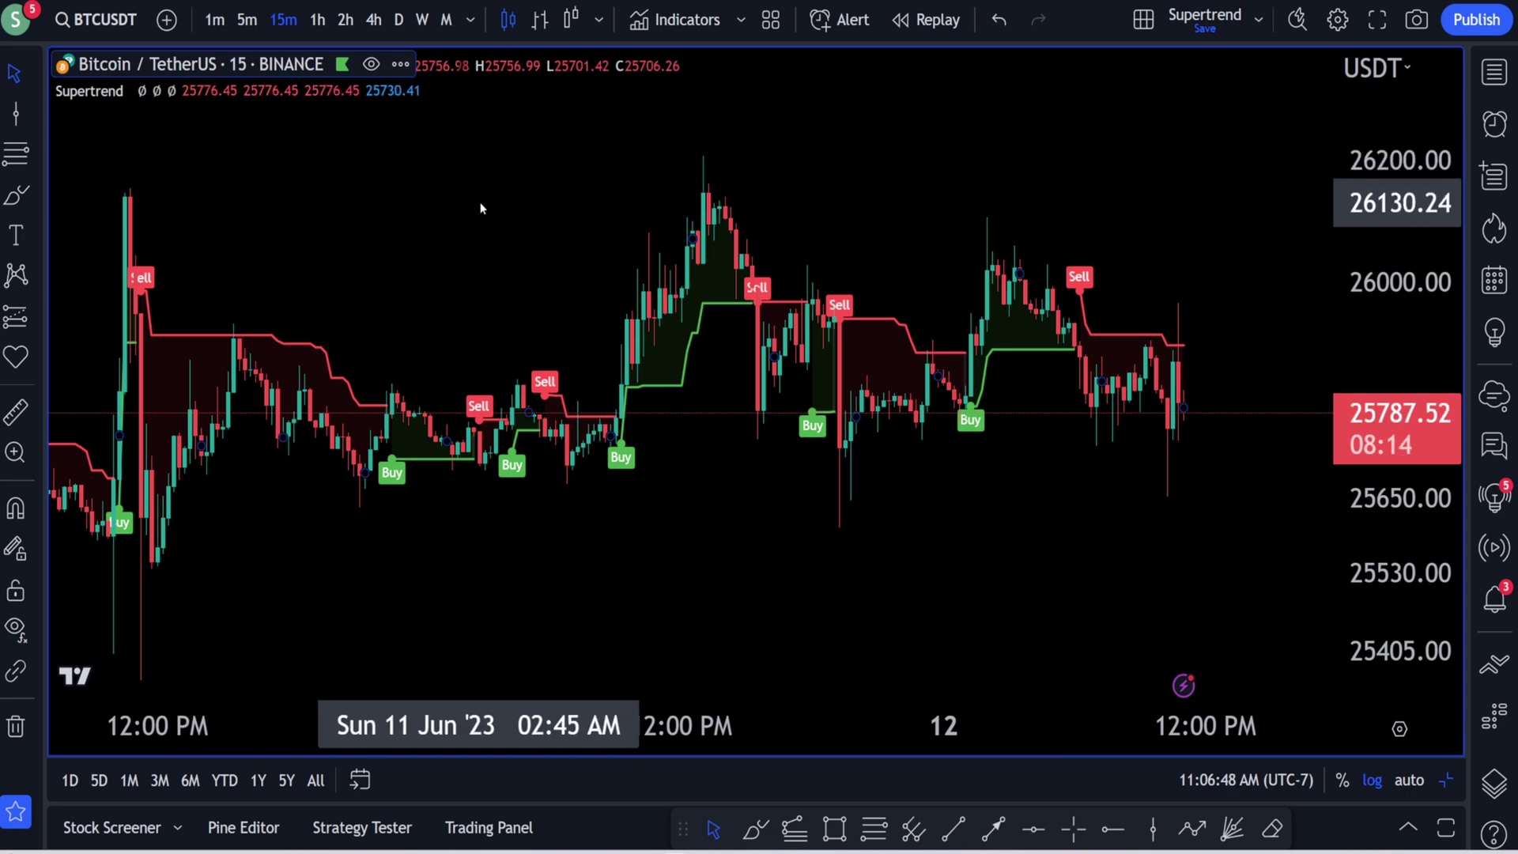
- Switch the chart to the 1-hour timeframe and examine the Supertrend signals from 5 to 12 June
click(328, 30)
scroll(796, 278, down, 3)
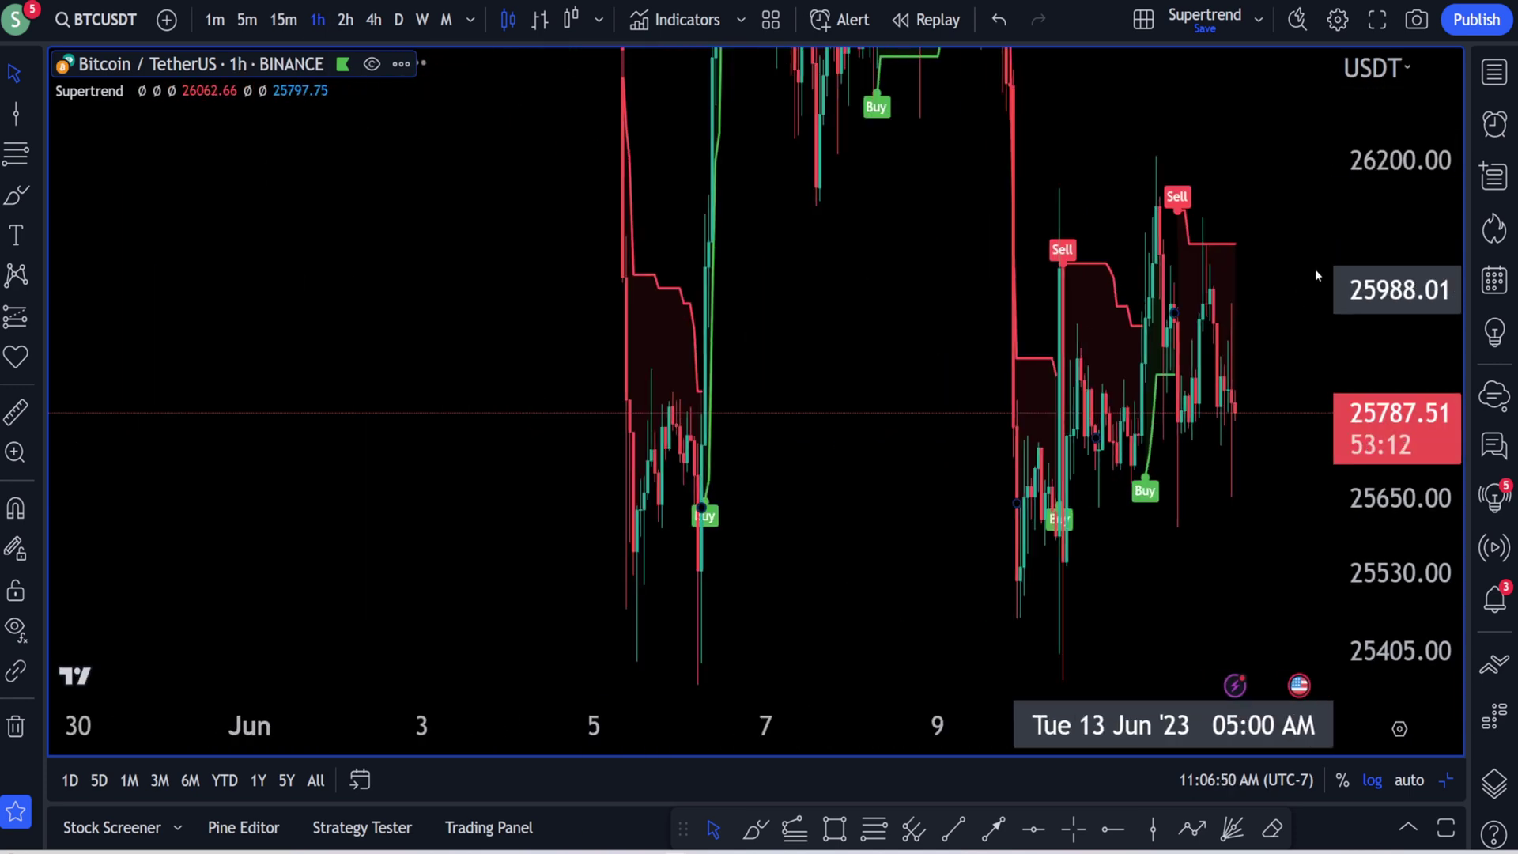
scroll(933, 312, up, 8)
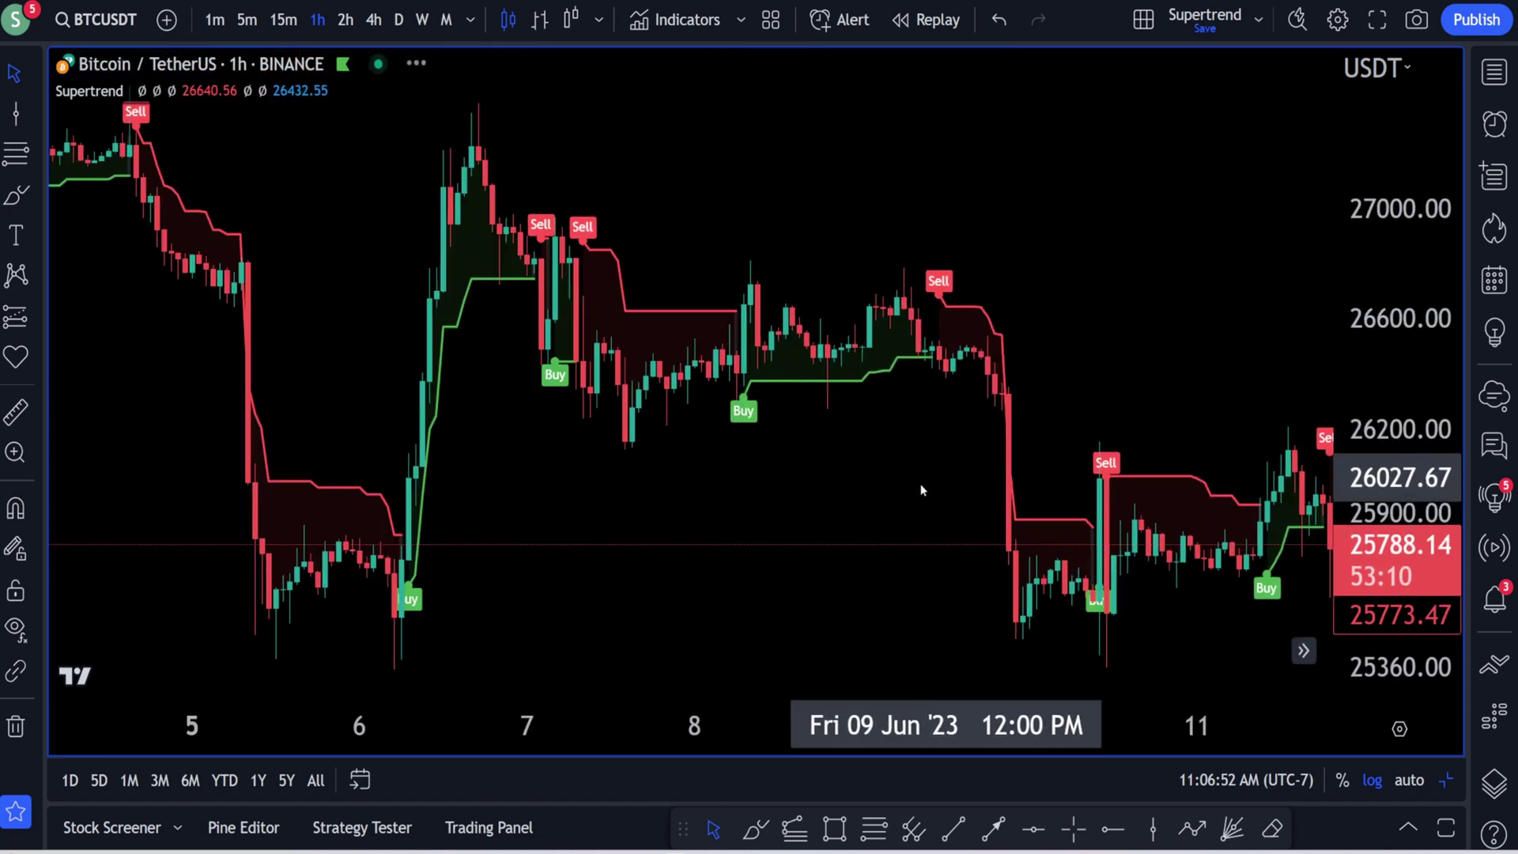
scroll(908, 425, right, 5)
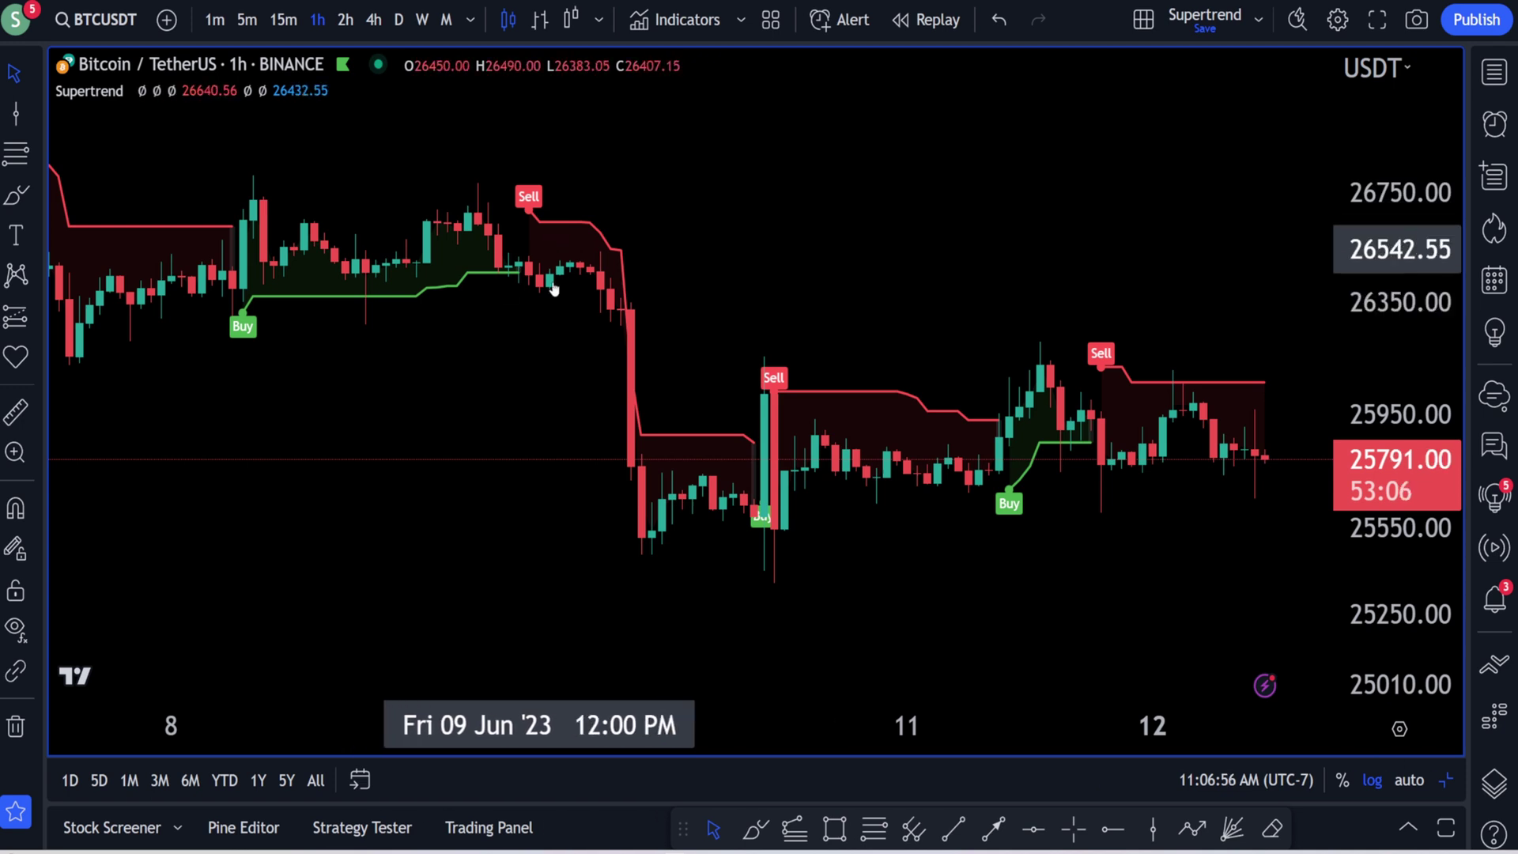
scroll(745, 264, right, 5)
drag(1345, 461, 1345, 427)
drag(1178, 463, 1192, 435)
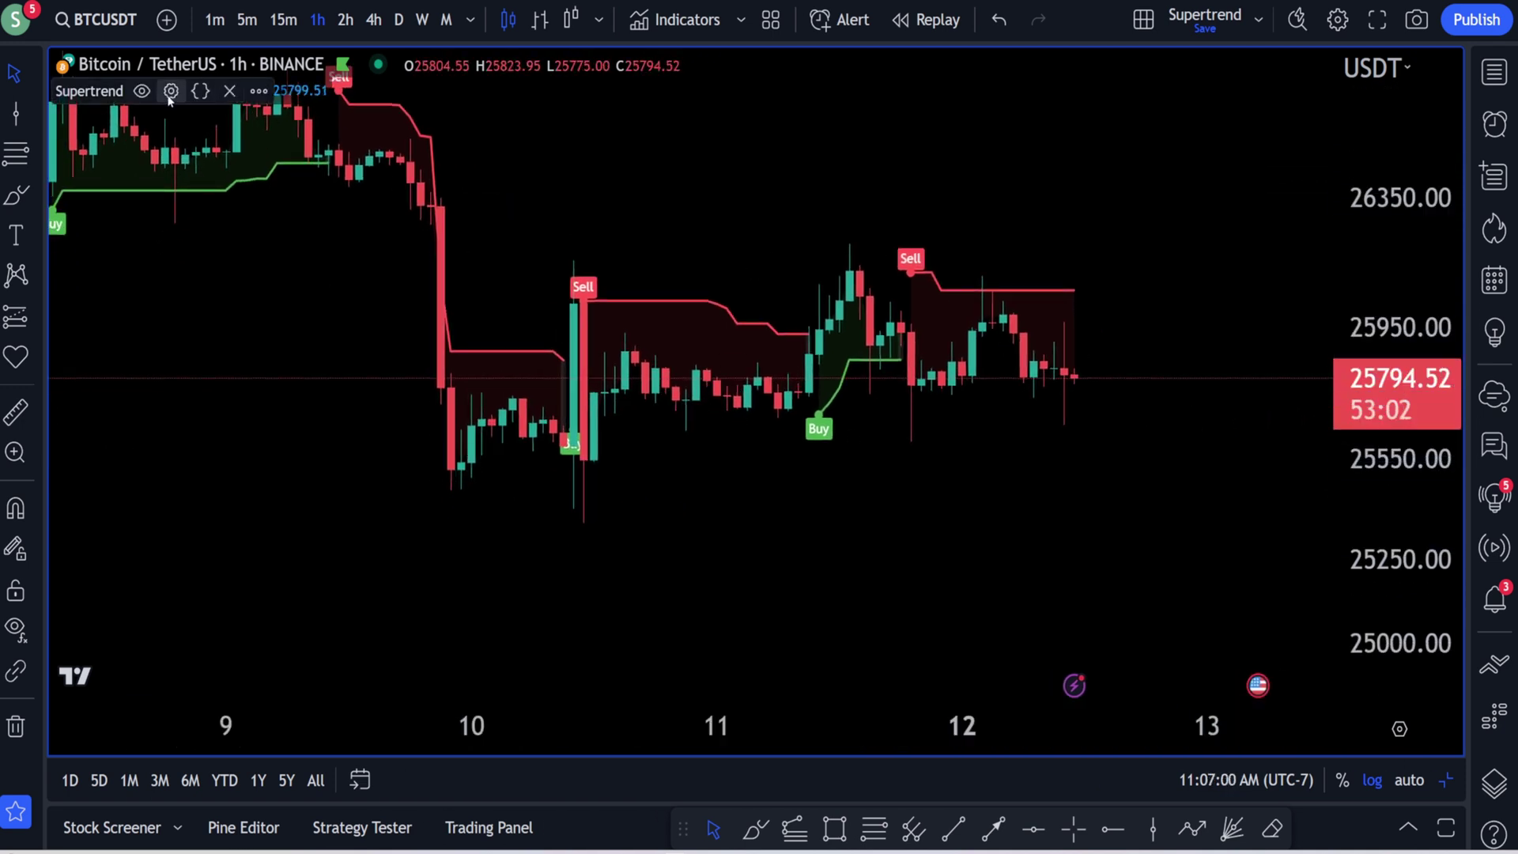
- Set the Supertrend ATR period to 14 and its multiplier to 1.5, and examine the 1-hour signals from 3 to 12 June
click(170, 90)
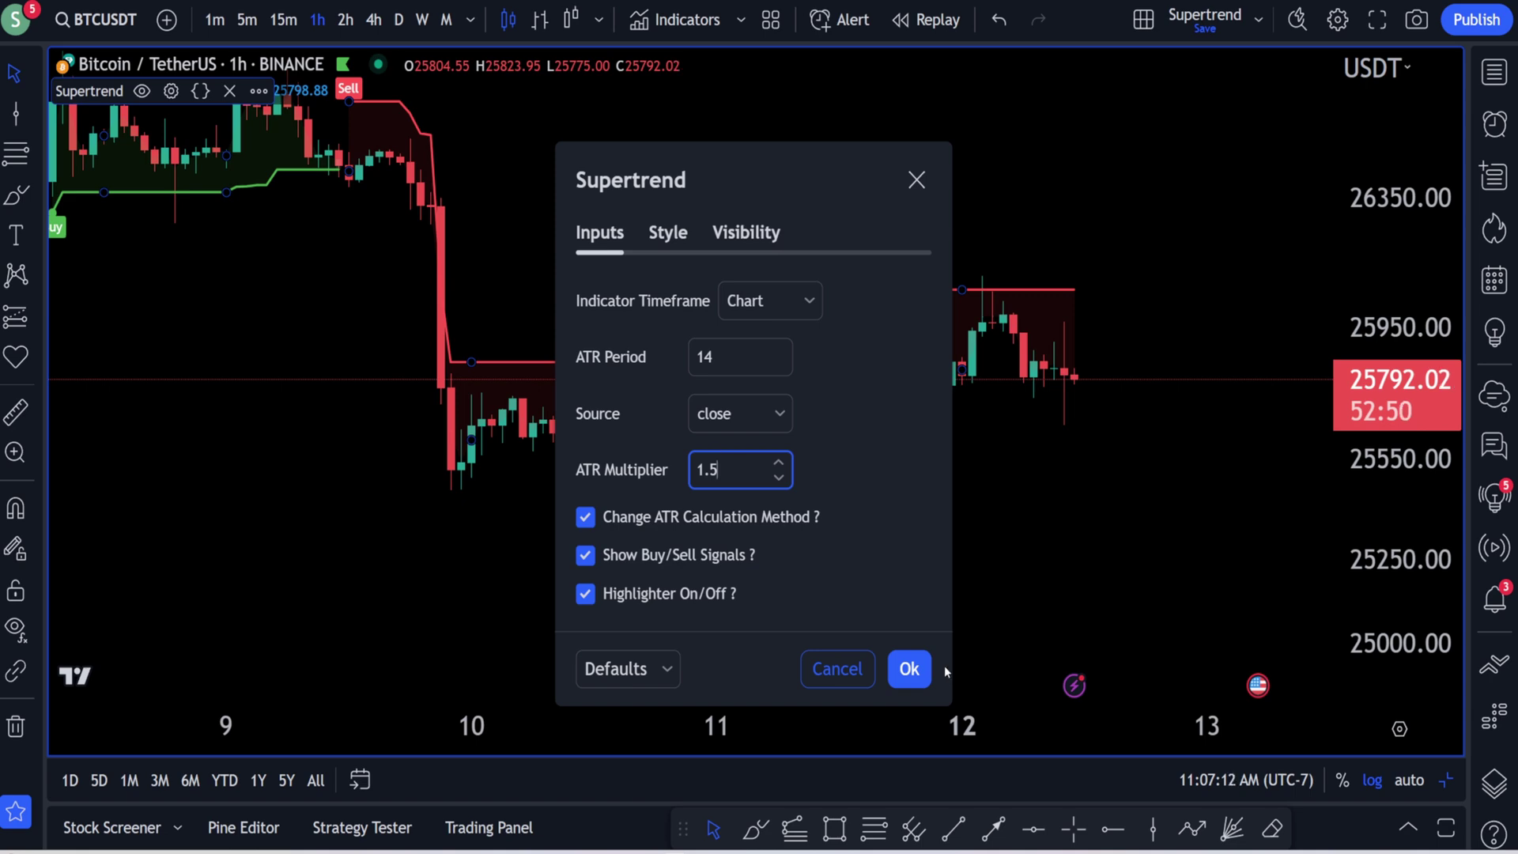
click(911, 668)
scroll(1257, 435, down, 2)
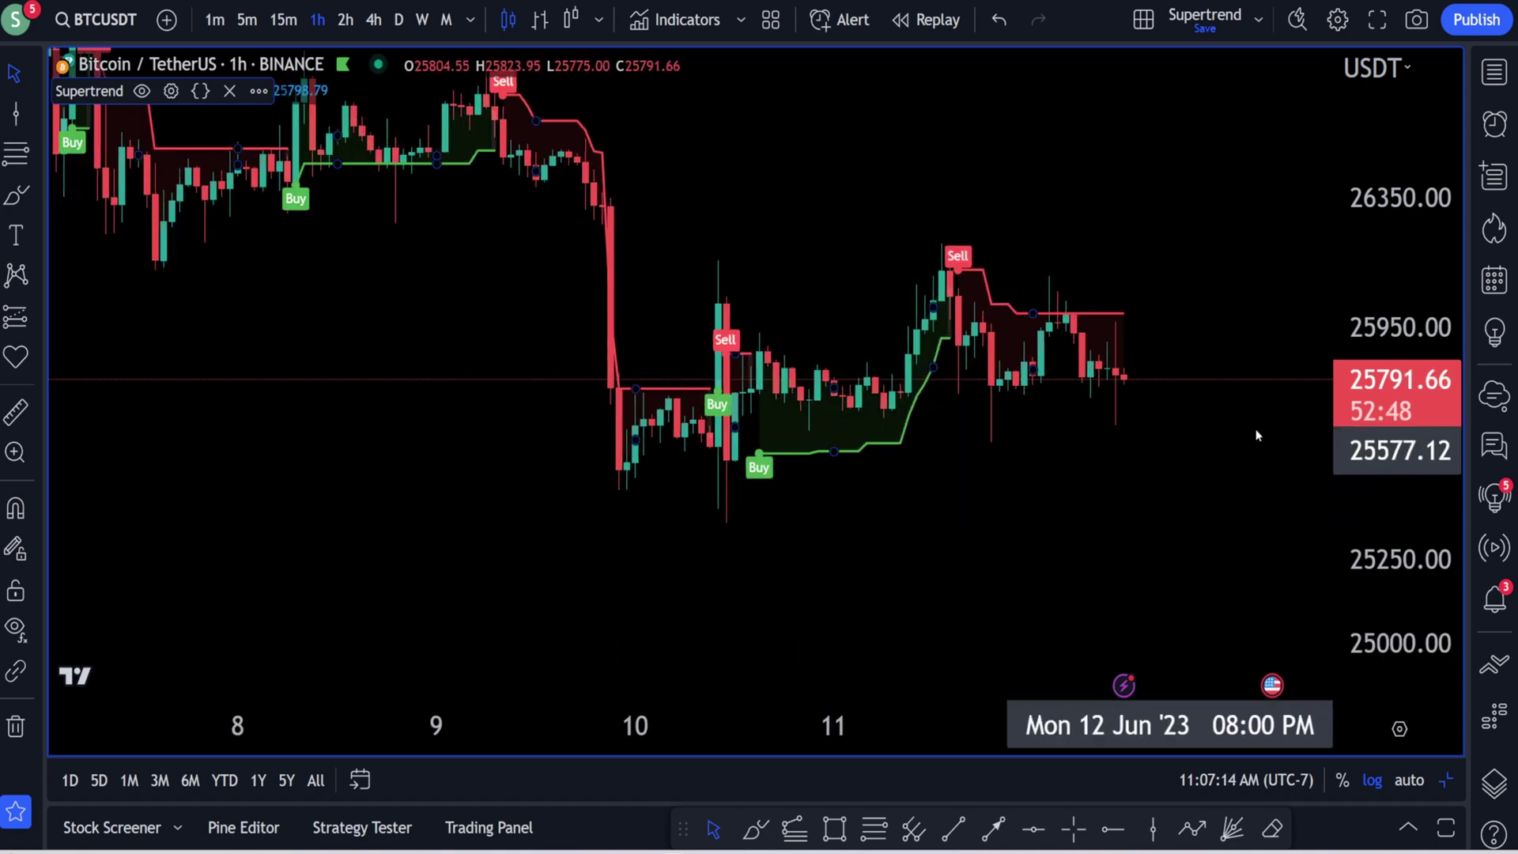
scroll(1258, 435, down, 5)
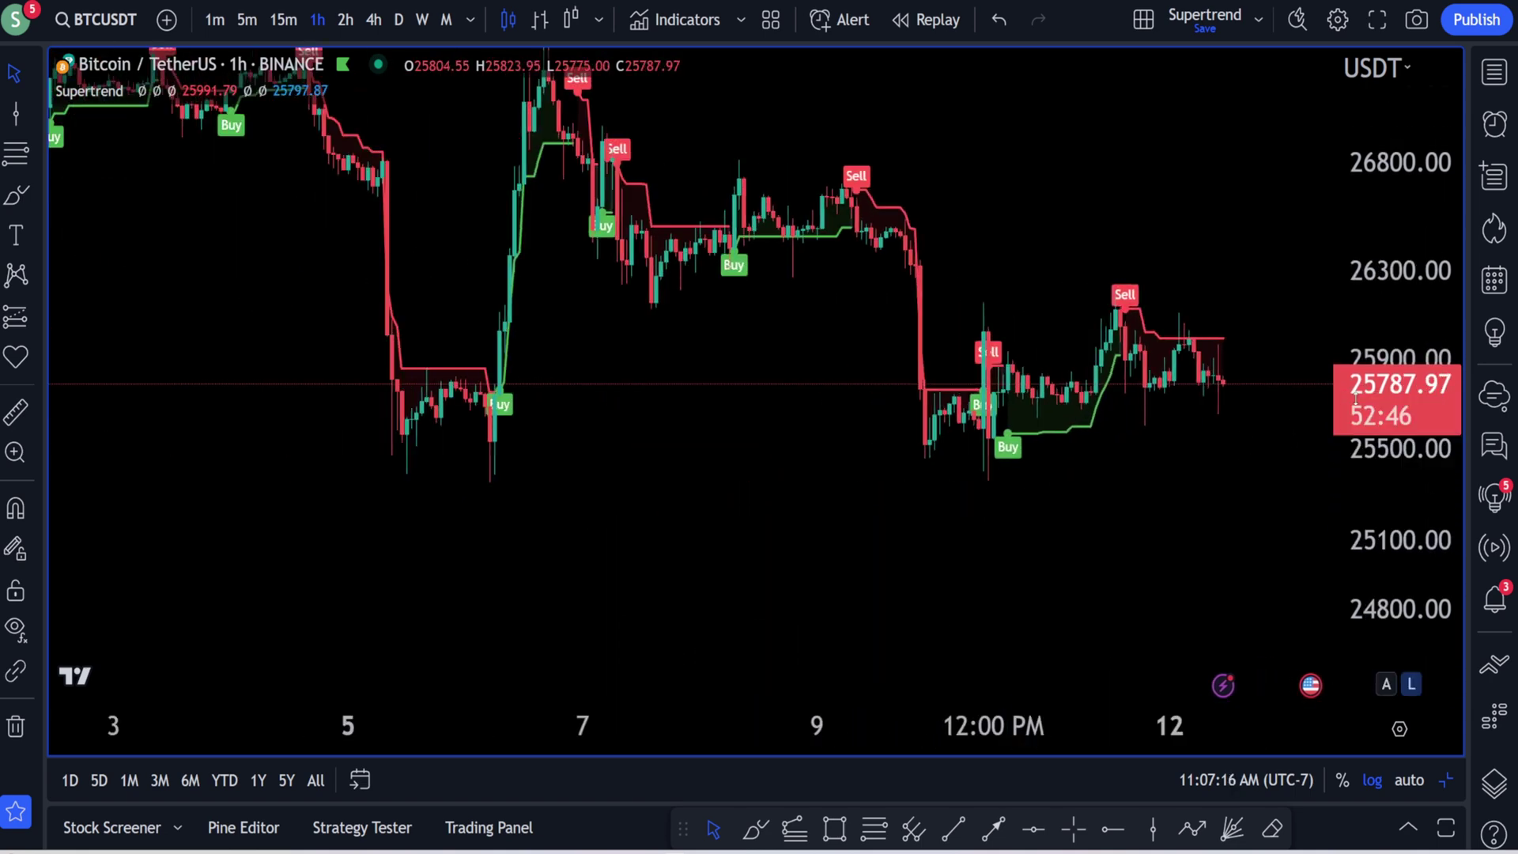
drag(1355, 399, 1355, 467)
drag(1177, 453, 1185, 480)
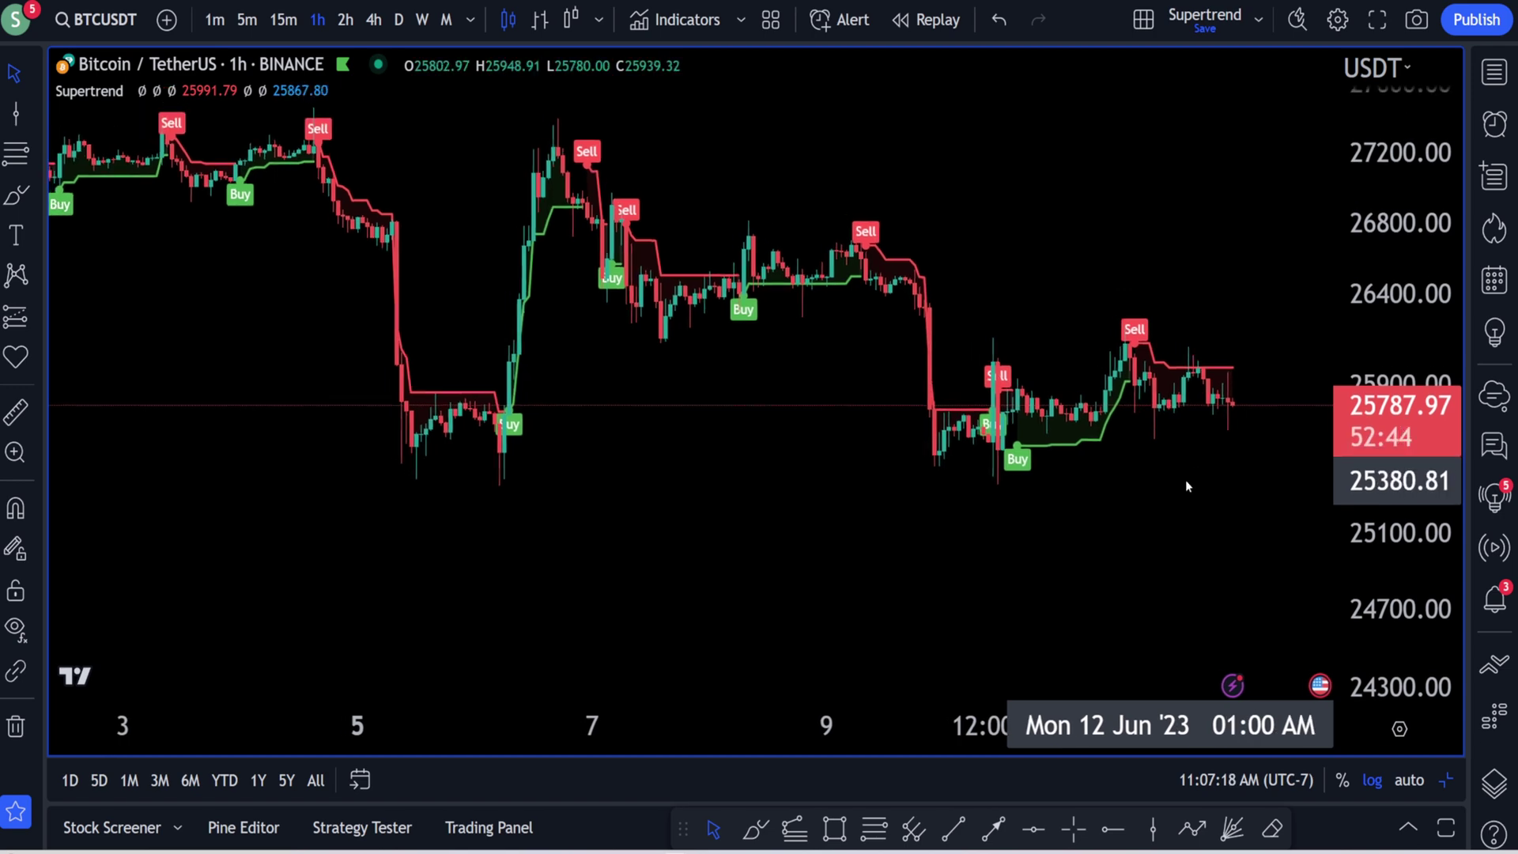
scroll(1145, 479, up, 2)
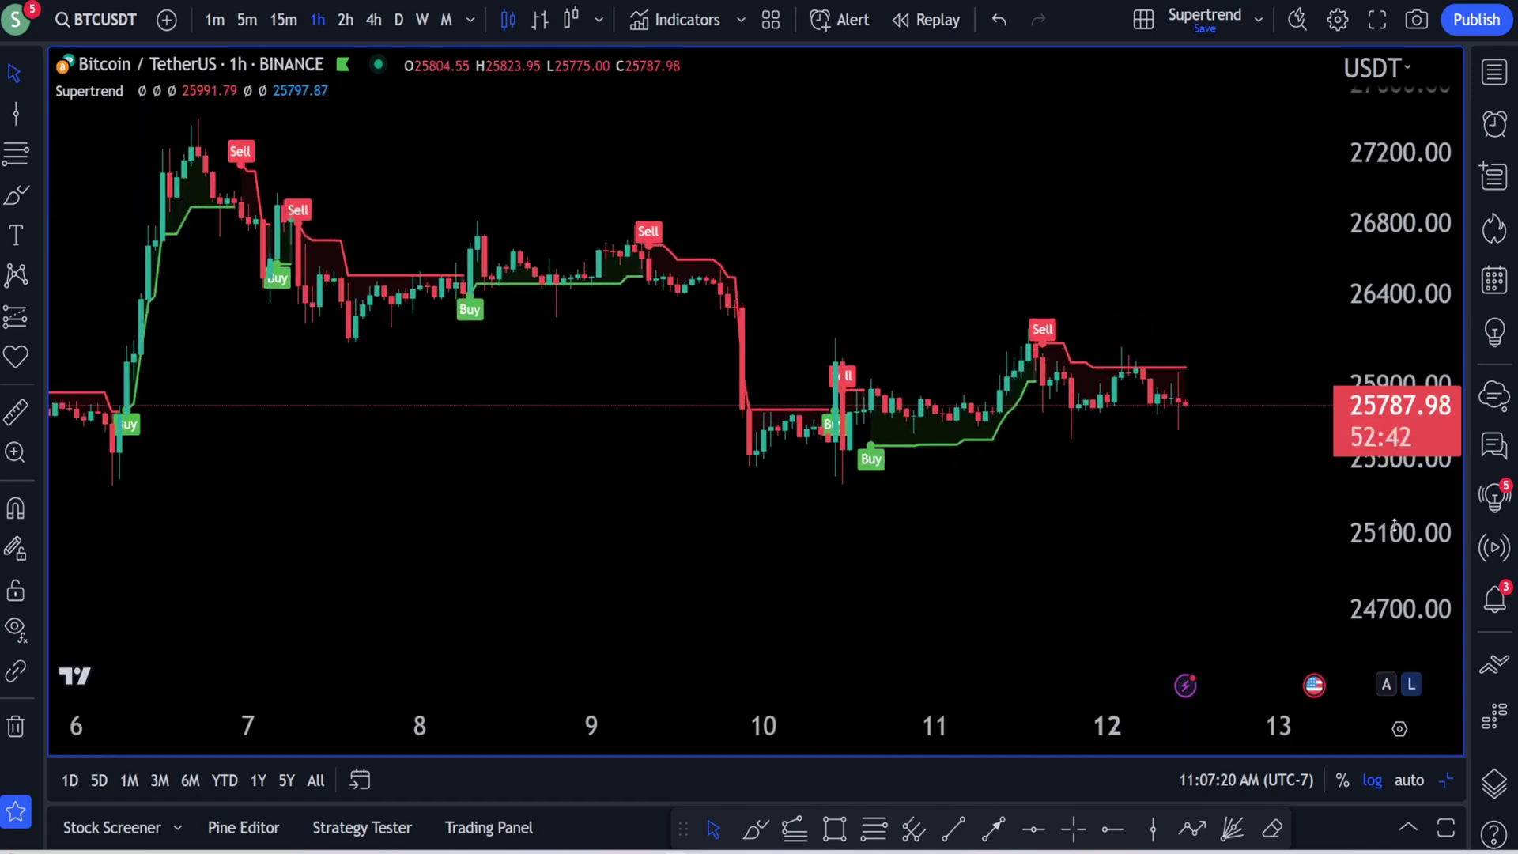
- Set the Supertrend ATR period to 7, raise its ATR multiplier, and examine the 1-hour signals from early June to 12 June
click(172, 91)
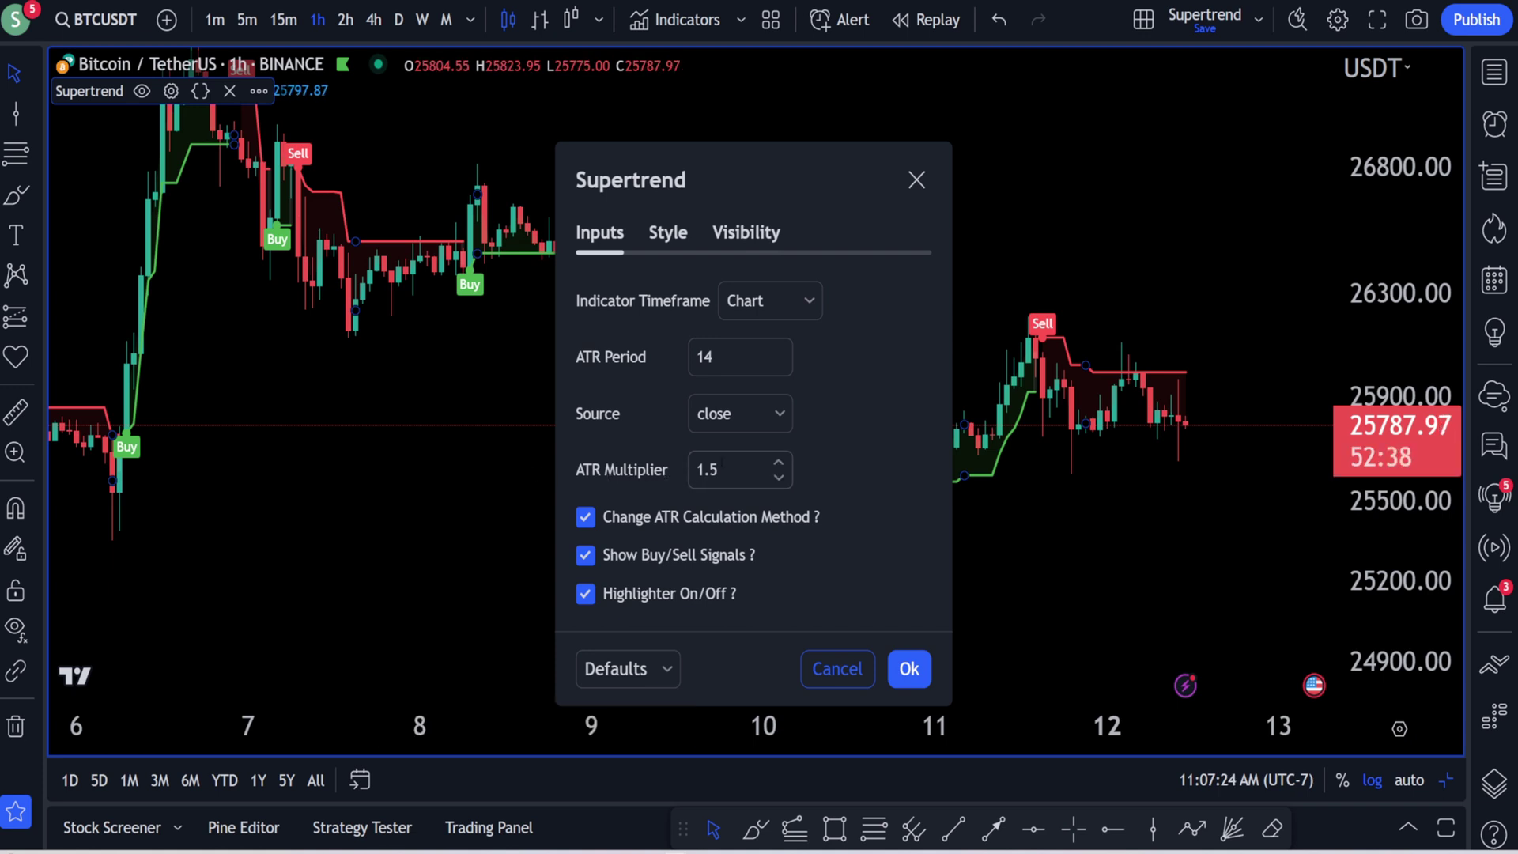
double_click(732, 356)
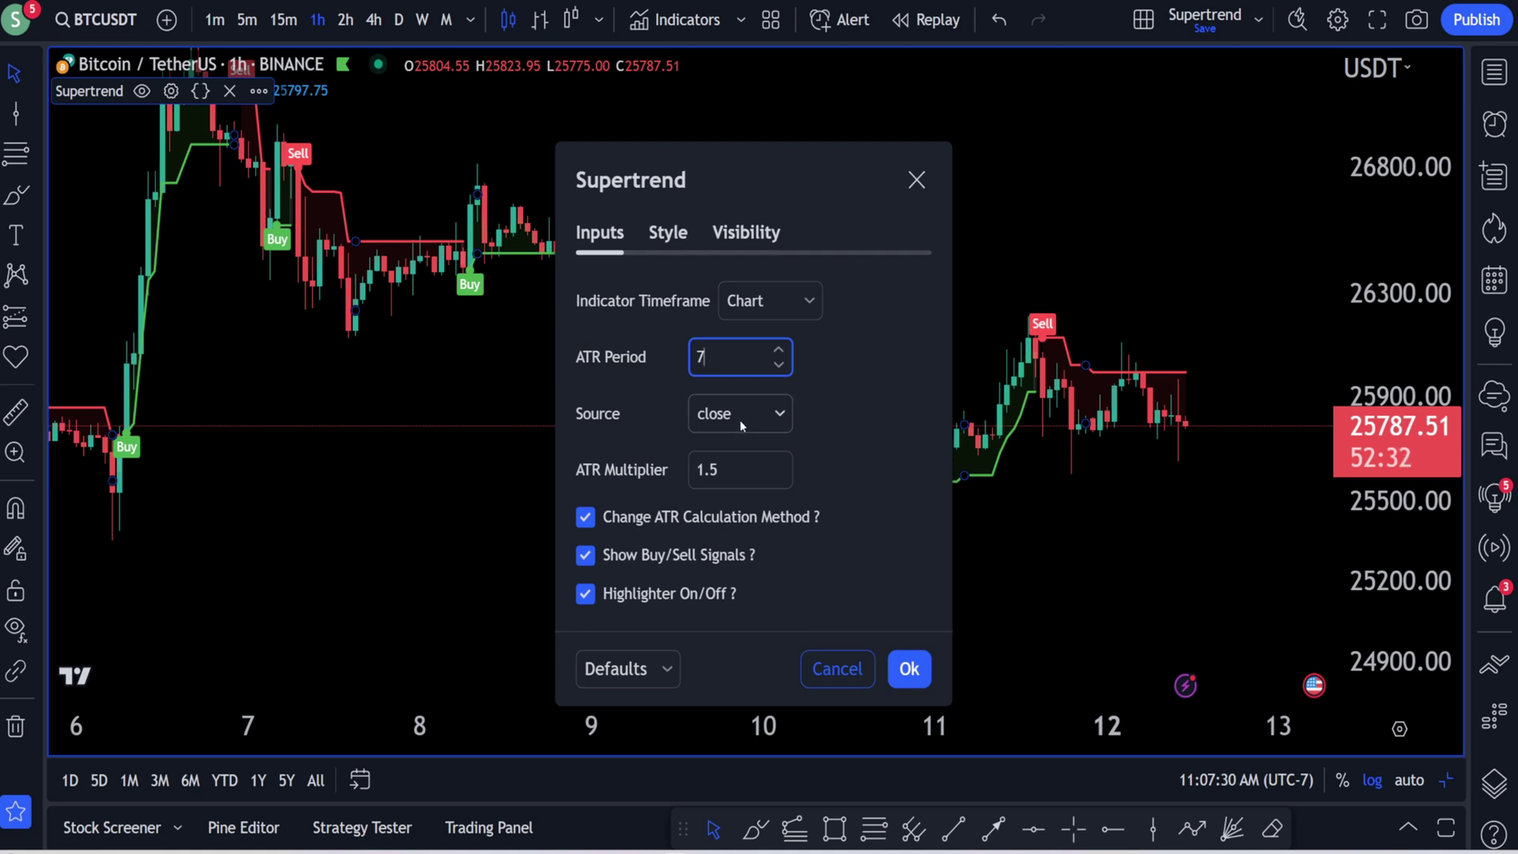
double_click(737, 470)
text(2.)
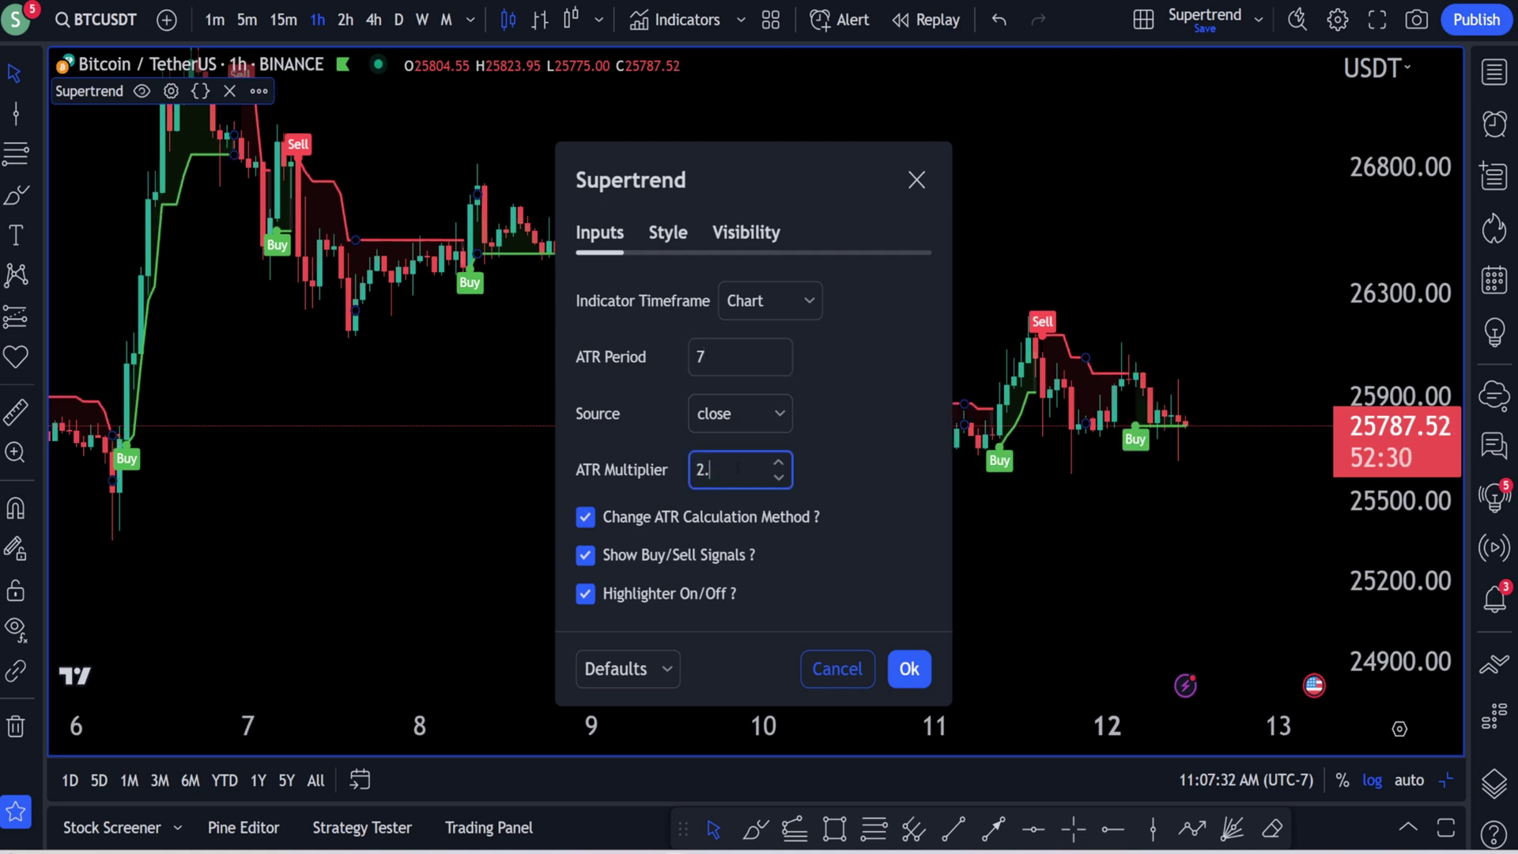
key(Return)
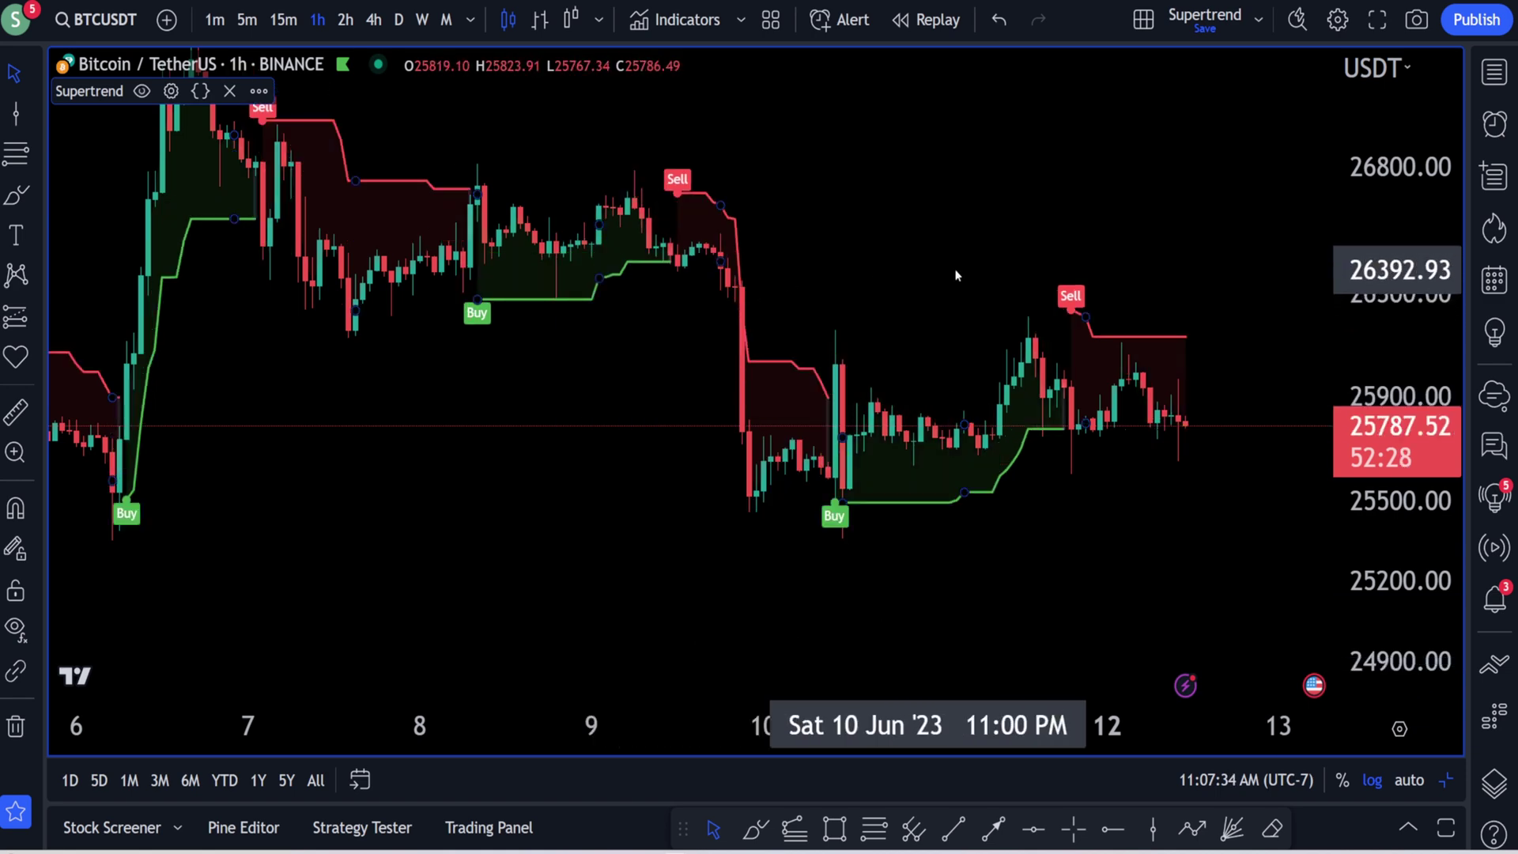
scroll(690, 291, down, 1)
scroll(736, 237, down, 3)
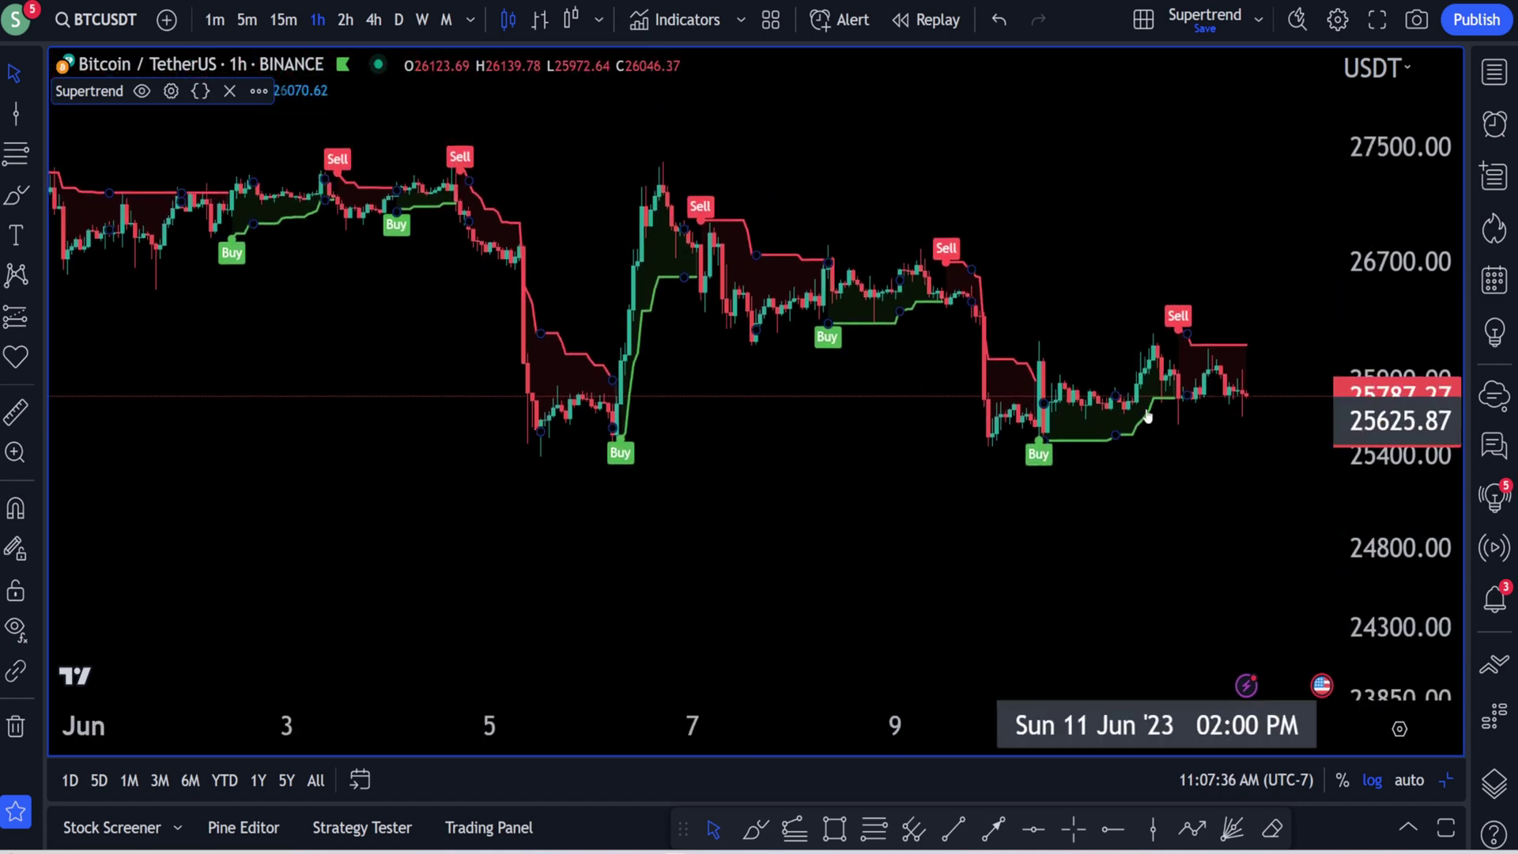
drag(1077, 142, 984, 181)
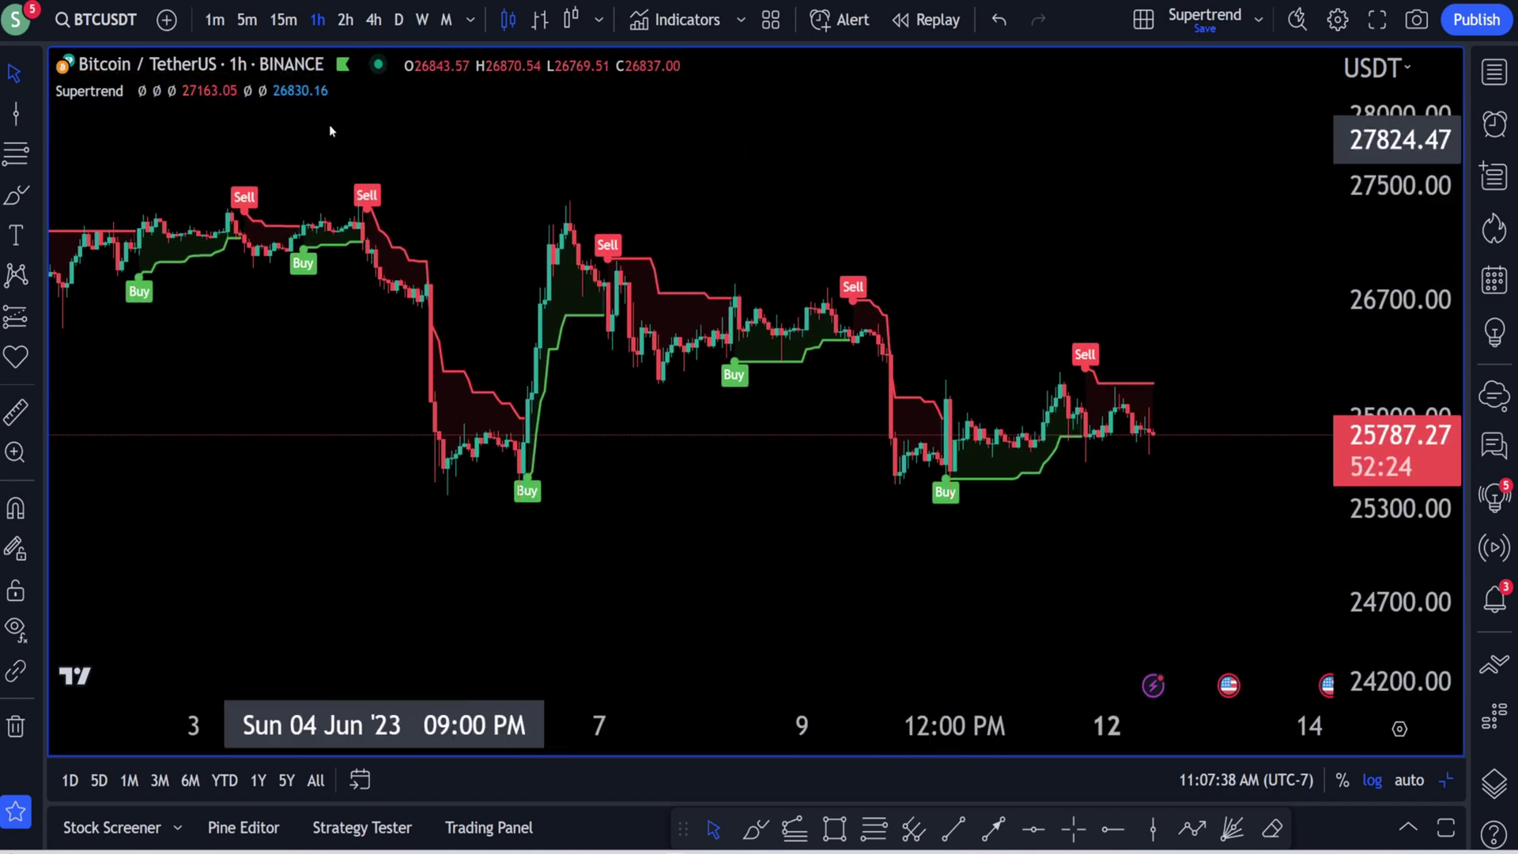
- Set the Supertrend ATR multiplier to 5 and examine the 1-hour signals from late May to 12 June
click(171, 92)
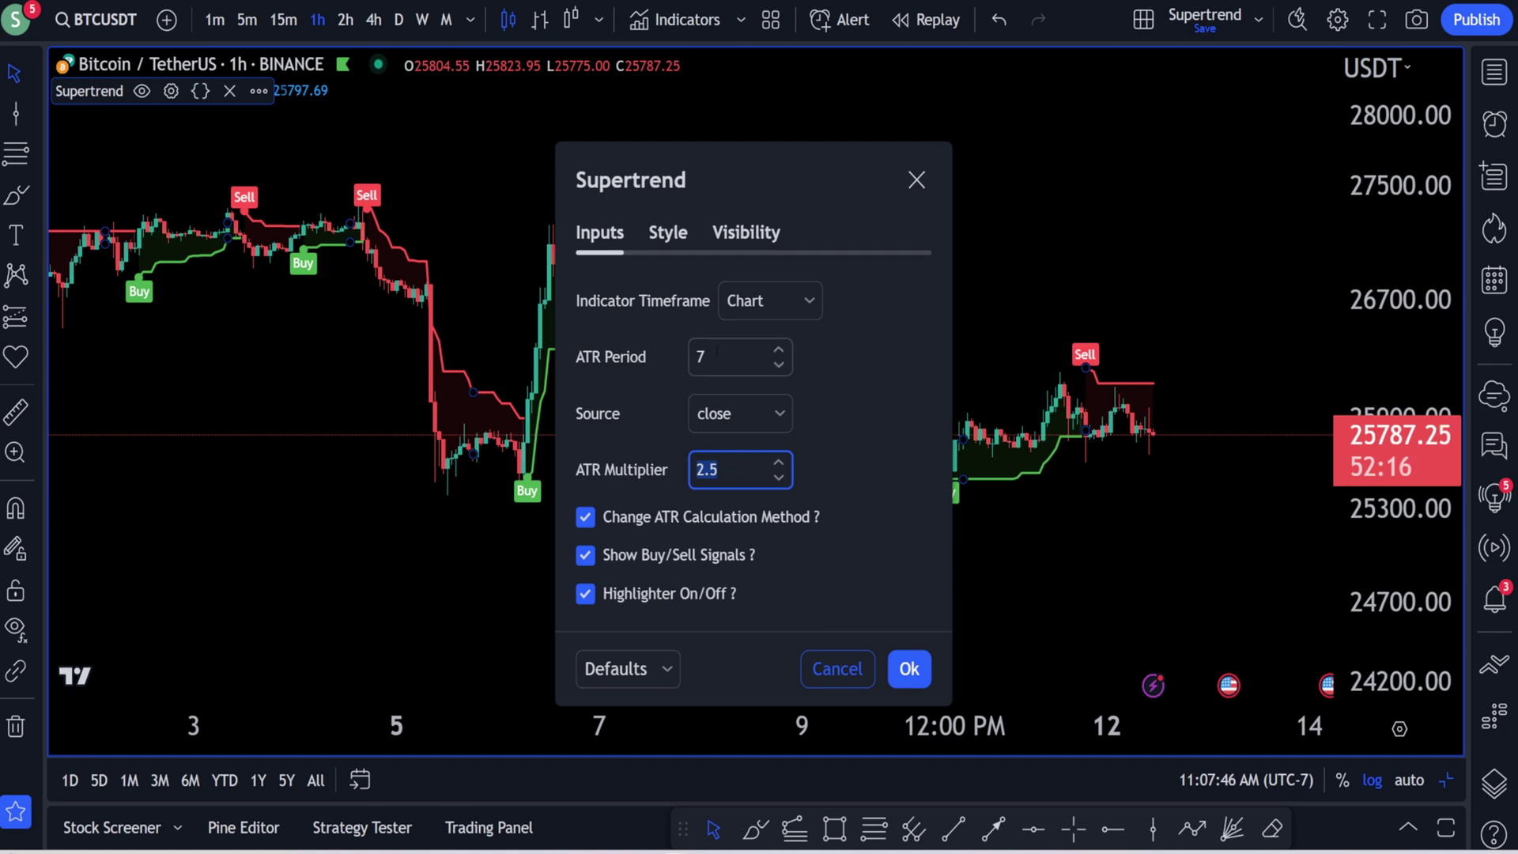
click(910, 668)
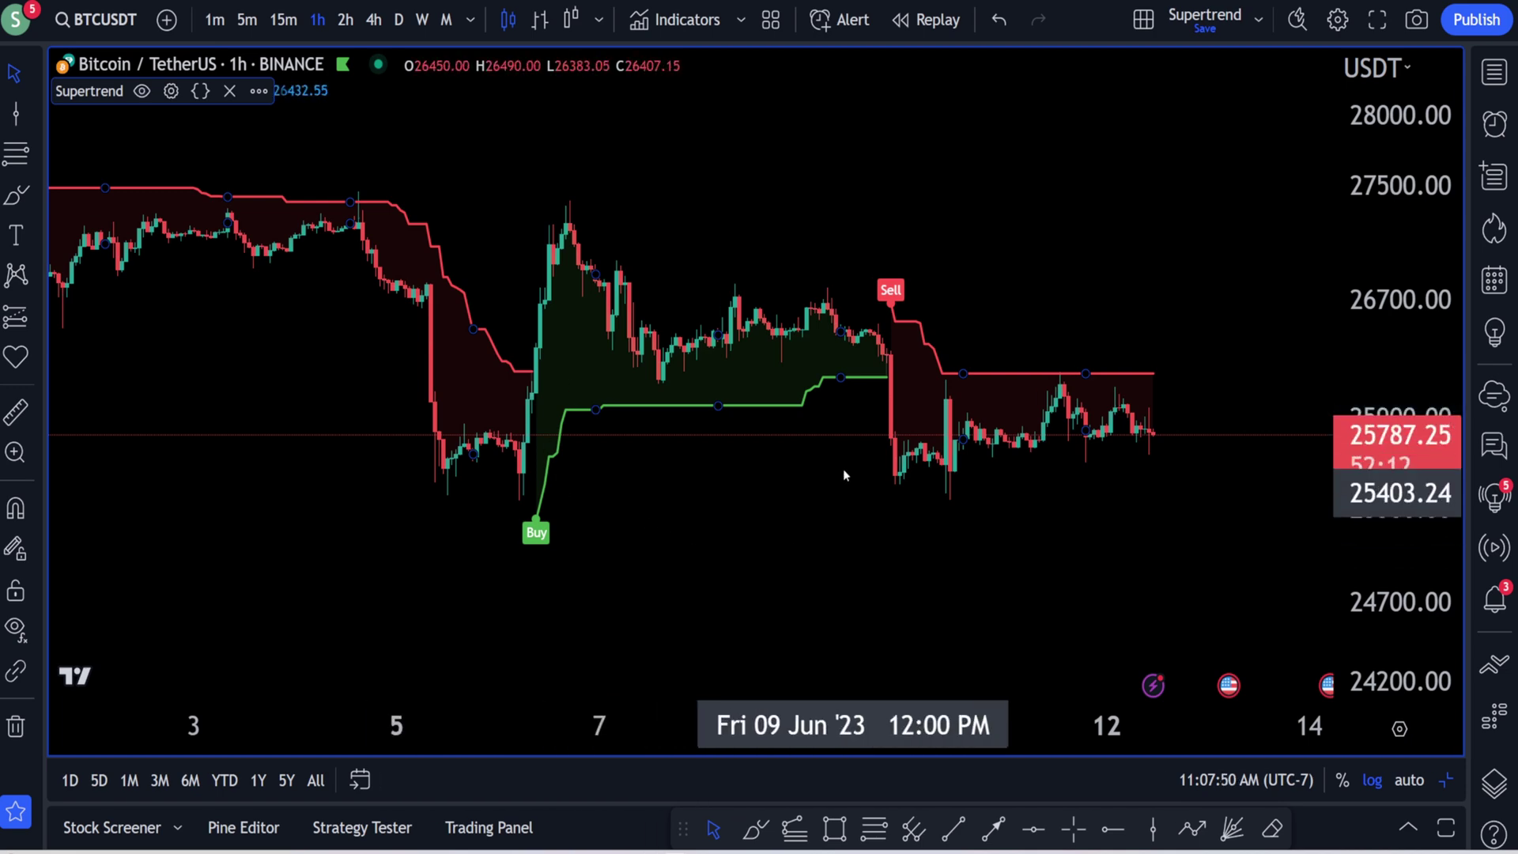
scroll(729, 447, left, 10)
scroll(468, 338, left, 5)
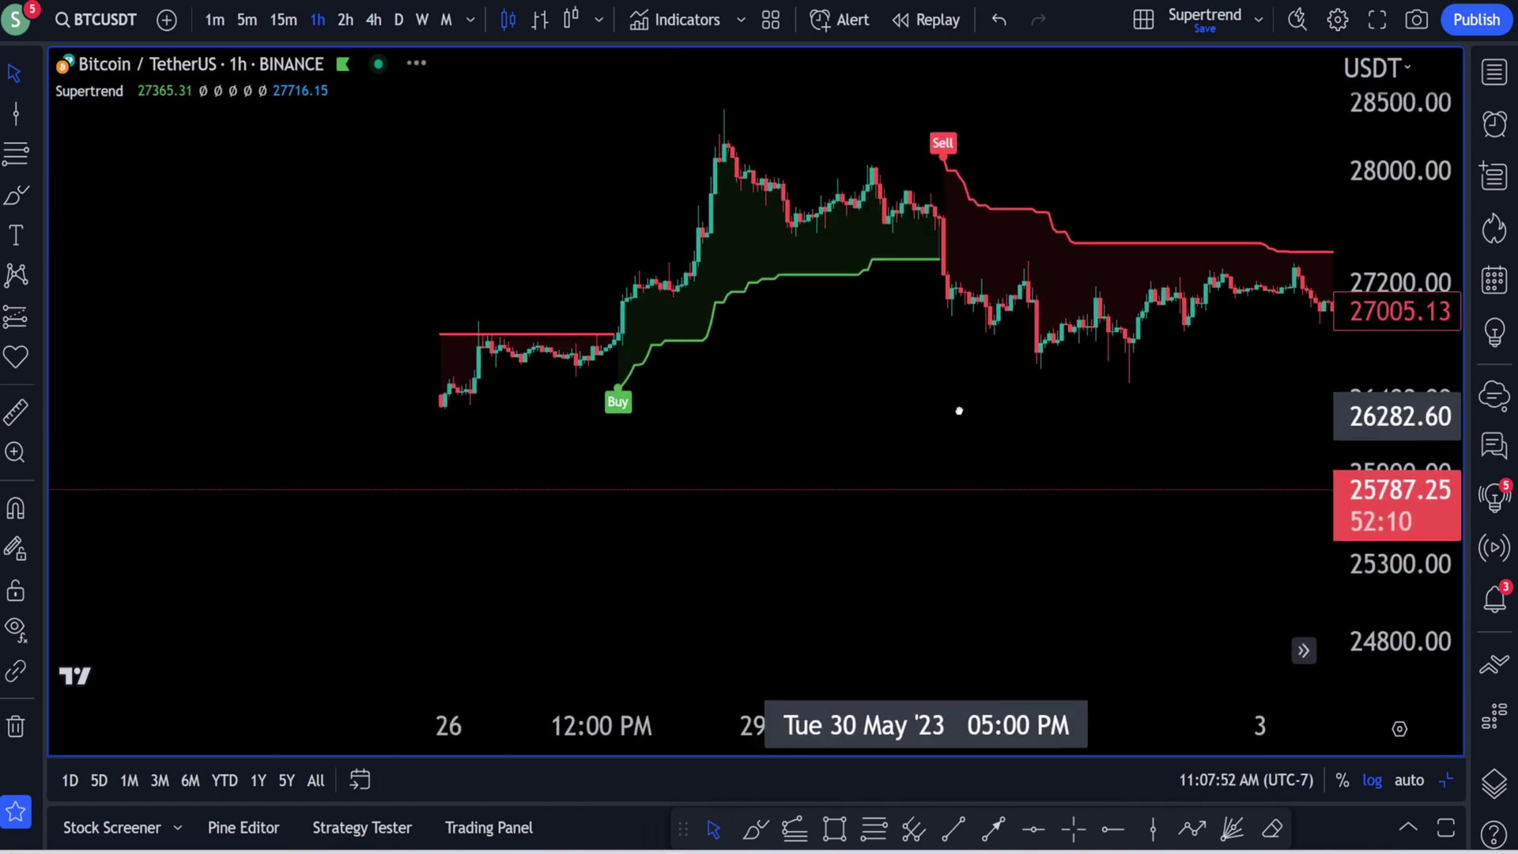
- Set the Supertrend ATR period to 5 and its ATR multiplier to 3
click(171, 90)
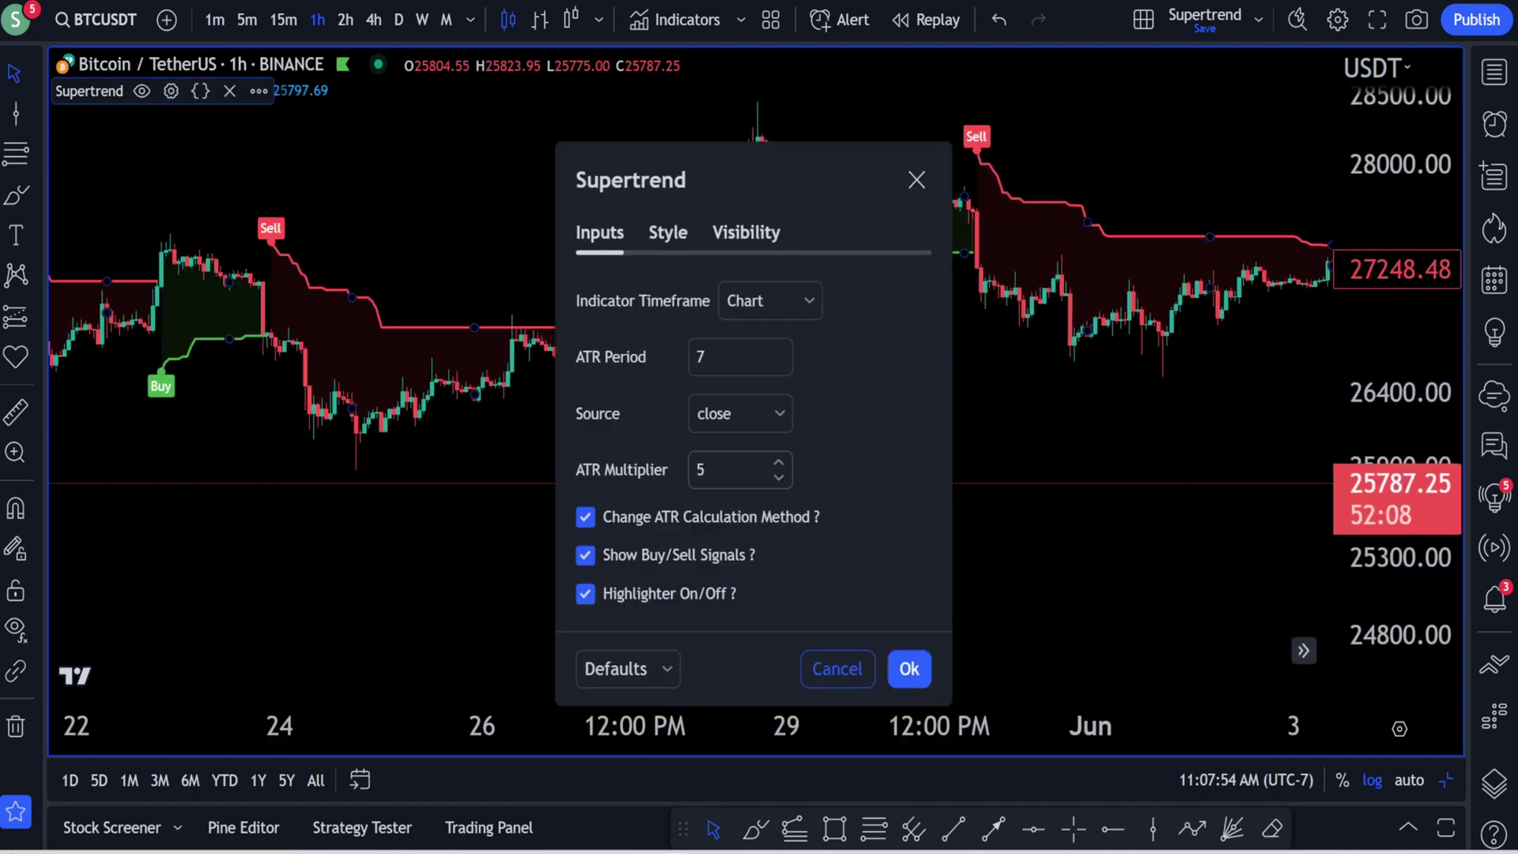
click(727, 477)
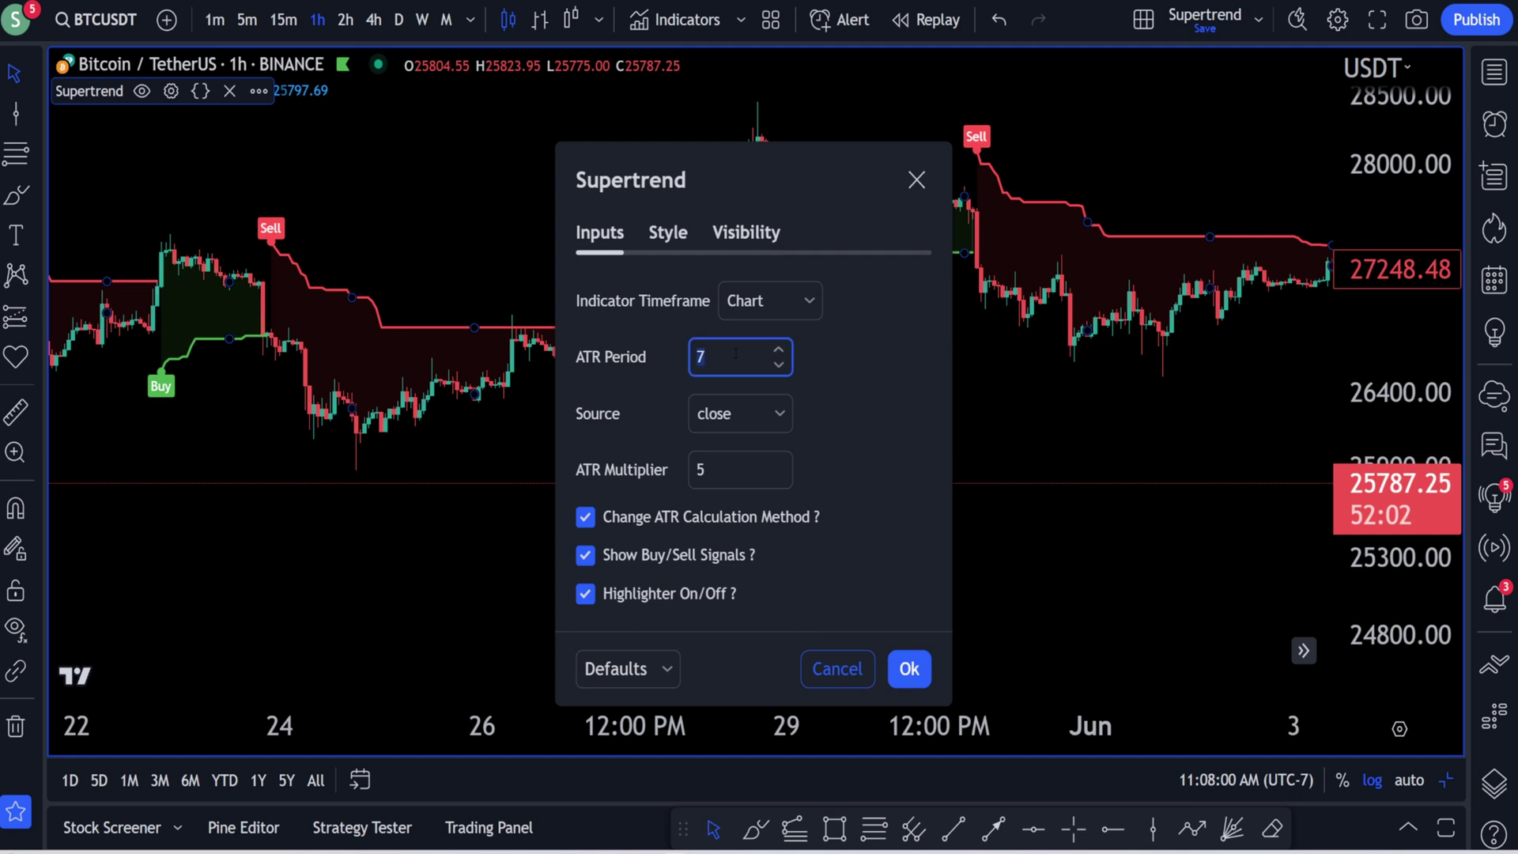
double_click(723, 477)
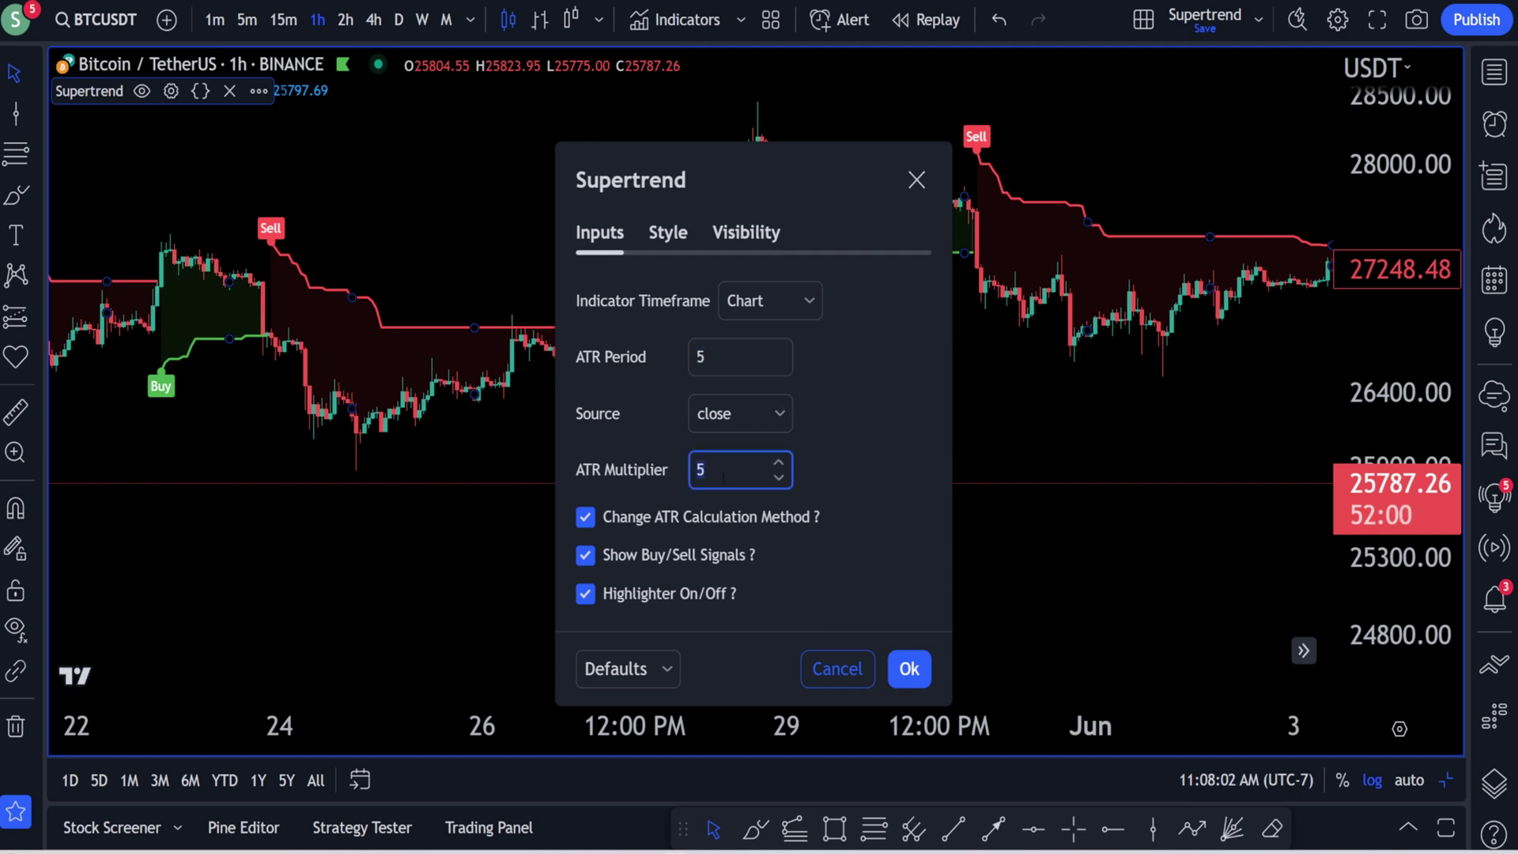
text(3)
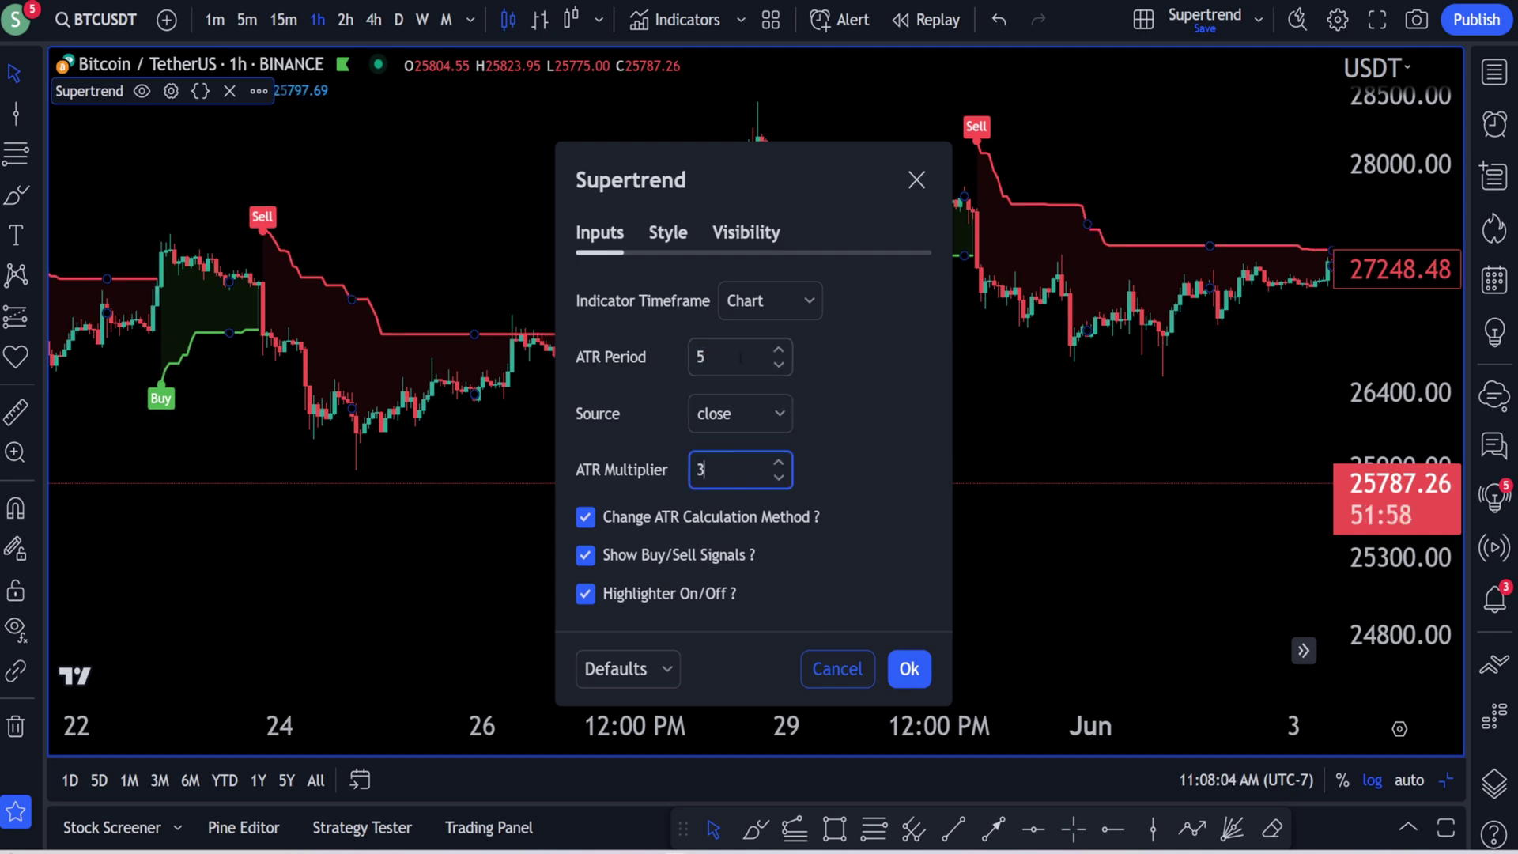
click(925, 669)
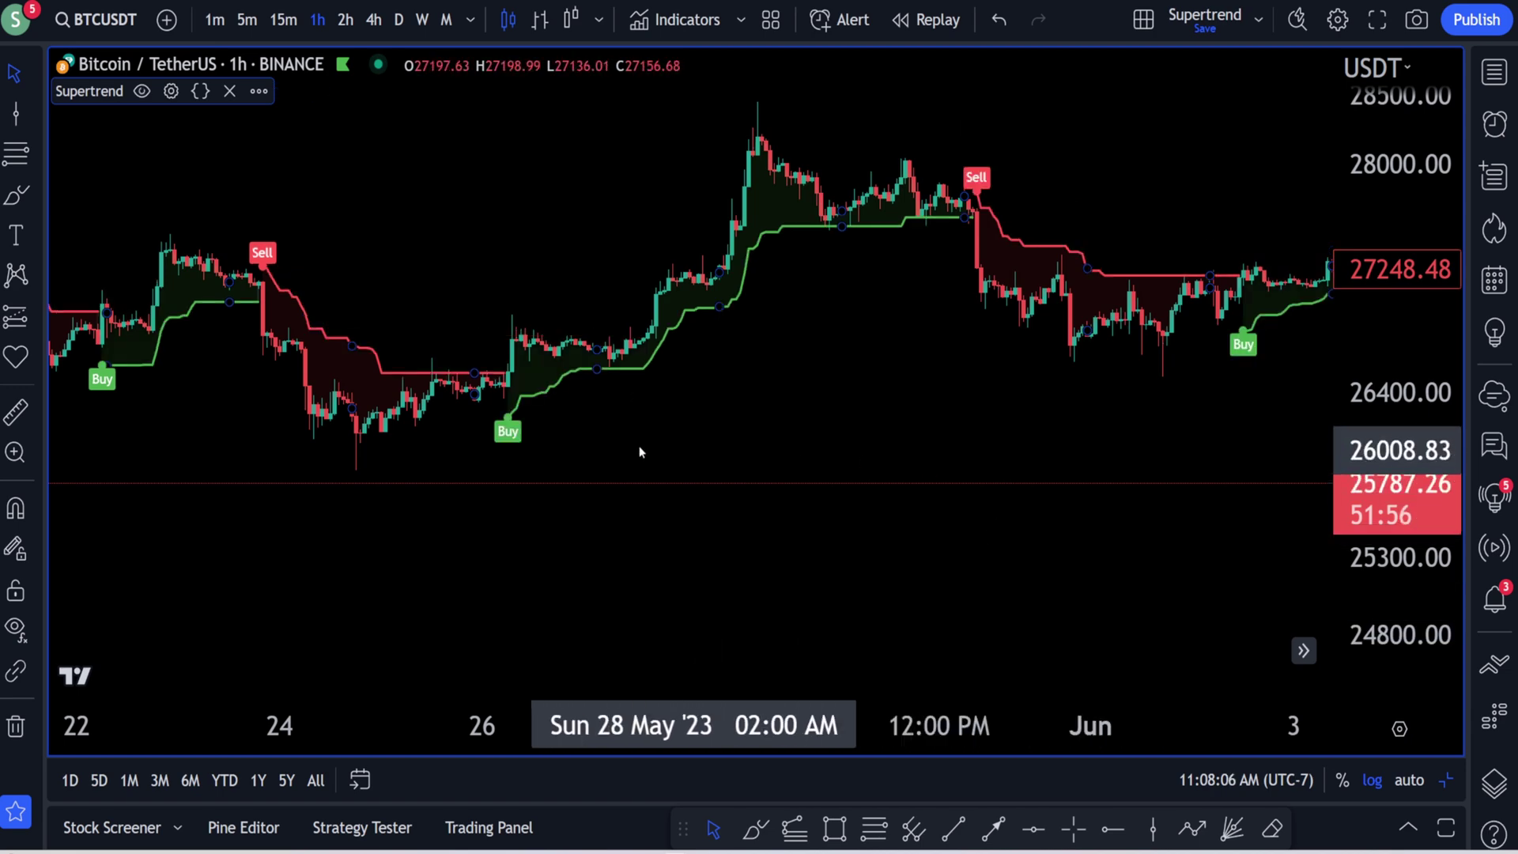
- Examine the 1-hour buy and sell signals from 12 May to early June with the shorter ATR period
drag(799, 158, 596, 325)
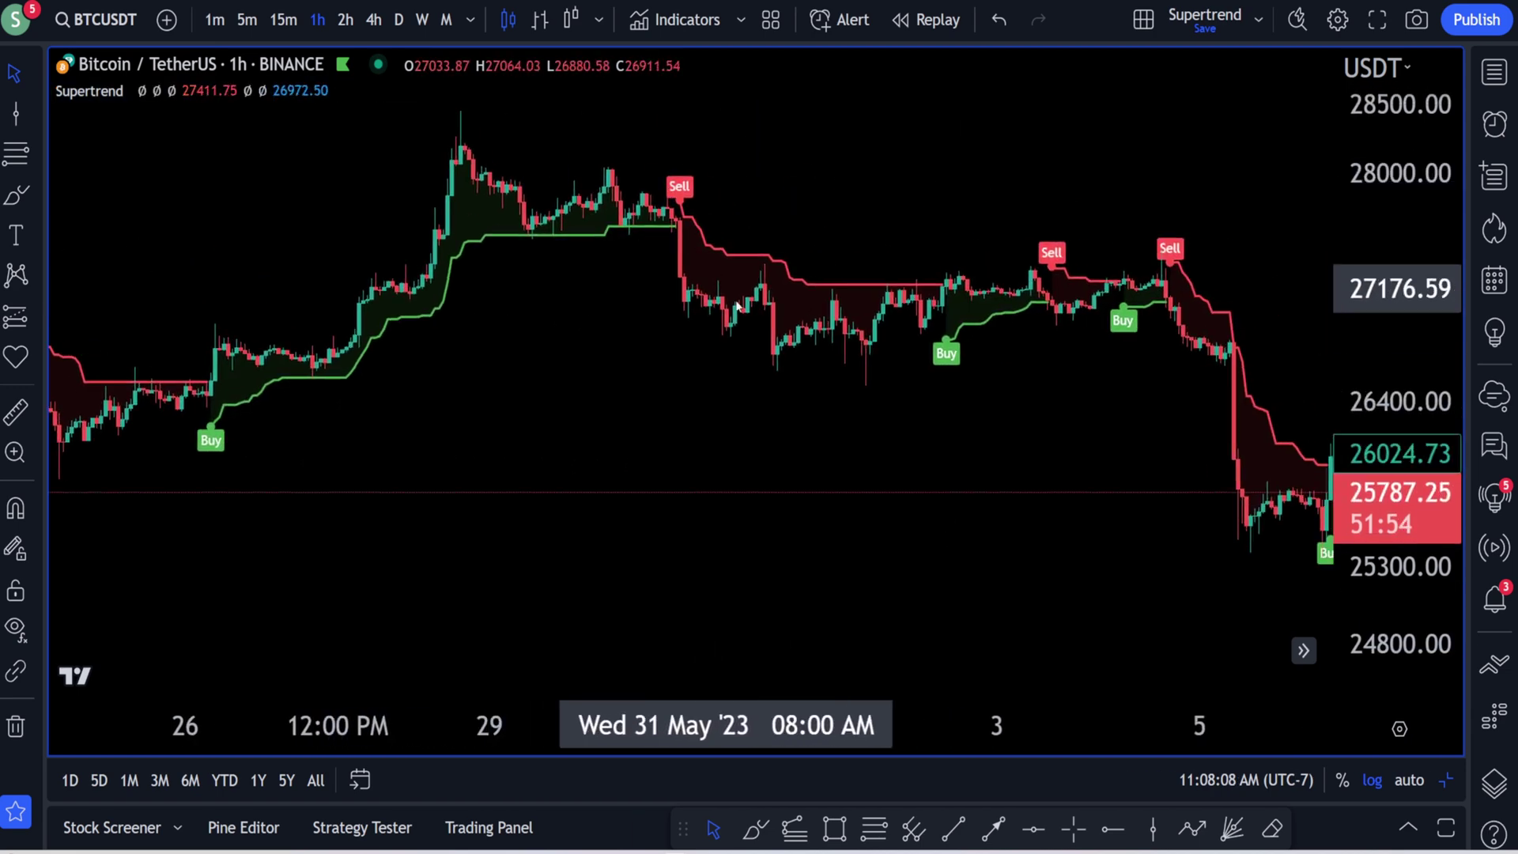
drag(1060, 422, 1311, 400)
drag(650, 427, 1112, 427)
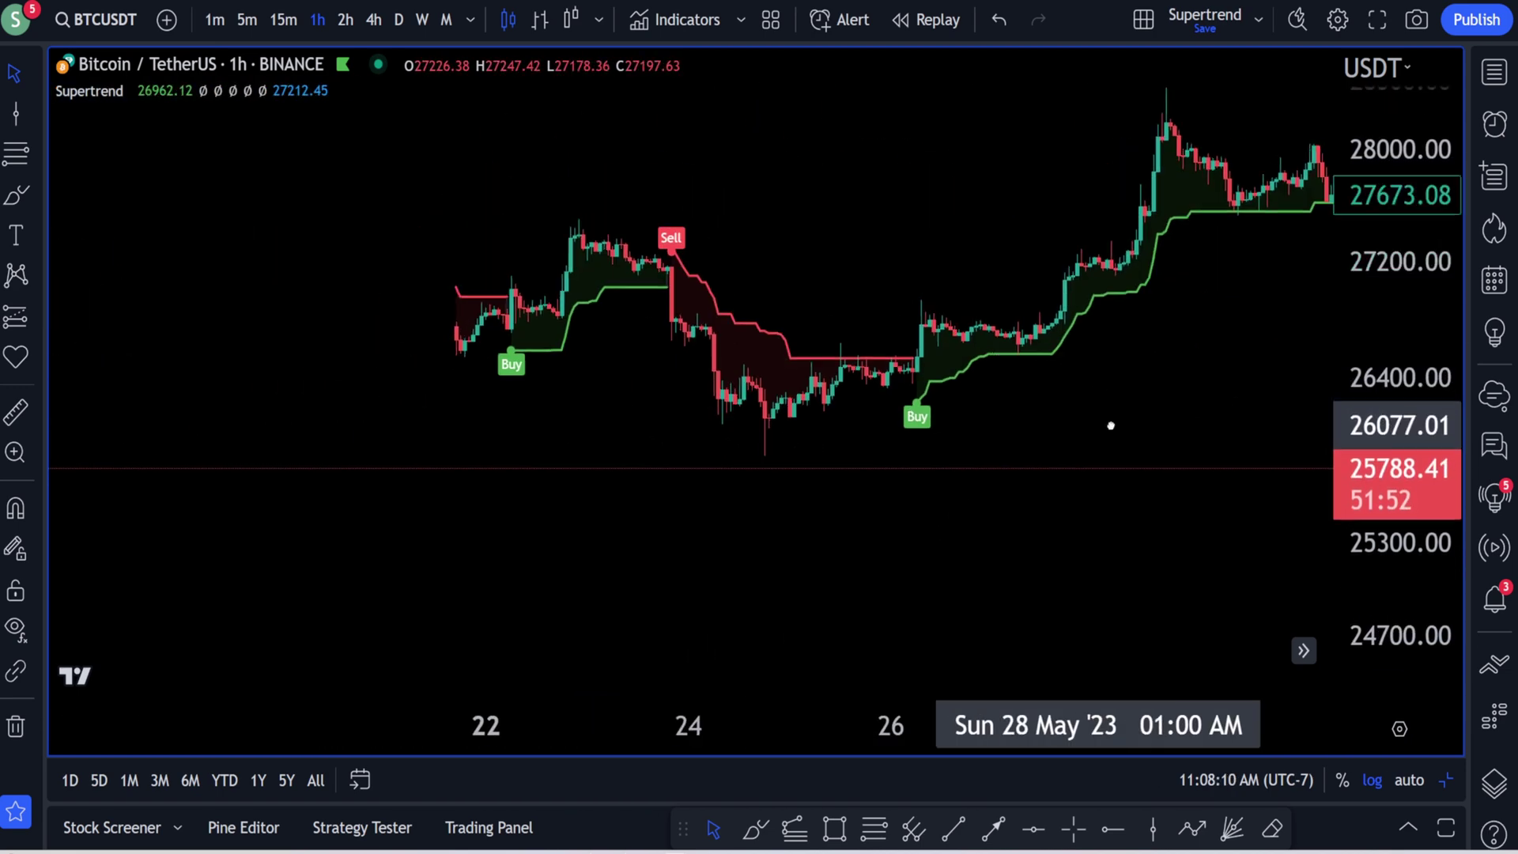
drag(410, 306, 650, 335)
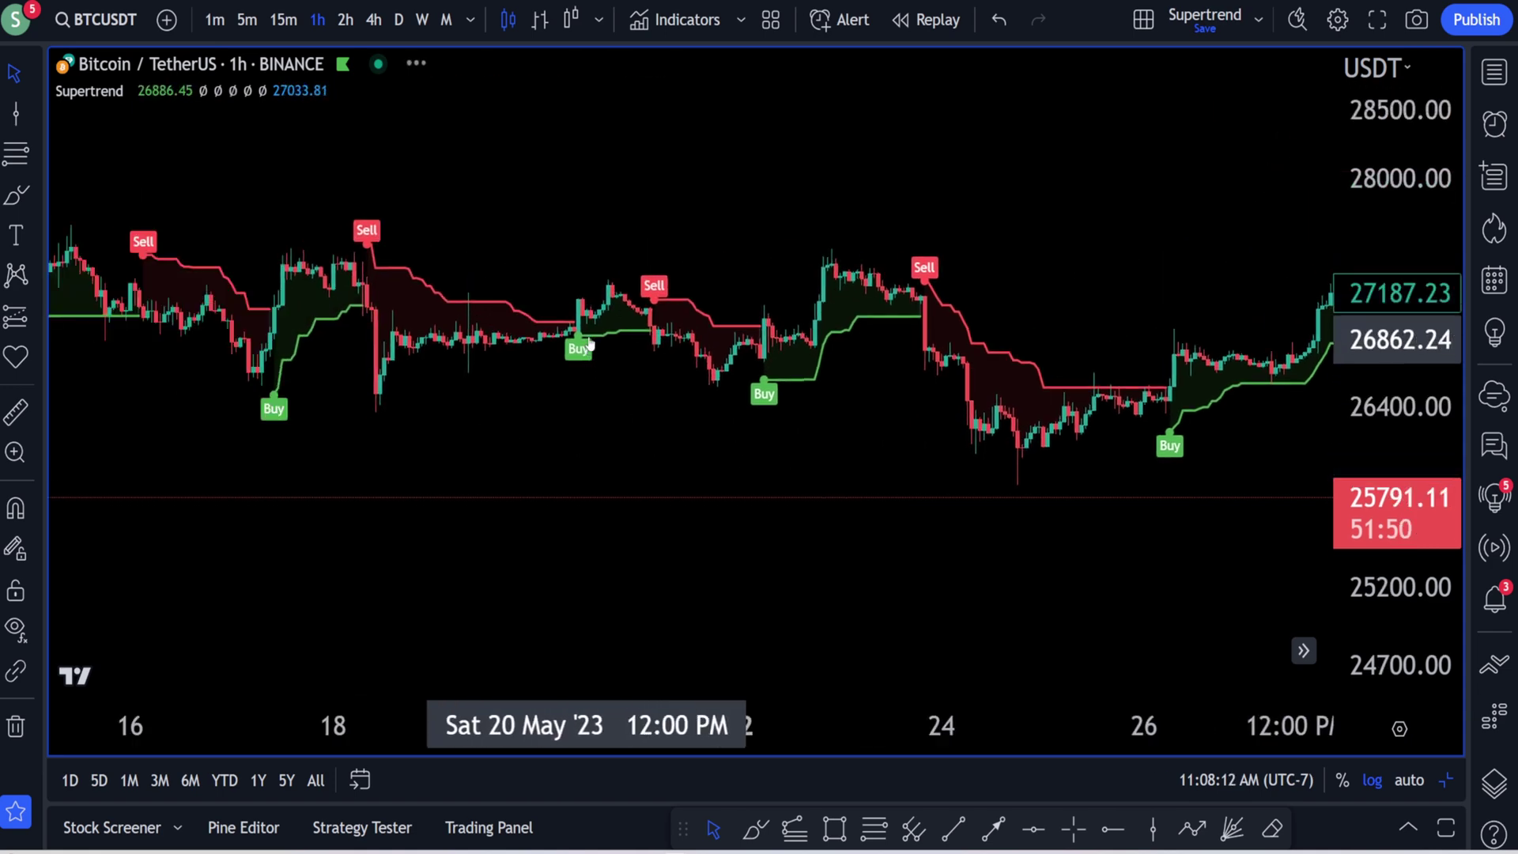
scroll(545, 415, left, 5)
scroll(752, 427, left, 3)
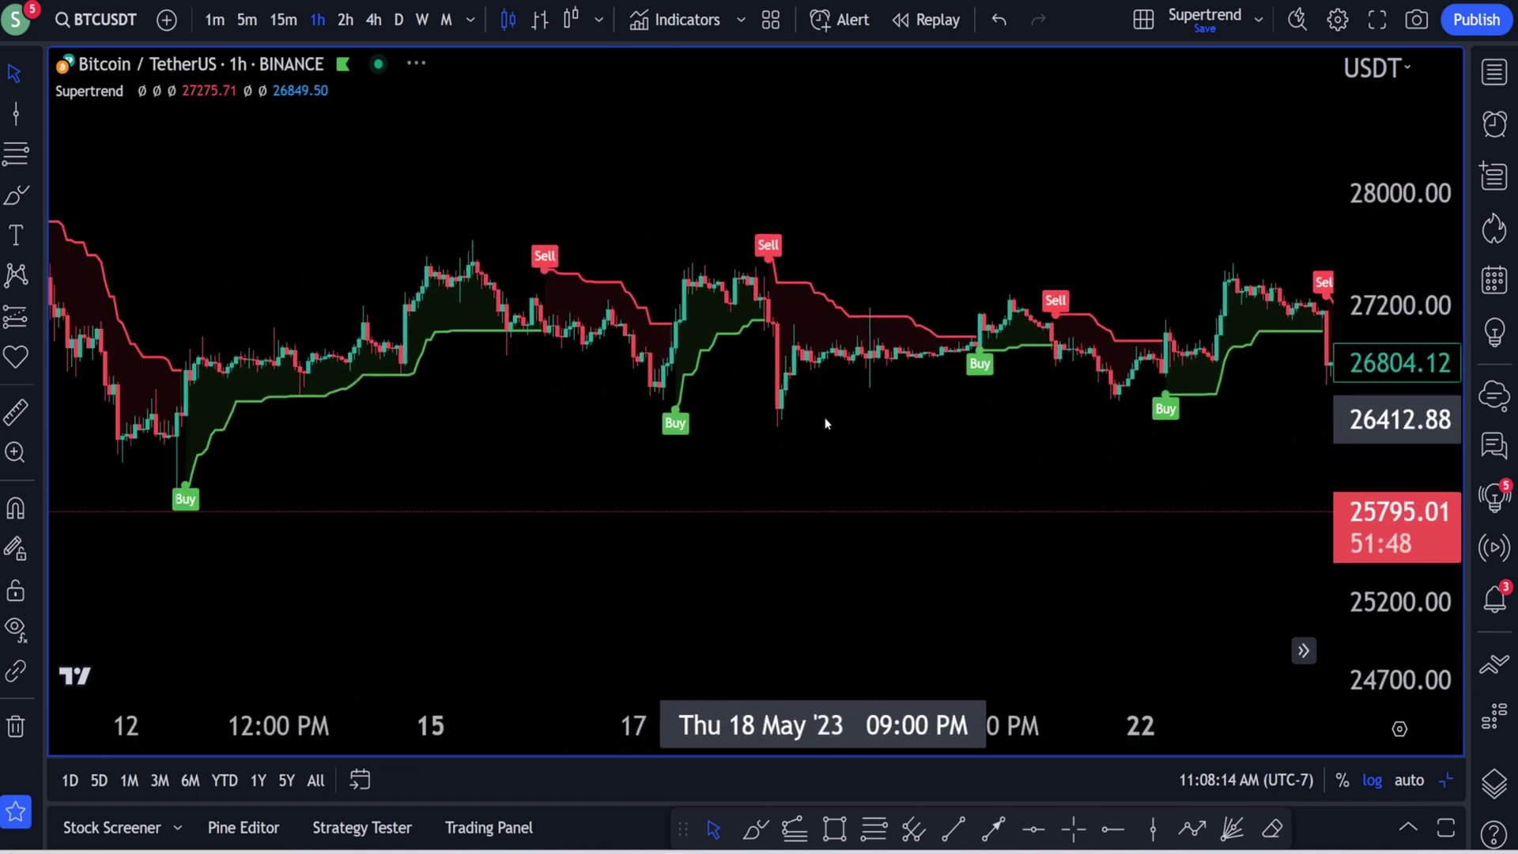
drag(1112, 519, 983, 525)
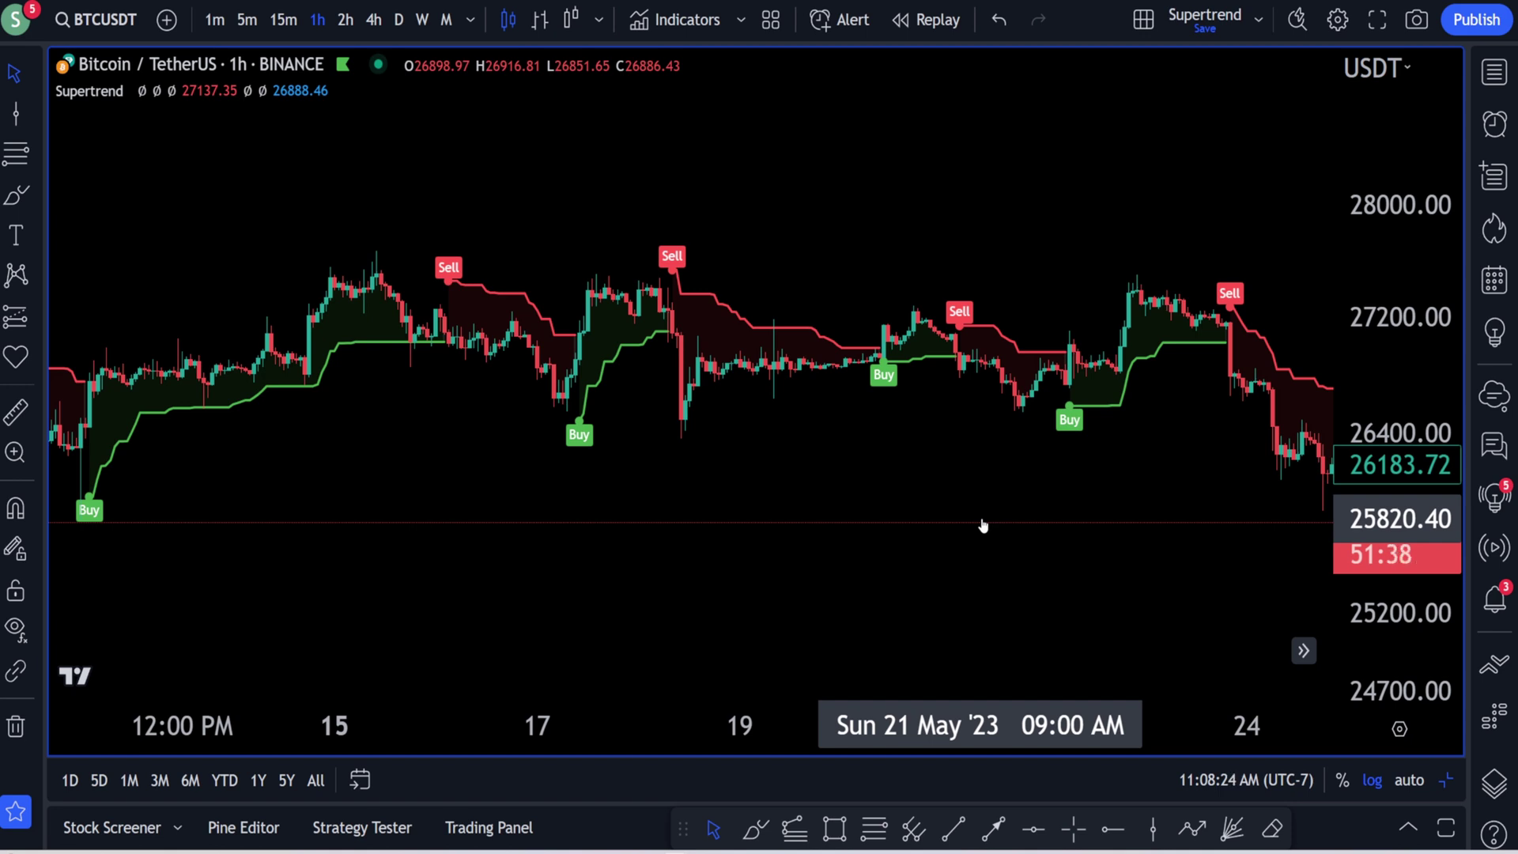
- Set the Supertrend ATR period to 14 and its source to hl2
click(171, 91)
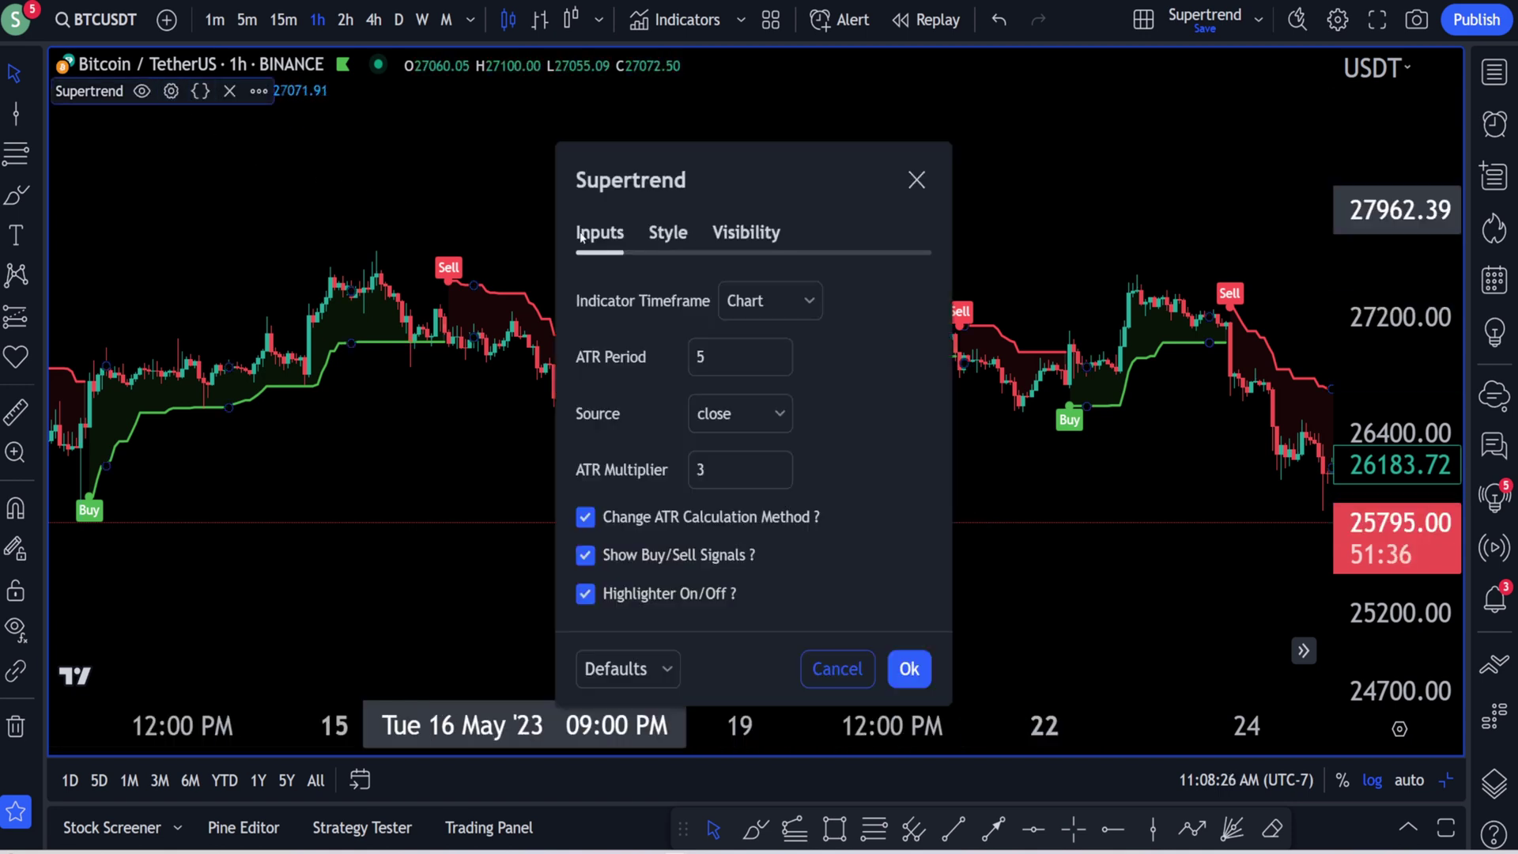
click(734, 352)
double_click(733, 348)
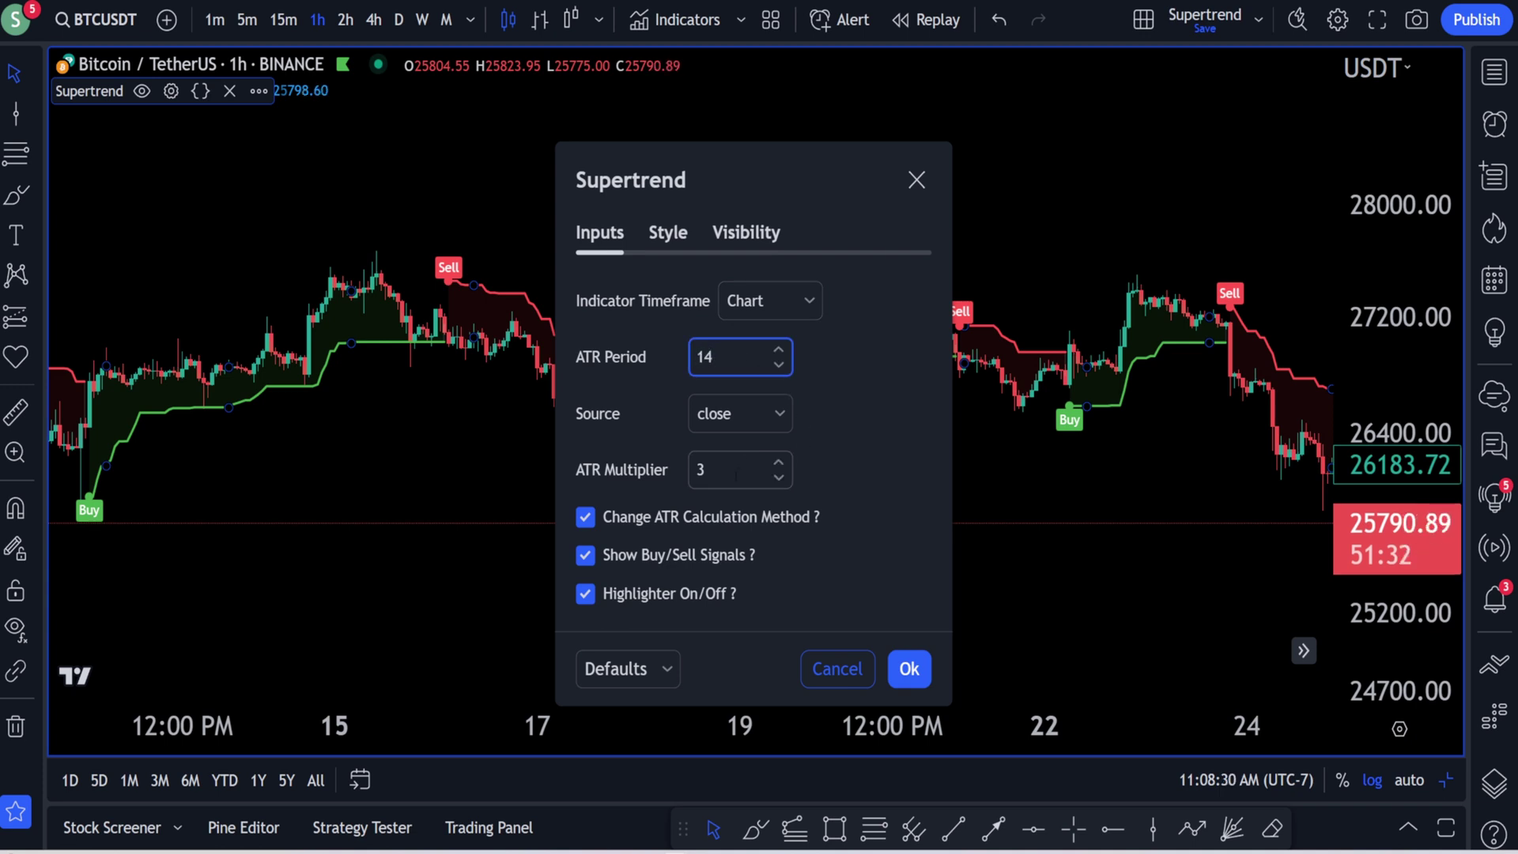
click(737, 412)
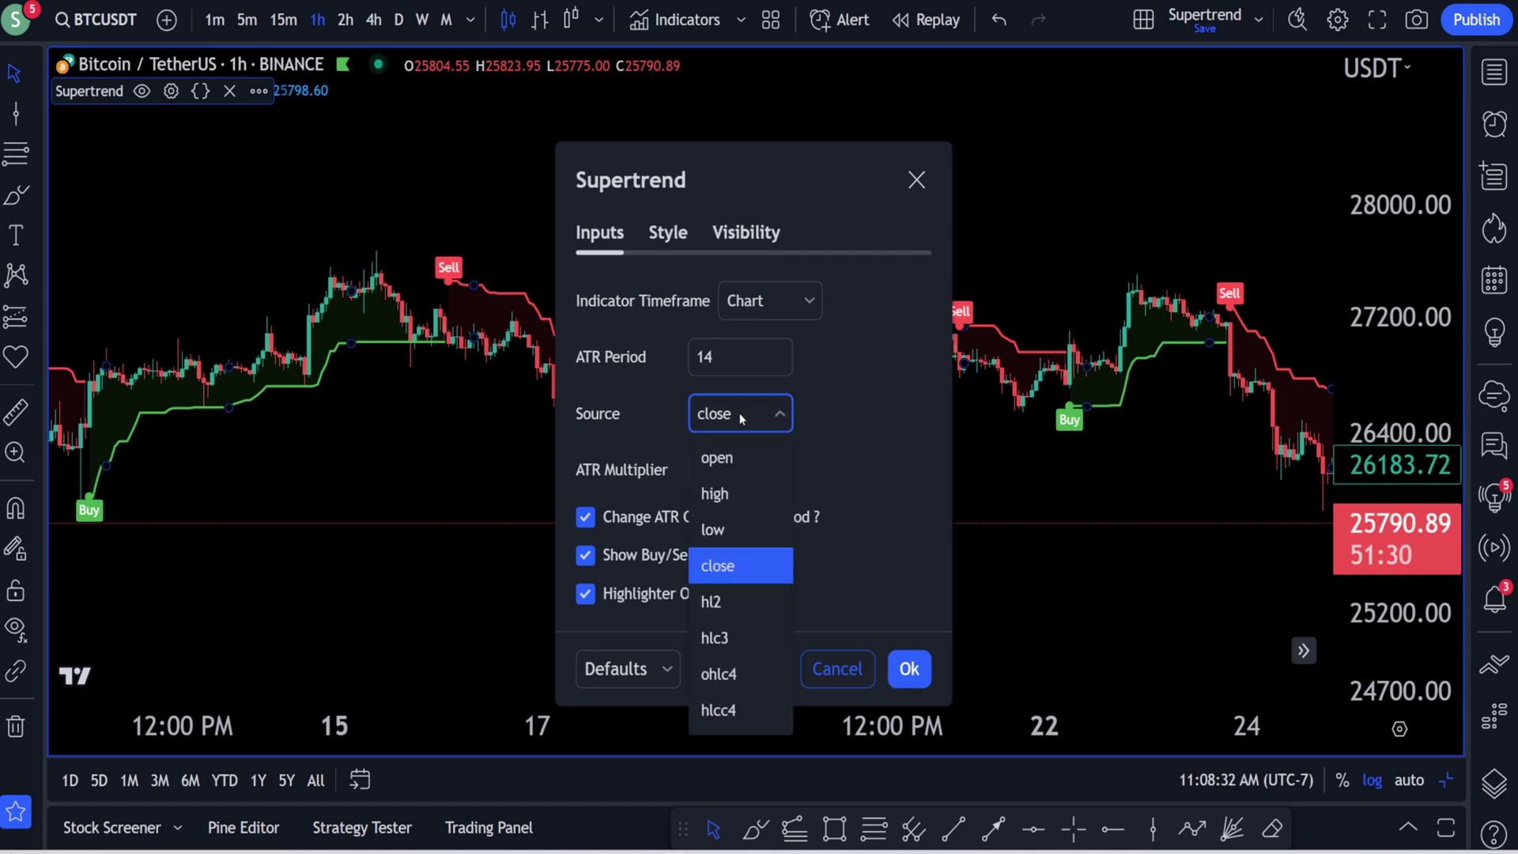
click(743, 601)
click(910, 668)
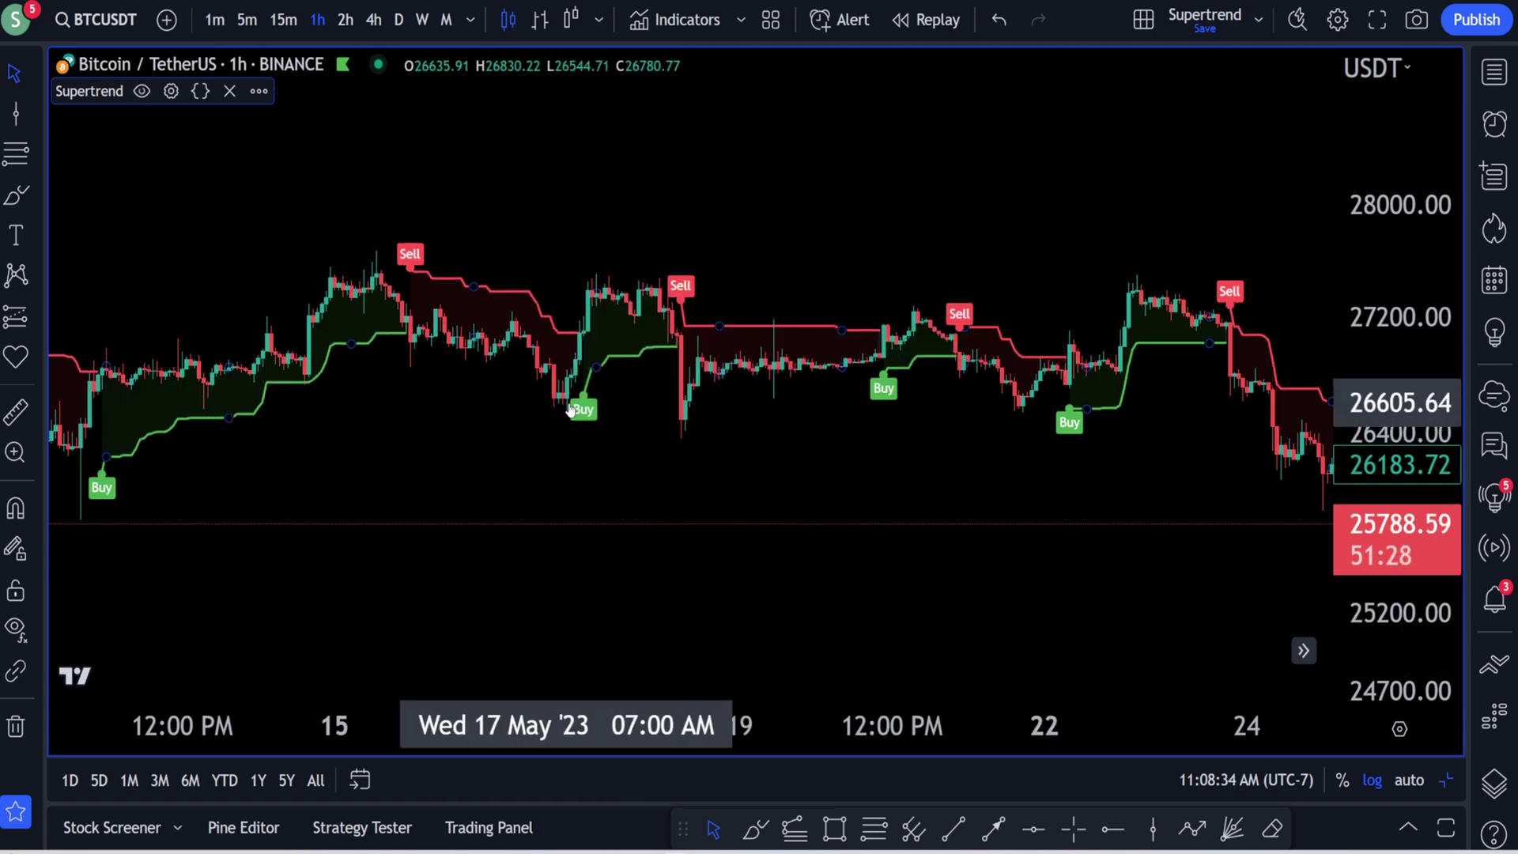
- Examine the 1-hour signals with the hl2 source, going back from mid-May to late April
drag(538, 495, 999, 487)
drag(797, 543, 1017, 532)
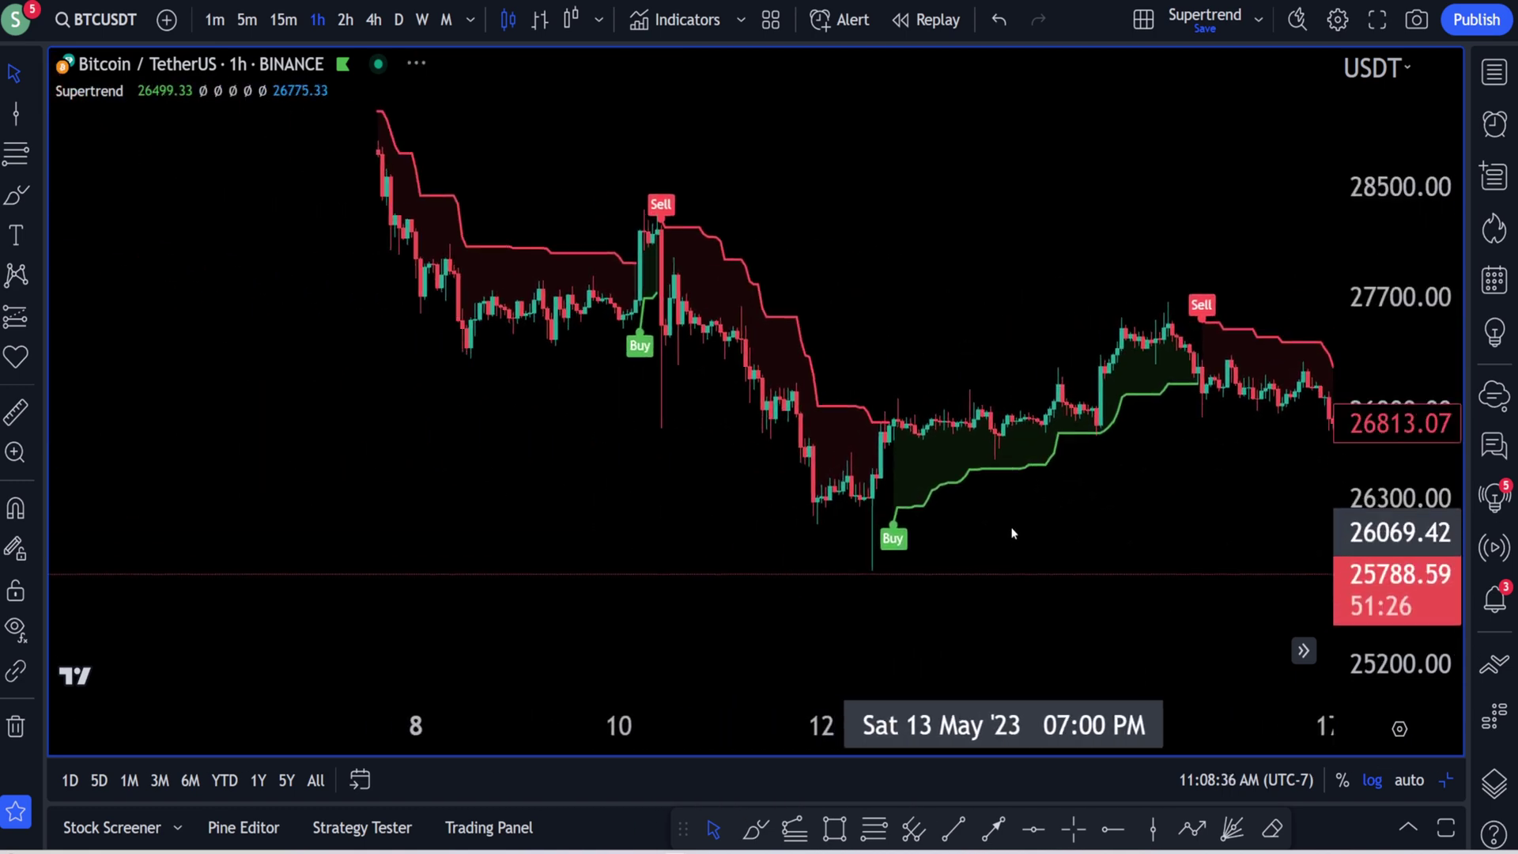
drag(610, 383, 864, 501)
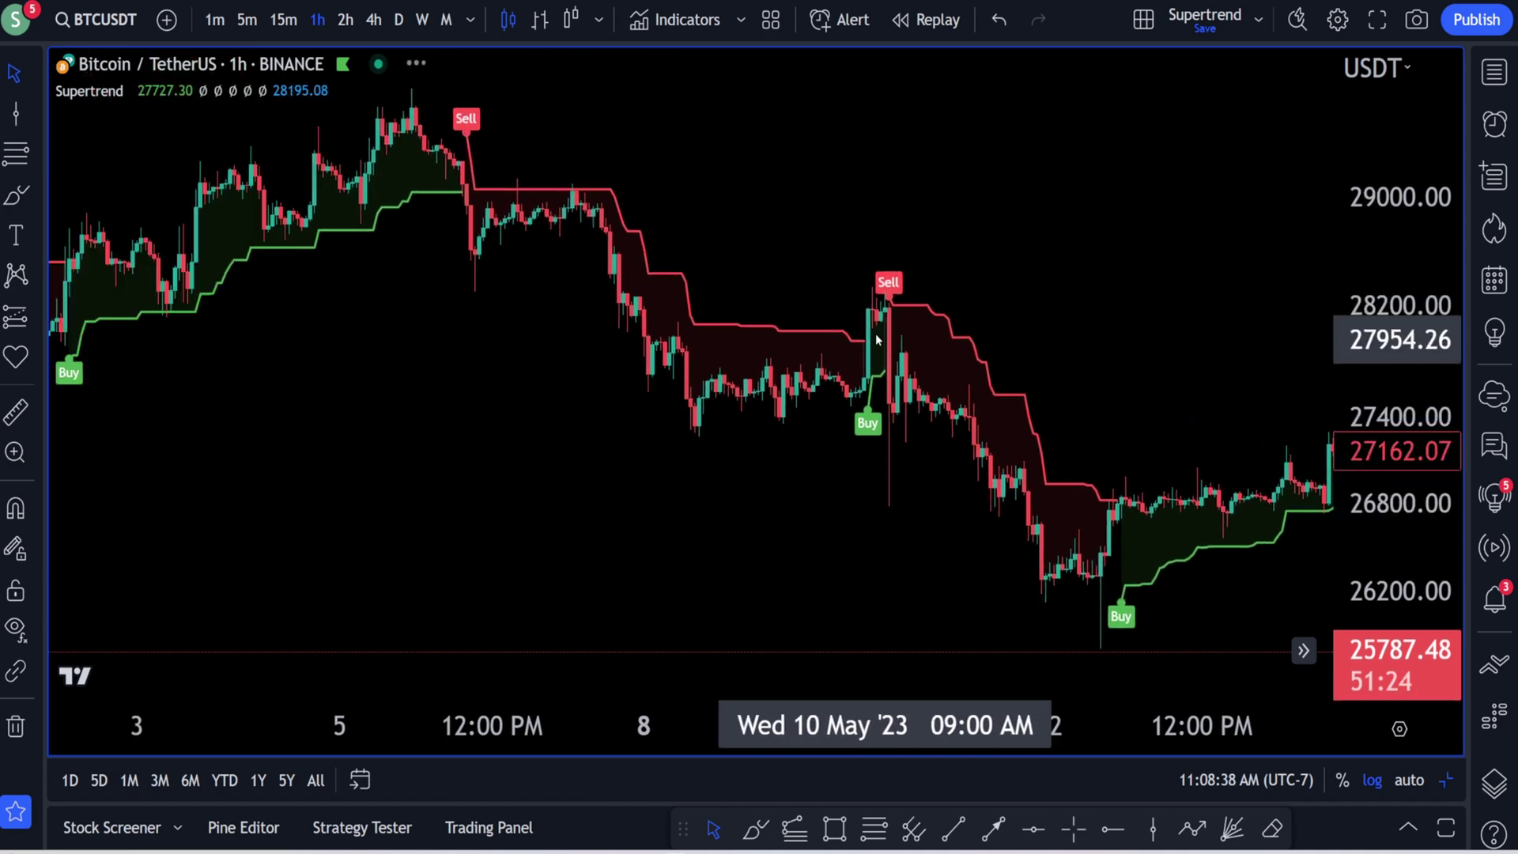
drag(670, 413, 995, 428)
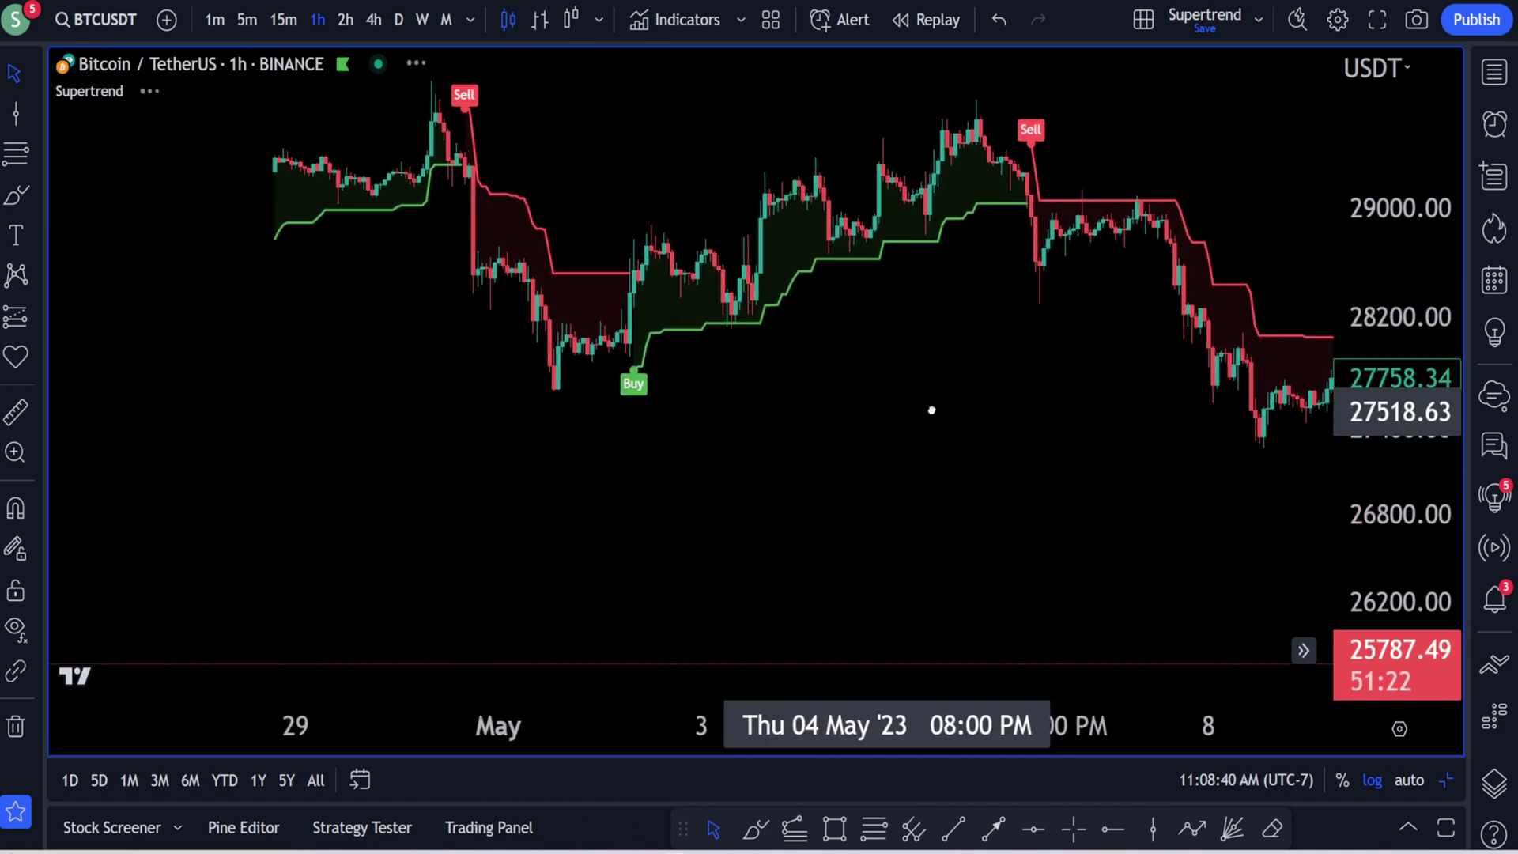
drag(696, 411, 1205, 546)
scroll(1166, 492, up, 5)
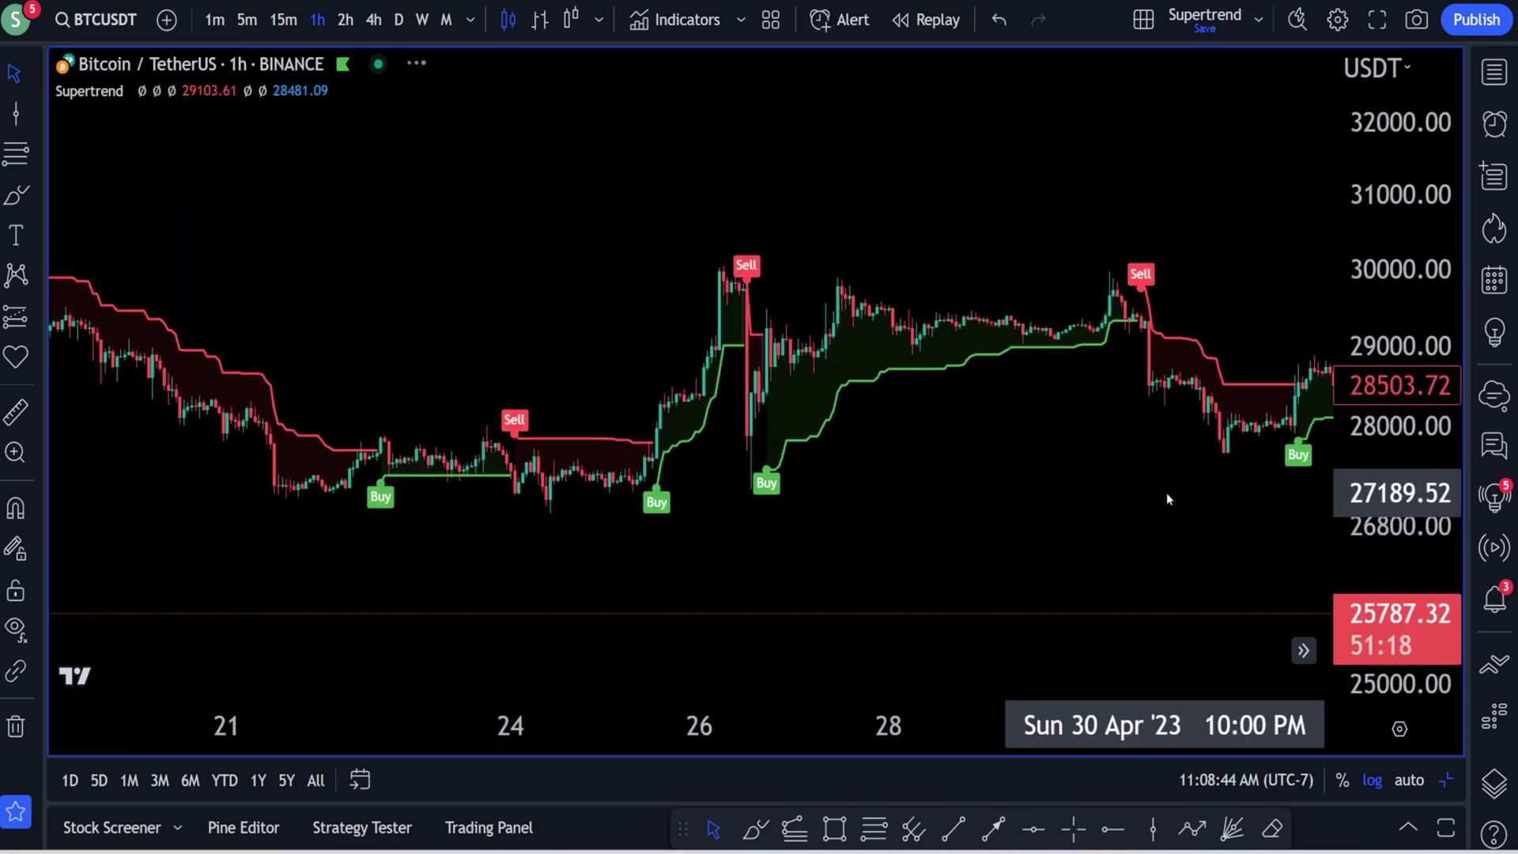
drag(657, 469, 976, 479)
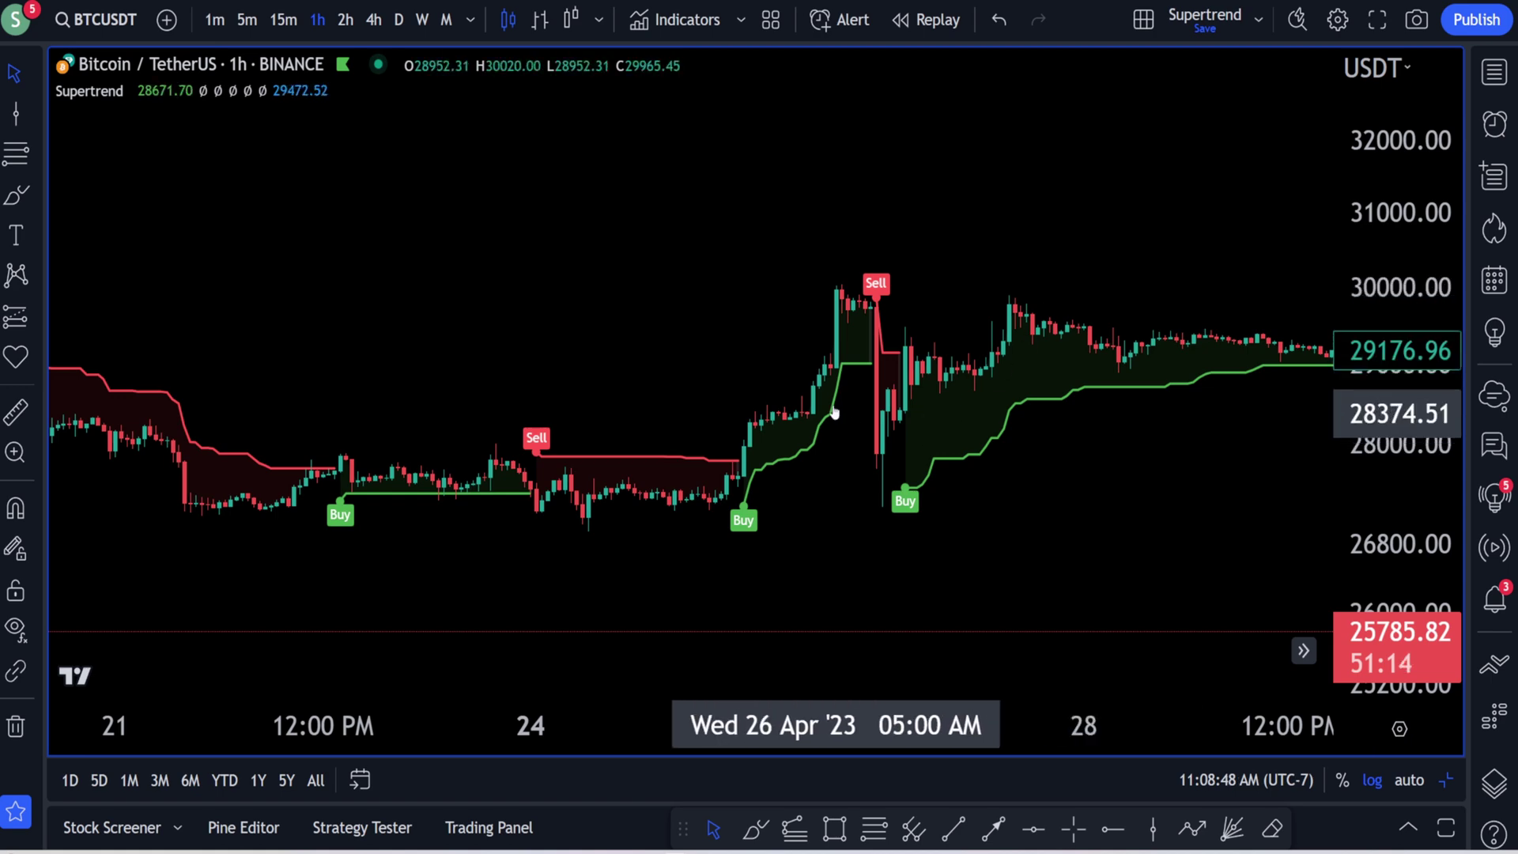
- Examine the 1-hour Supertrend signals further back, from 28 April to the beginning of April
scroll(883, 472, left, 5)
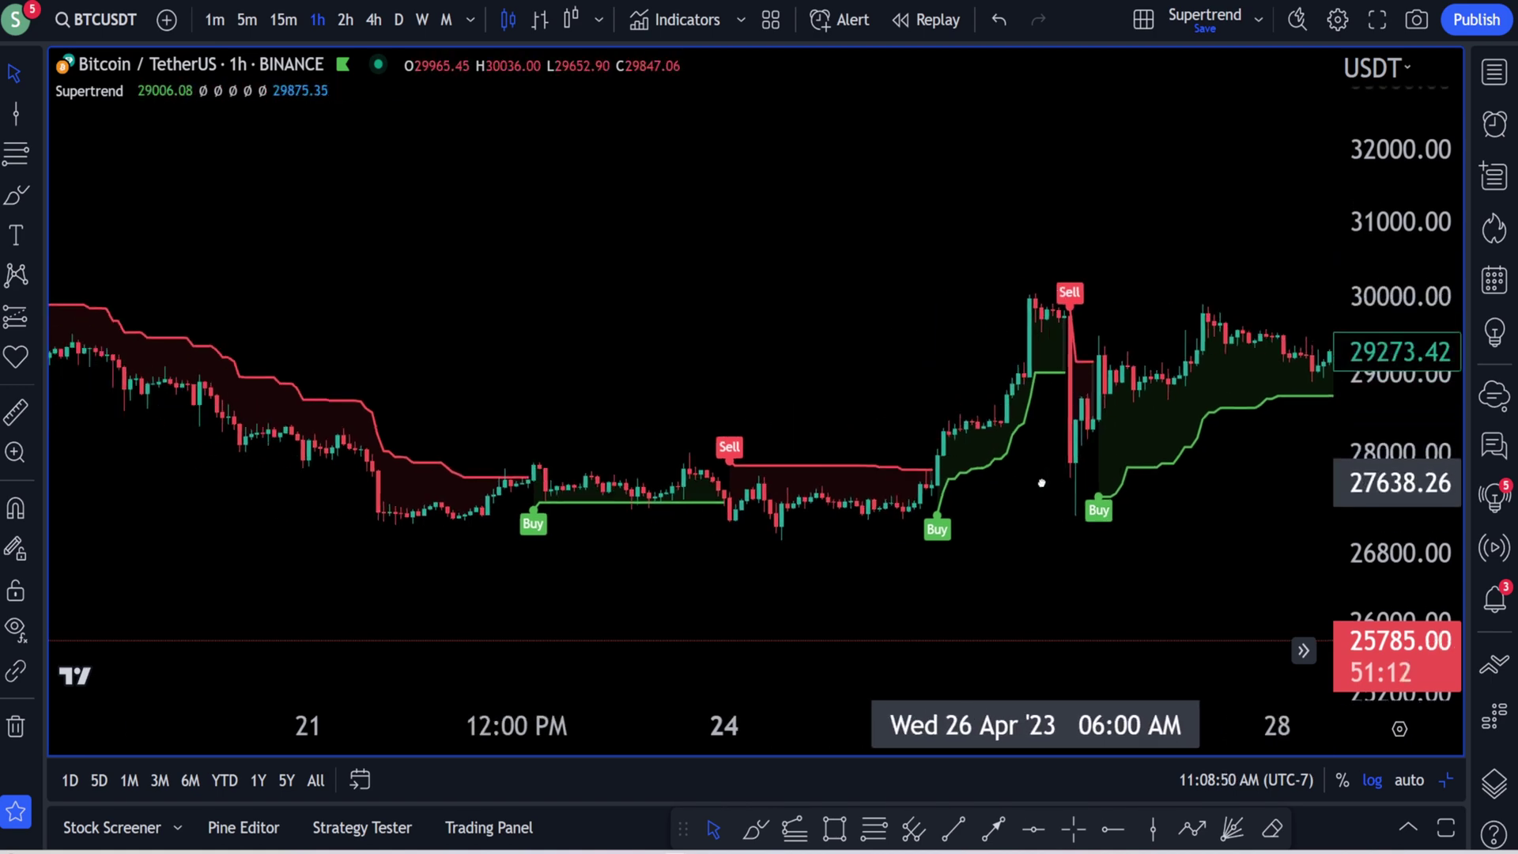
drag(1344, 514, 1336, 440)
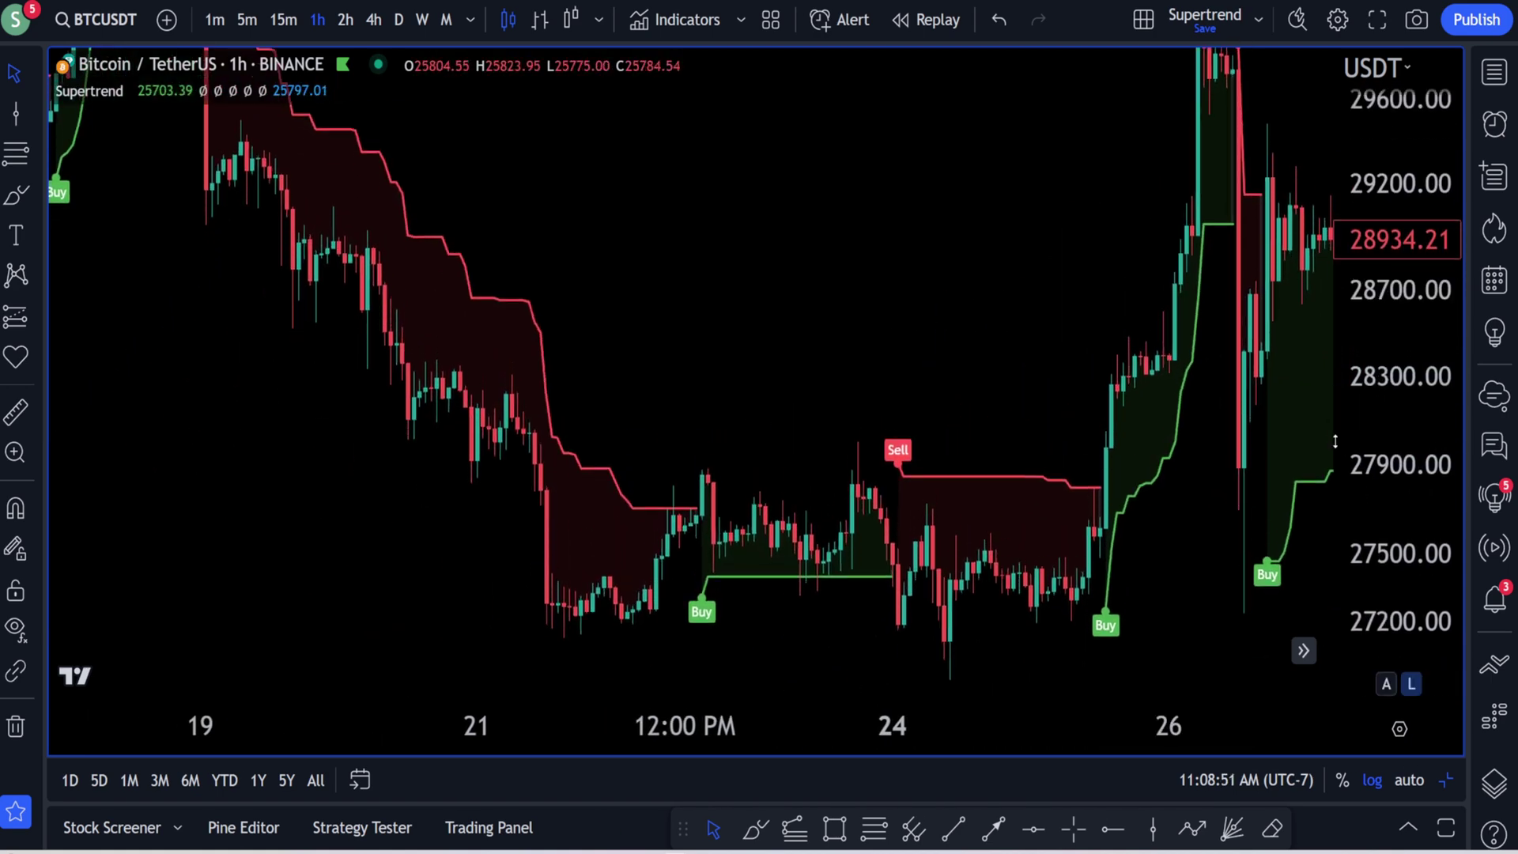
drag(1123, 444, 1145, 379)
scroll(759, 543, left, 8)
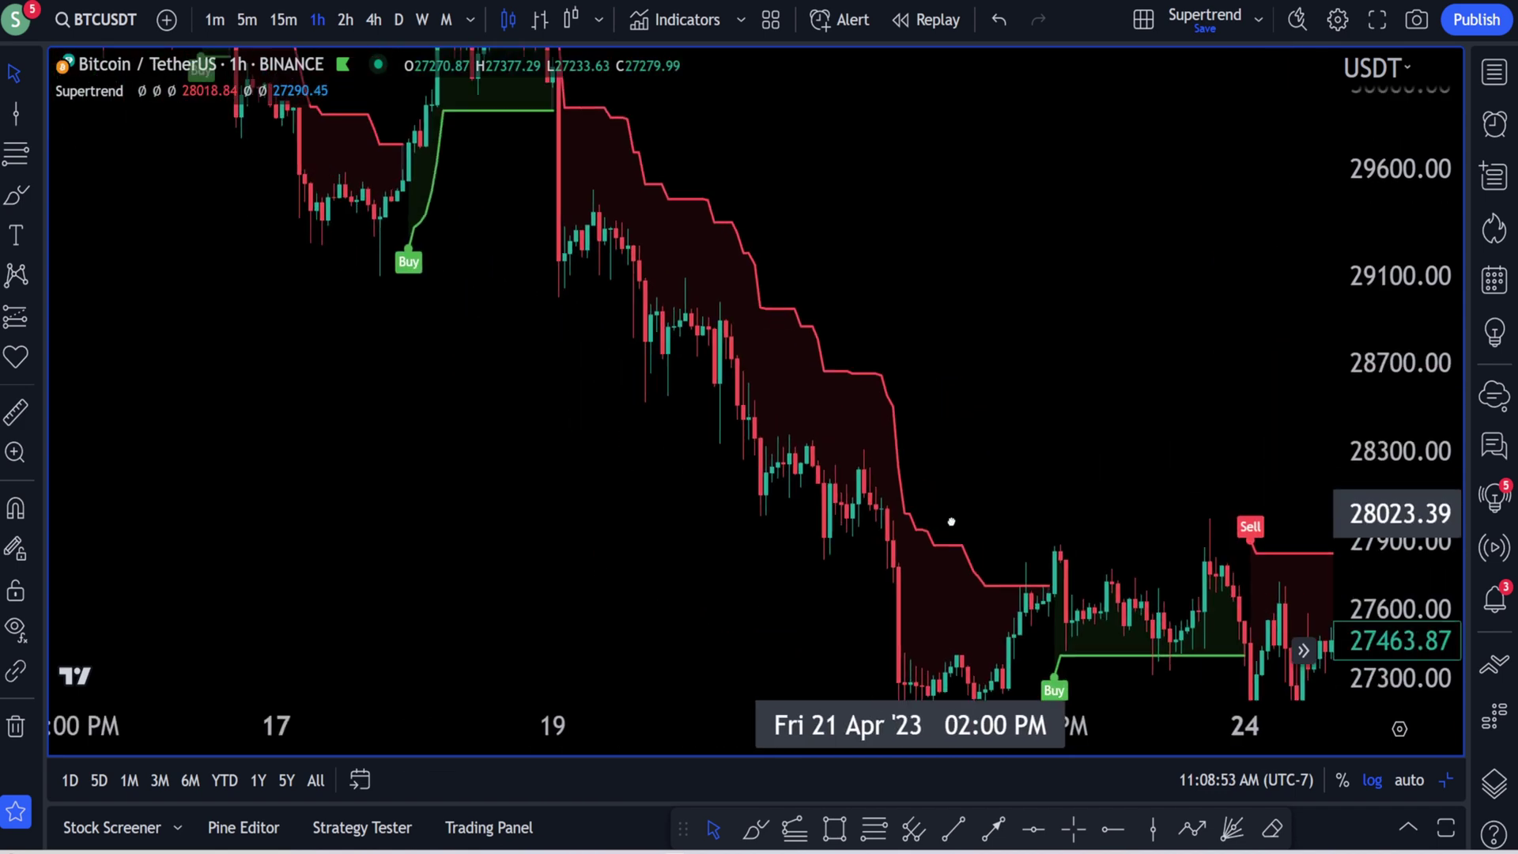
scroll(1115, 427, down, 2)
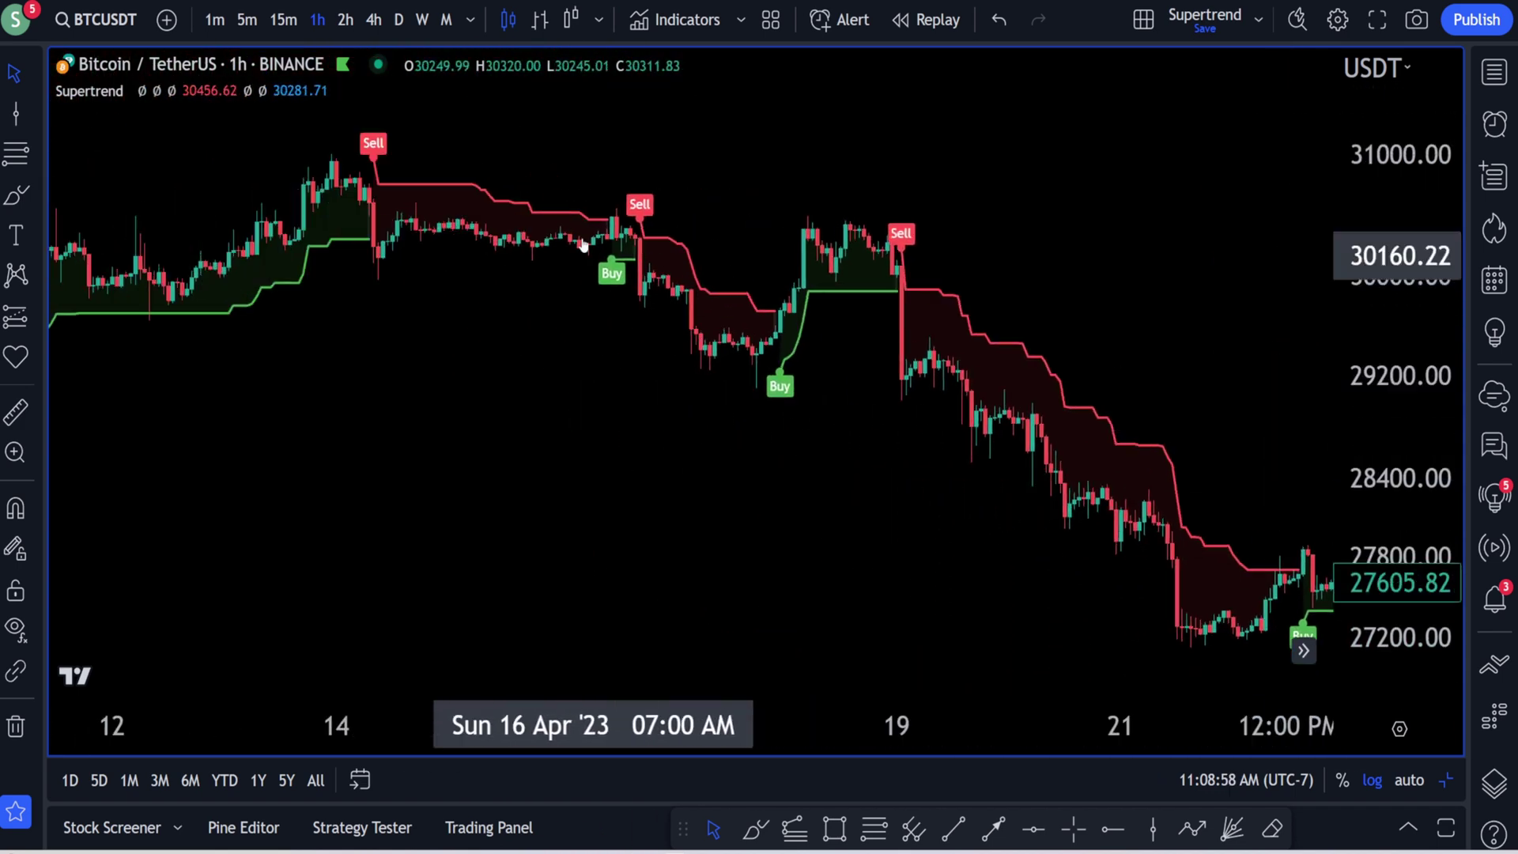
scroll(691, 420, down, 3)
scroll(774, 454, down, 2)
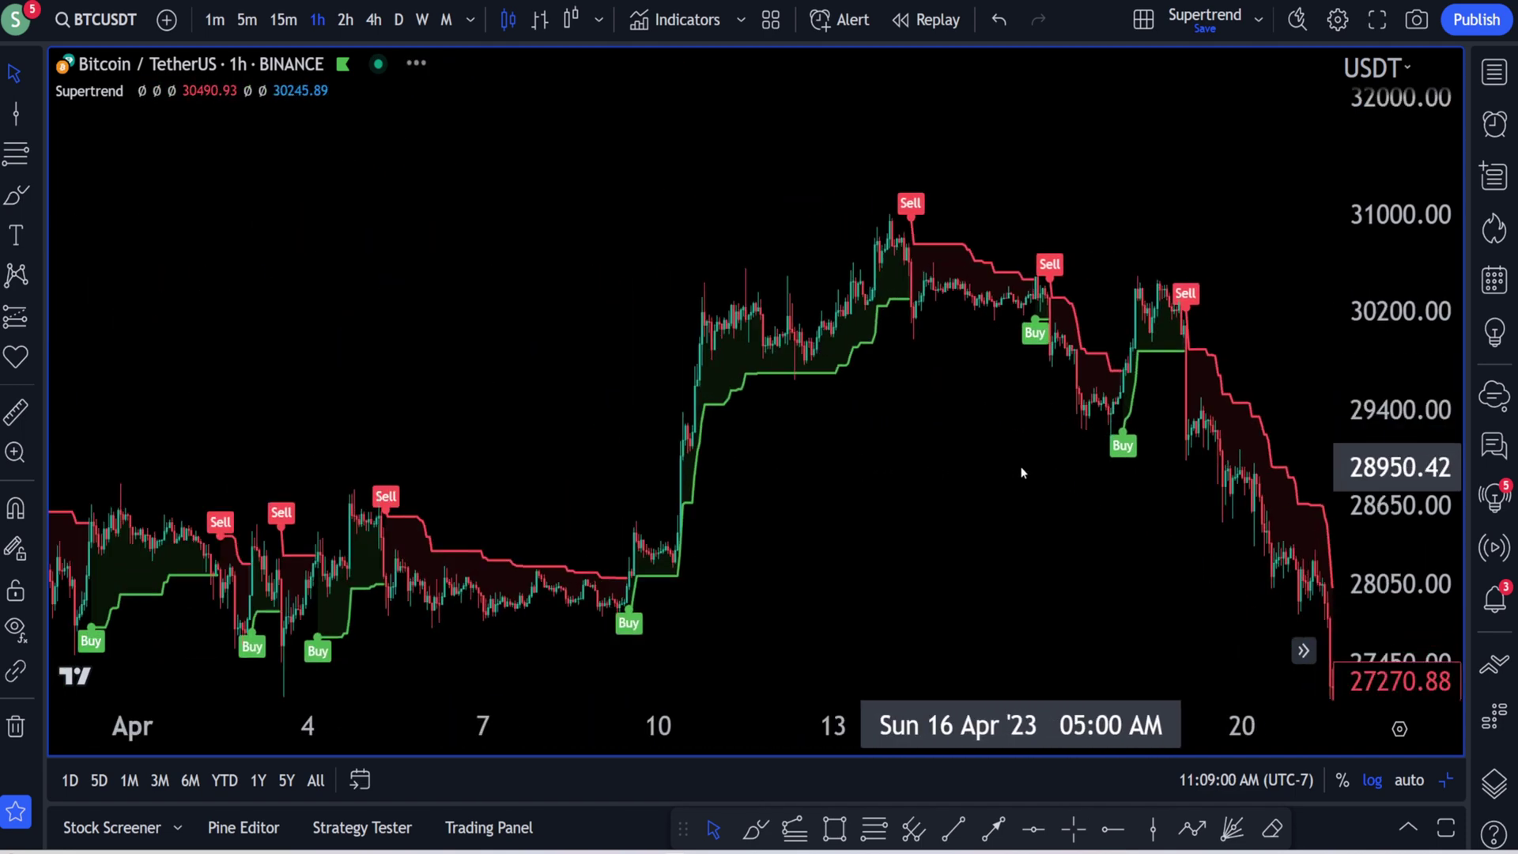
scroll(1020, 505, up, 3)
- Set the Supertrend ATR multiplier to 5 with the hl2 source and examine the 1-hour signals from mid-March to 24 April
click(171, 91)
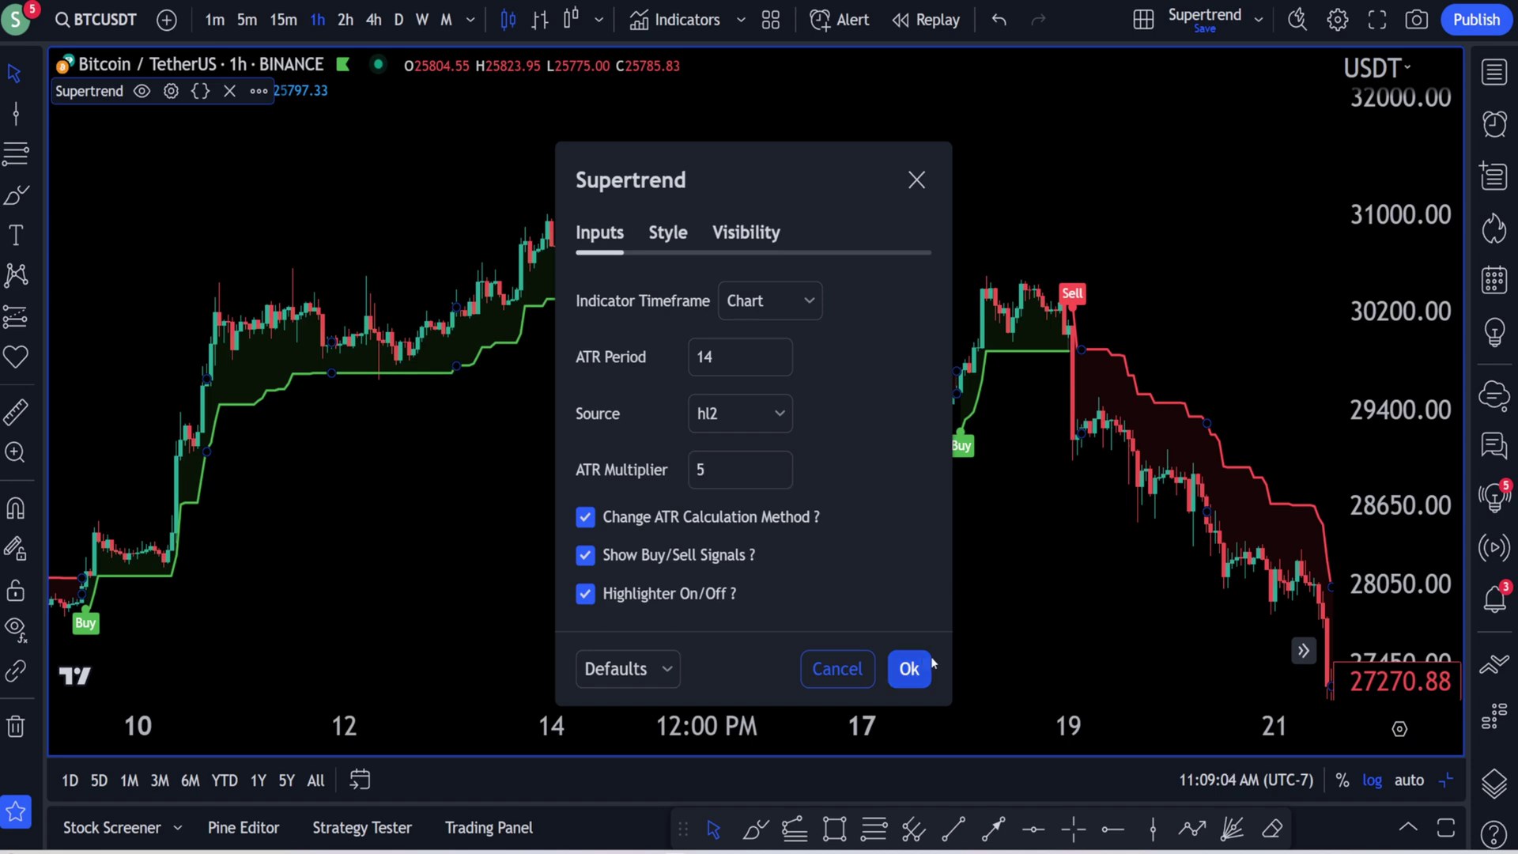
click(909, 668)
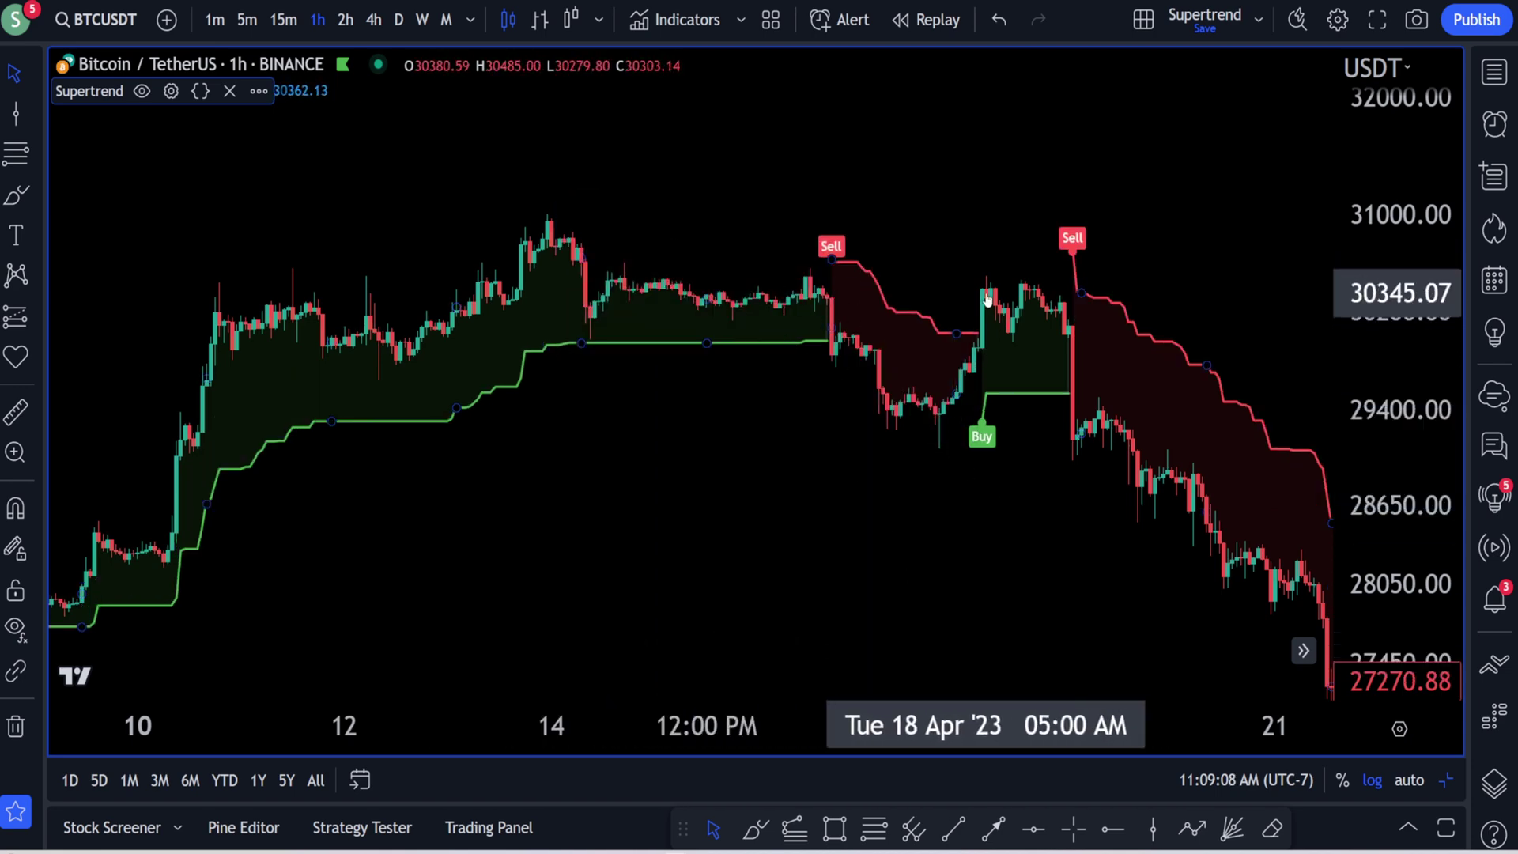
drag(1061, 451, 661, 217)
scroll(787, 406, down, 1)
scroll(865, 403, down, 5)
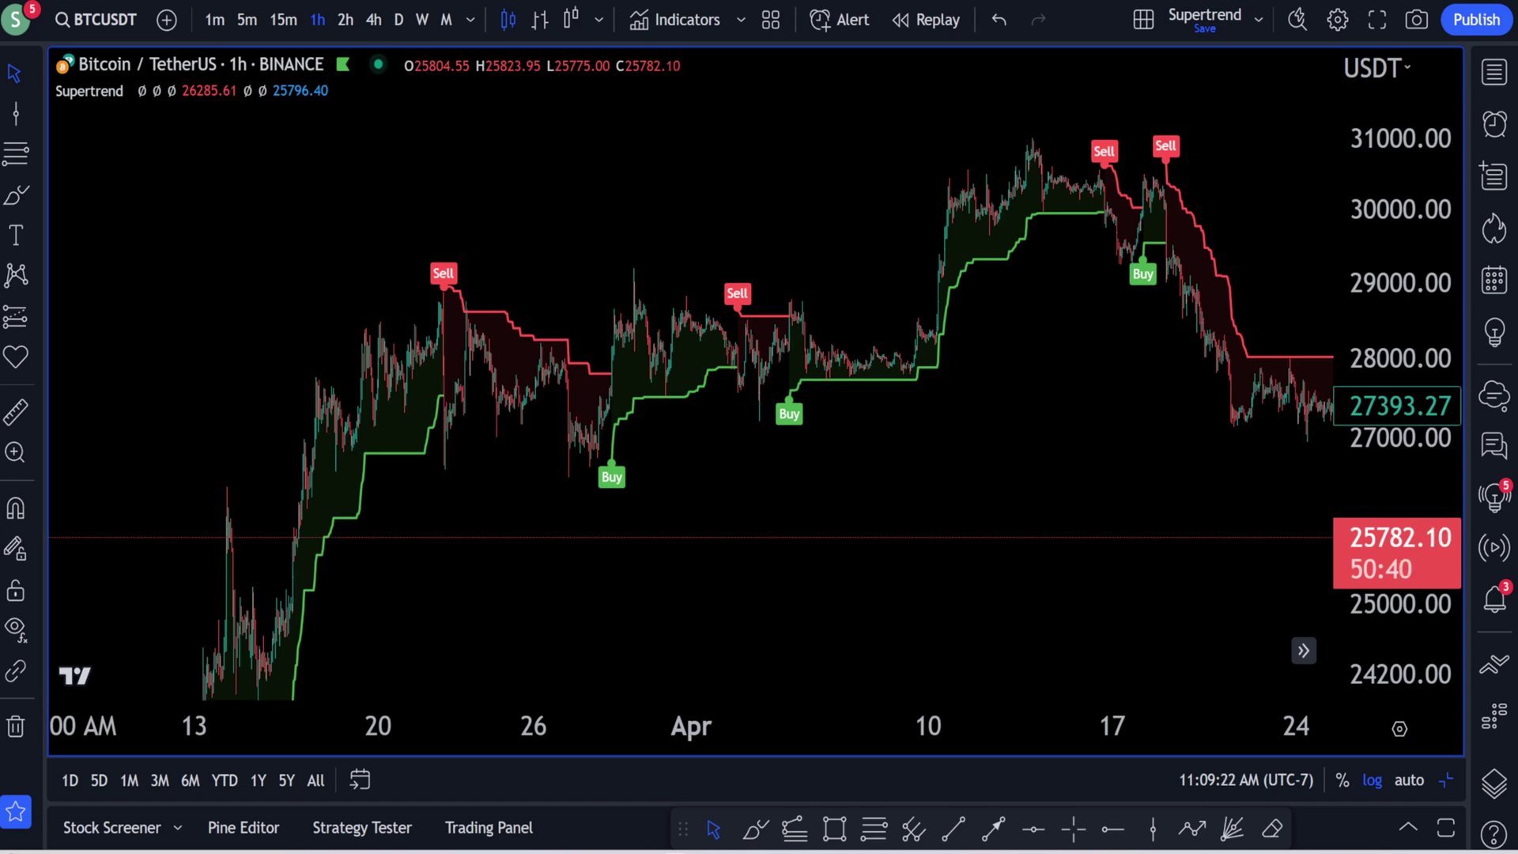
- Enter a Supertrend ATR period of 10, and switch the chart to the weekly timeframe with automatic price scaling
click(171, 92)
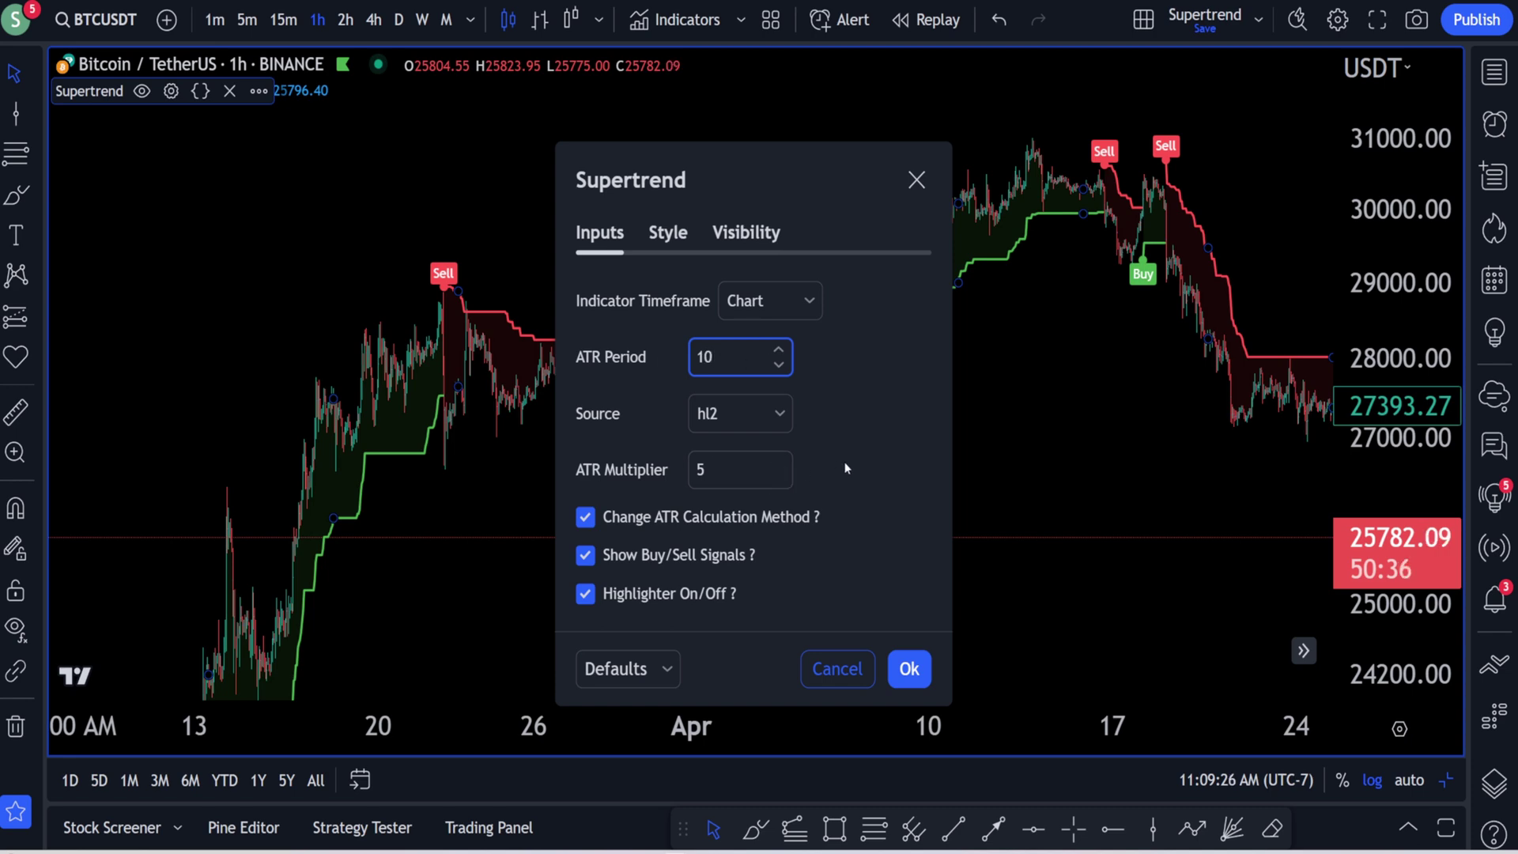
click(916, 180)
click(422, 19)
drag(1377, 193, 1390, 443)
drag(1273, 658, 948, 536)
click(1408, 780)
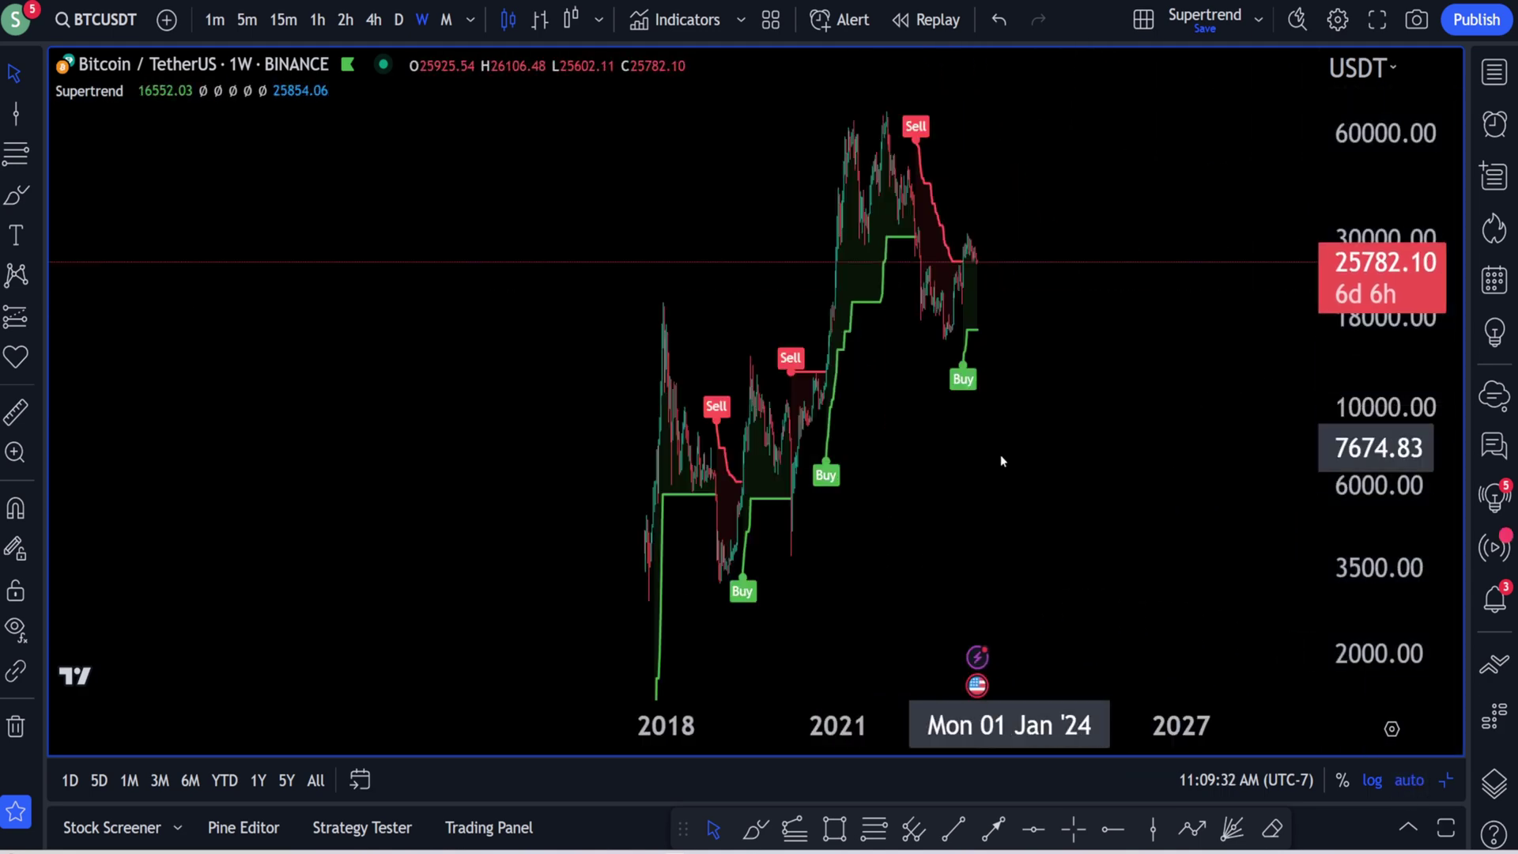
- Draw a horizontal line at about 29,483 on the weekly chart, through the 2021 lows and the 2023 highs
scroll(1055, 450, up, 10)
scroll(1086, 495, up, 10)
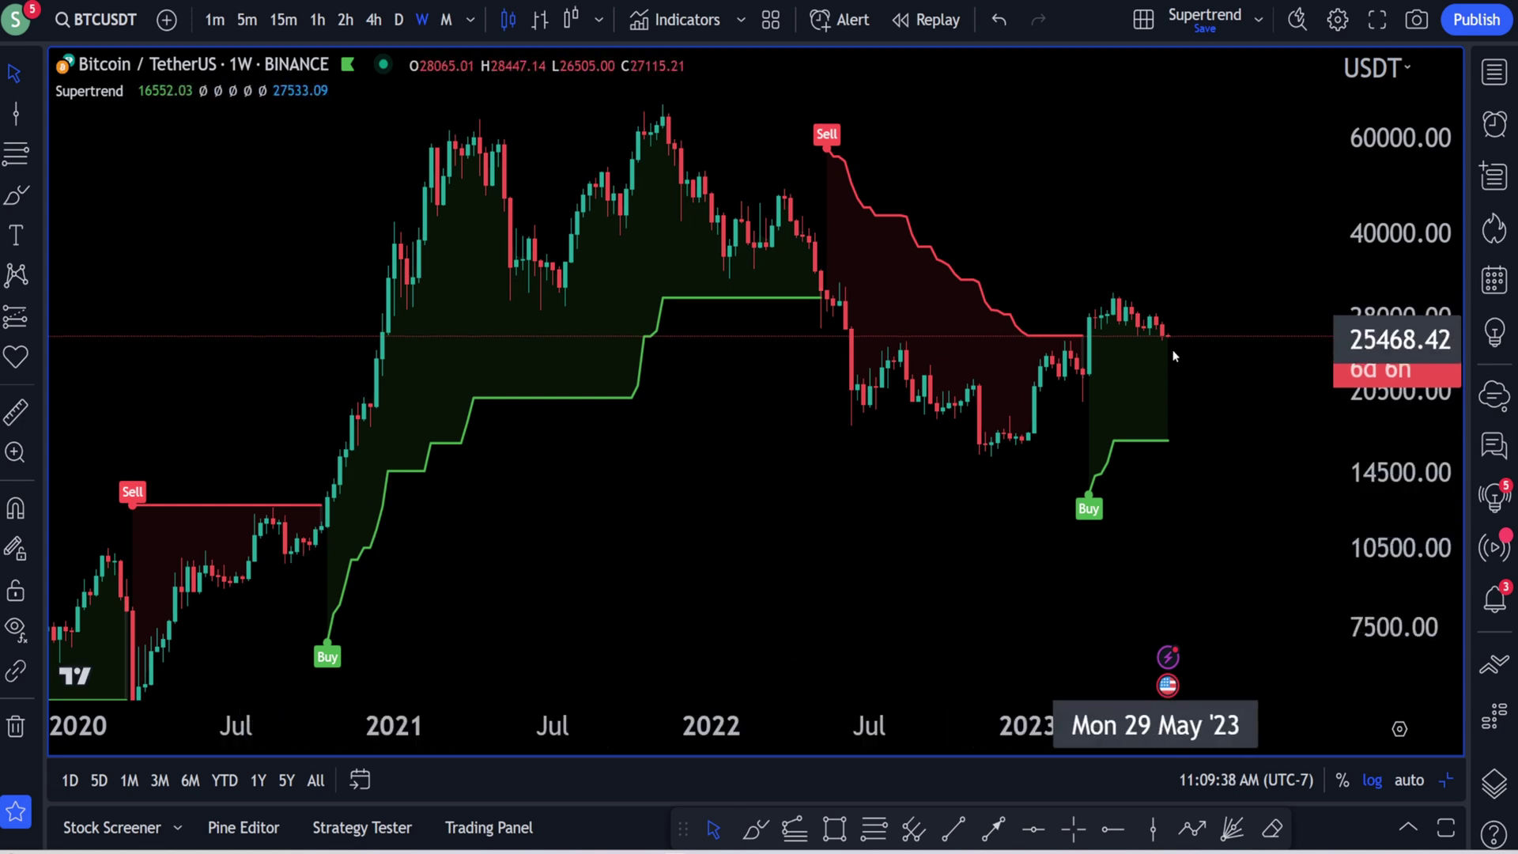
drag(1155, 417, 1141, 461)
drag(1359, 517, 1126, 390)
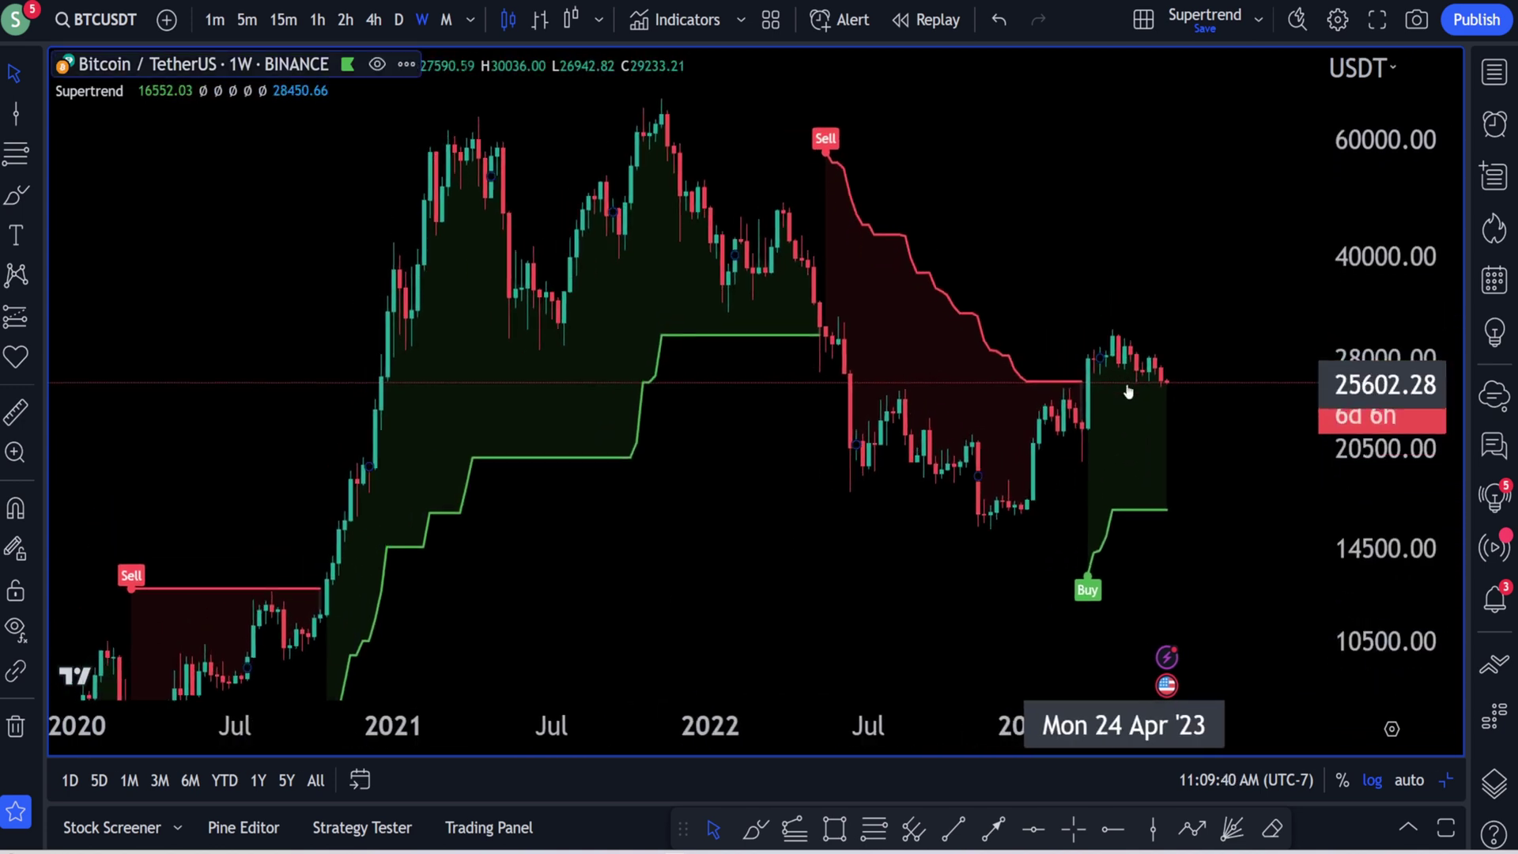
scroll(1104, 394, up, 2)
click(37, 118)
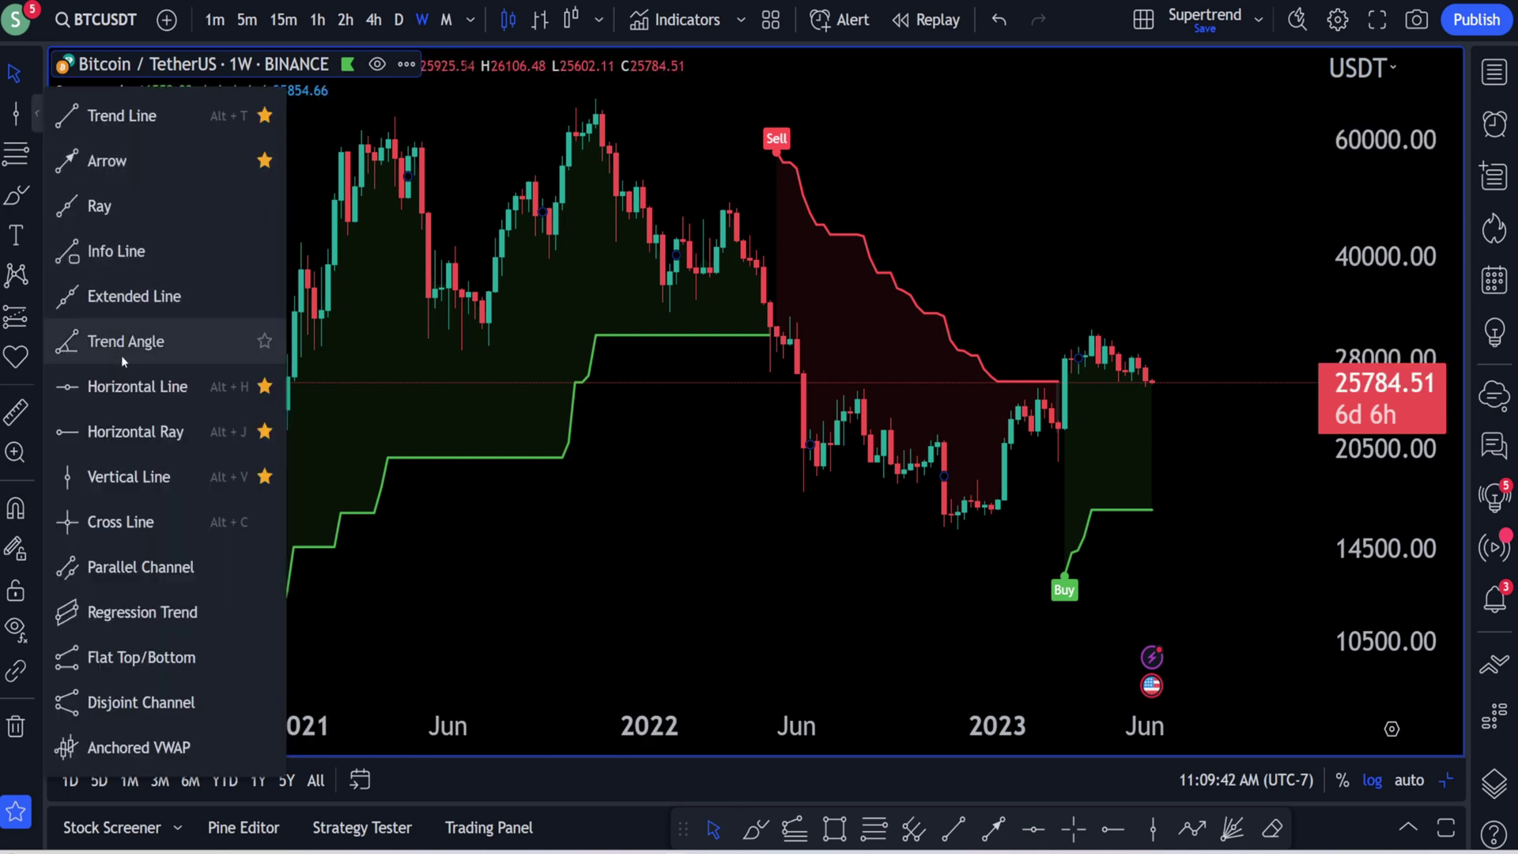
click(119, 382)
click(486, 345)
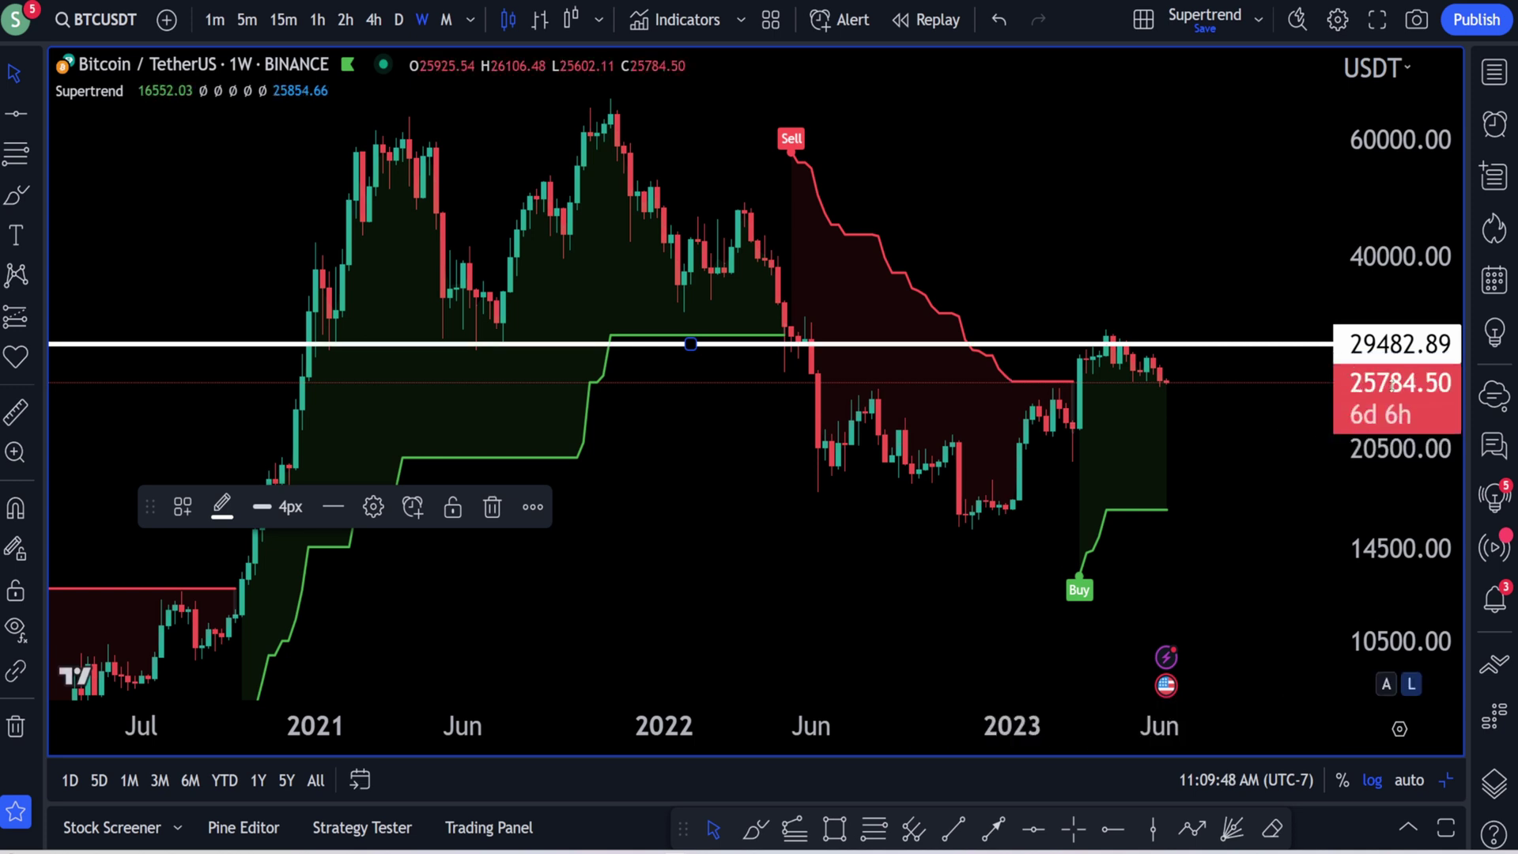
drag(1355, 447, 1355, 483)
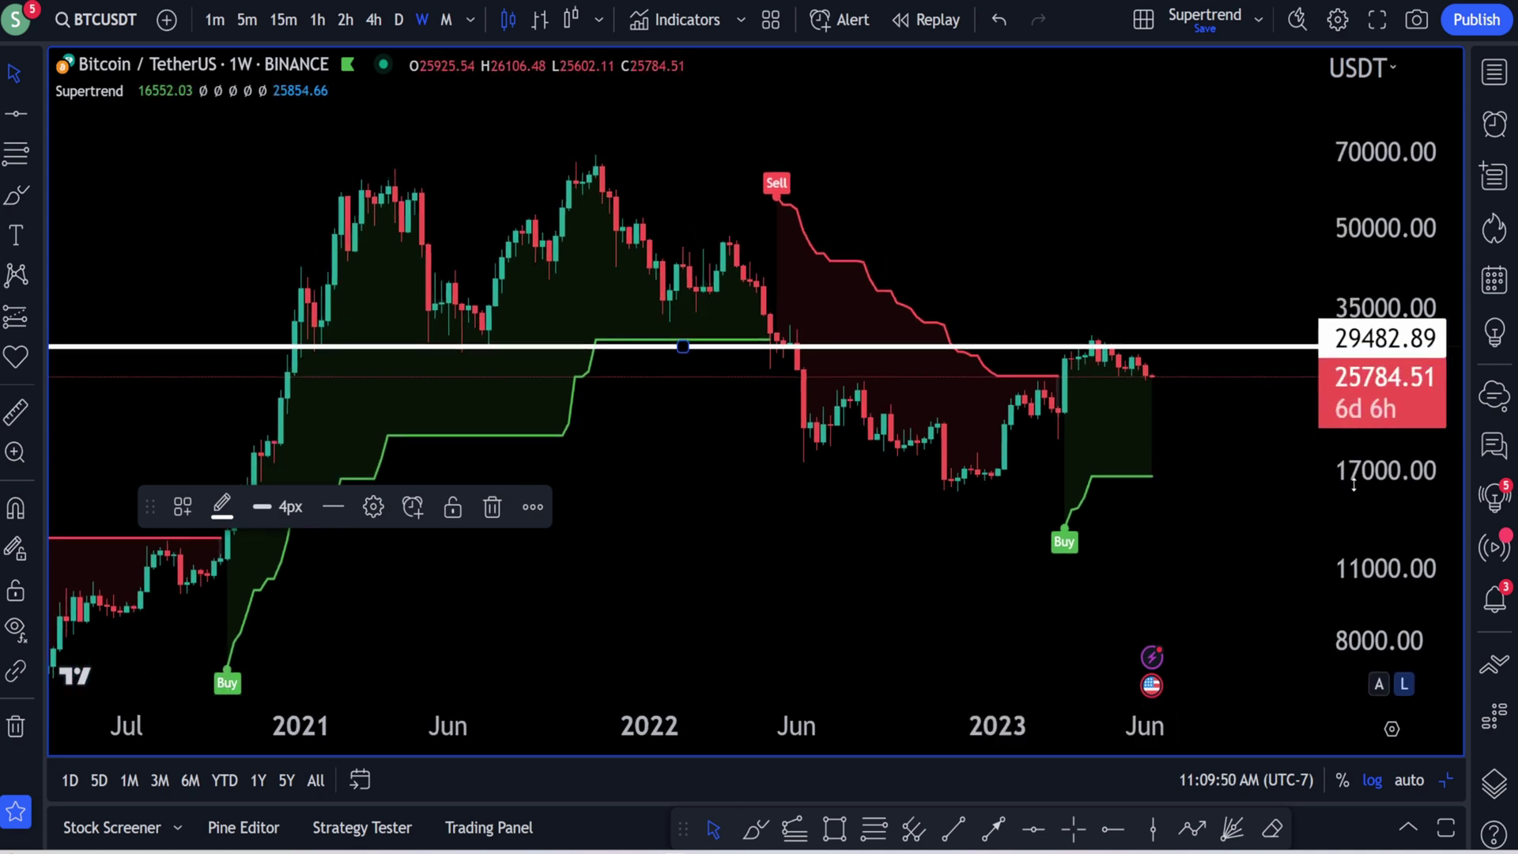